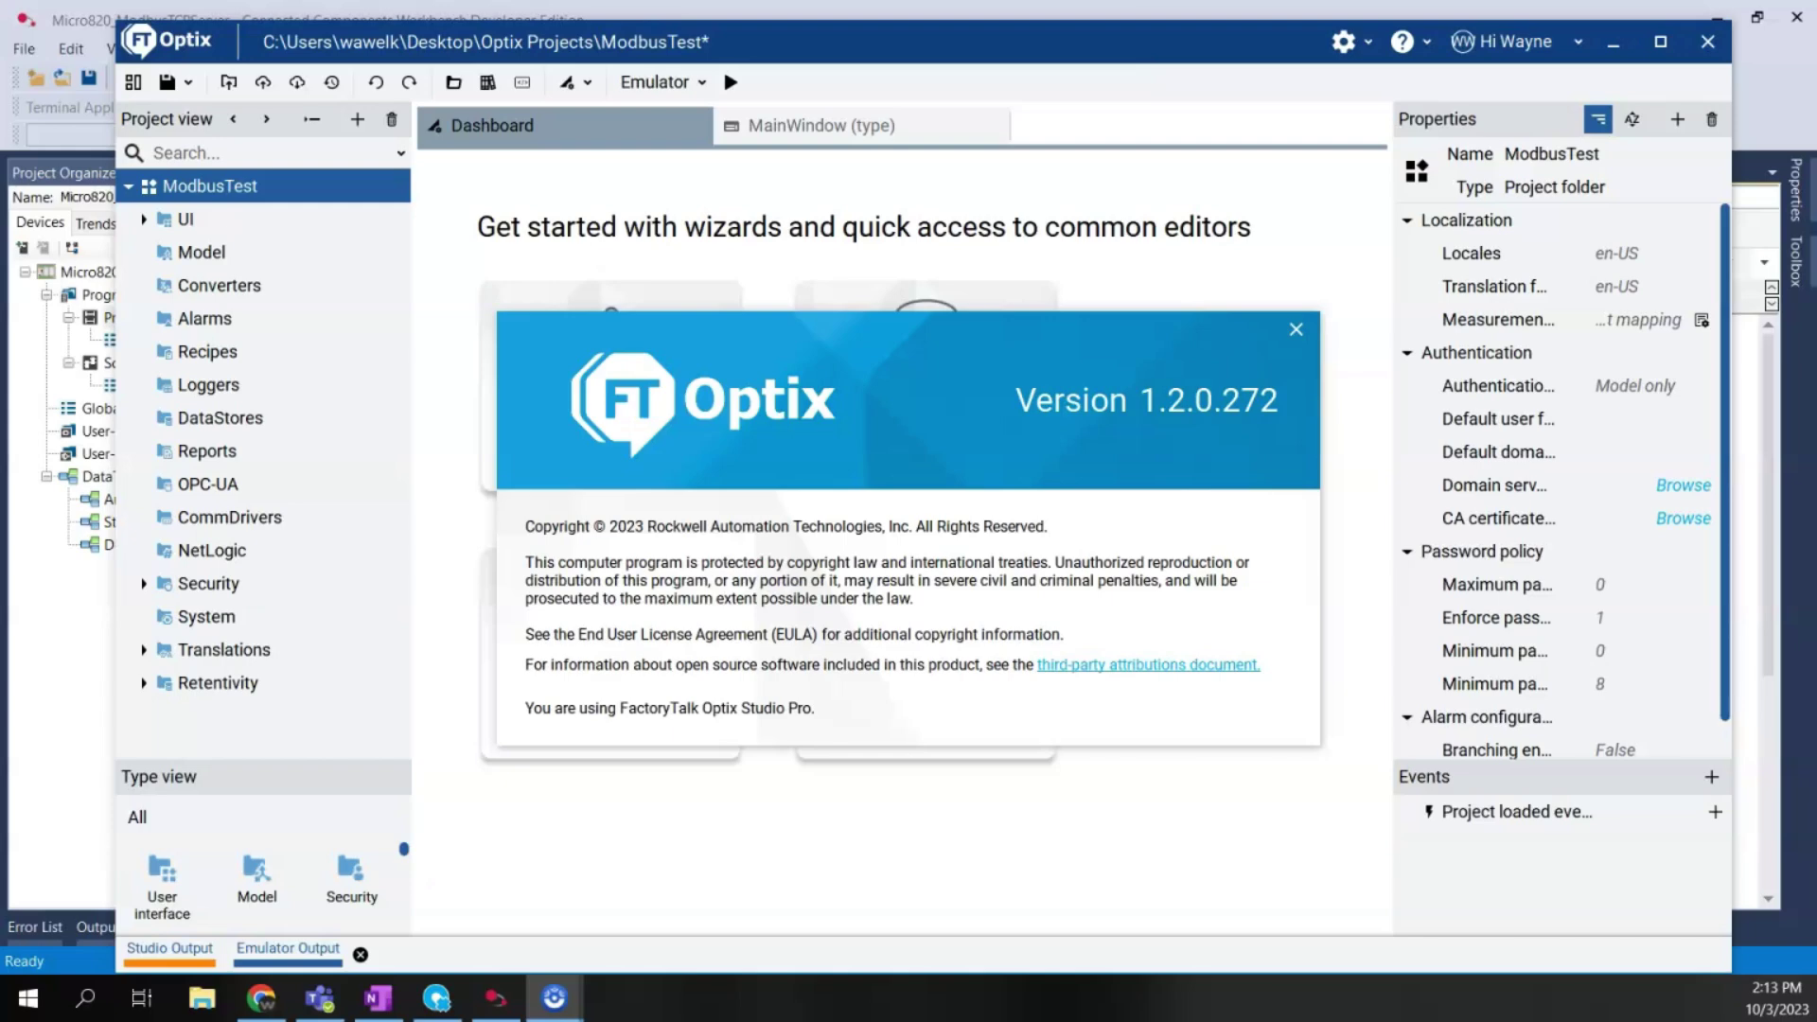
Step: Switch to Connected Components Workbench and examine the Micro820's Ethernet settings, including the Modbus TCP server state and IP address
click(1295, 330)
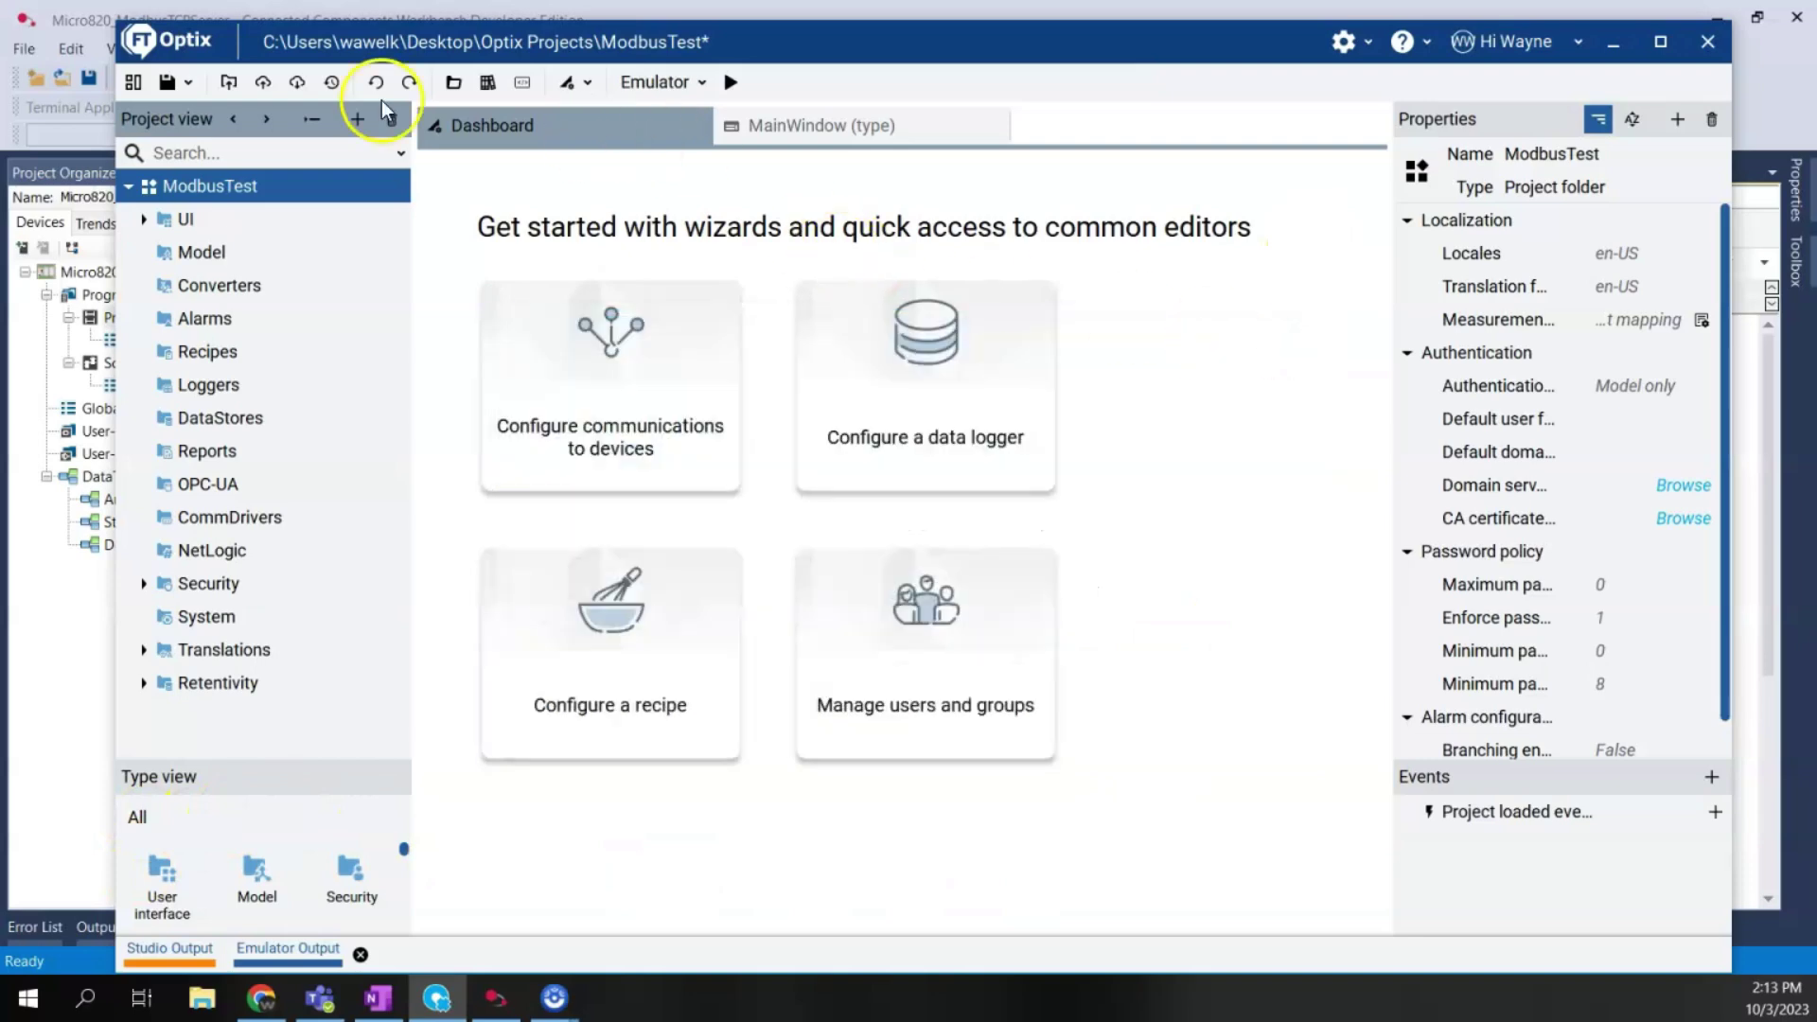
click(85, 19)
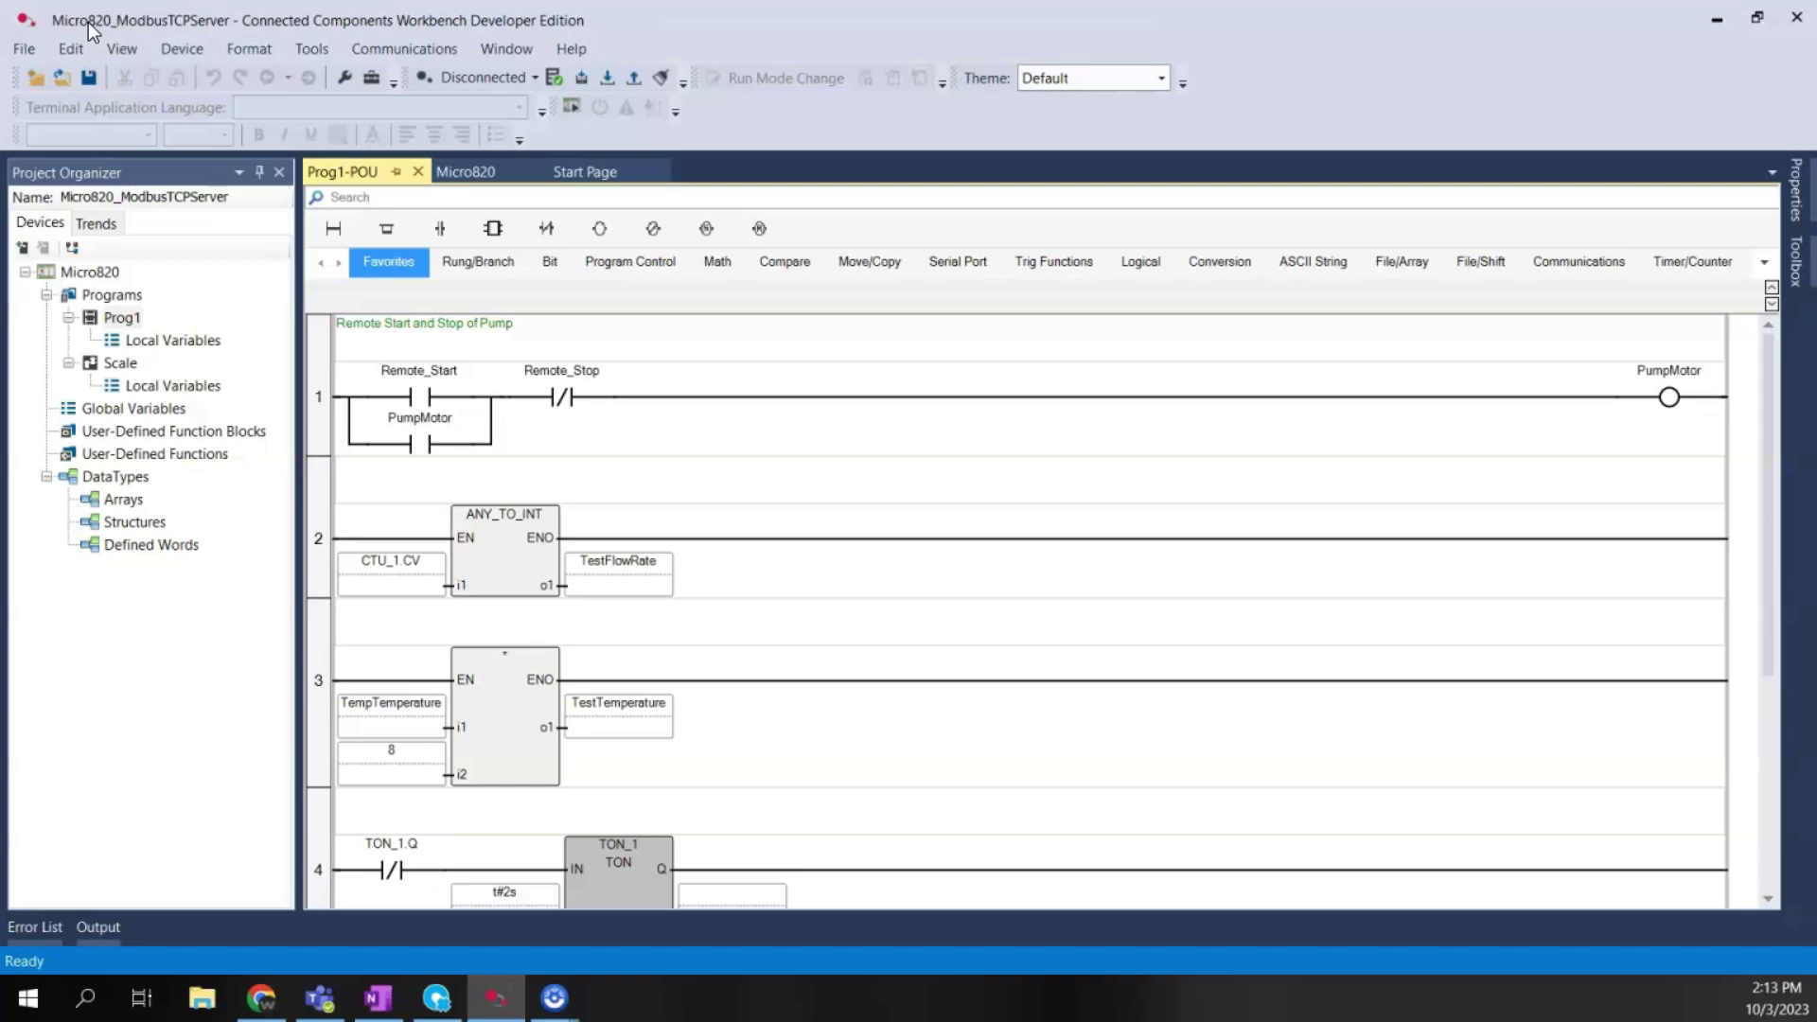
click(486, 173)
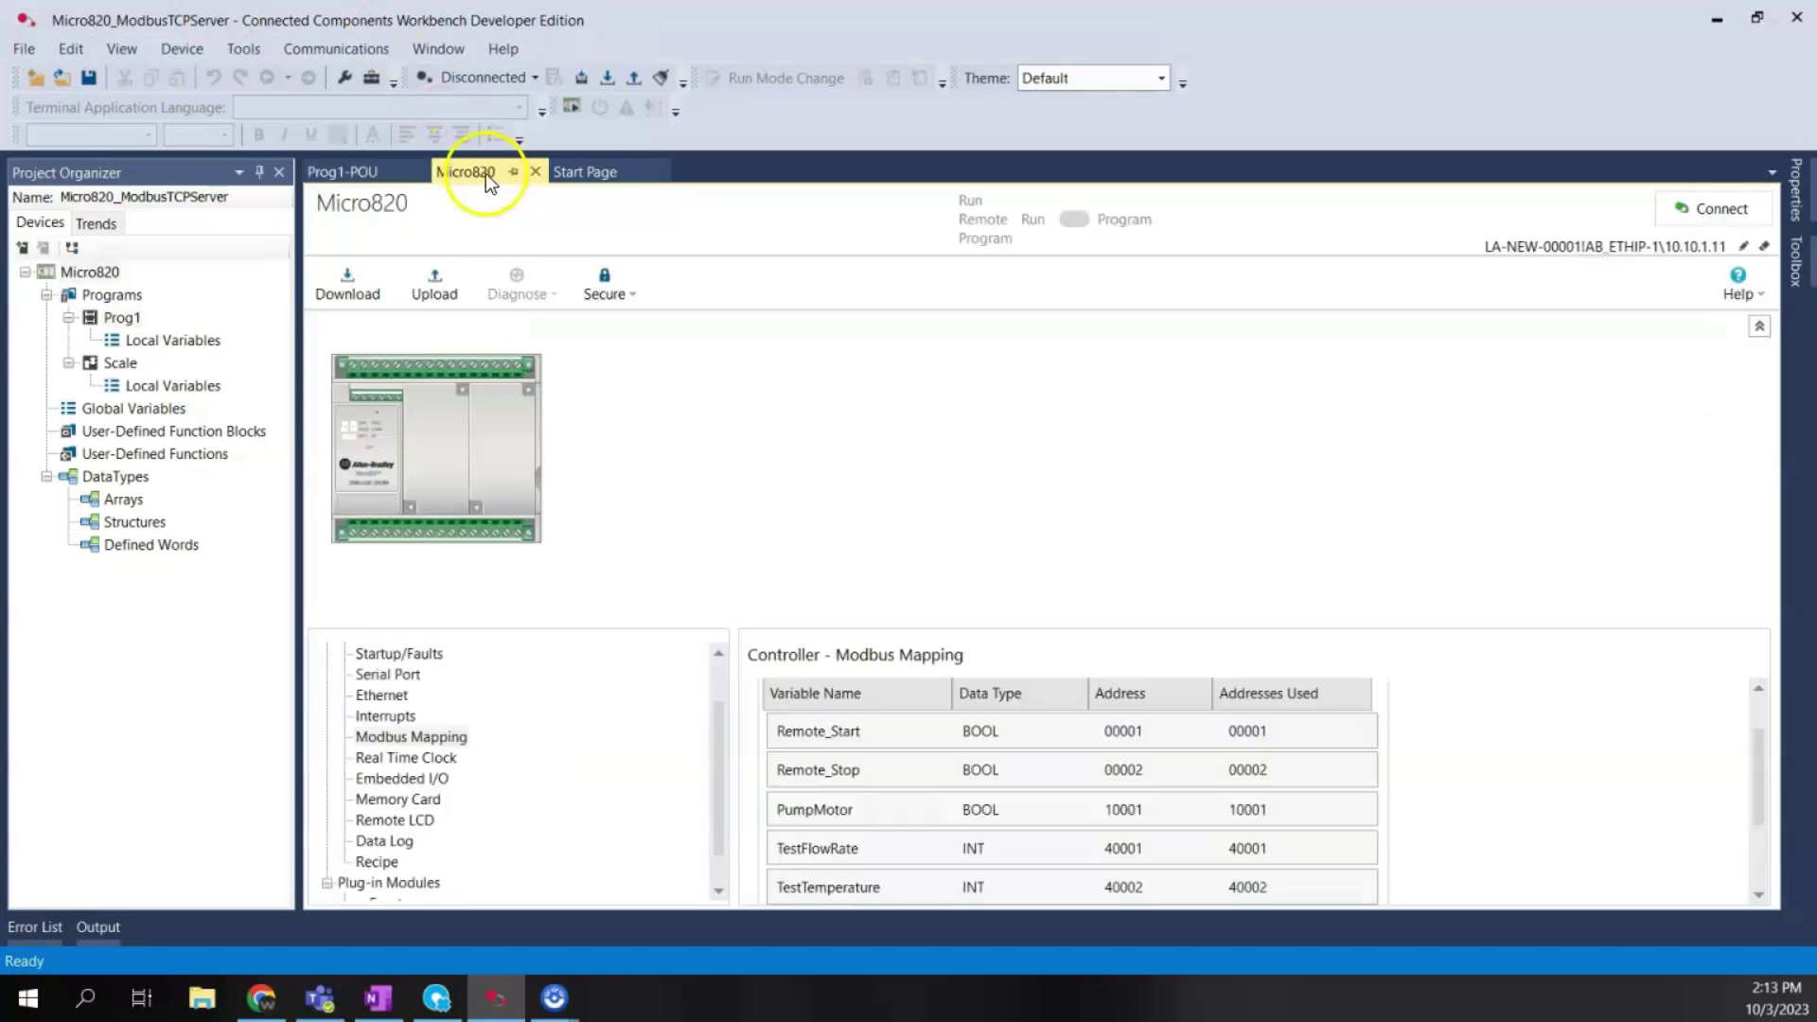
click(383, 696)
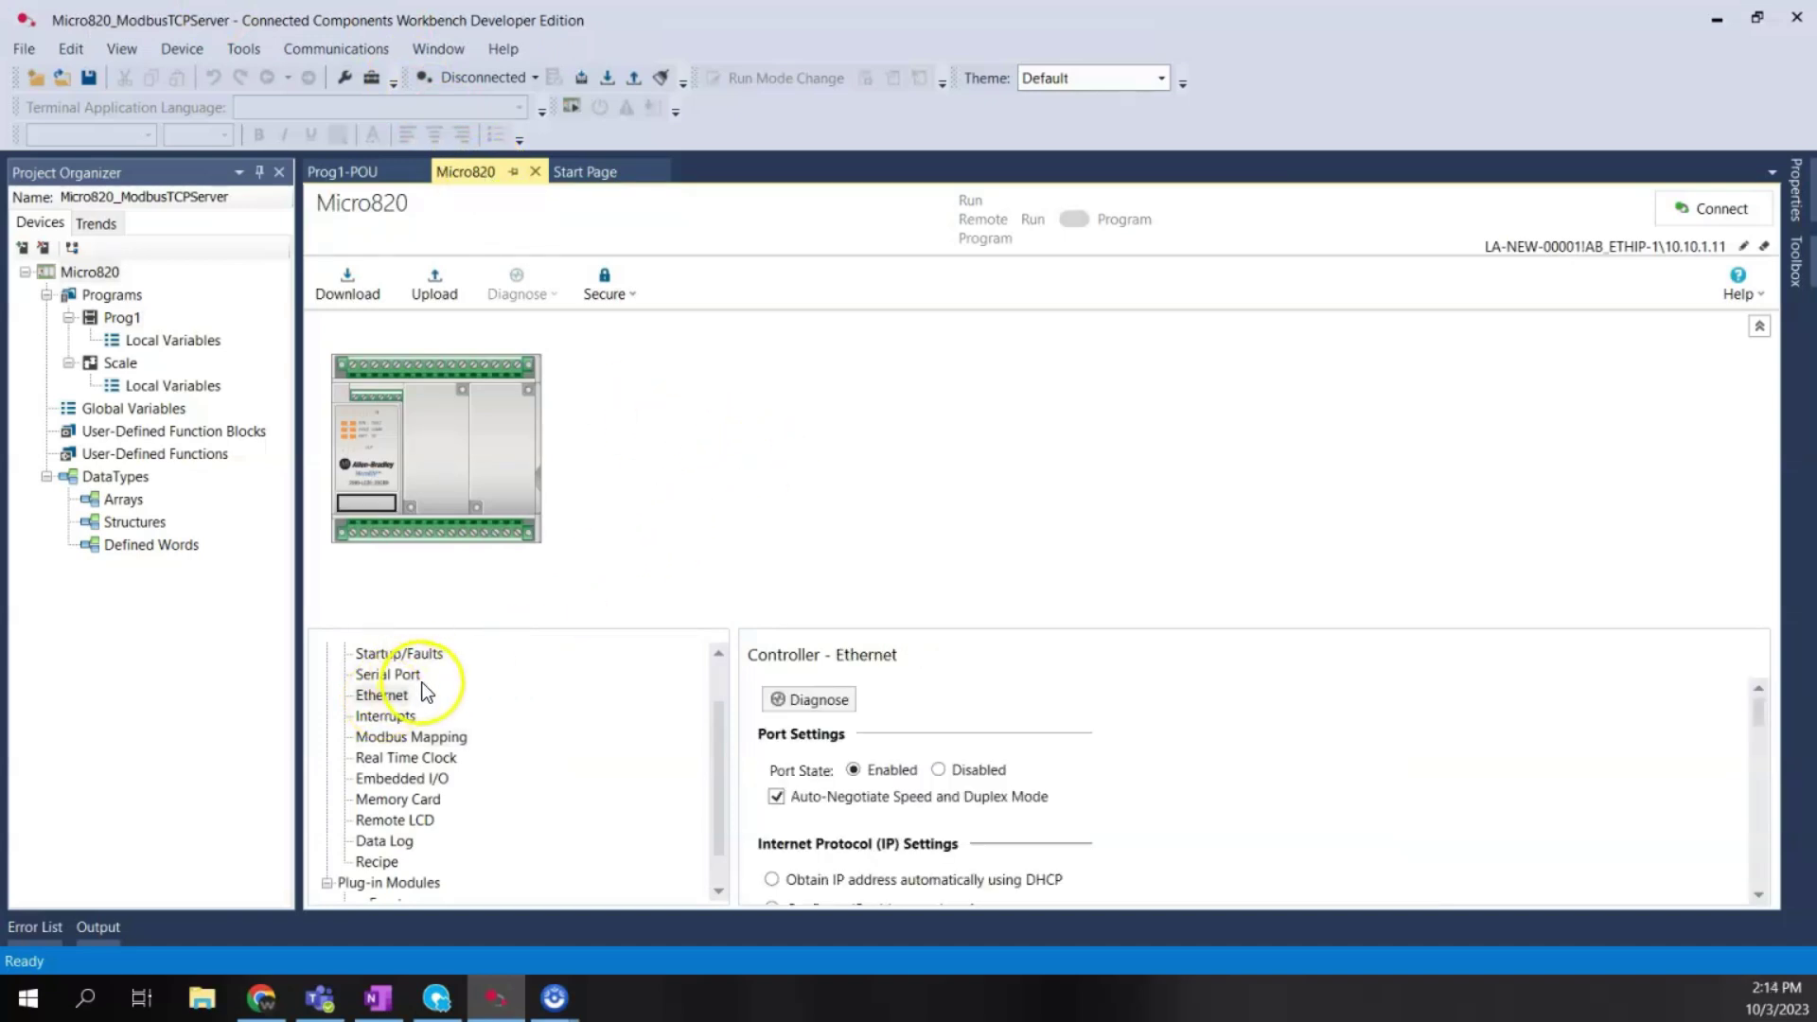
scroll(852, 738, down, 5)
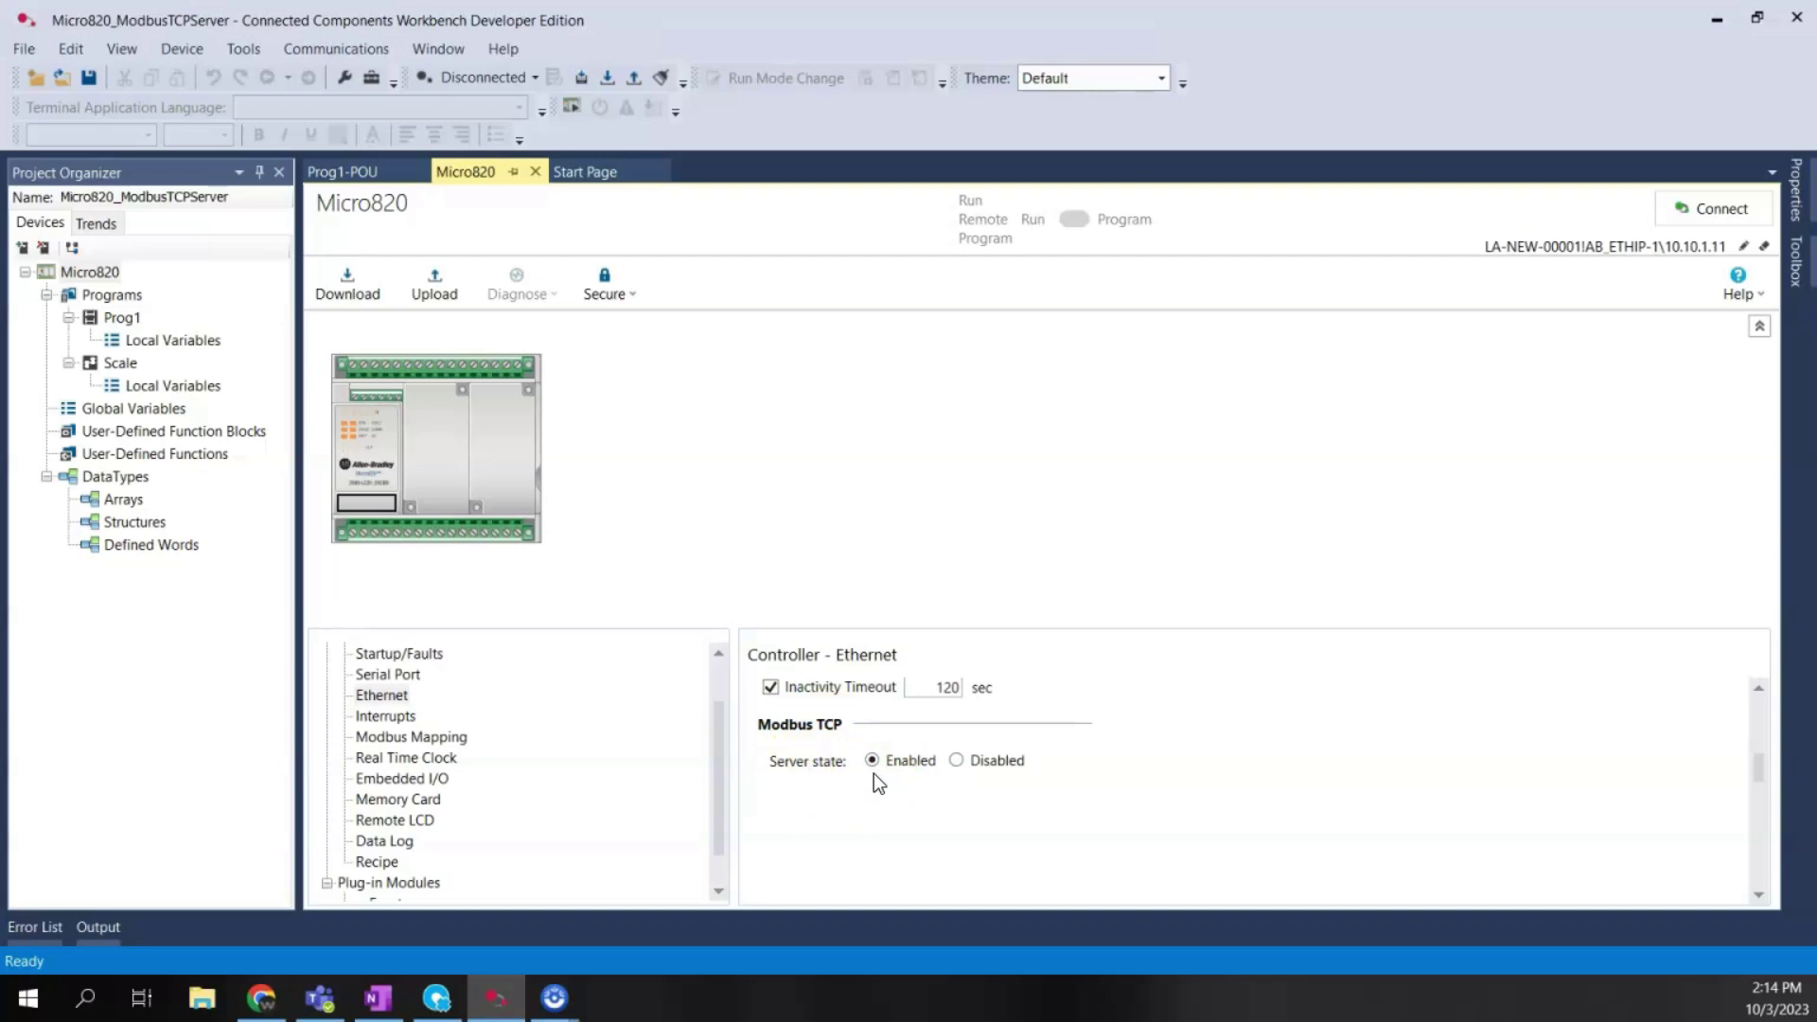
scroll(998, 750, up, 3)
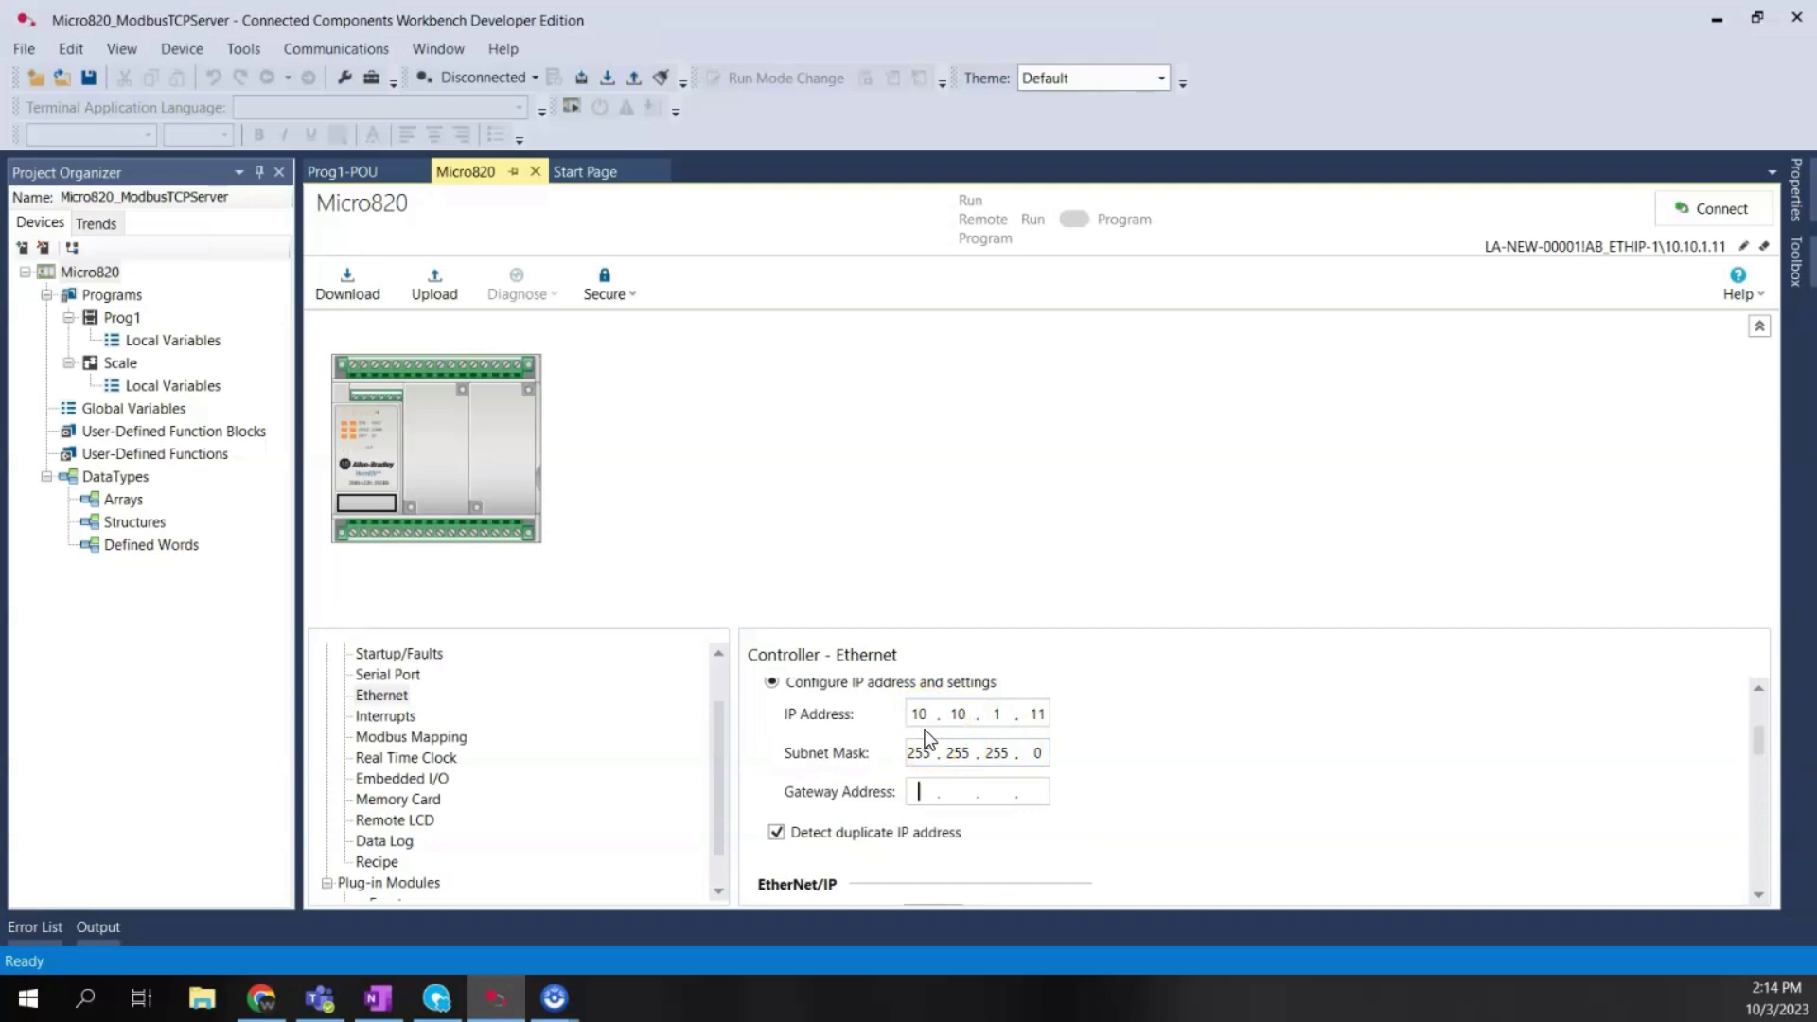
Step: Review the variables, data types and addresses in the Micro820 controller's Modbus Mapping
click(407, 740)
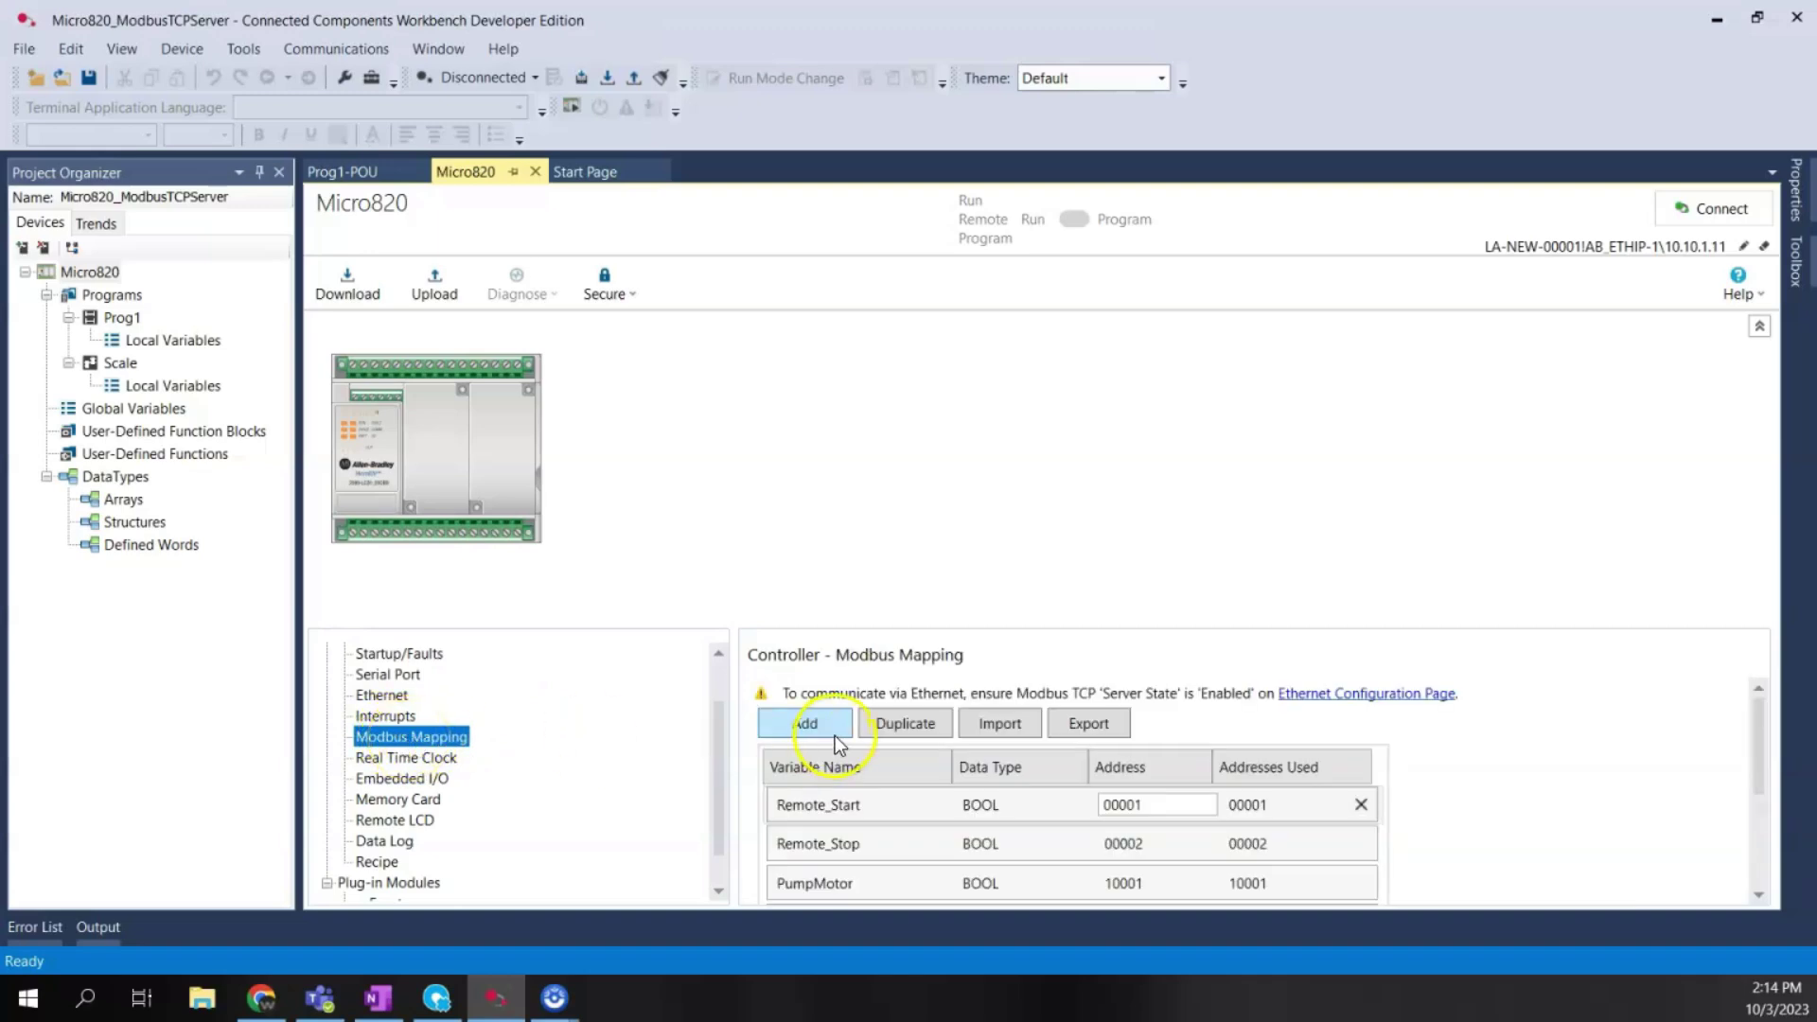
scroll(865, 724, down, 1)
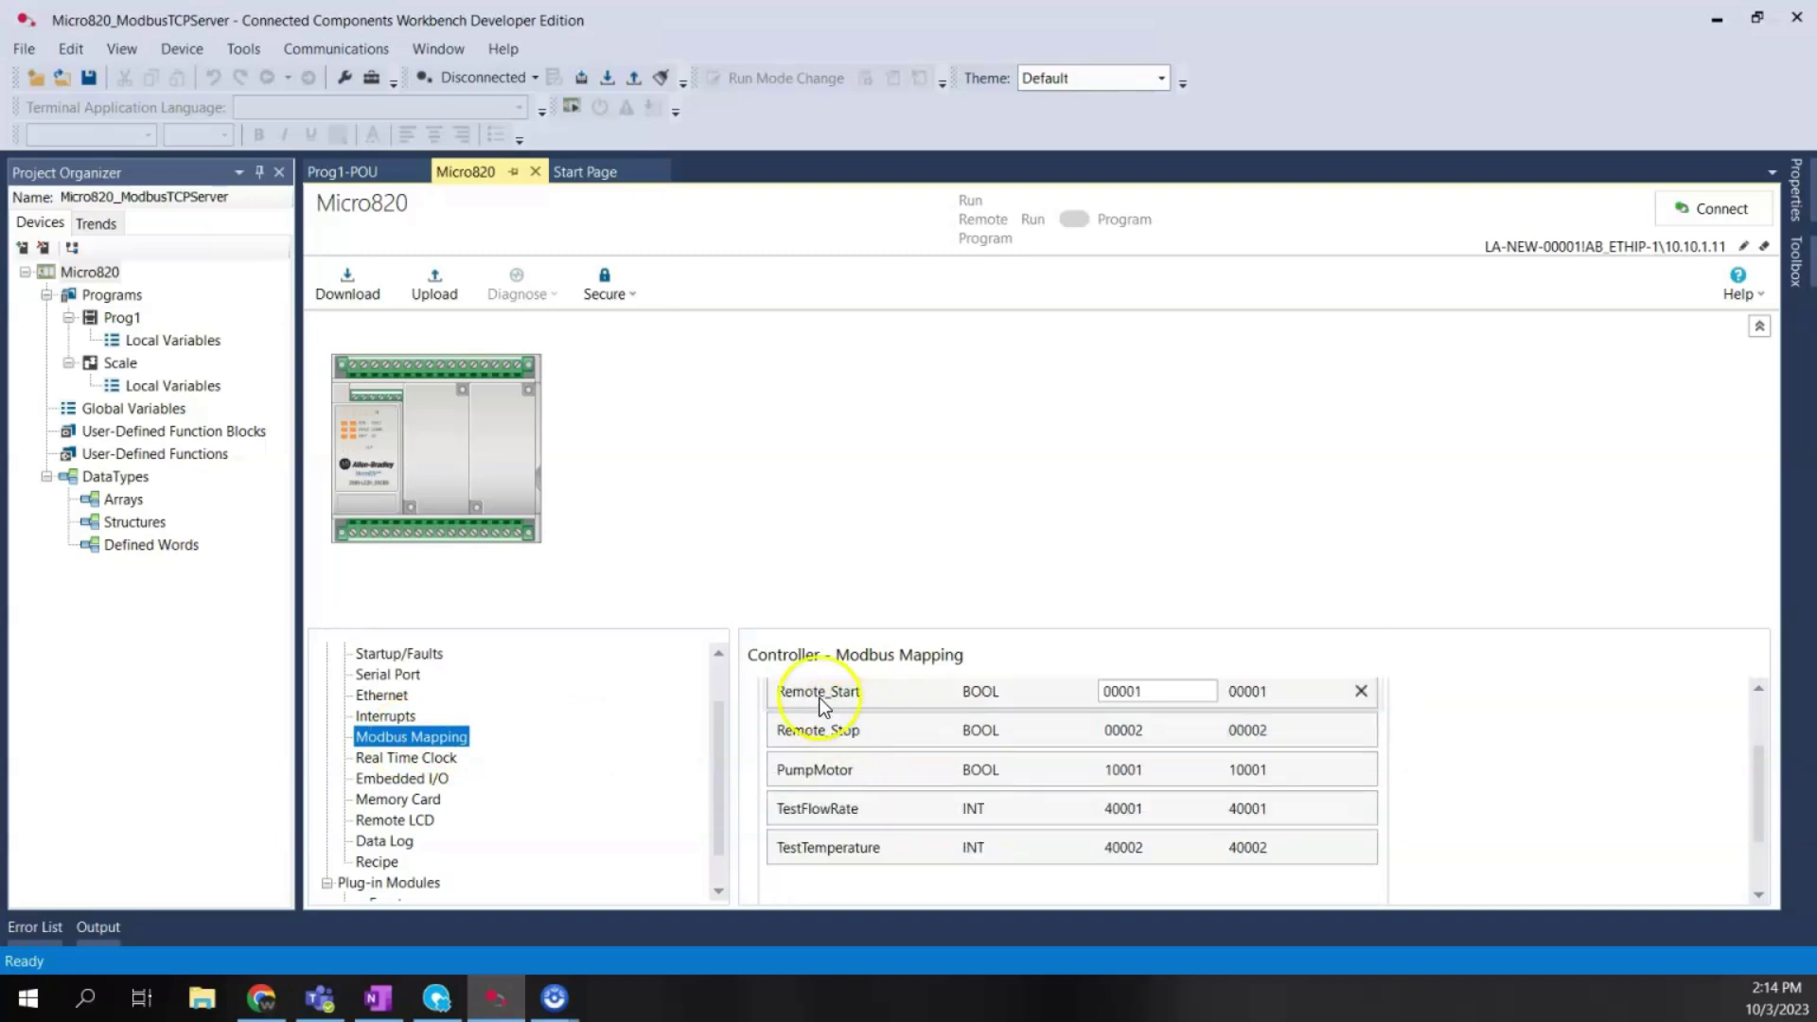
scroll(1300, 712, up, 1)
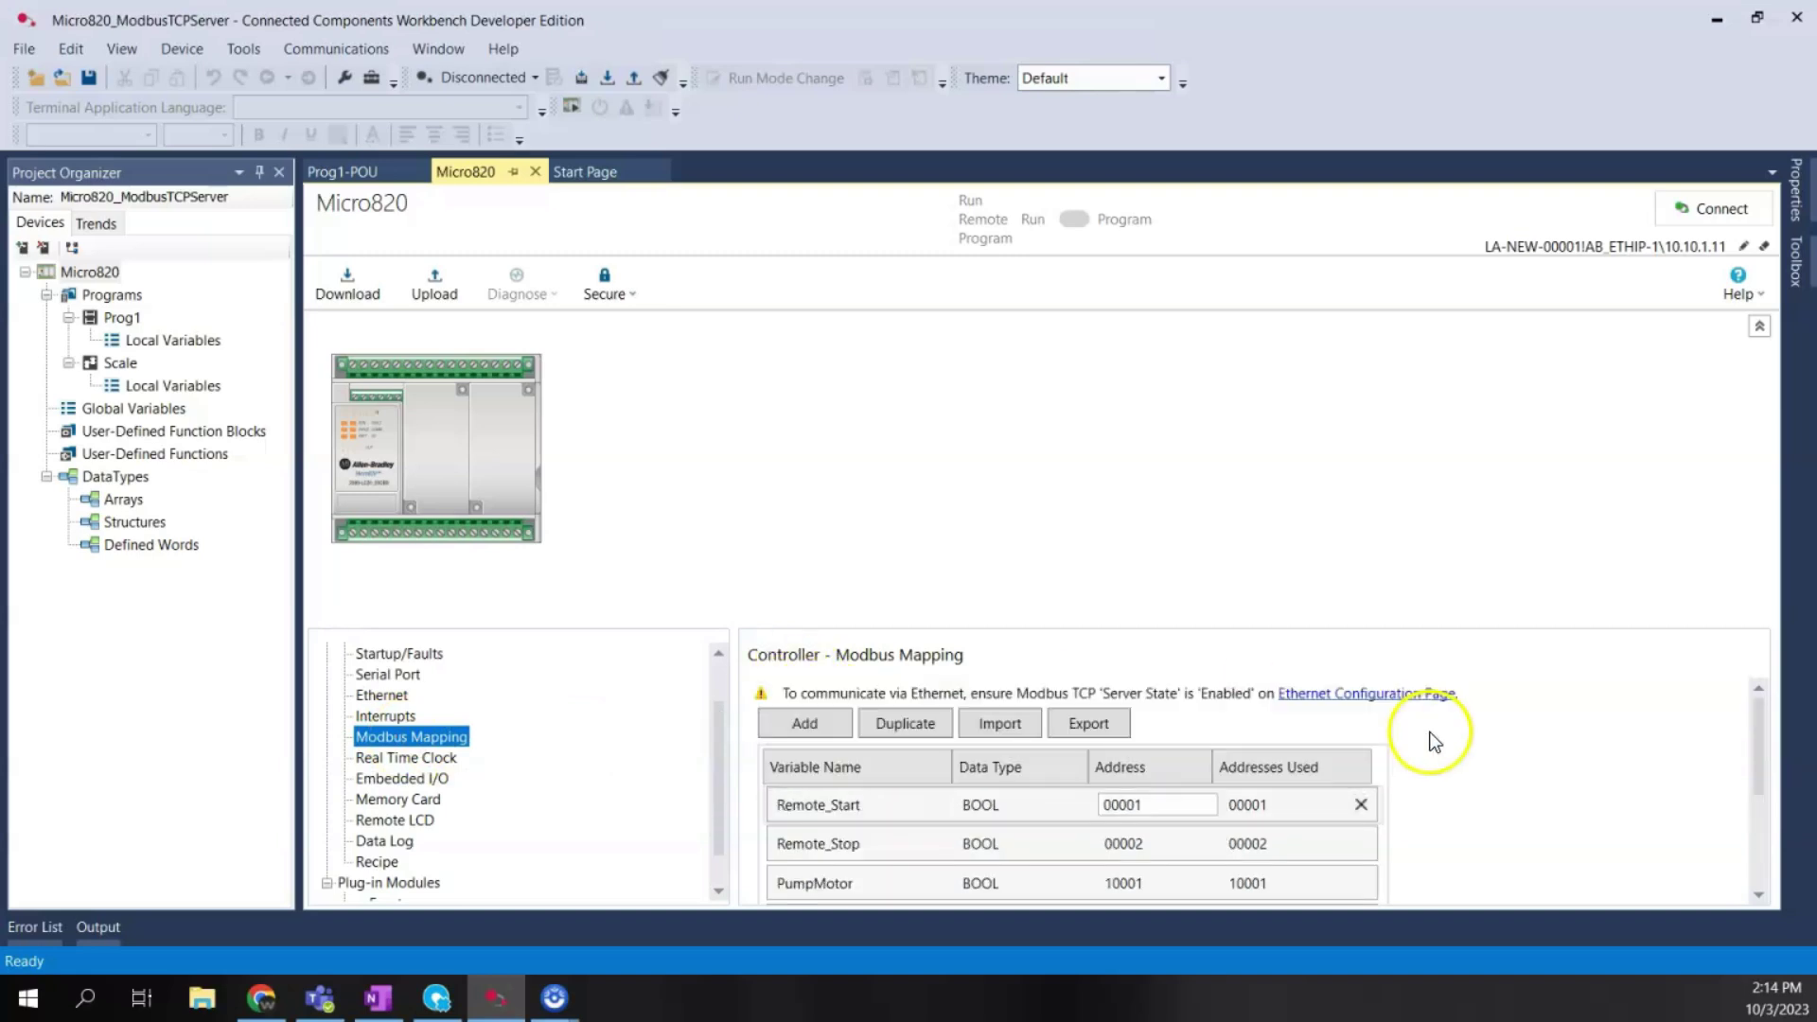
Step: Browse the controller variables available for adding to the Modbus mapping, then leave the Variable Selector without adding any
click(803, 726)
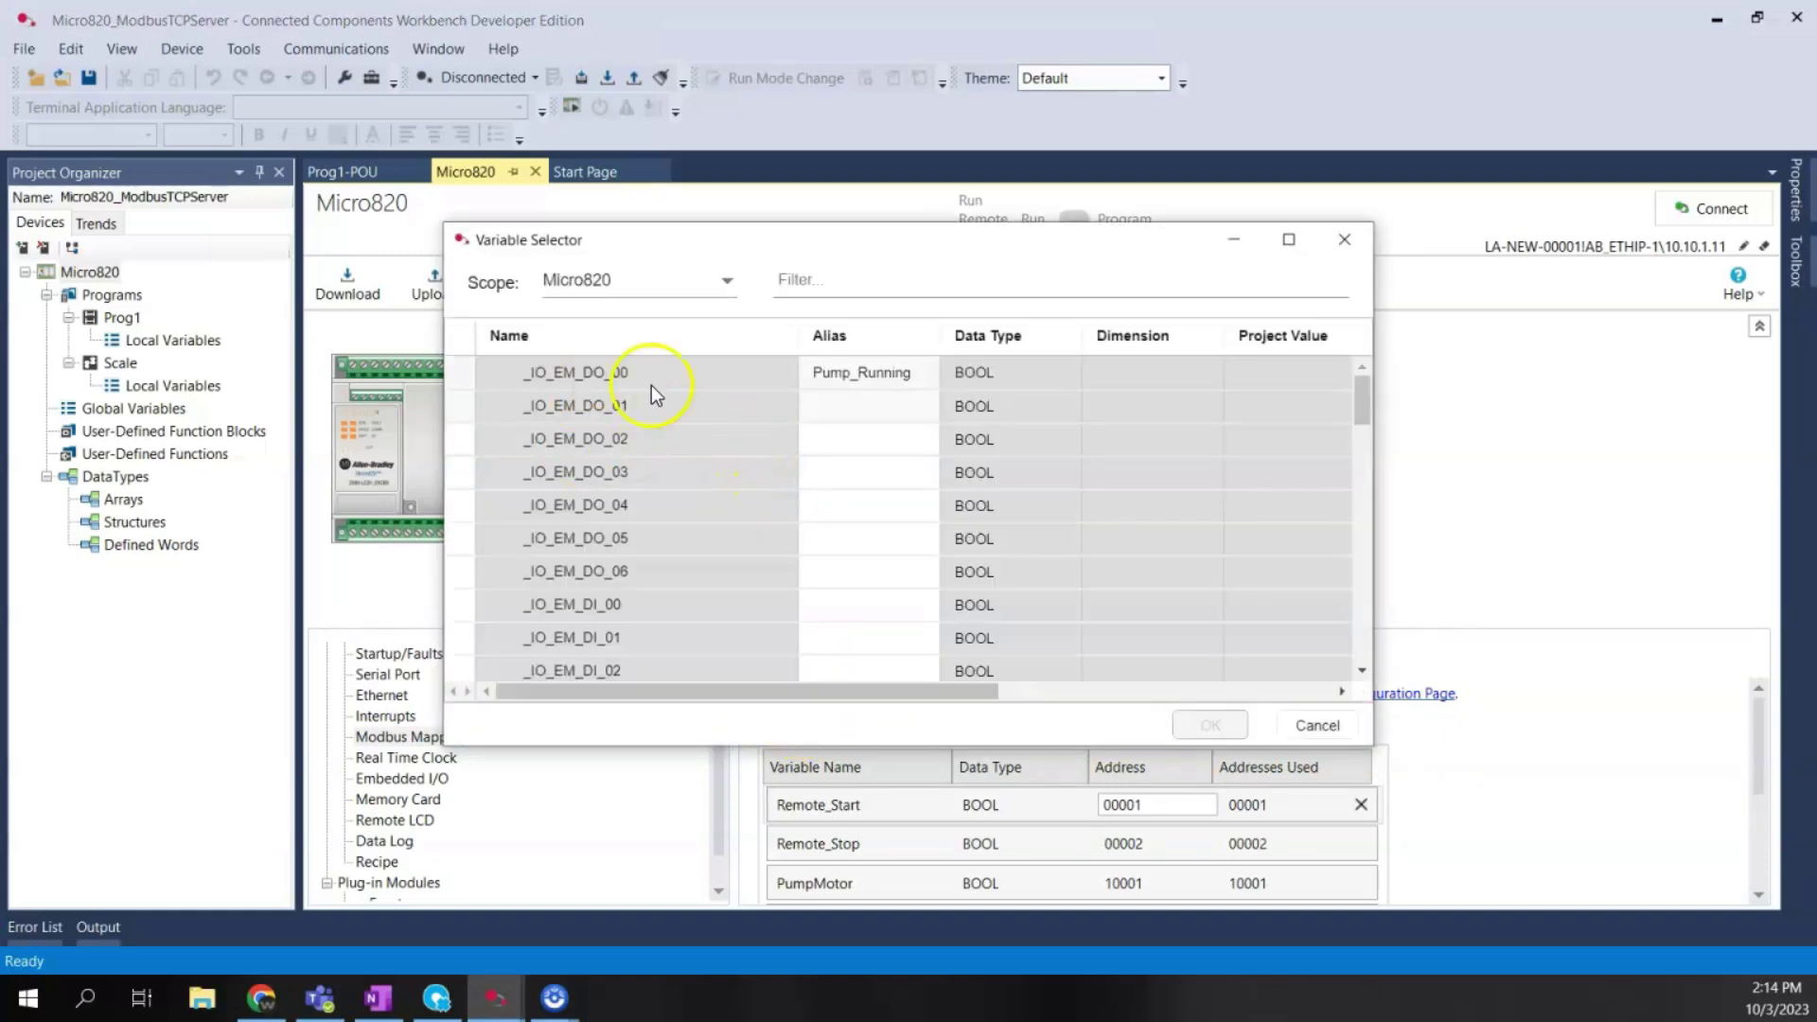
scroll(651, 447, down, 2)
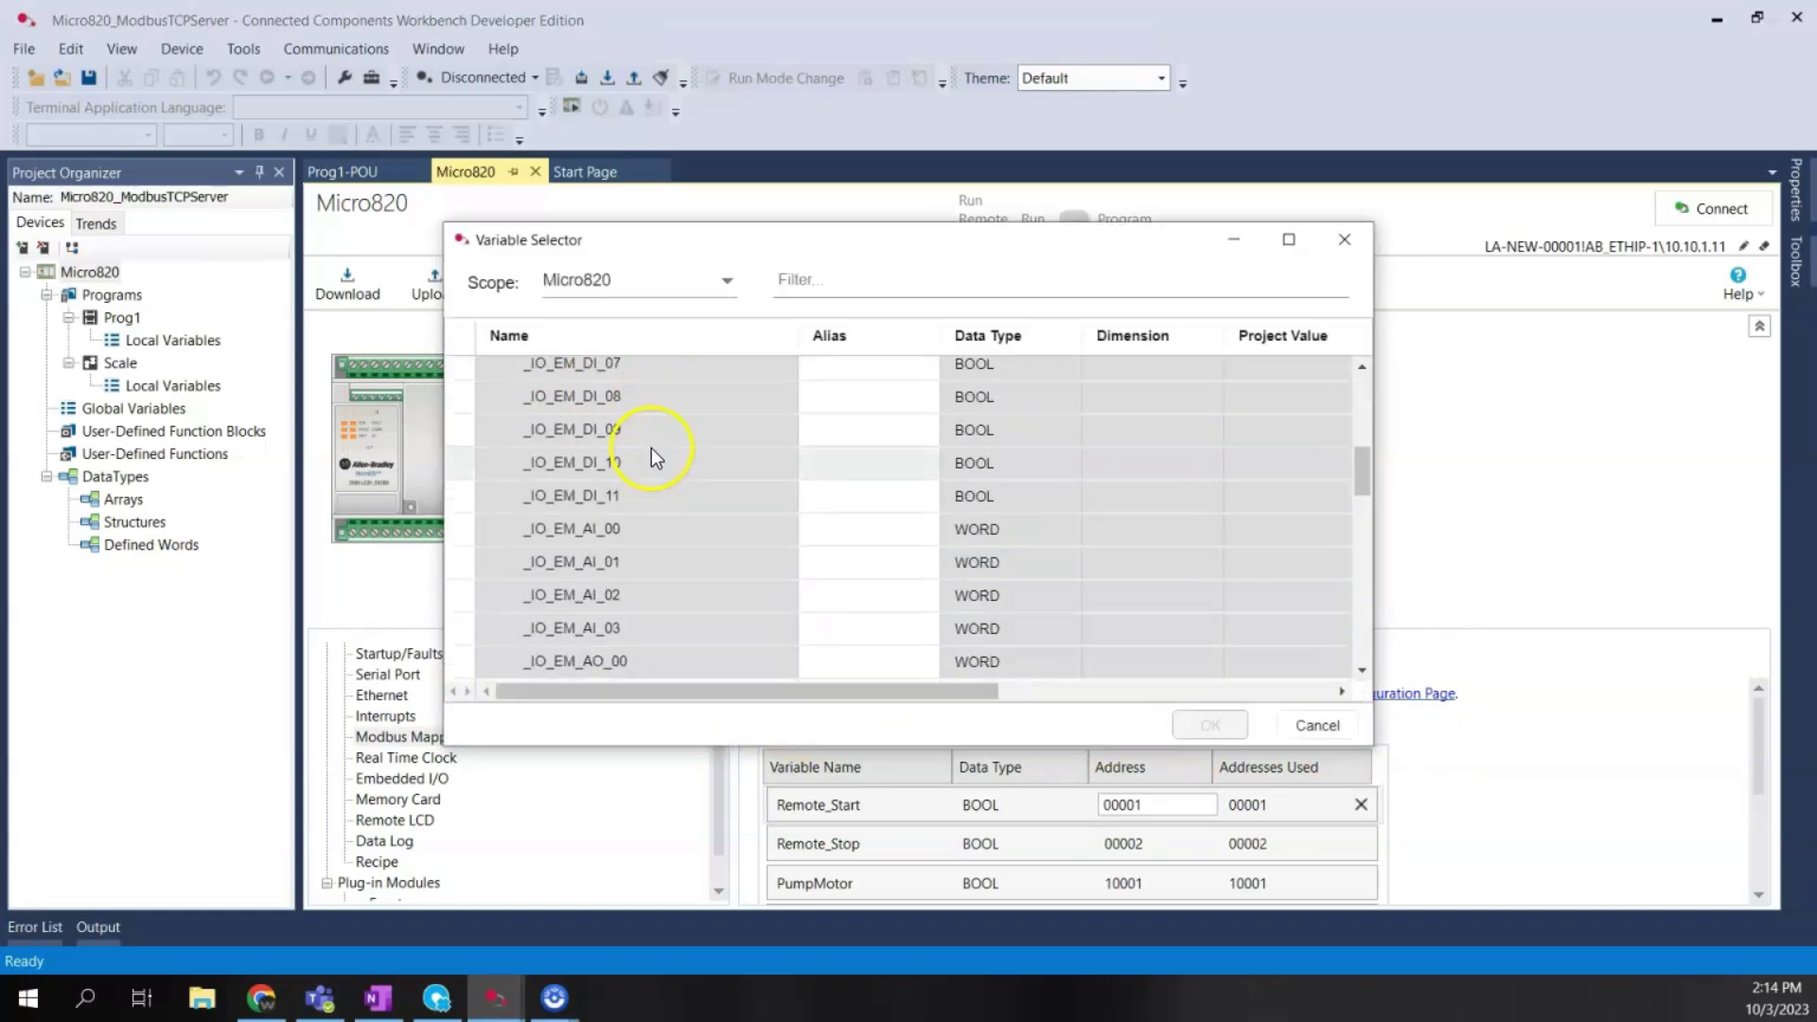
scroll(816, 499, down, 4)
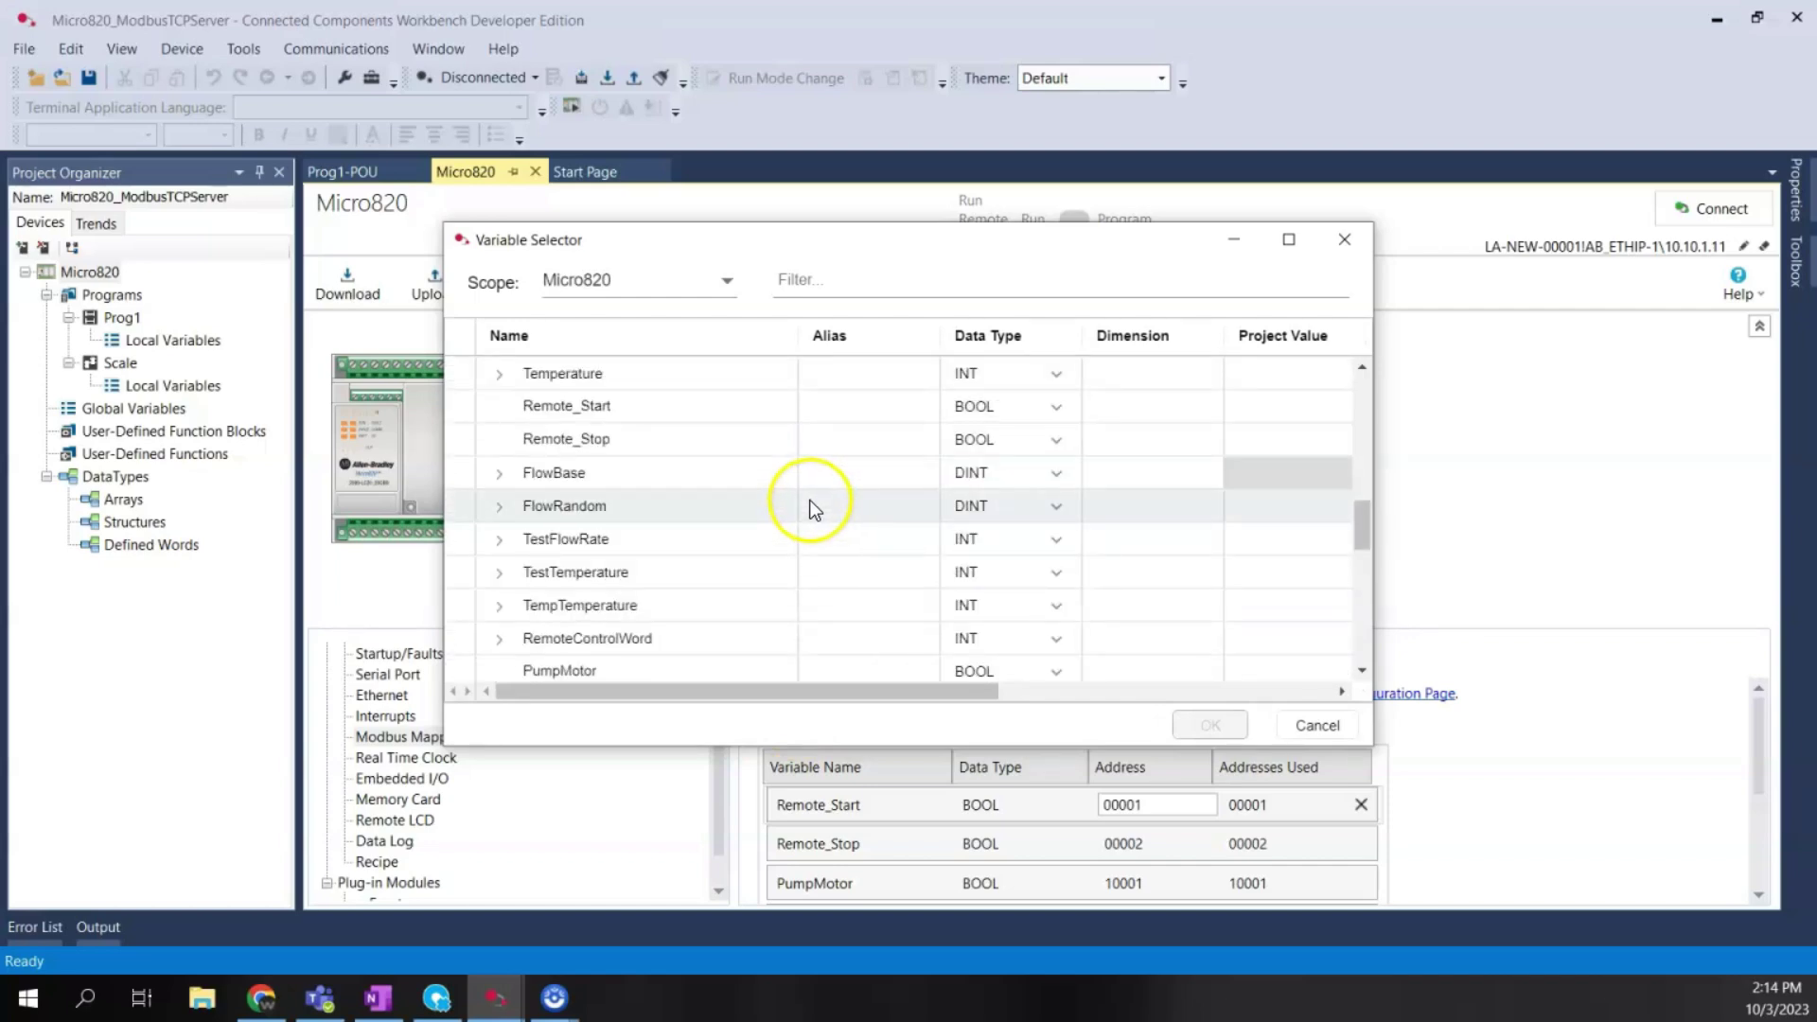
scroll(809, 499, up, 5)
scroll(776, 442, down, 5)
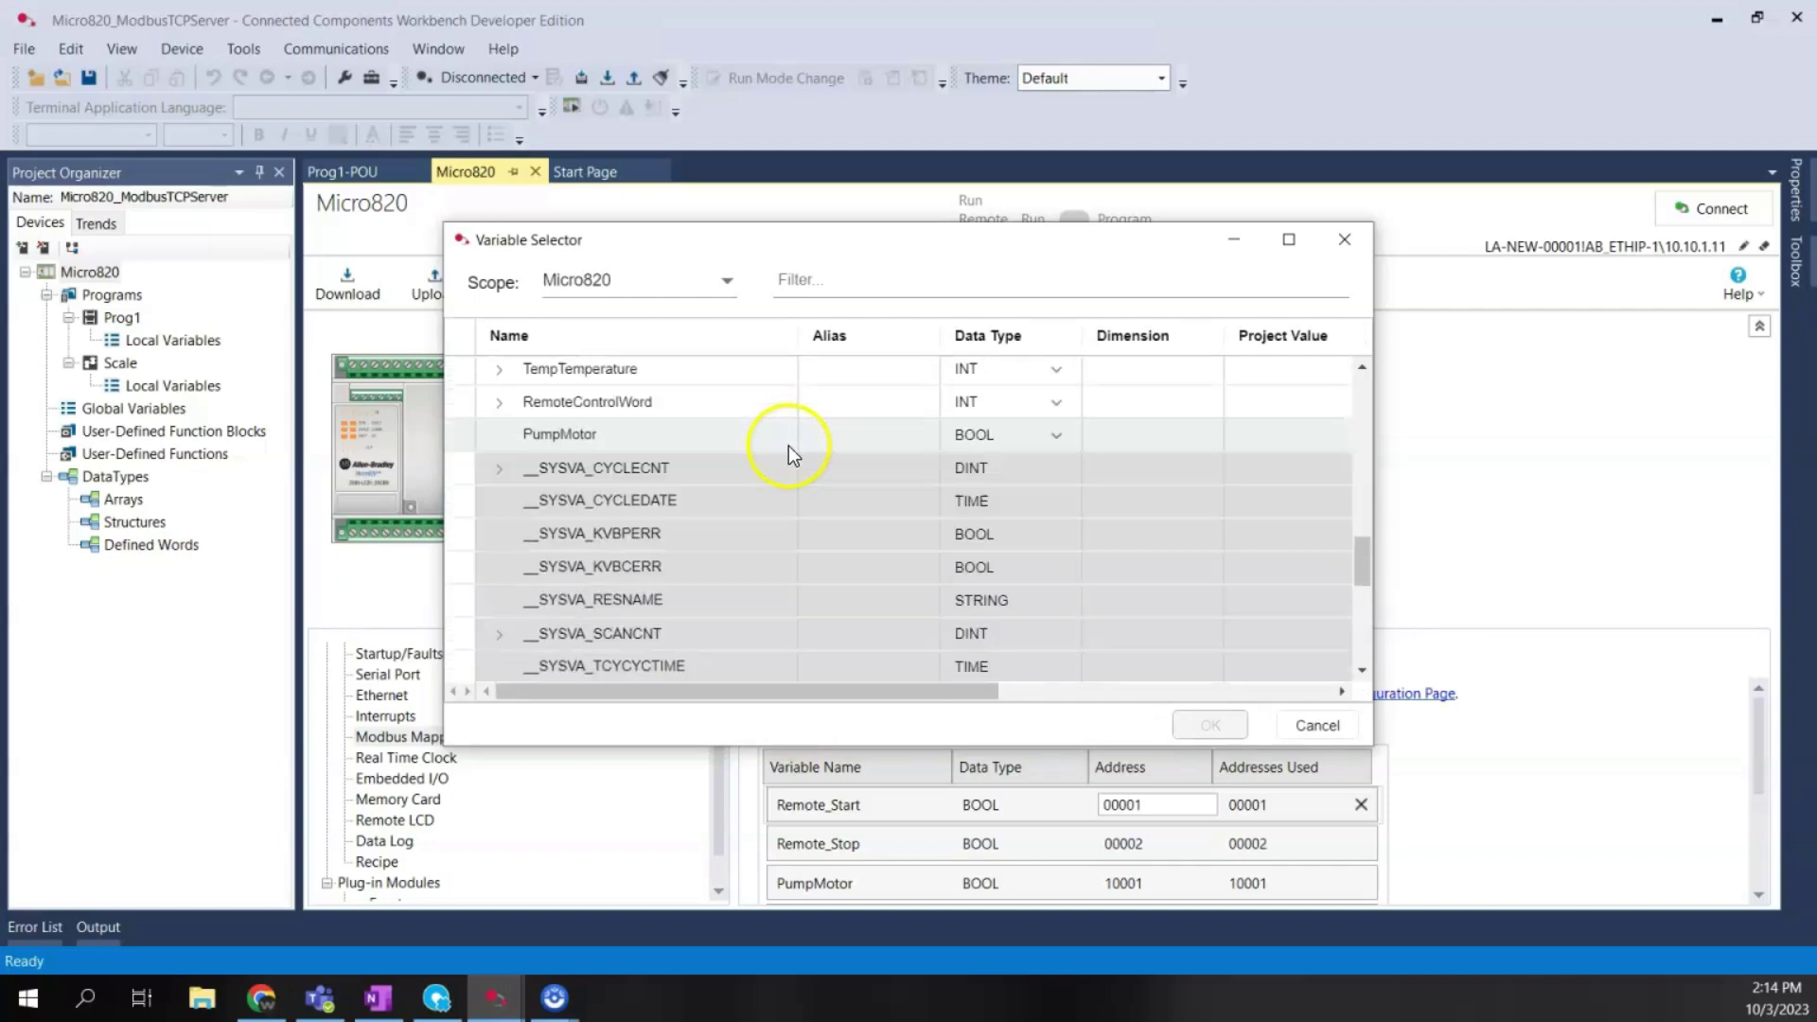
scroll(785, 447, up, 4)
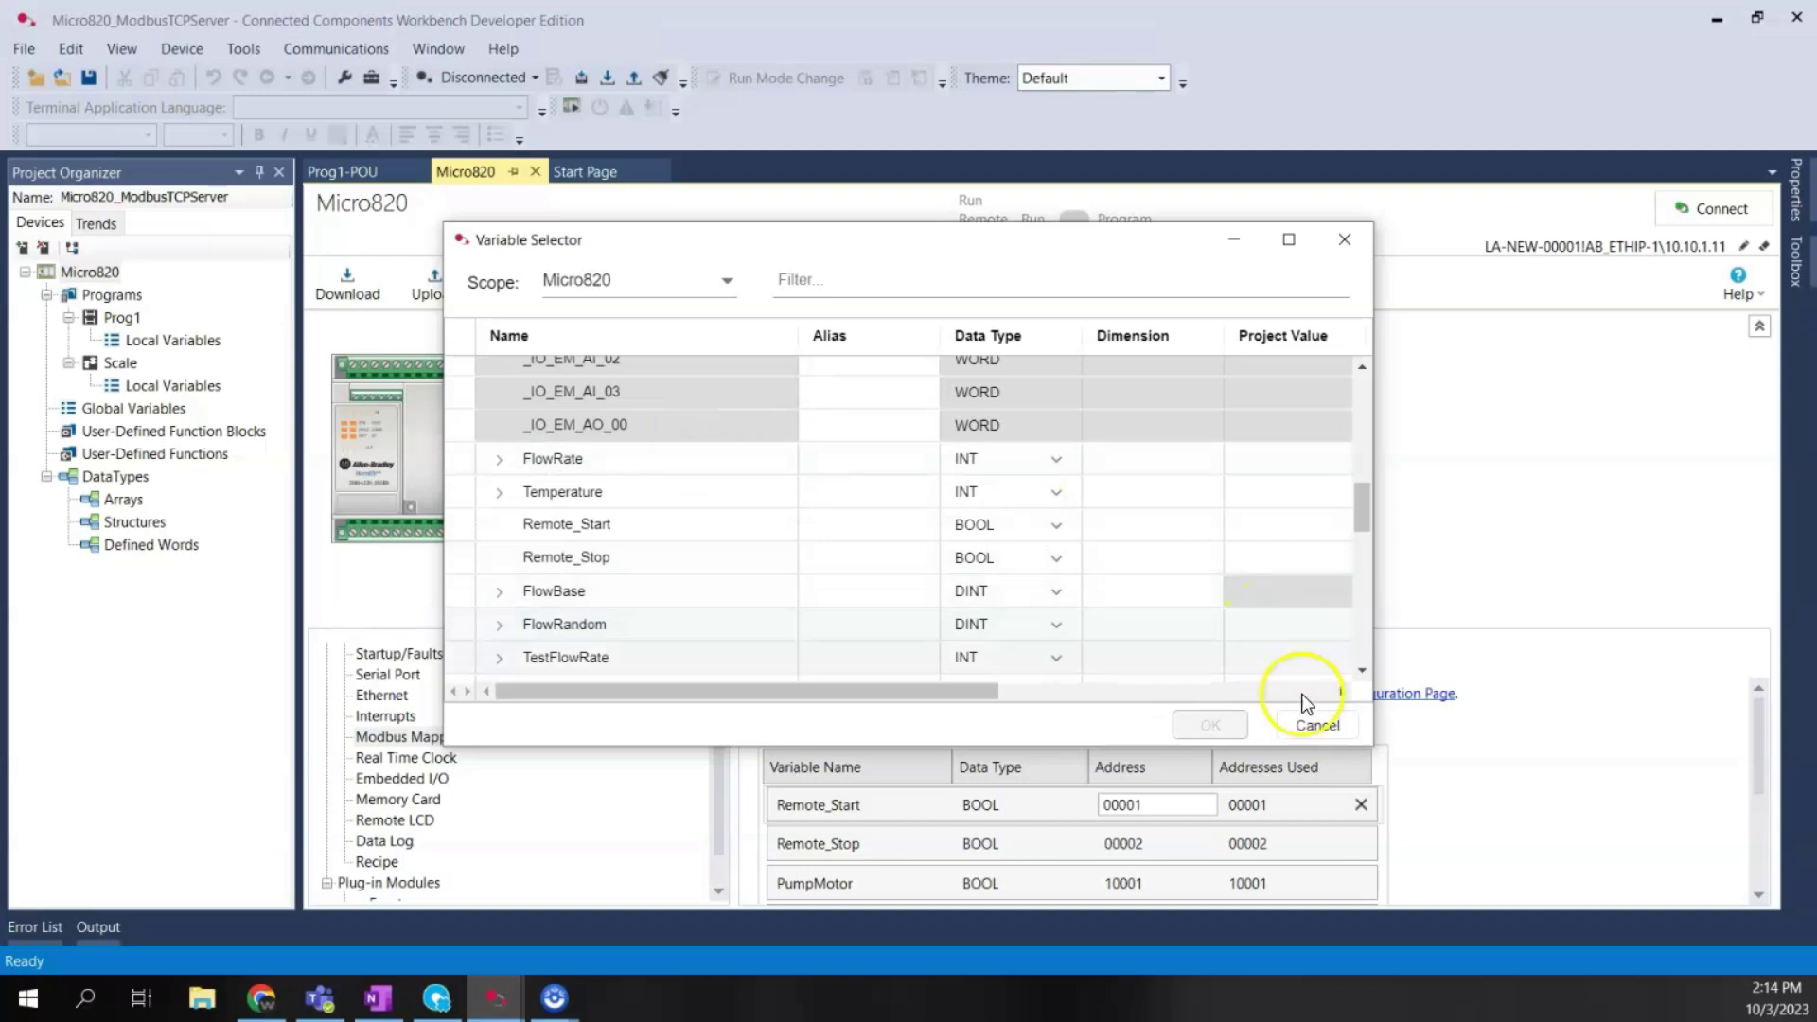
click(1315, 727)
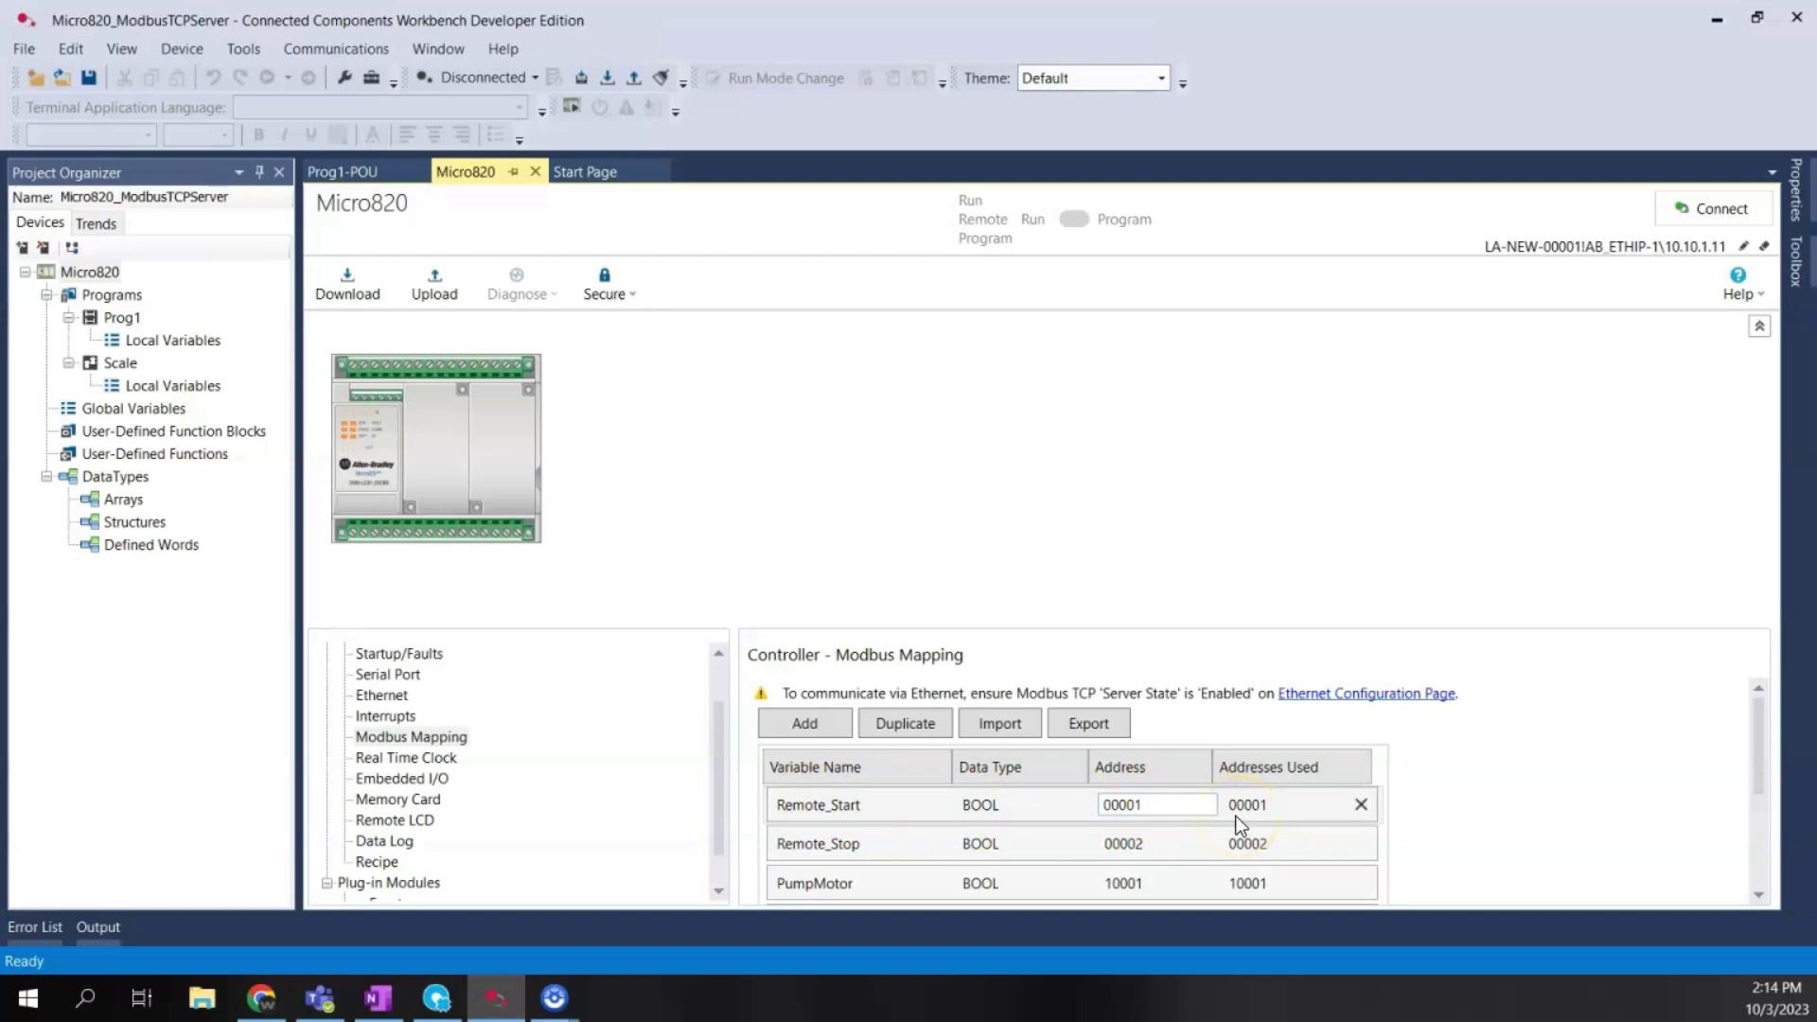
Step: Examine the Modbus addresses mapped to PumpMotor, TestFlowRate and TestTemperature
click(1109, 885)
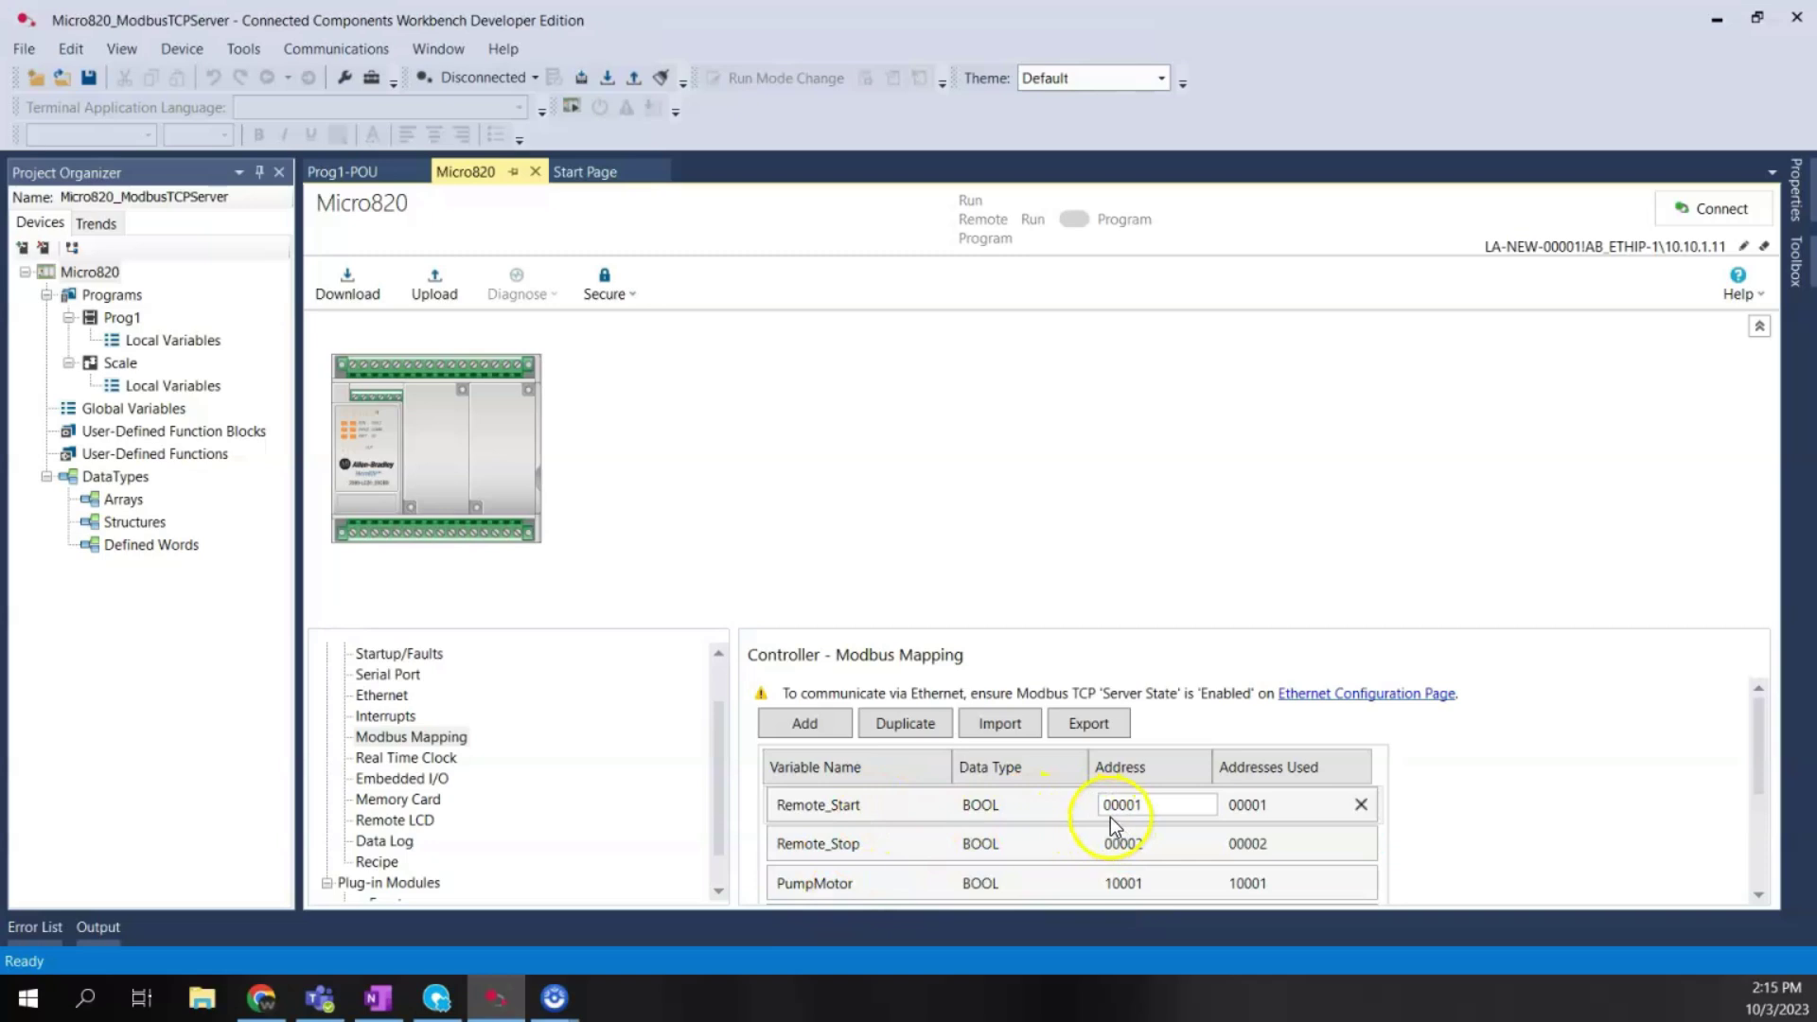
click(871, 837)
drag(1759, 773, 1751, 822)
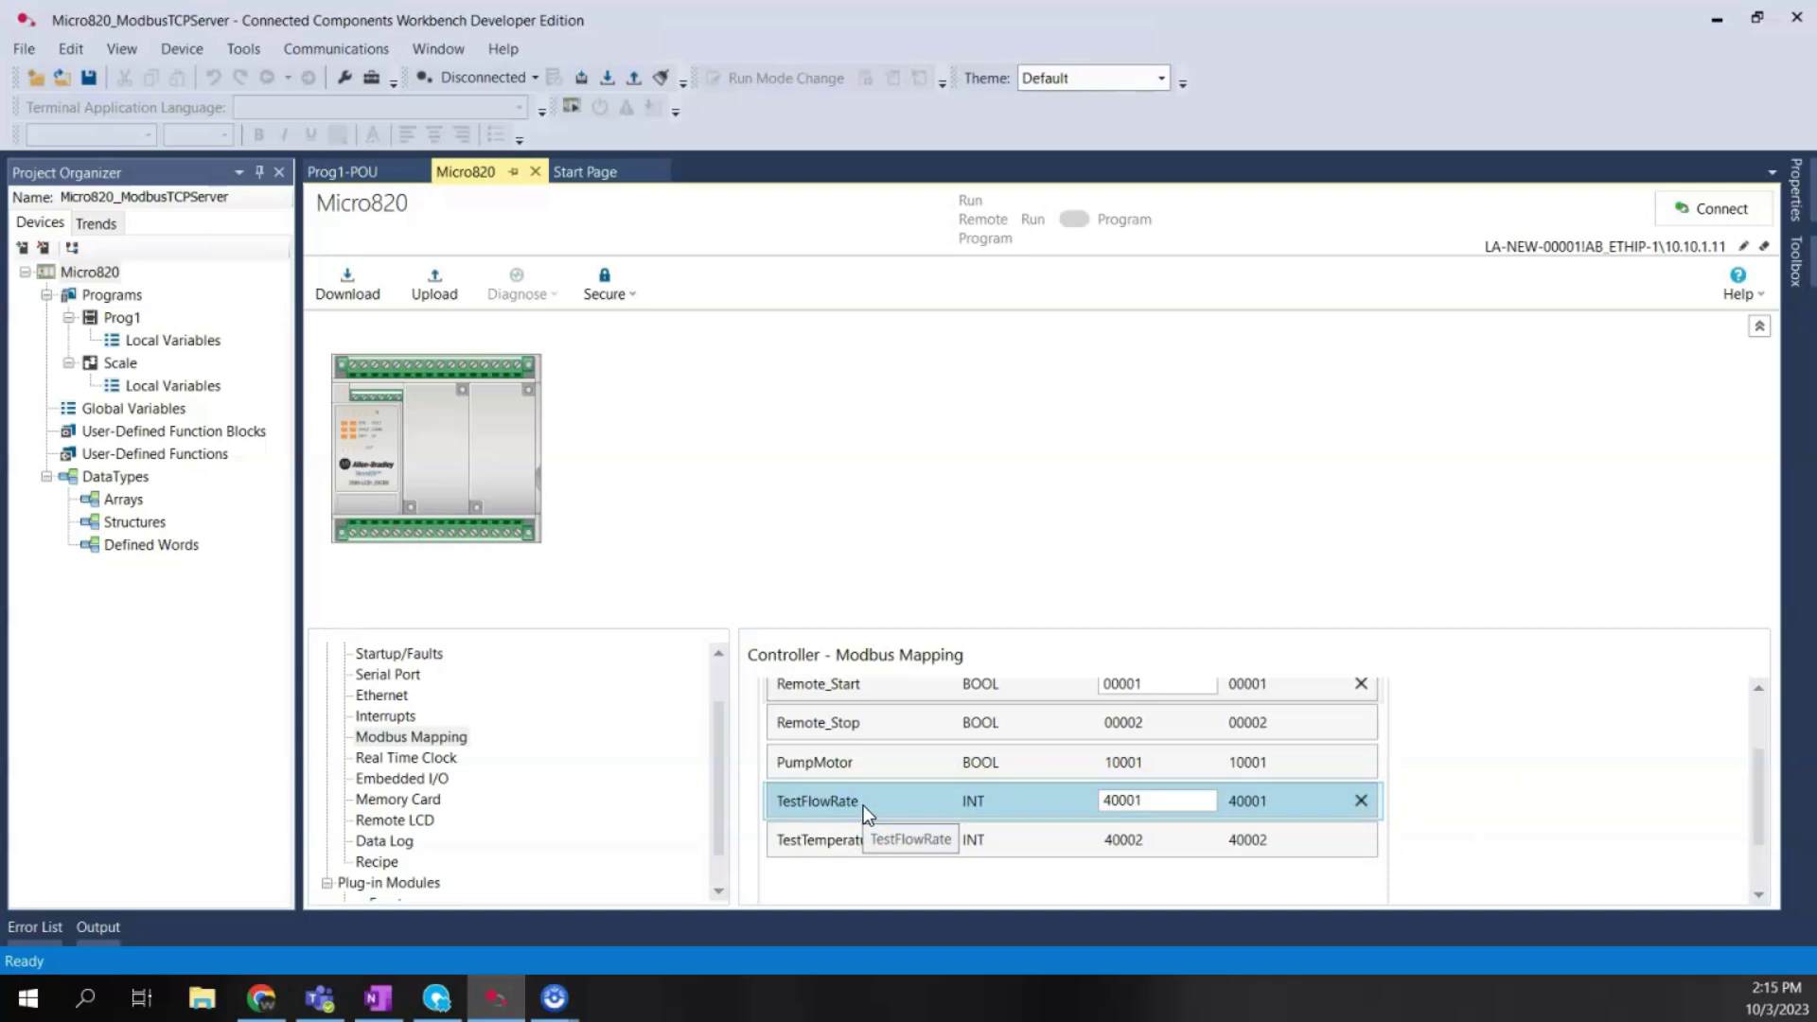
click(869, 829)
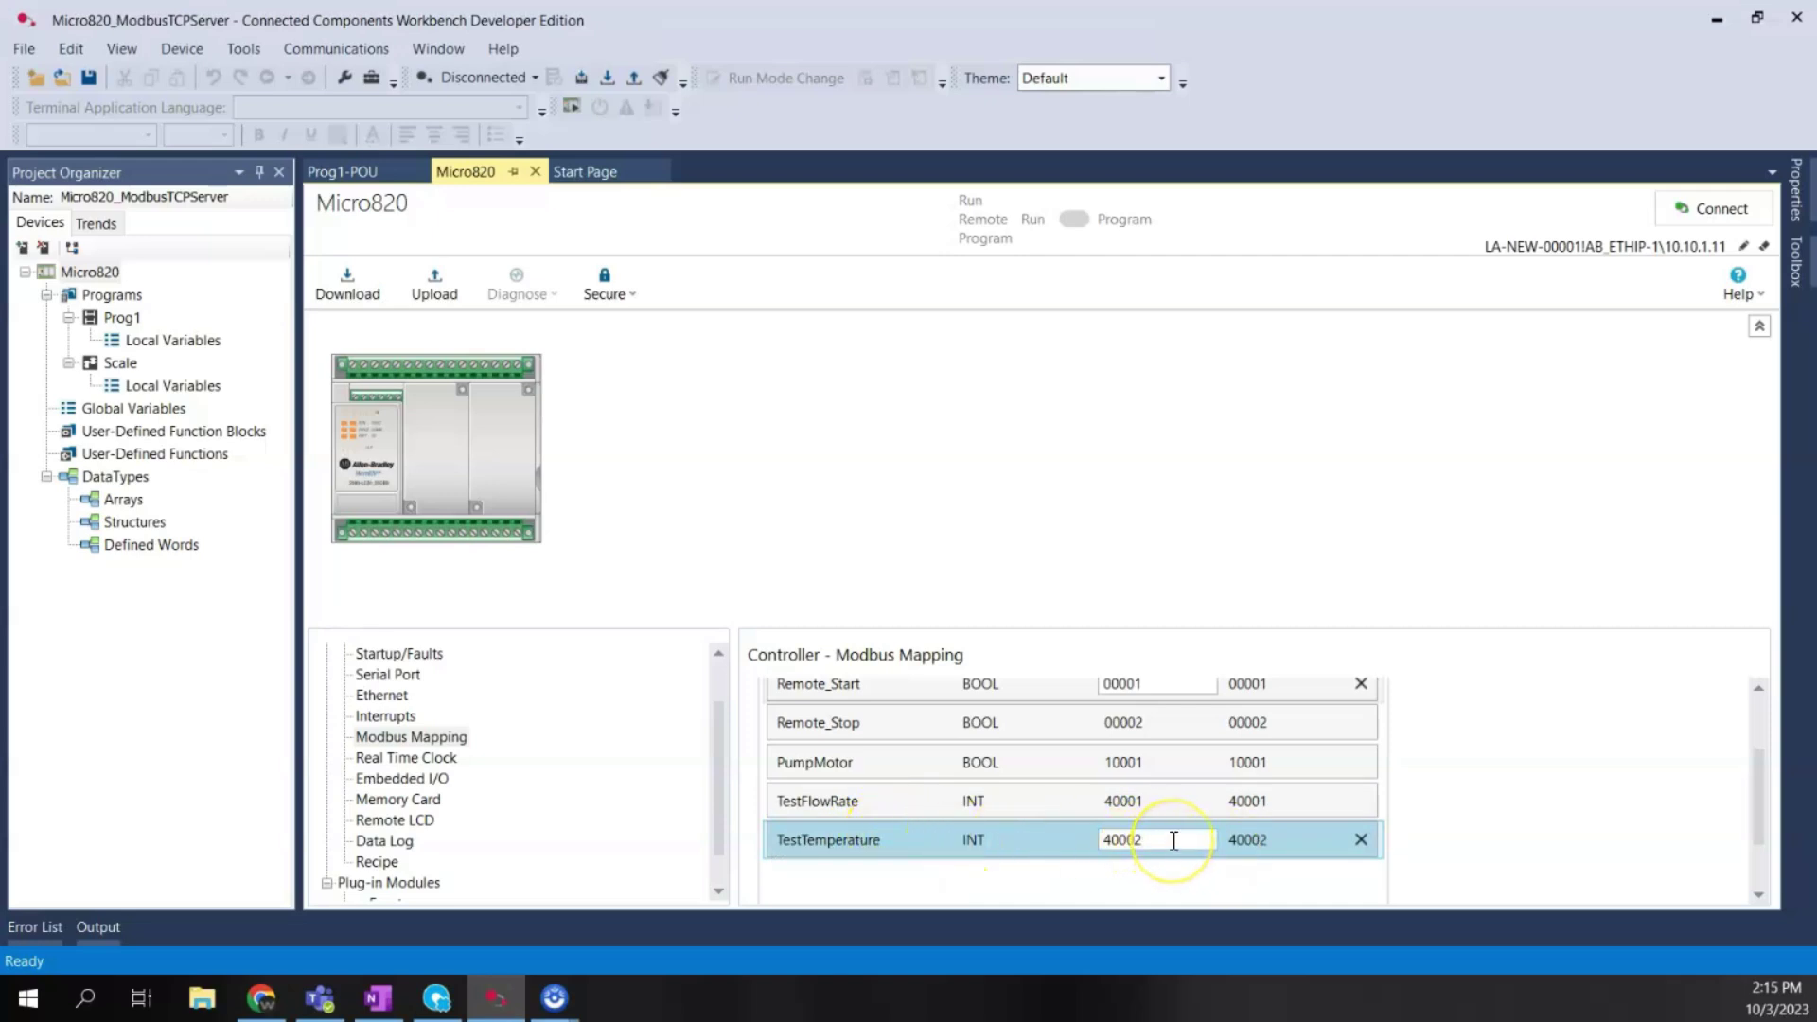
click(650, 418)
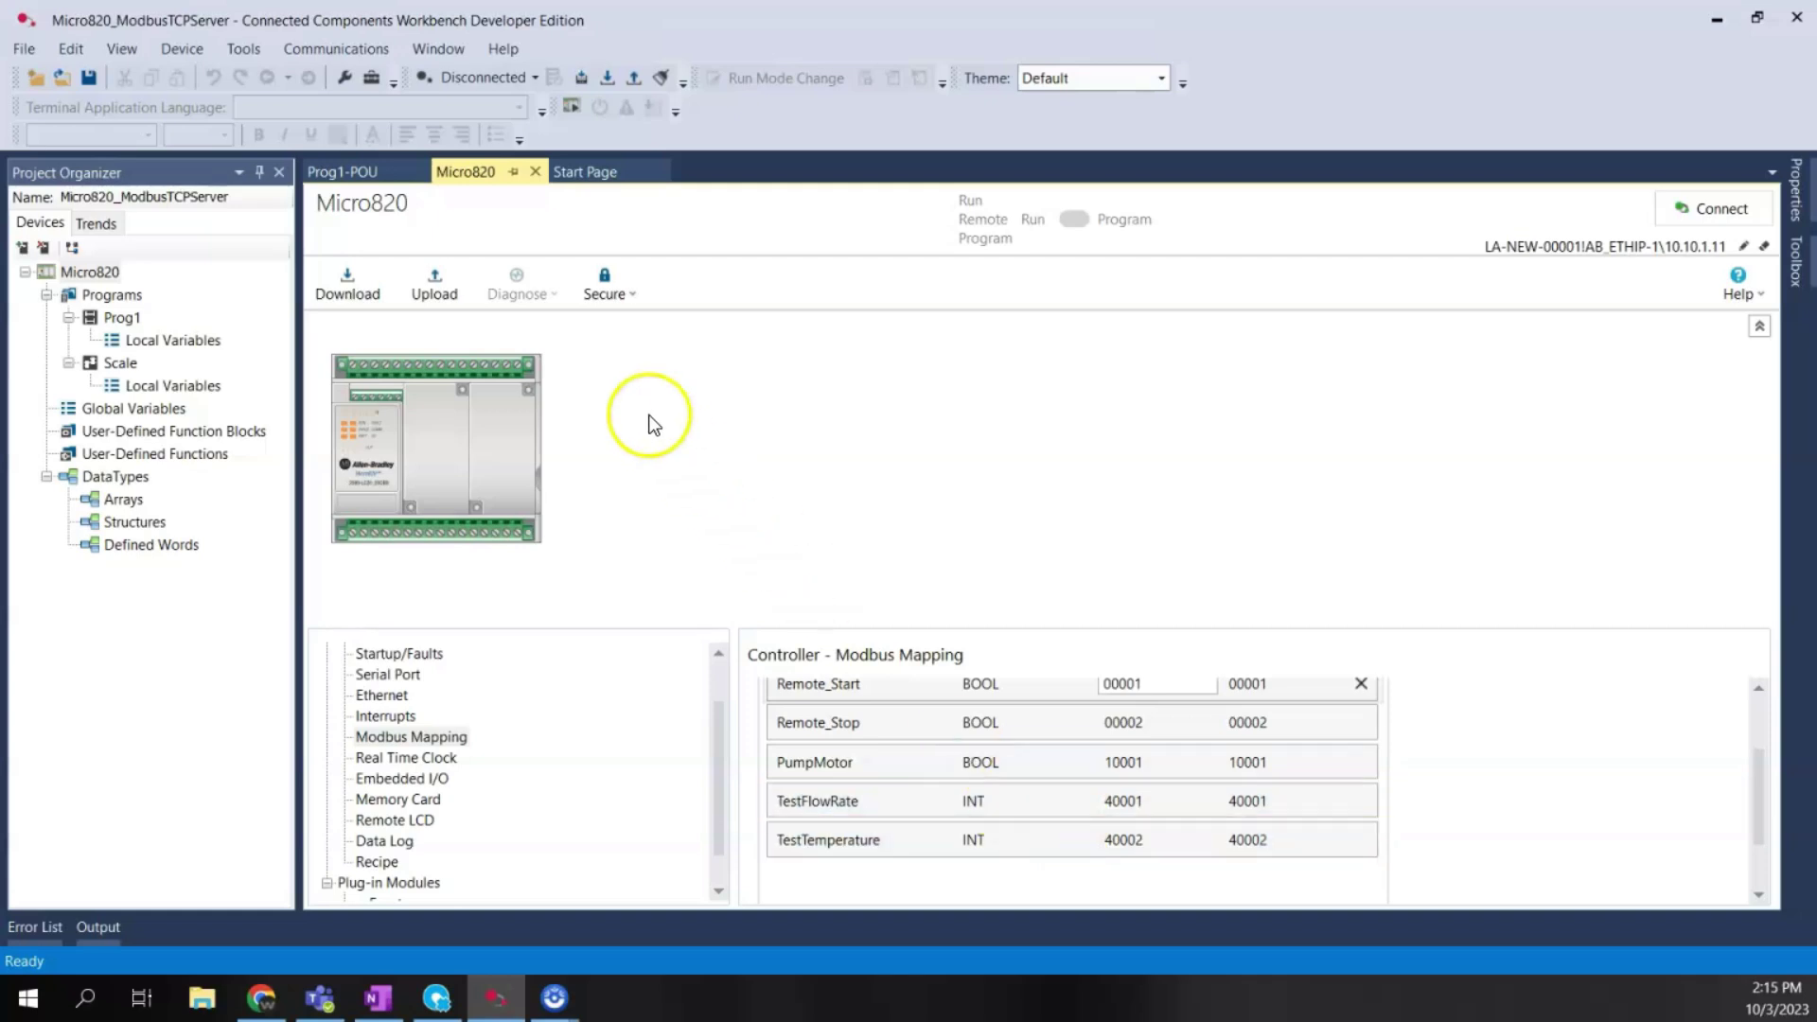
Step: Review the Prog1 ladder logic and connect to the Micro820 controller
click(364, 172)
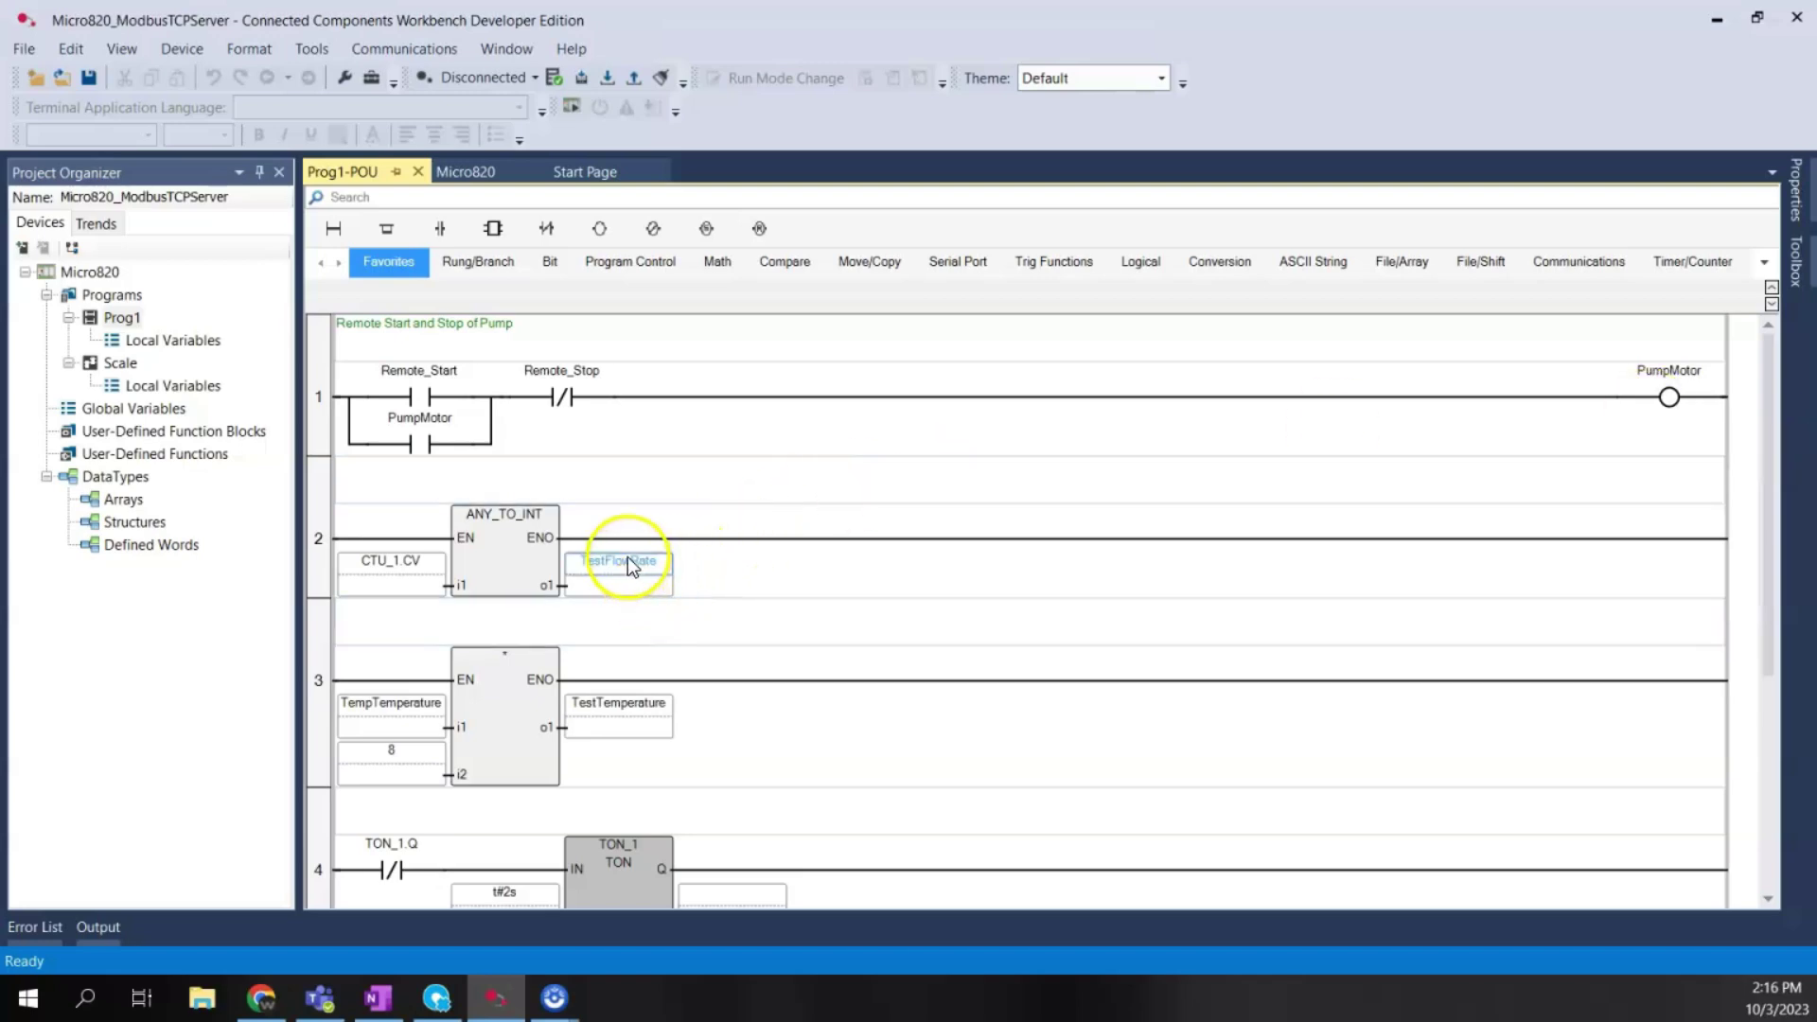
click(636, 609)
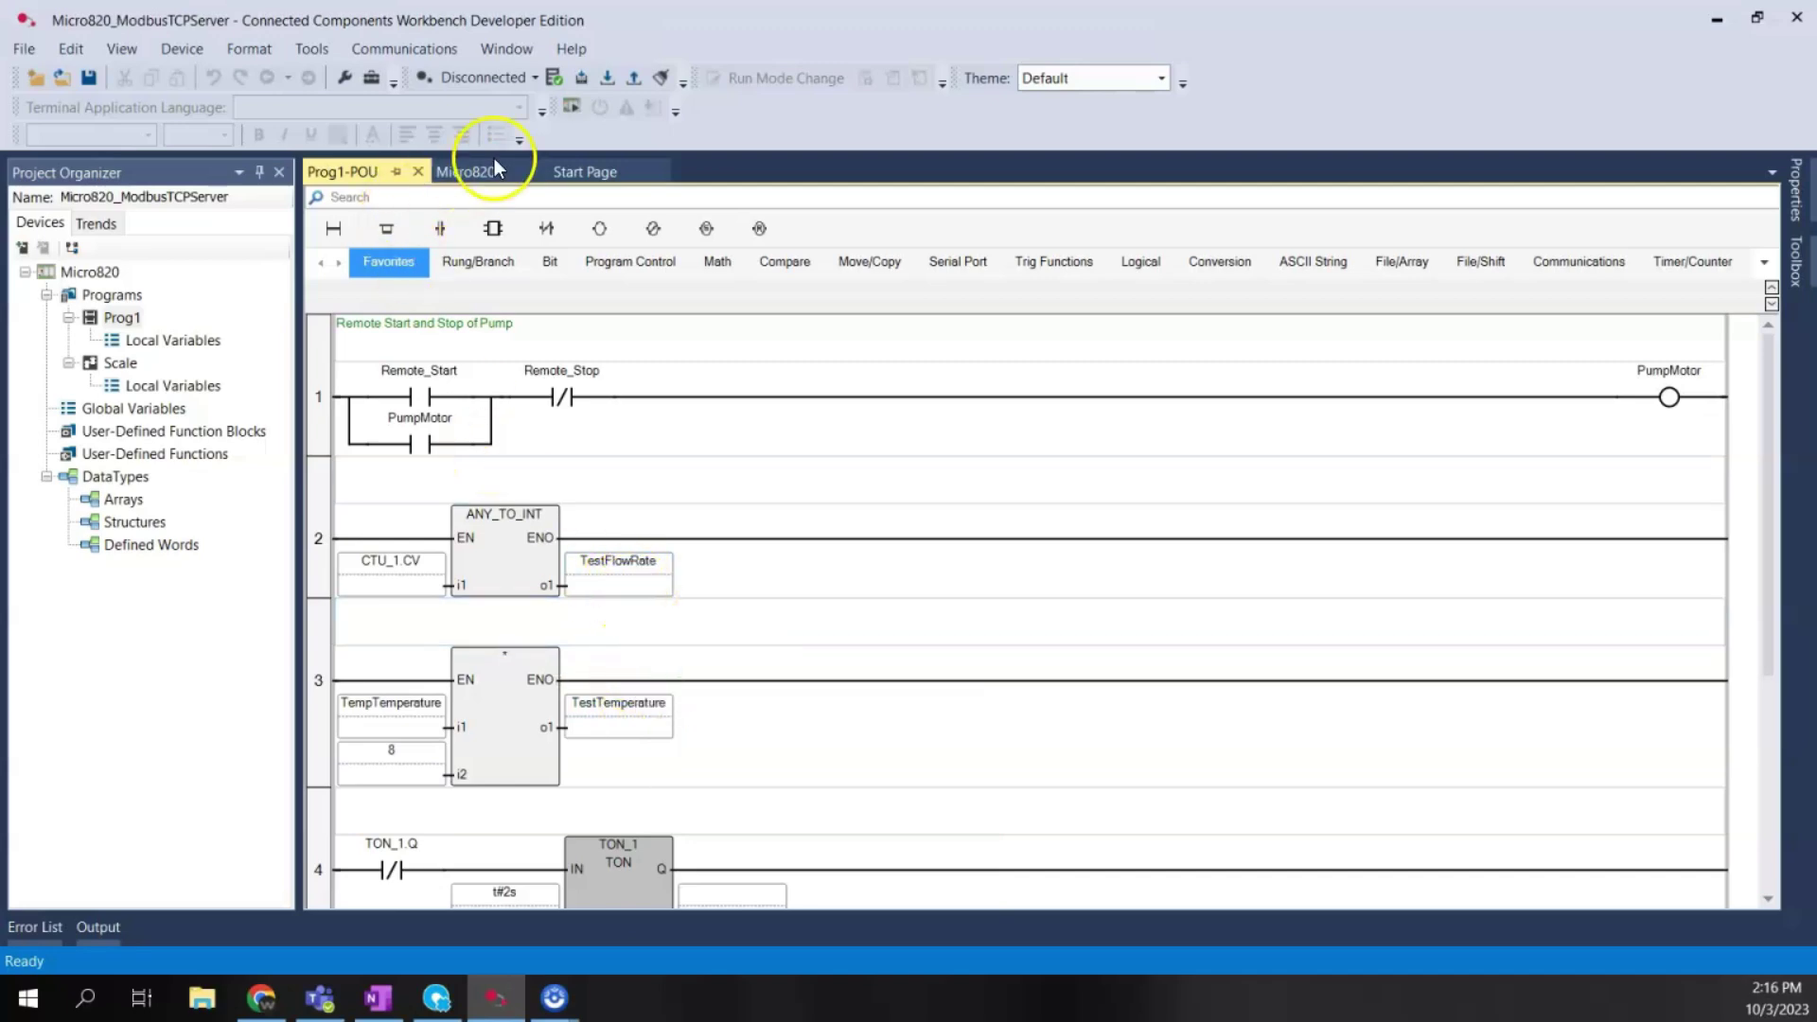
click(486, 78)
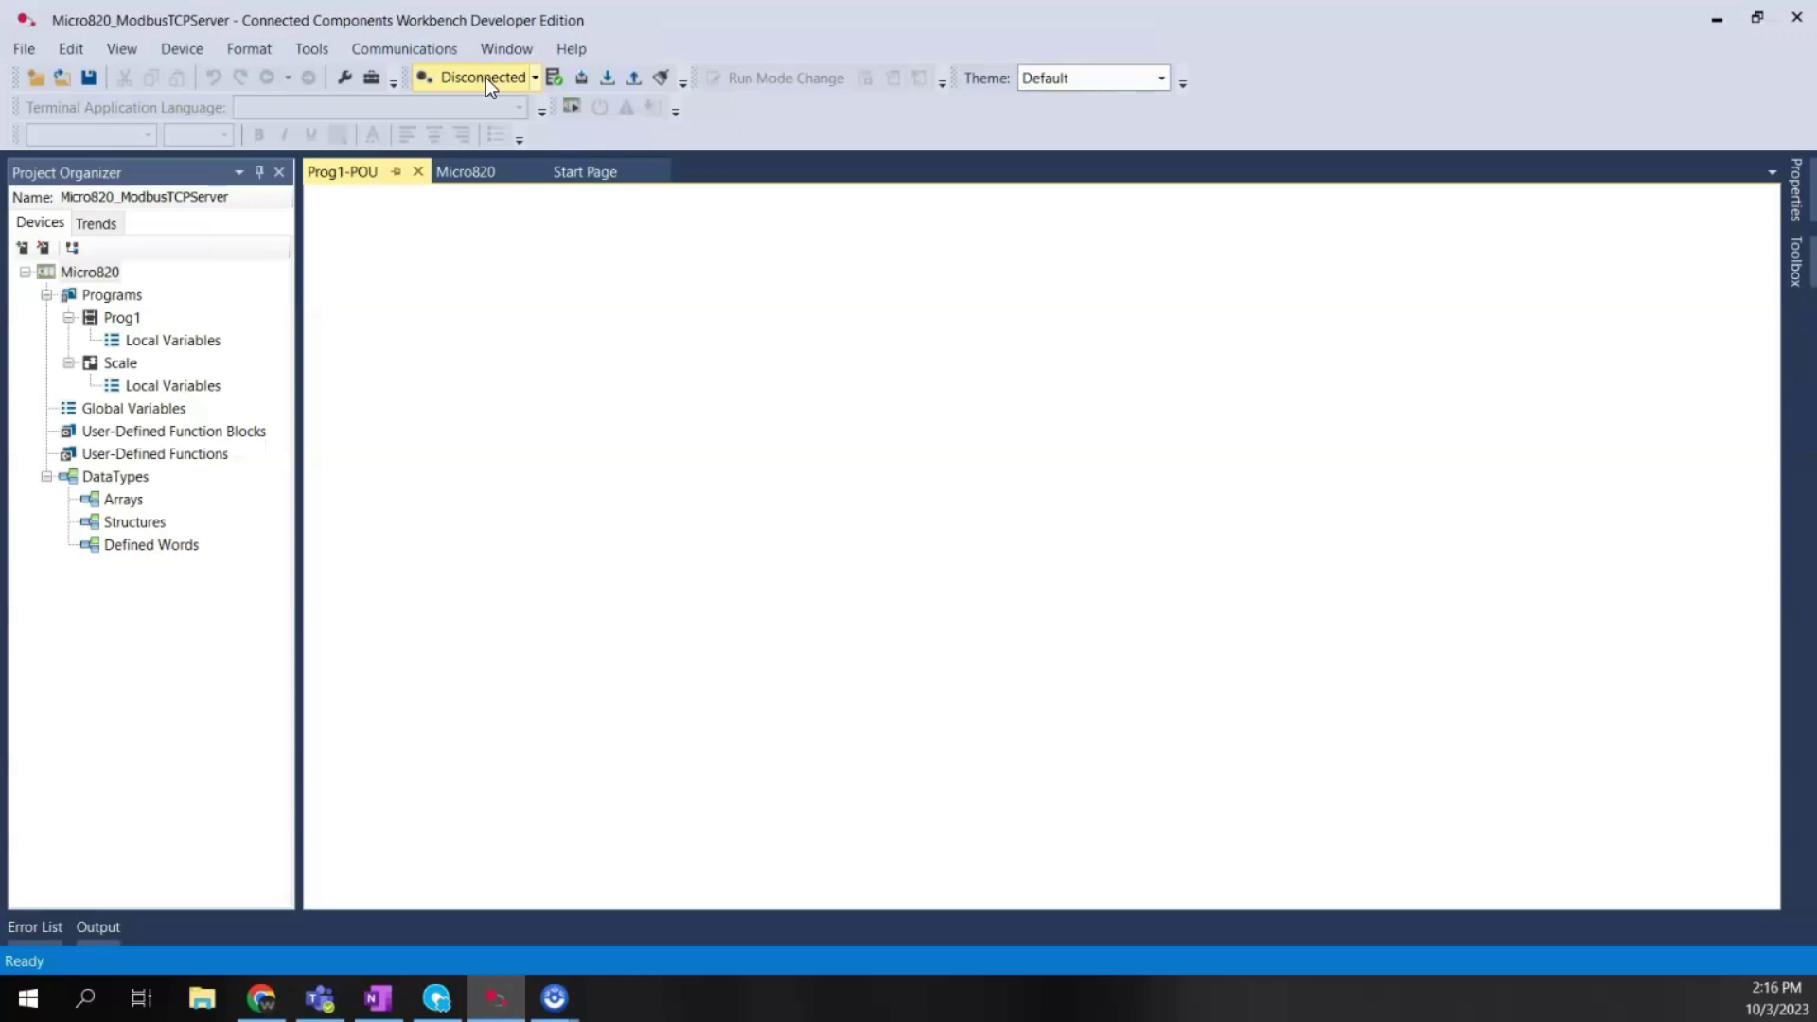
click(570, 264)
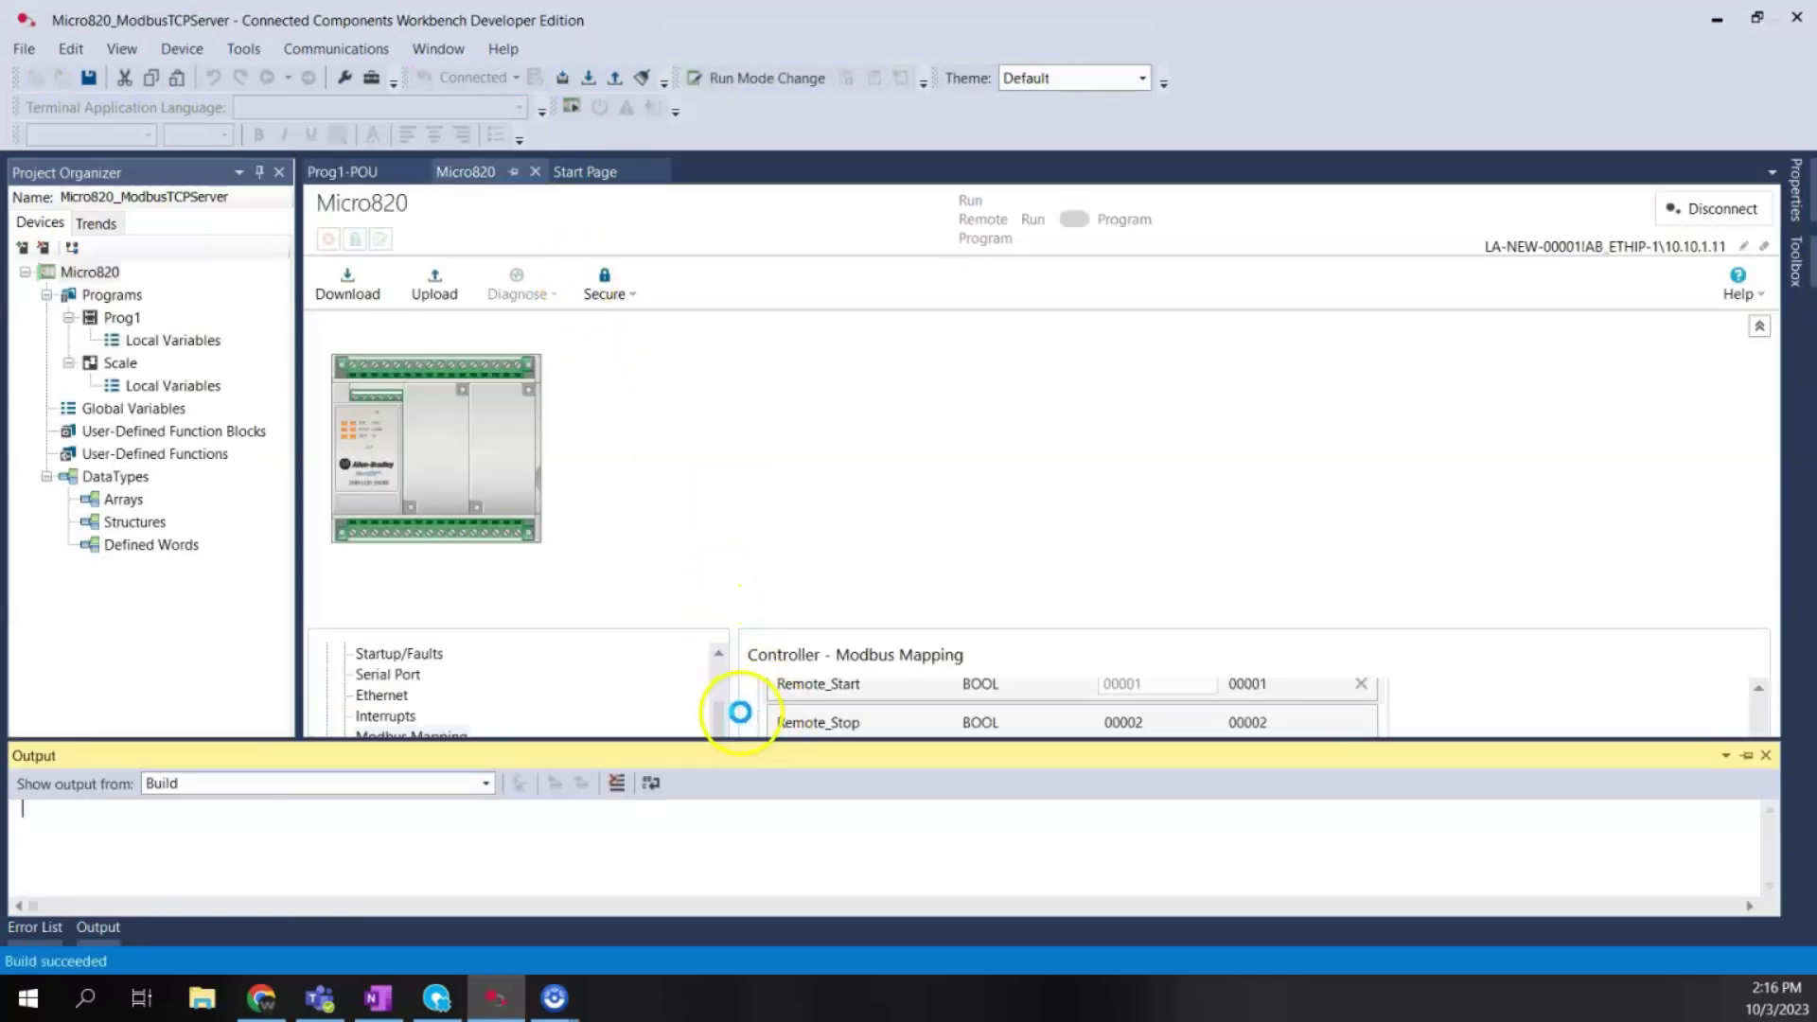
Step: Switch to FactoryTalk Optix Studio and open MainWindow from the project's UI folder
click(441, 1005)
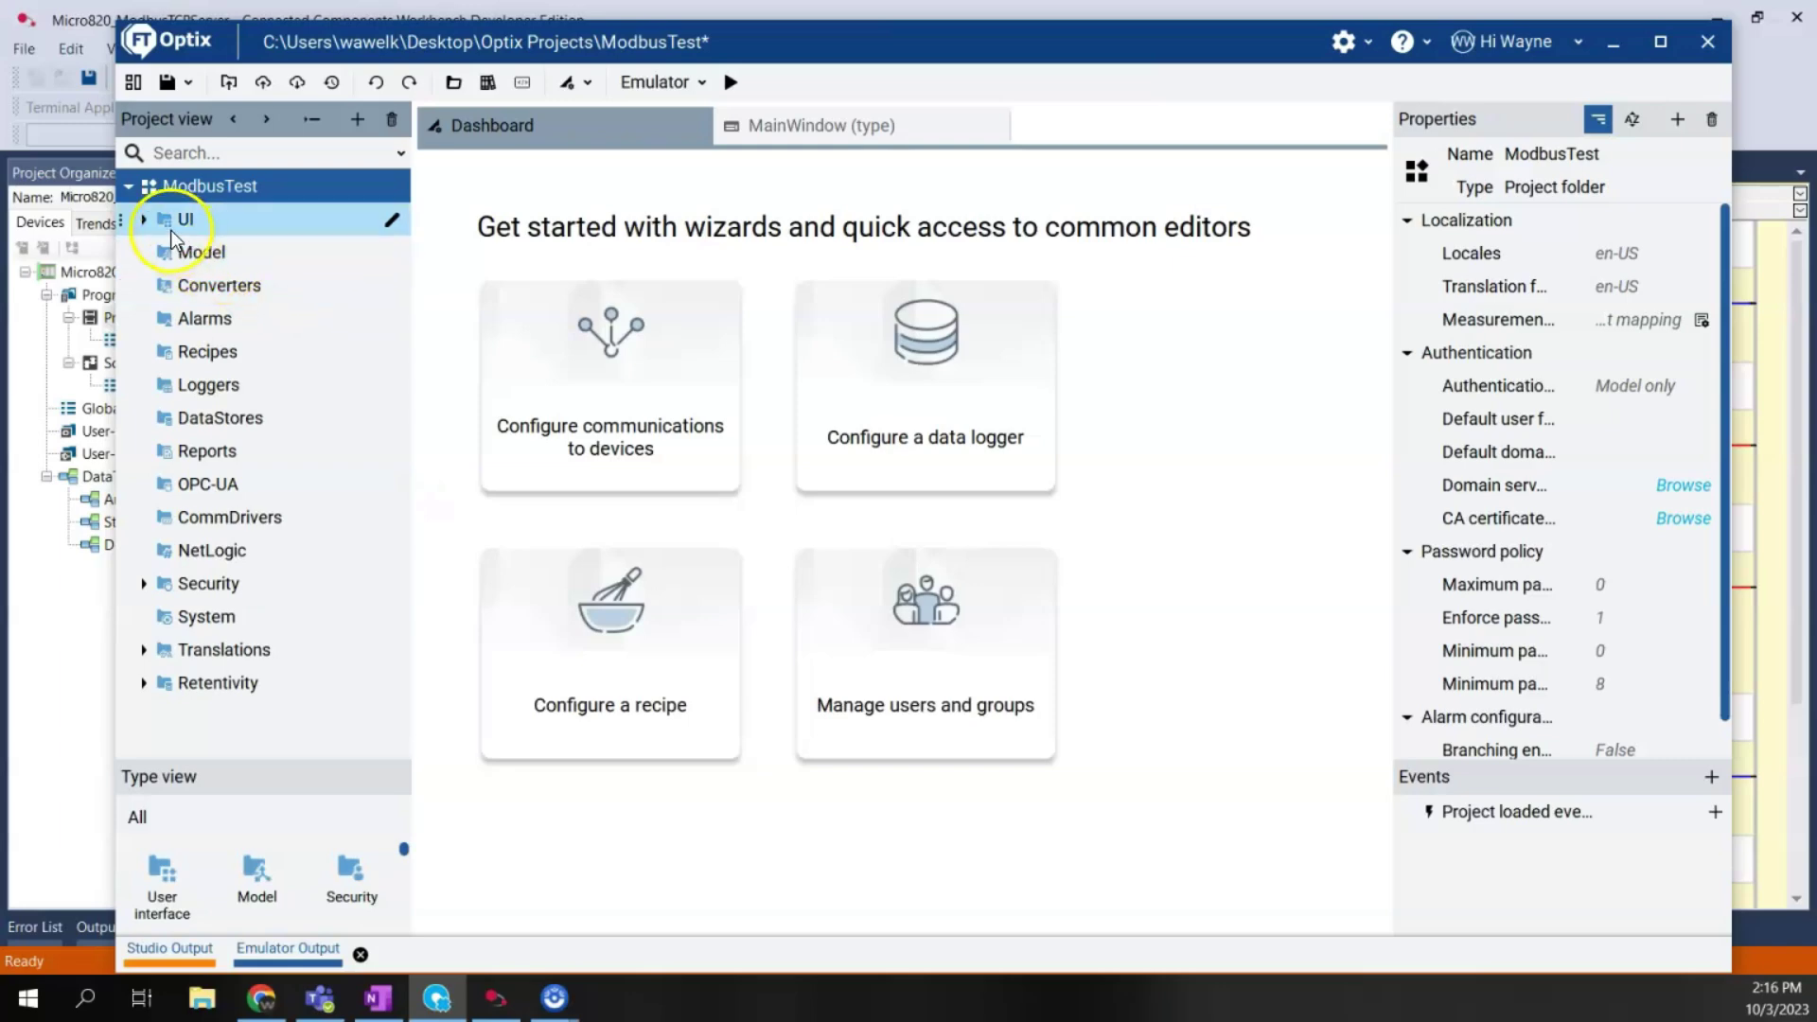
click(143, 219)
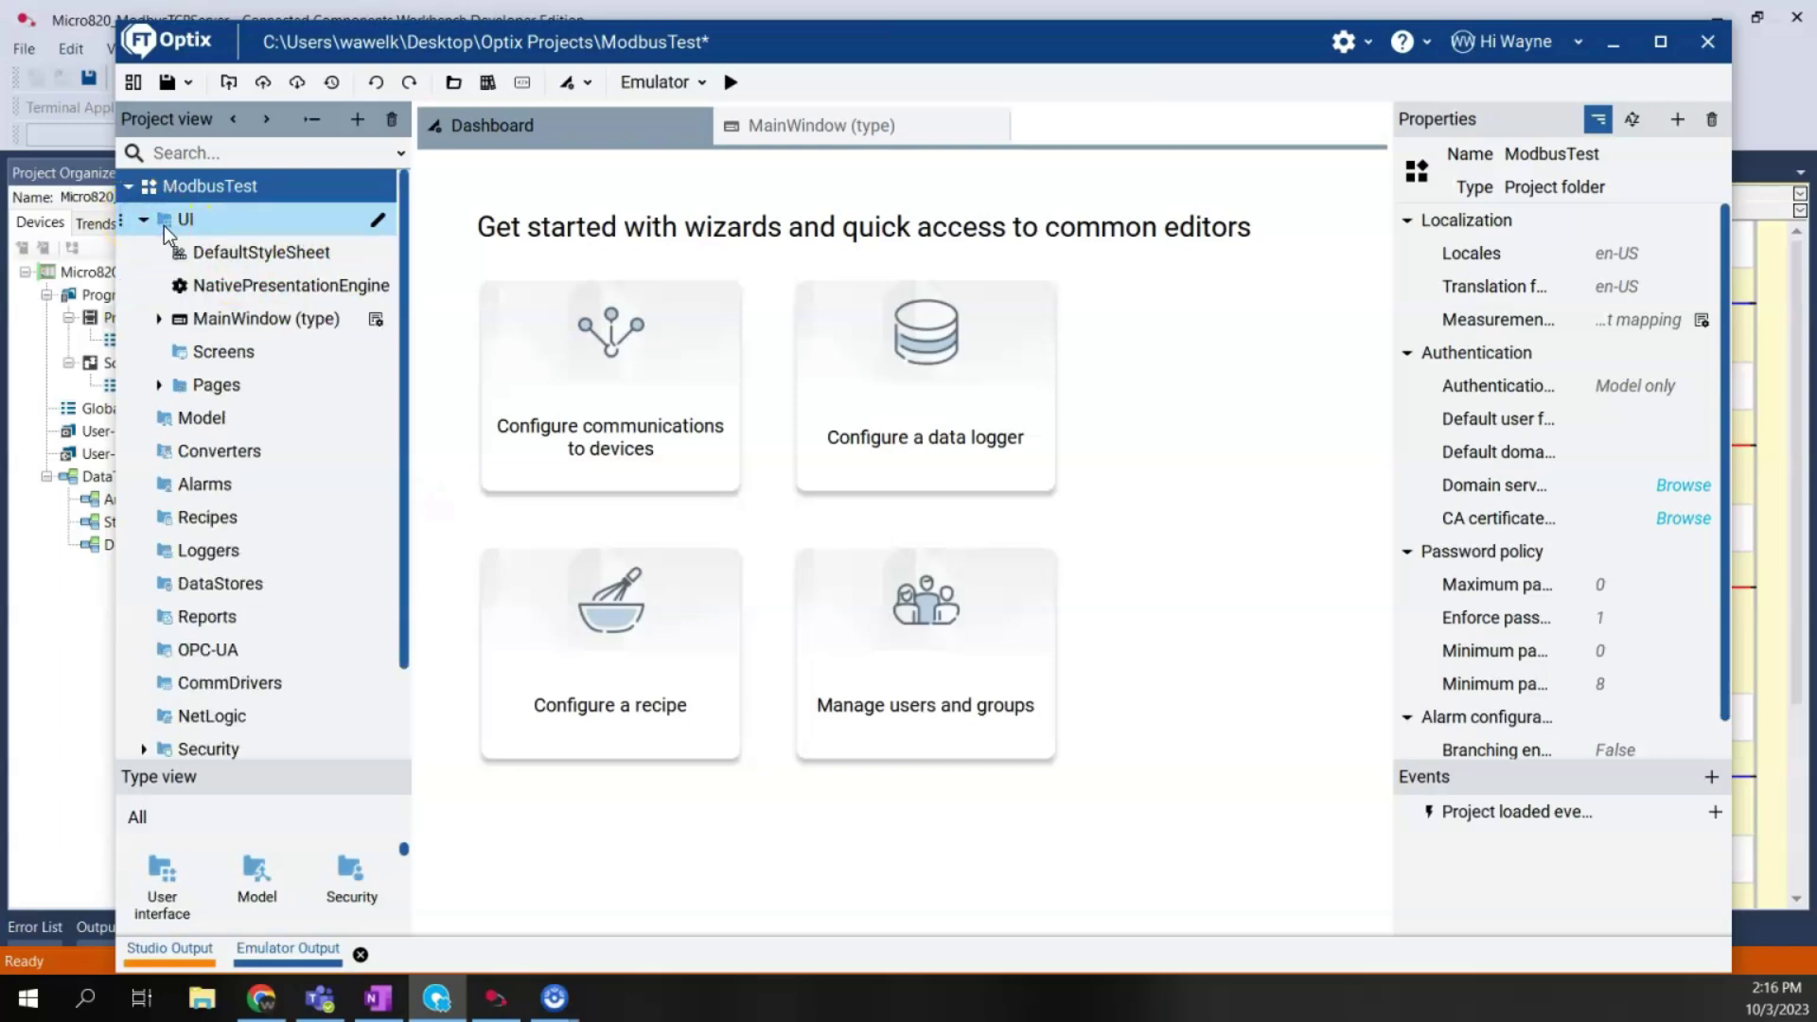
click(158, 318)
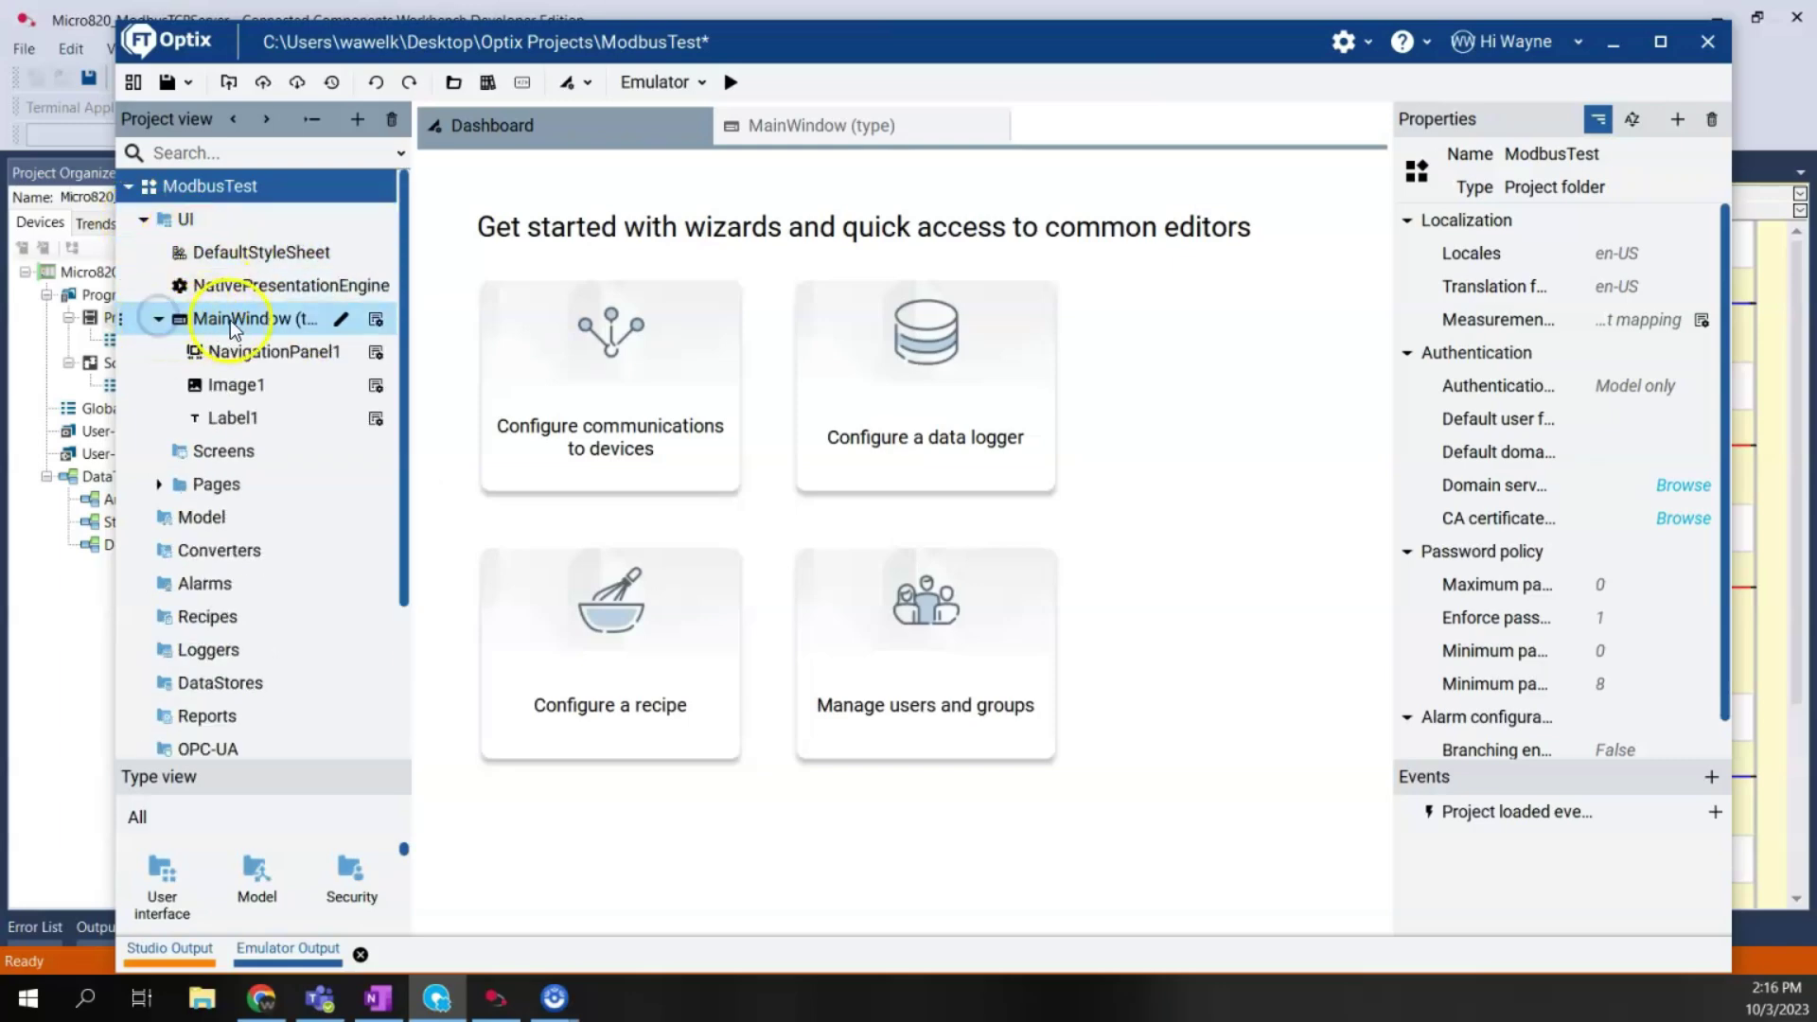
double_click(232, 322)
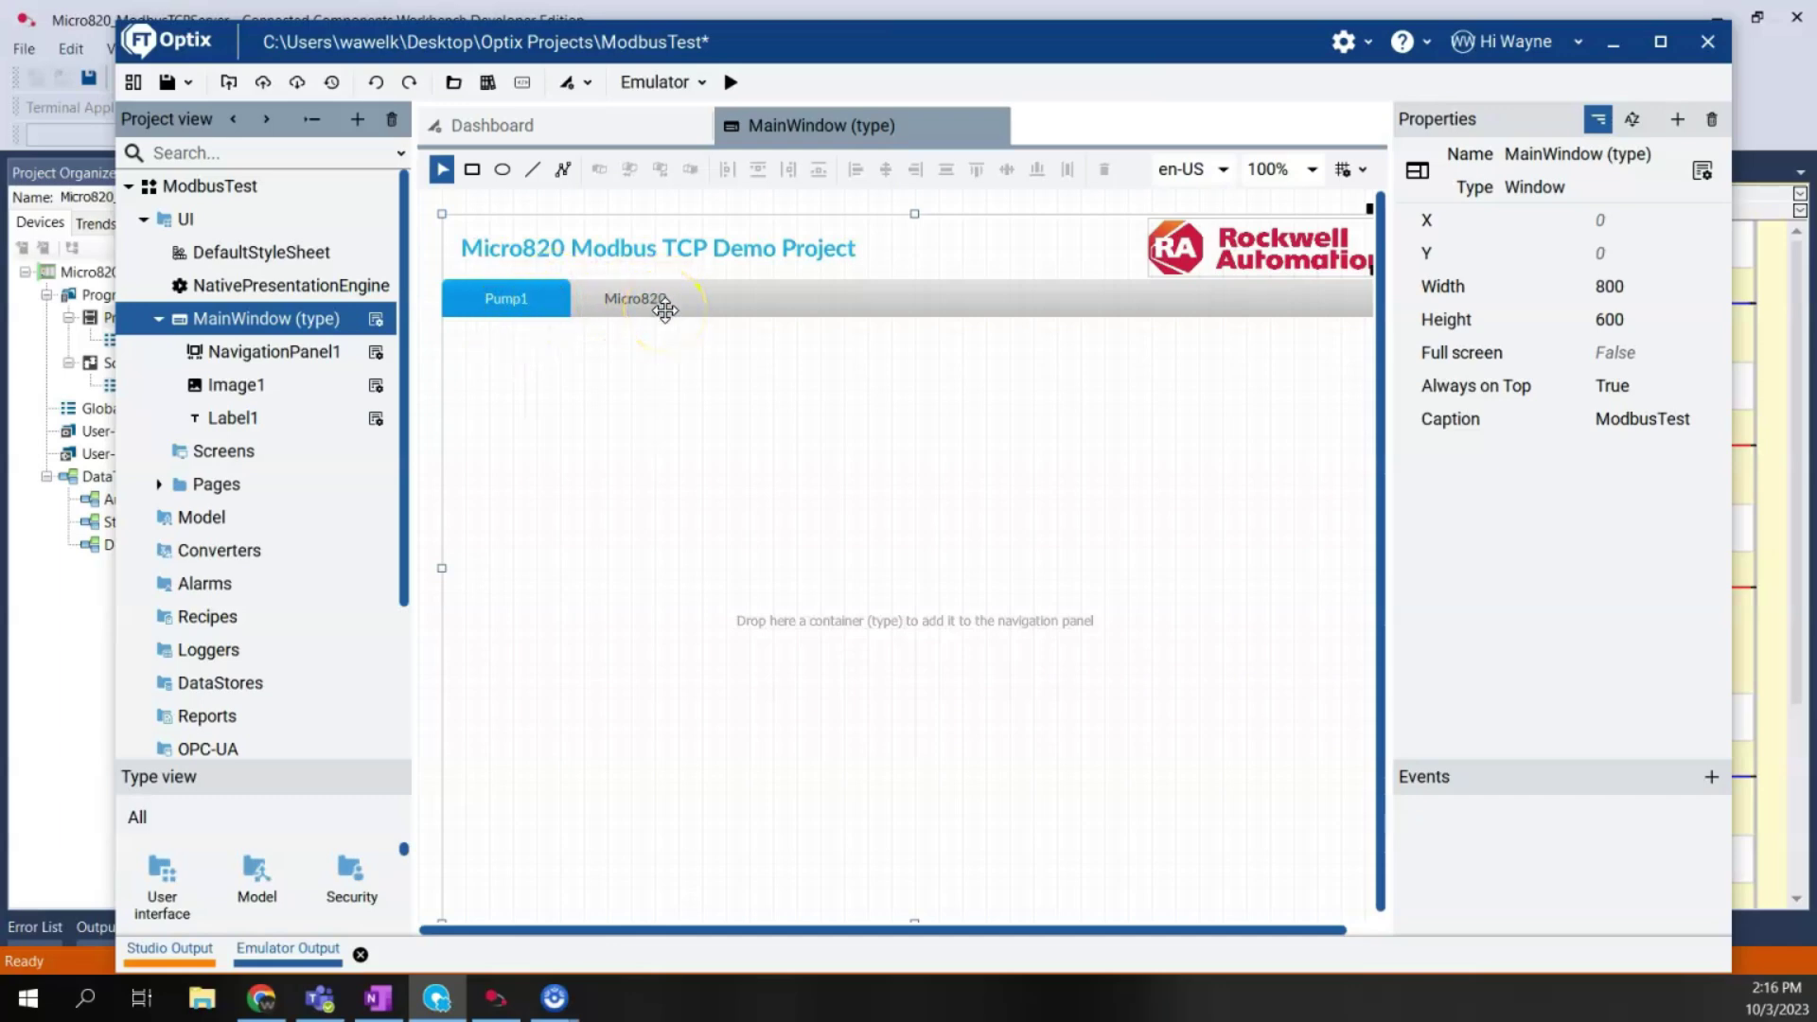
Step: Open the Micro820 and Pump1 pages from the Pages folder and close the Micro820 page again
click(158, 484)
double_click(230, 585)
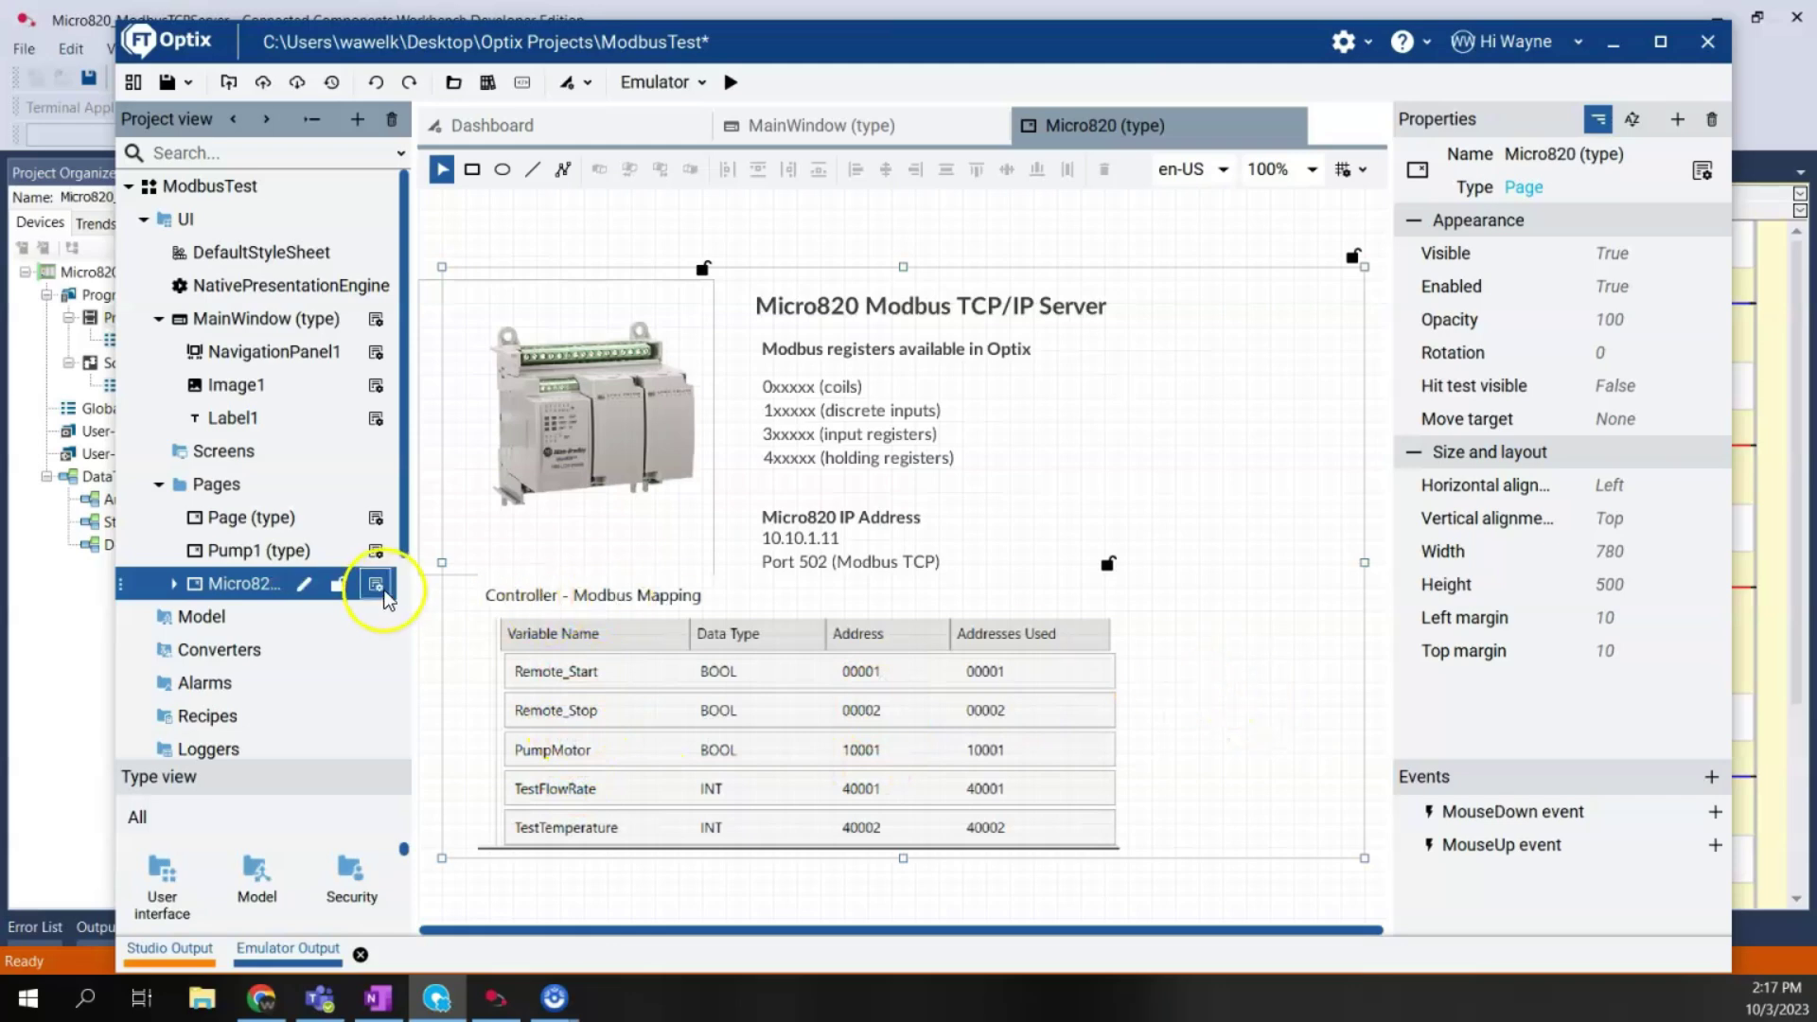
double_click(232, 550)
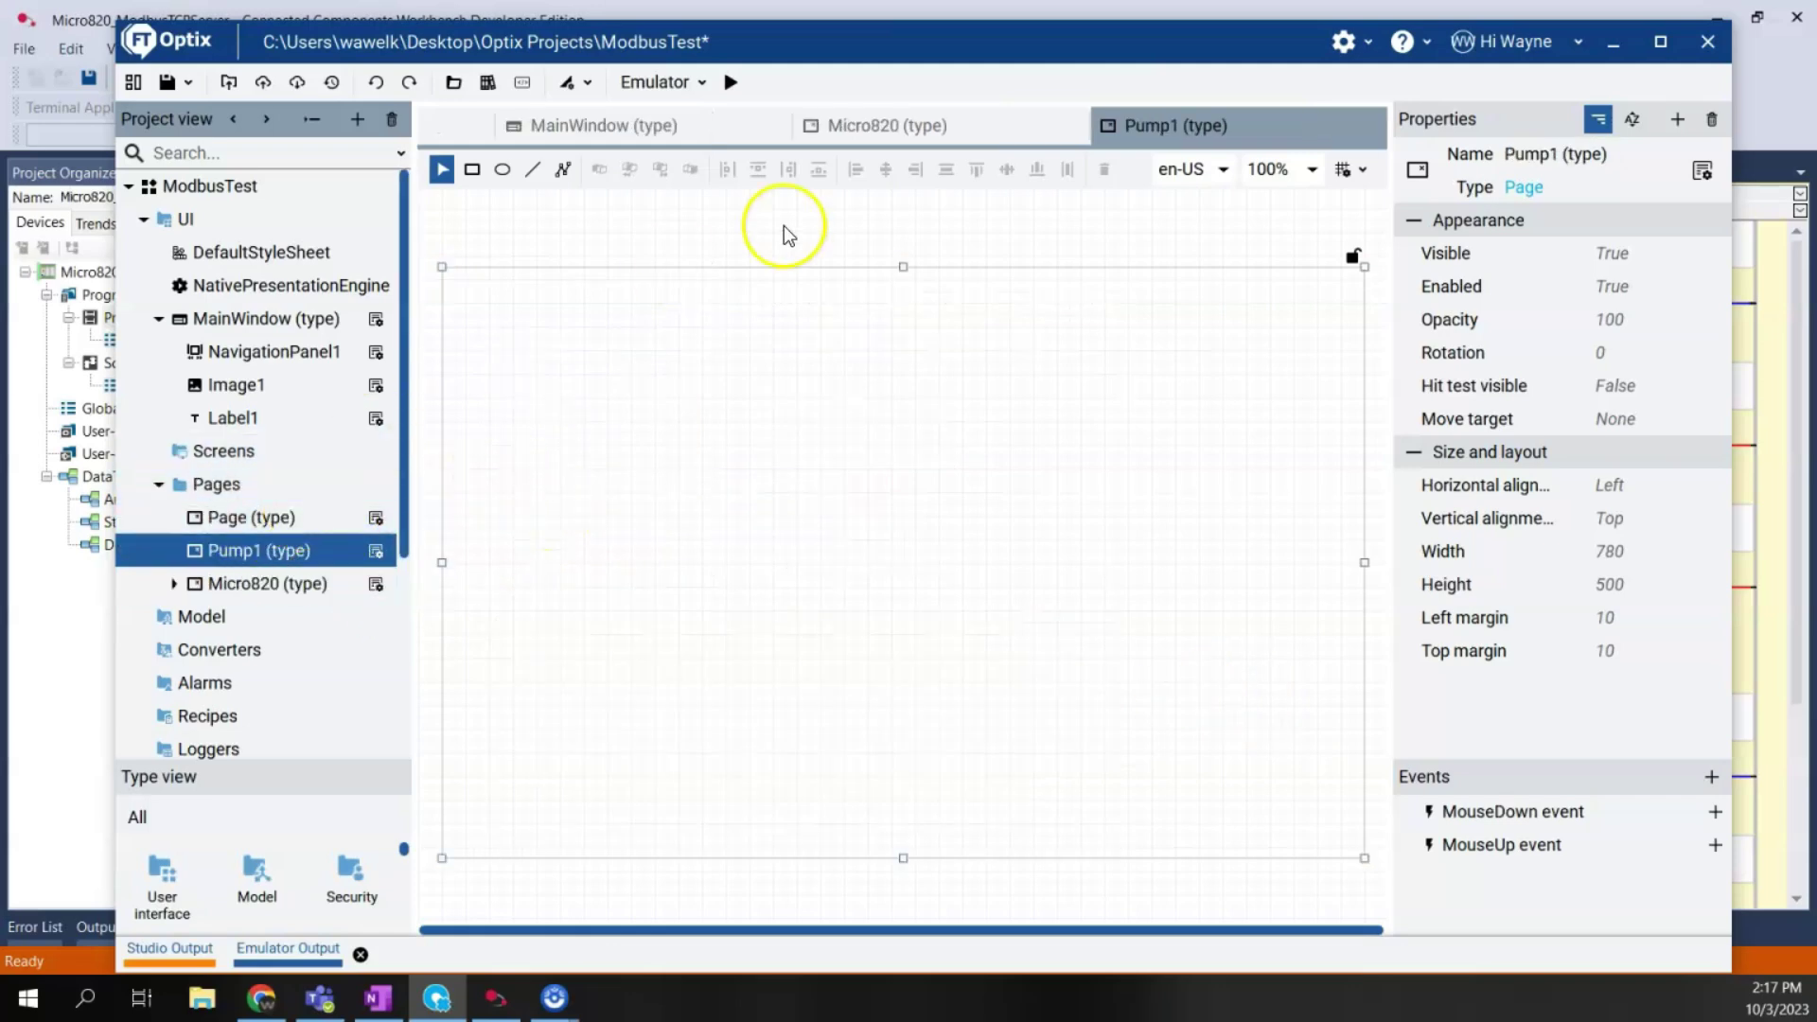
click(1072, 126)
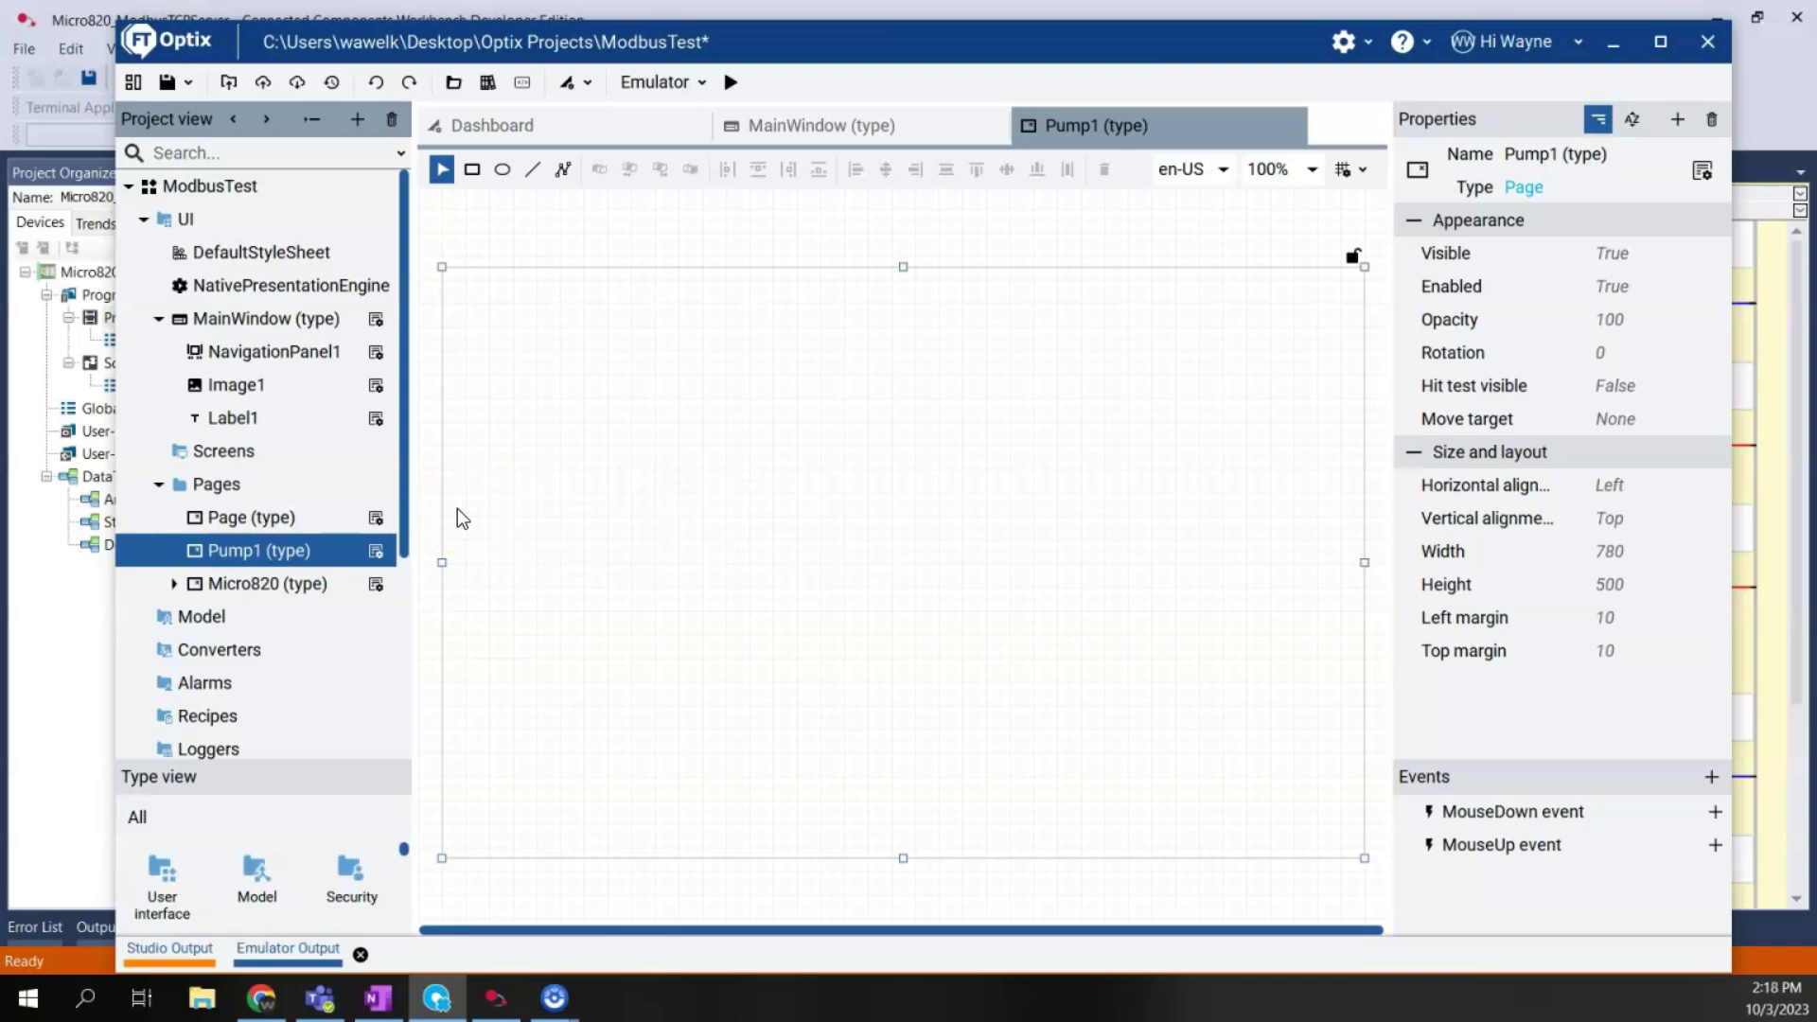
Step: Add a new Modbus Driver to the project's CommDrivers folder
drag(400, 490, 394, 708)
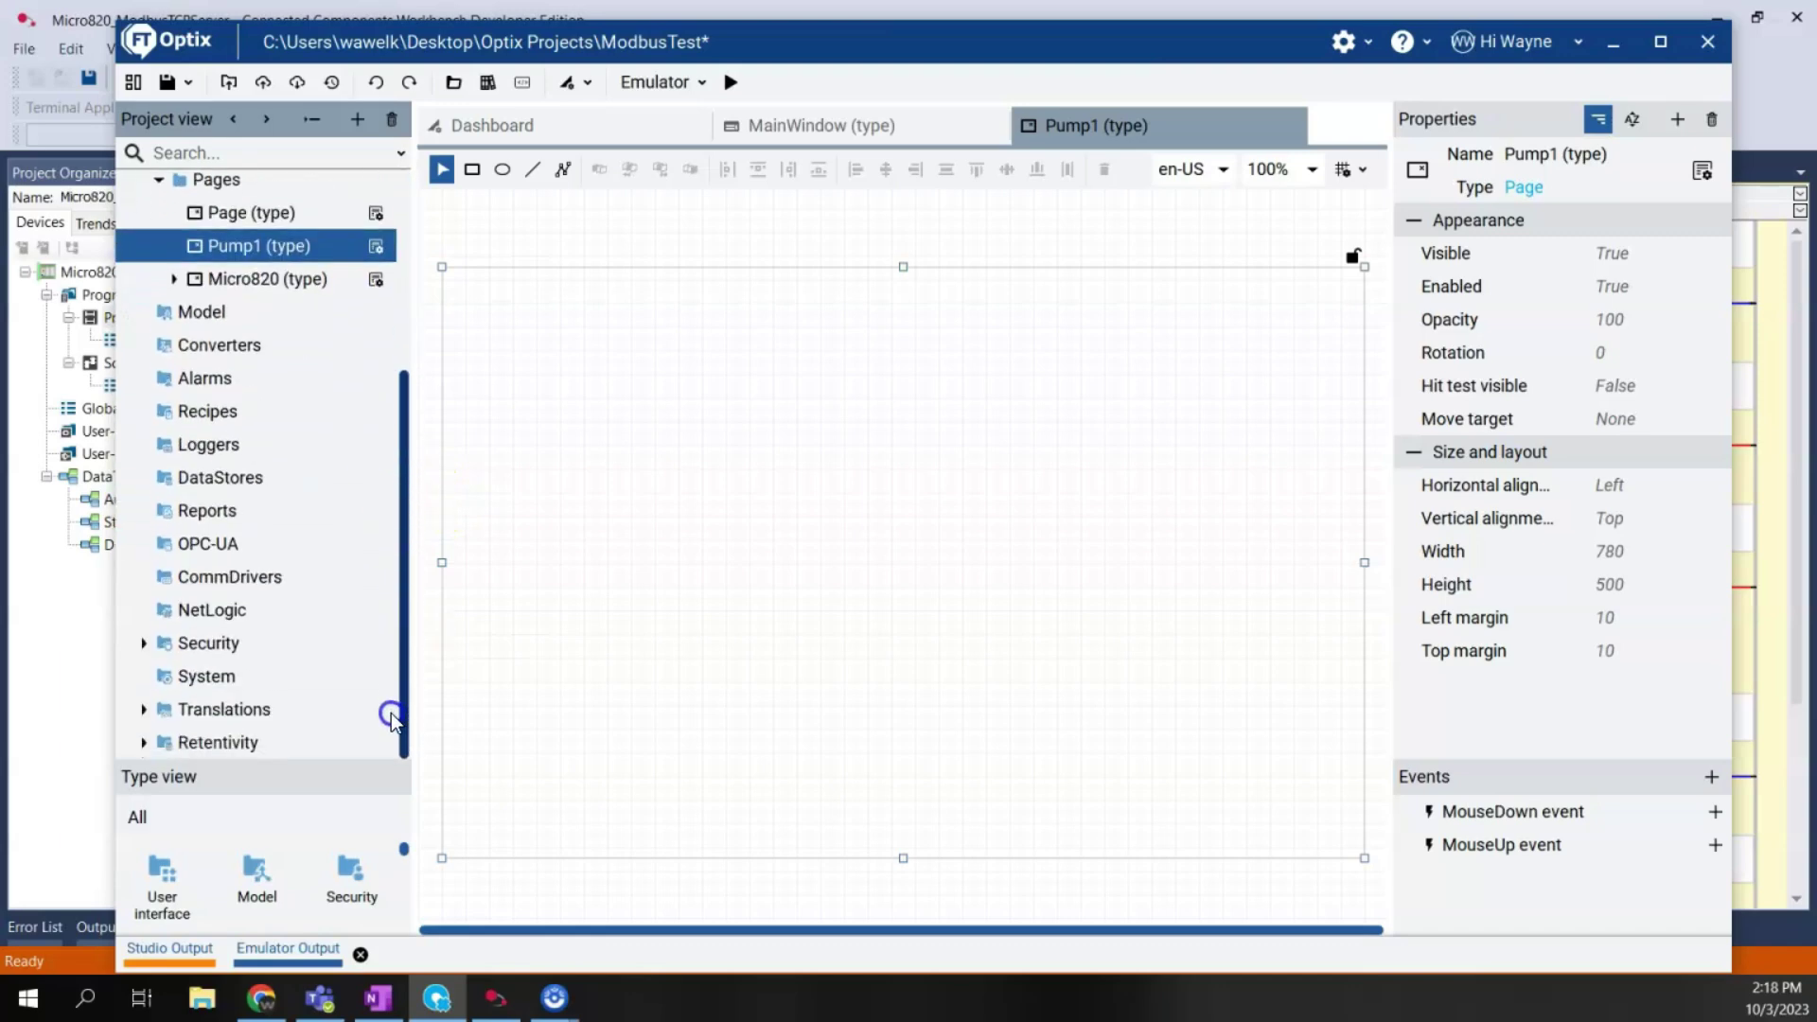
right_click(229, 584)
mouse_move(270, 600)
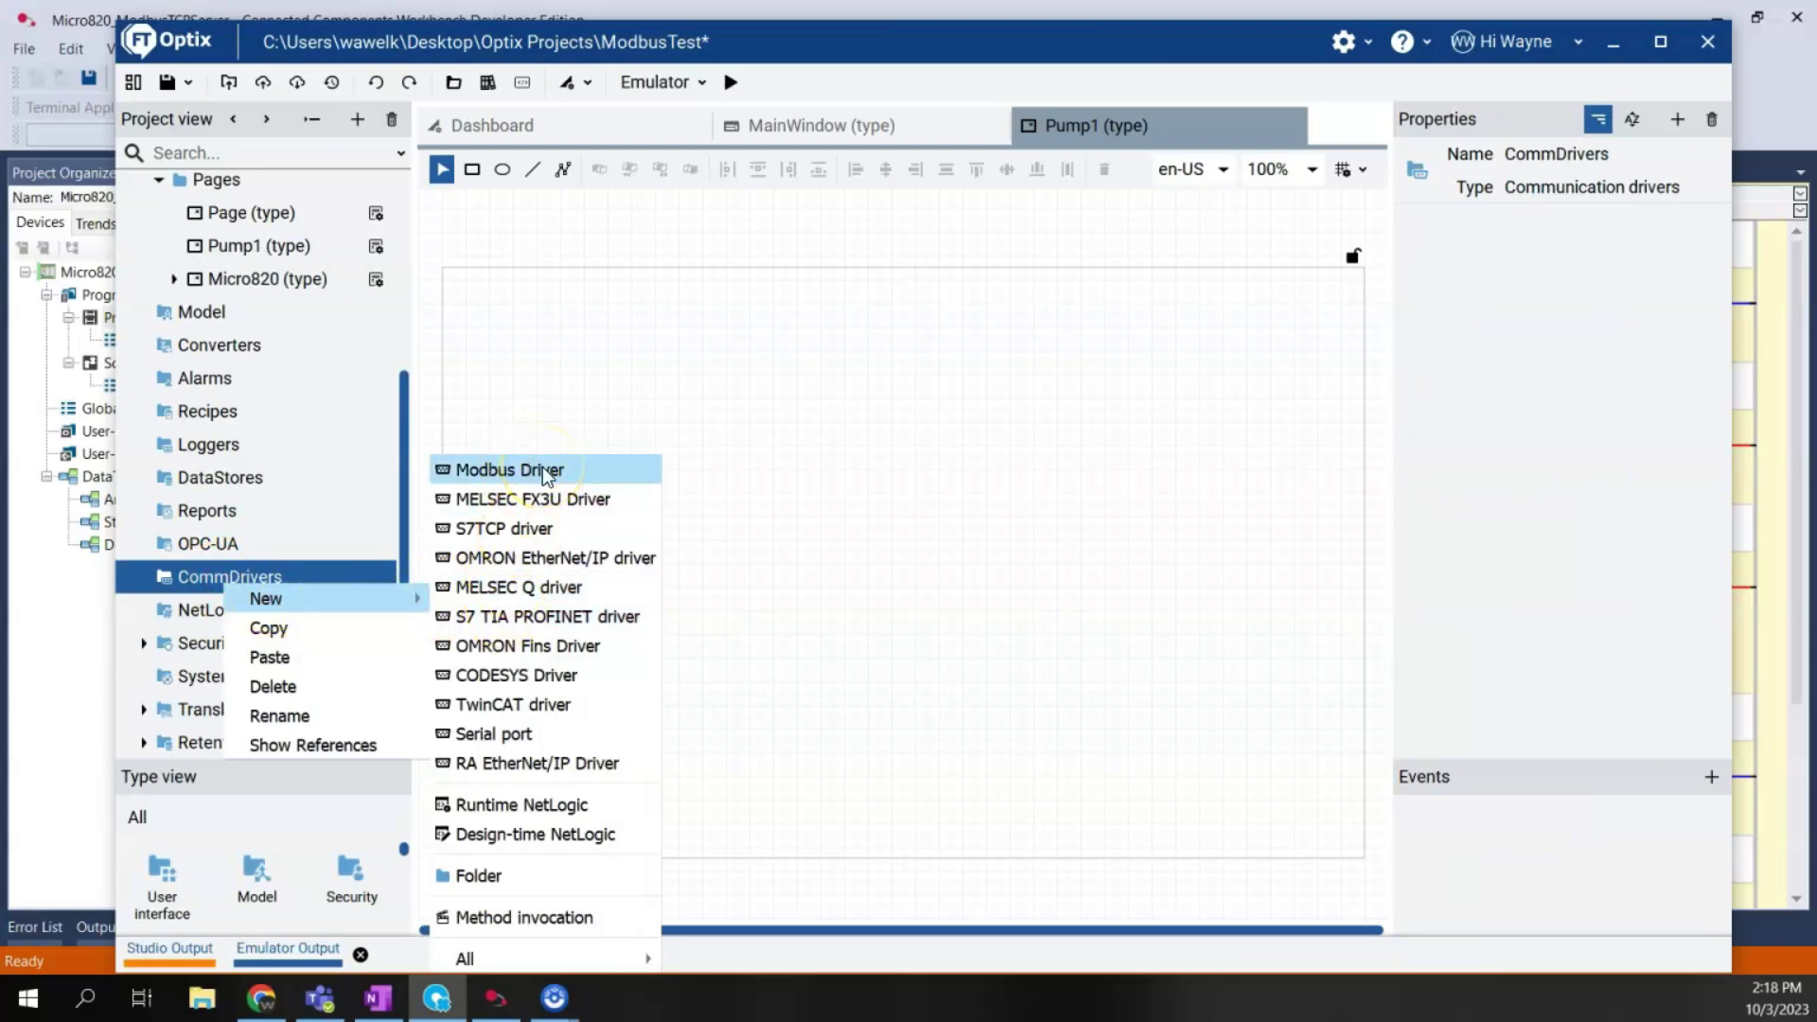
click(575, 128)
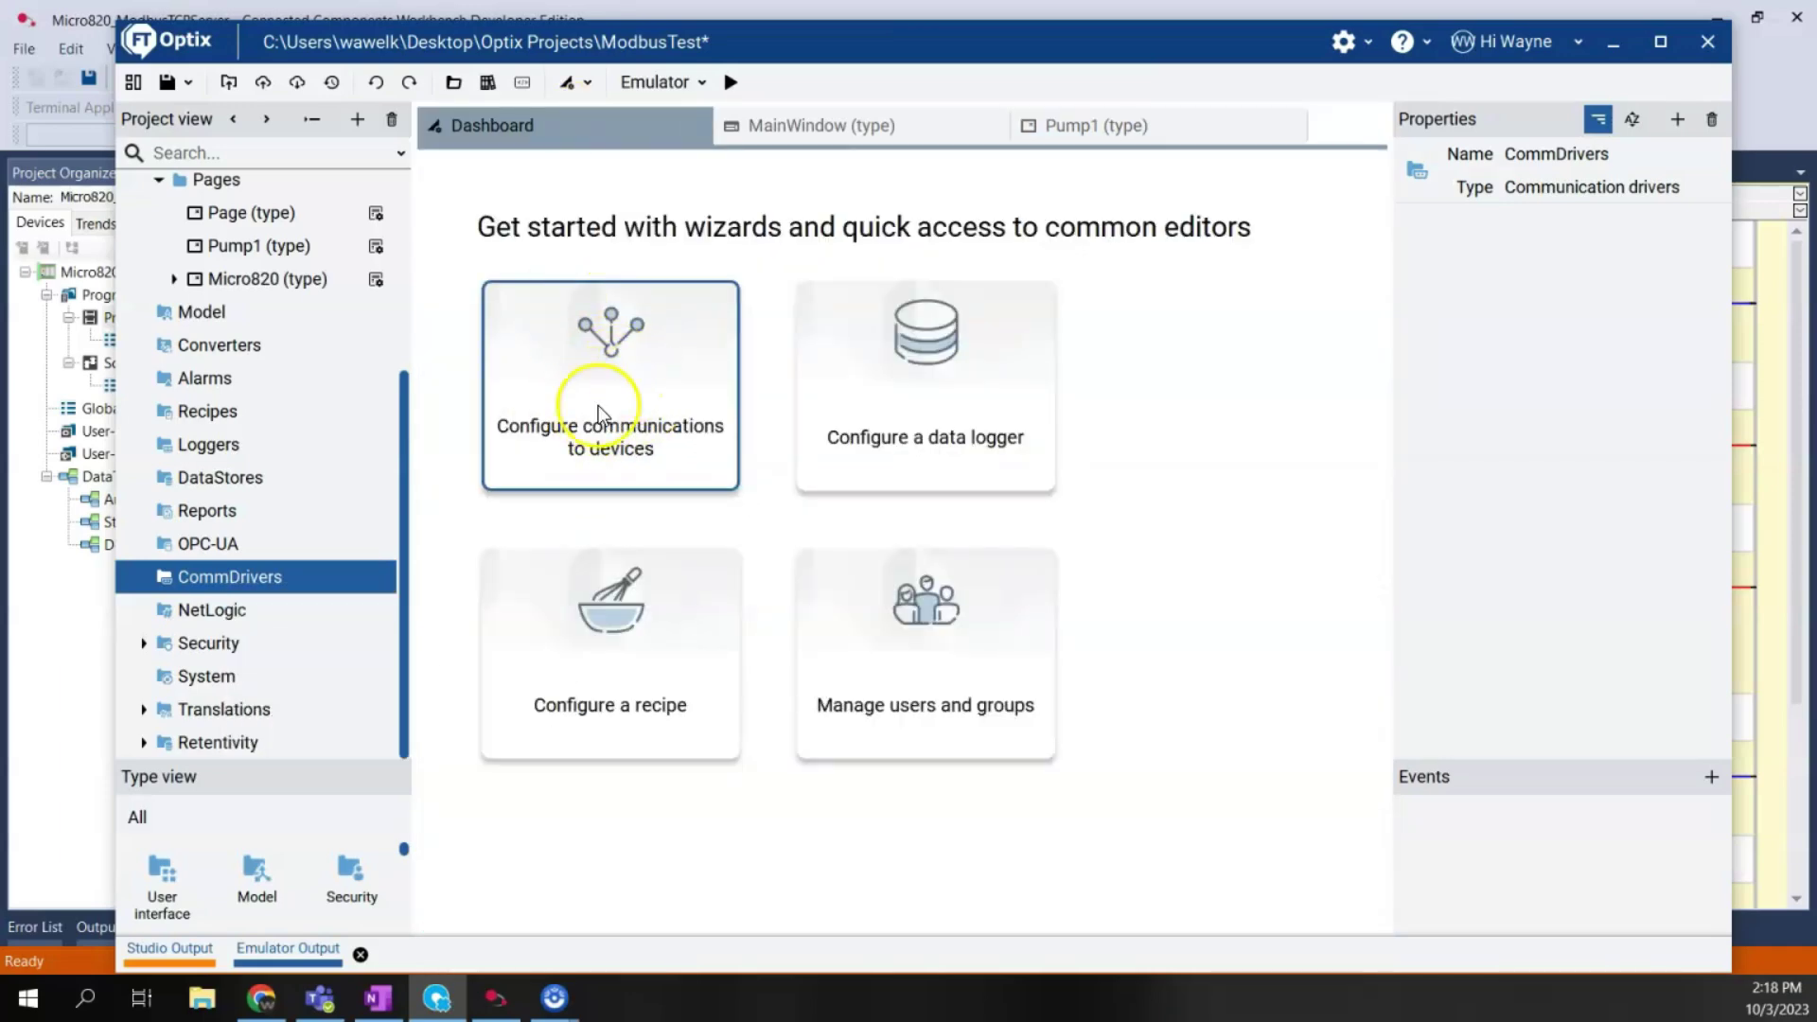
right_click(248, 579)
click(295, 592)
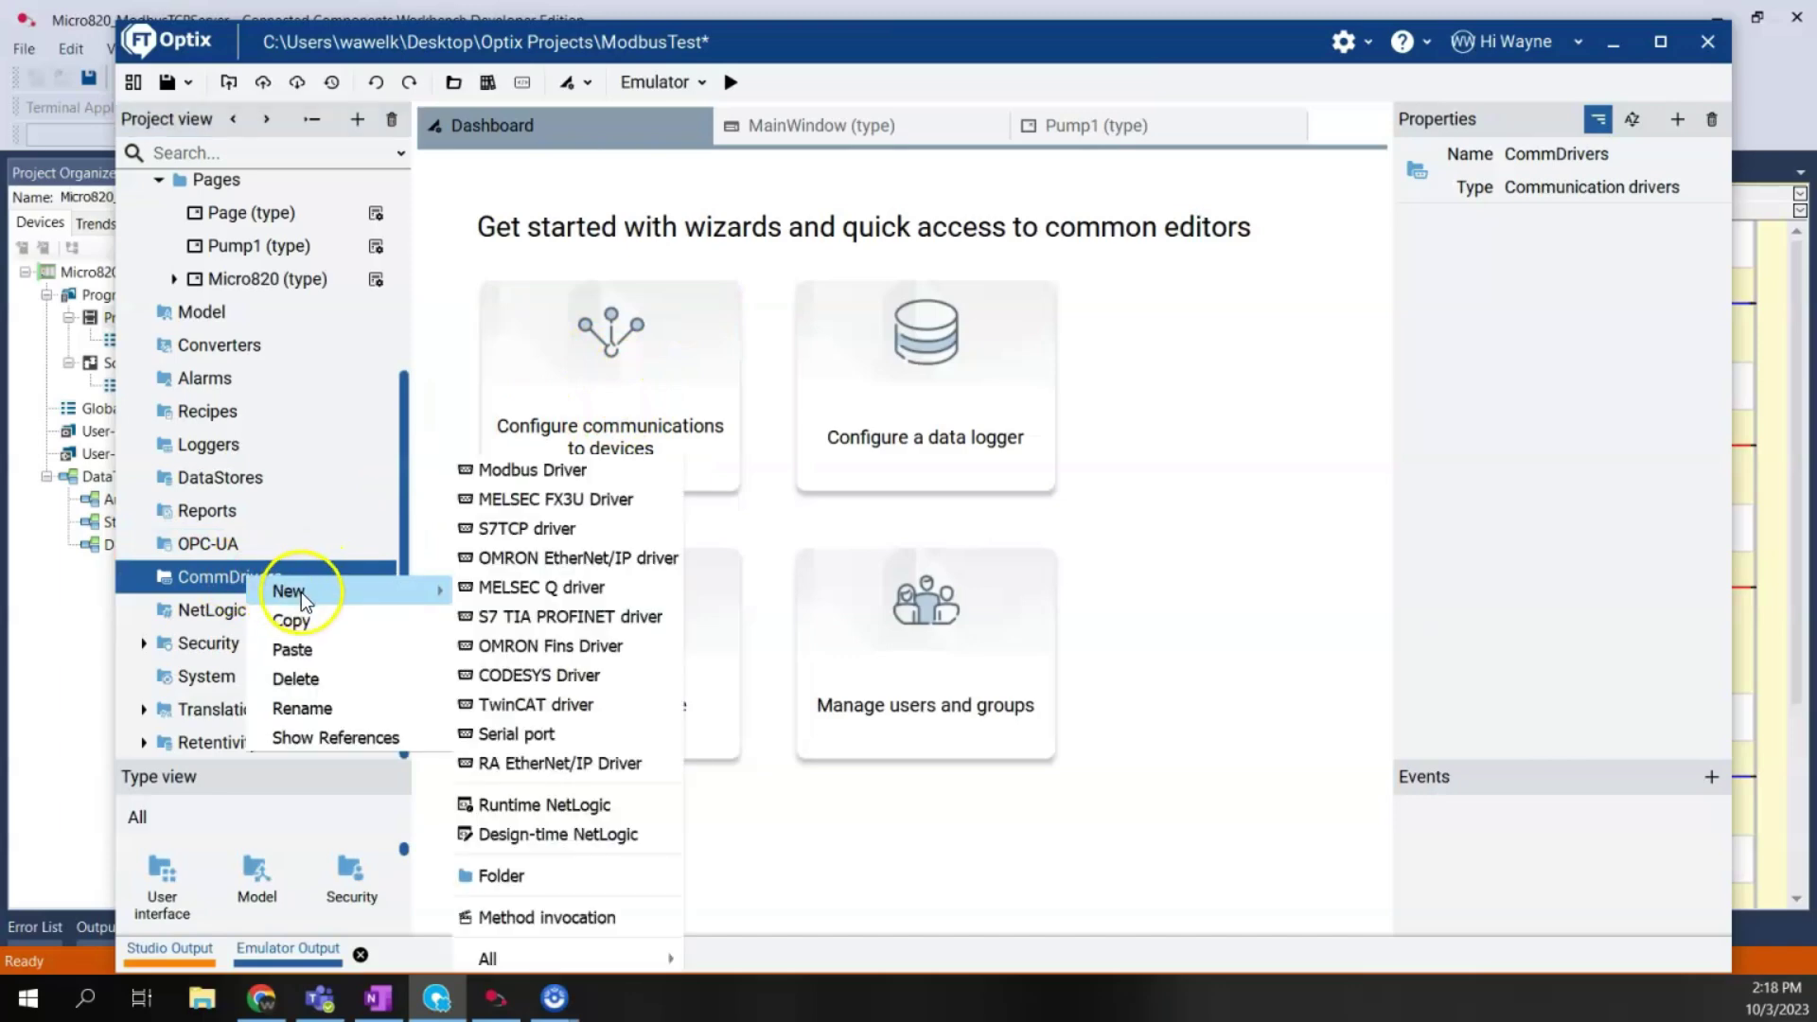
click(546, 471)
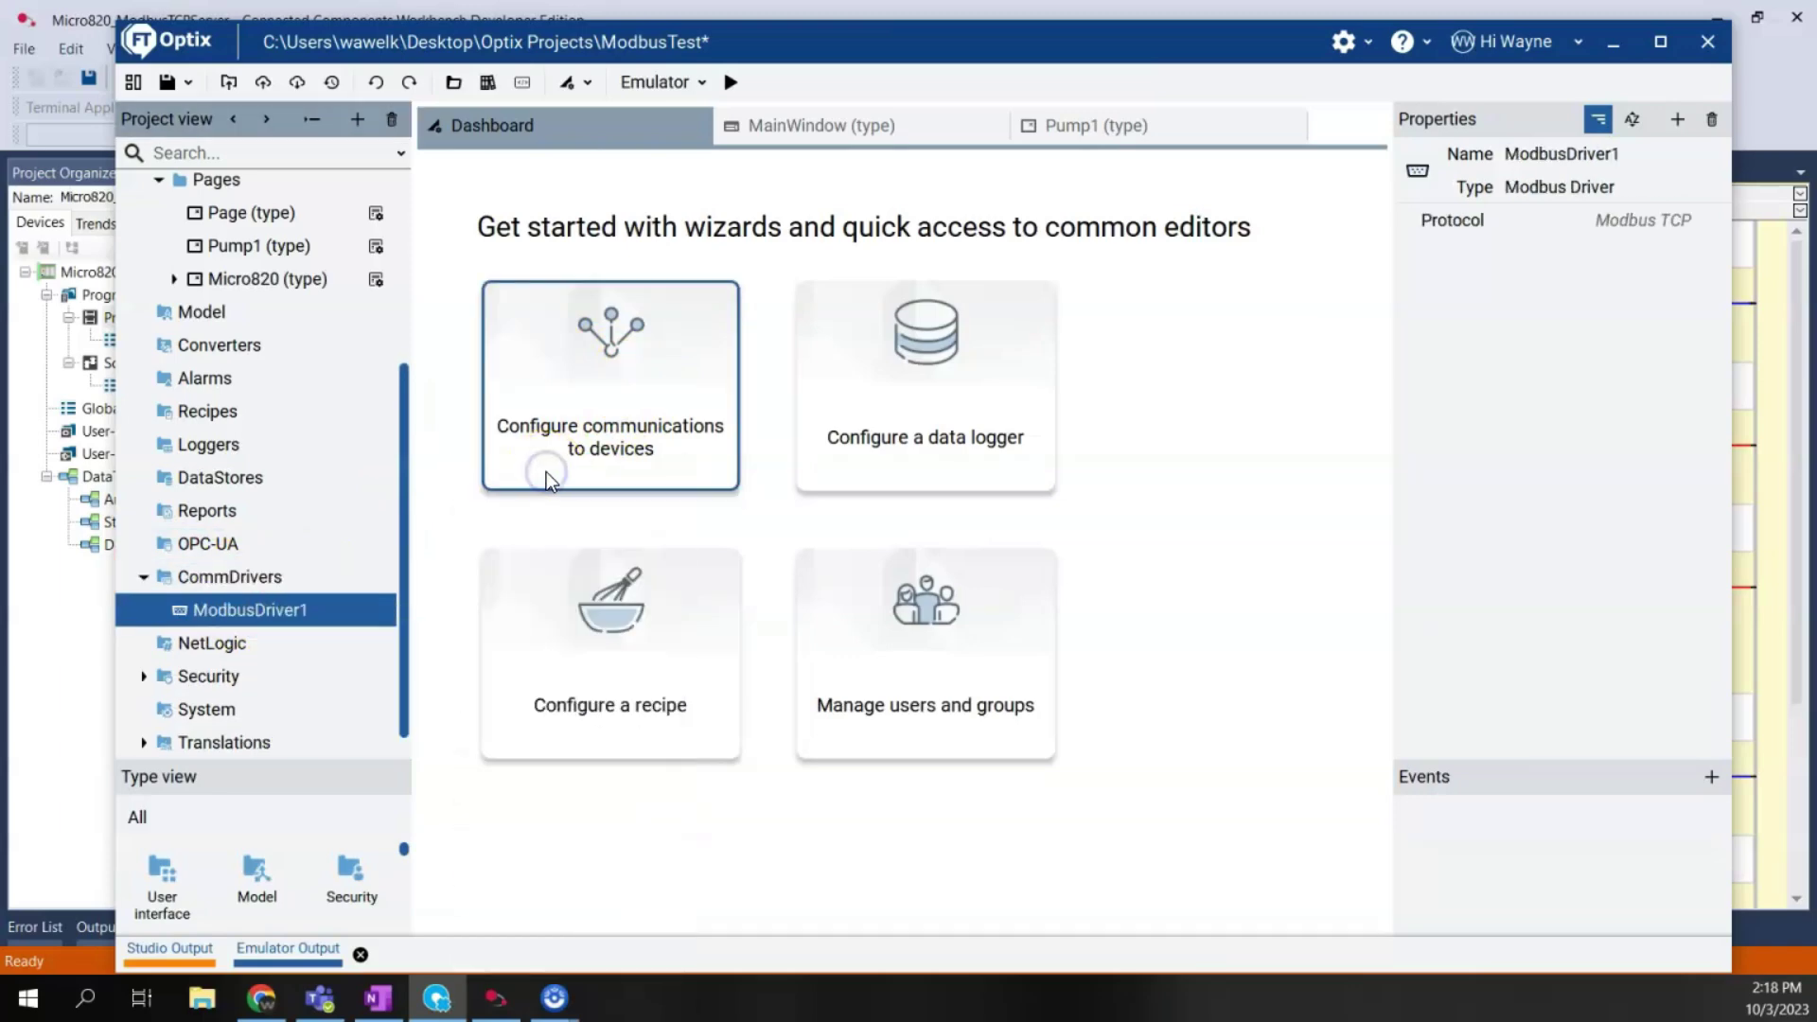
Step: Add a new Modbus Station under ModbusDriver1 in the CommDrivers folder
click(282, 600)
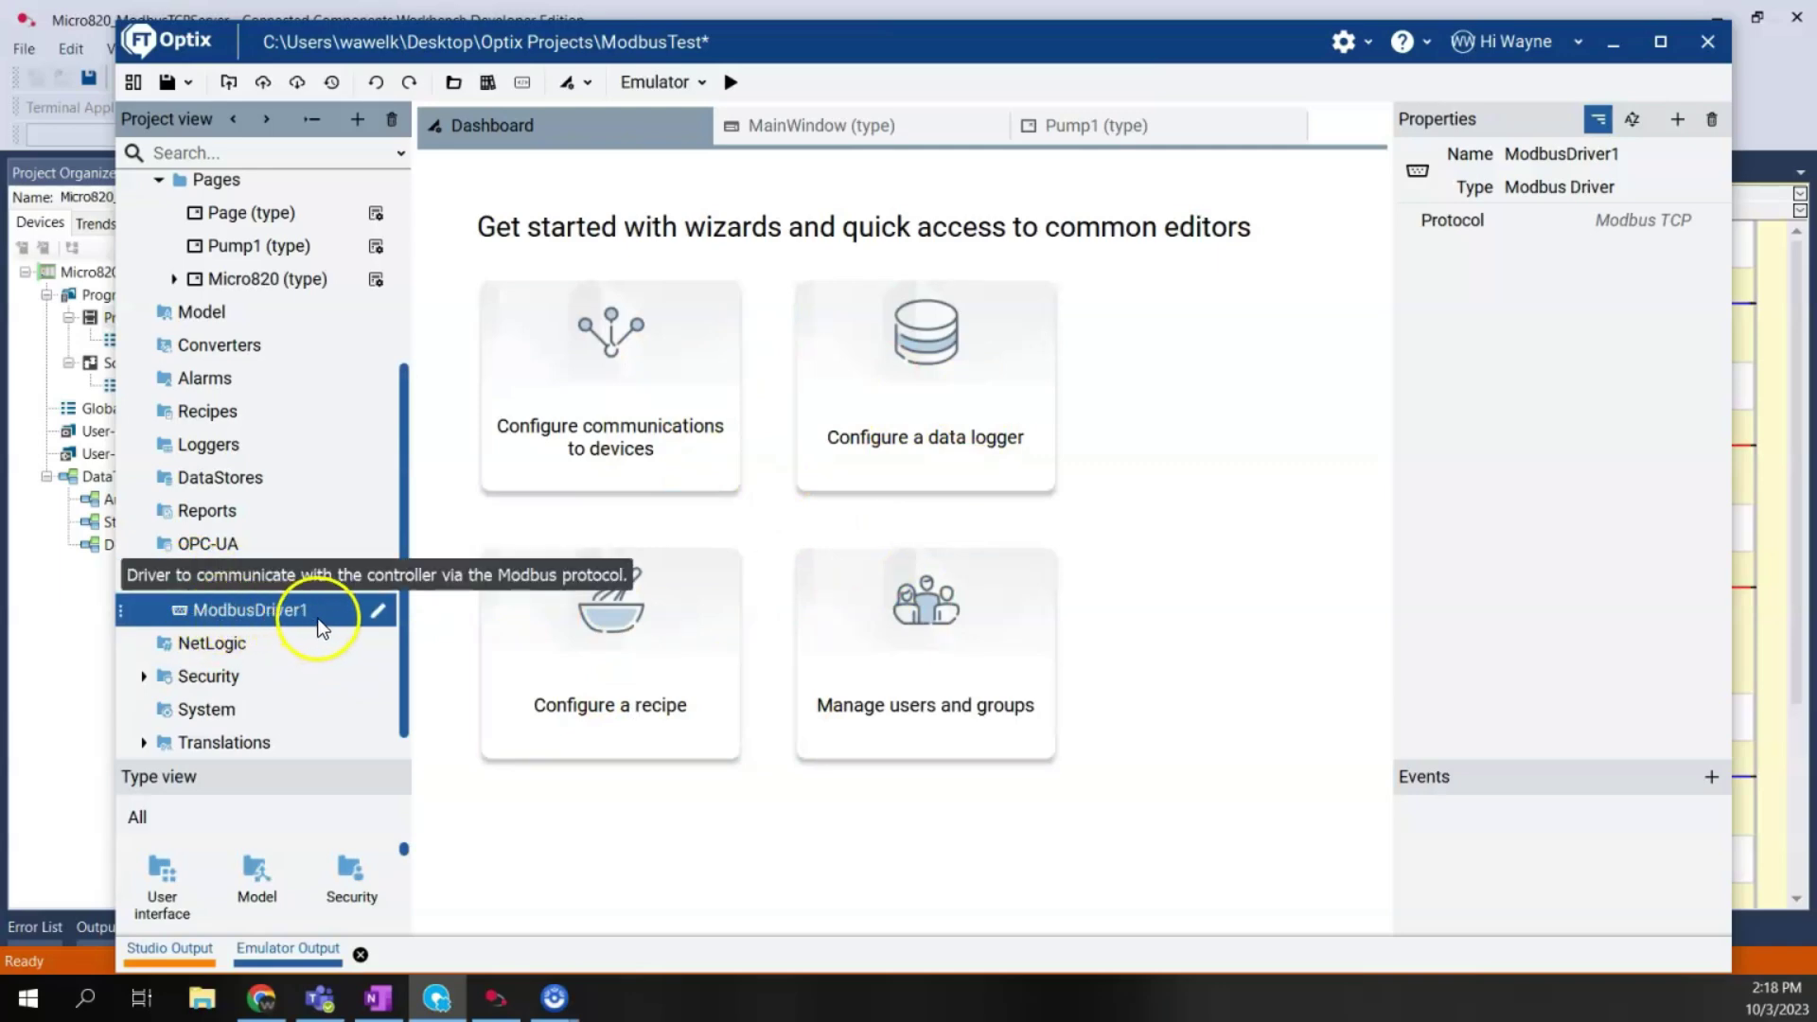
right_click(272, 615)
mouse_move(289, 622)
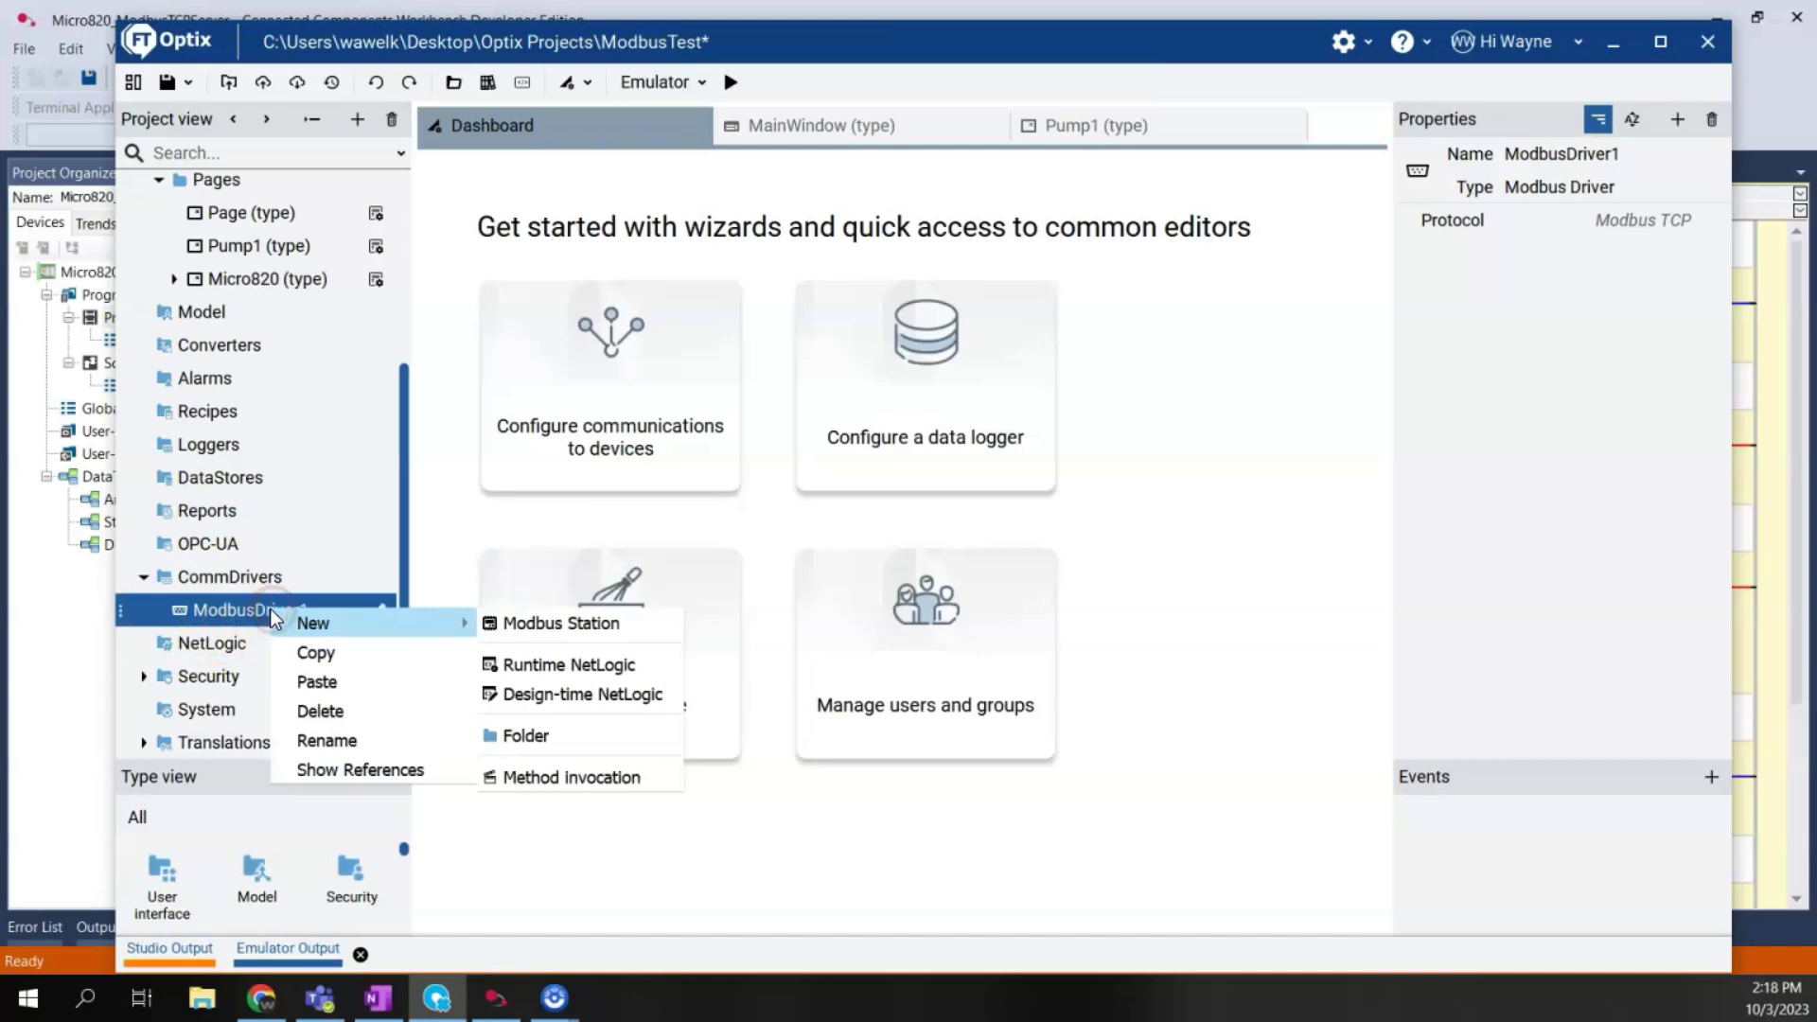
click(580, 632)
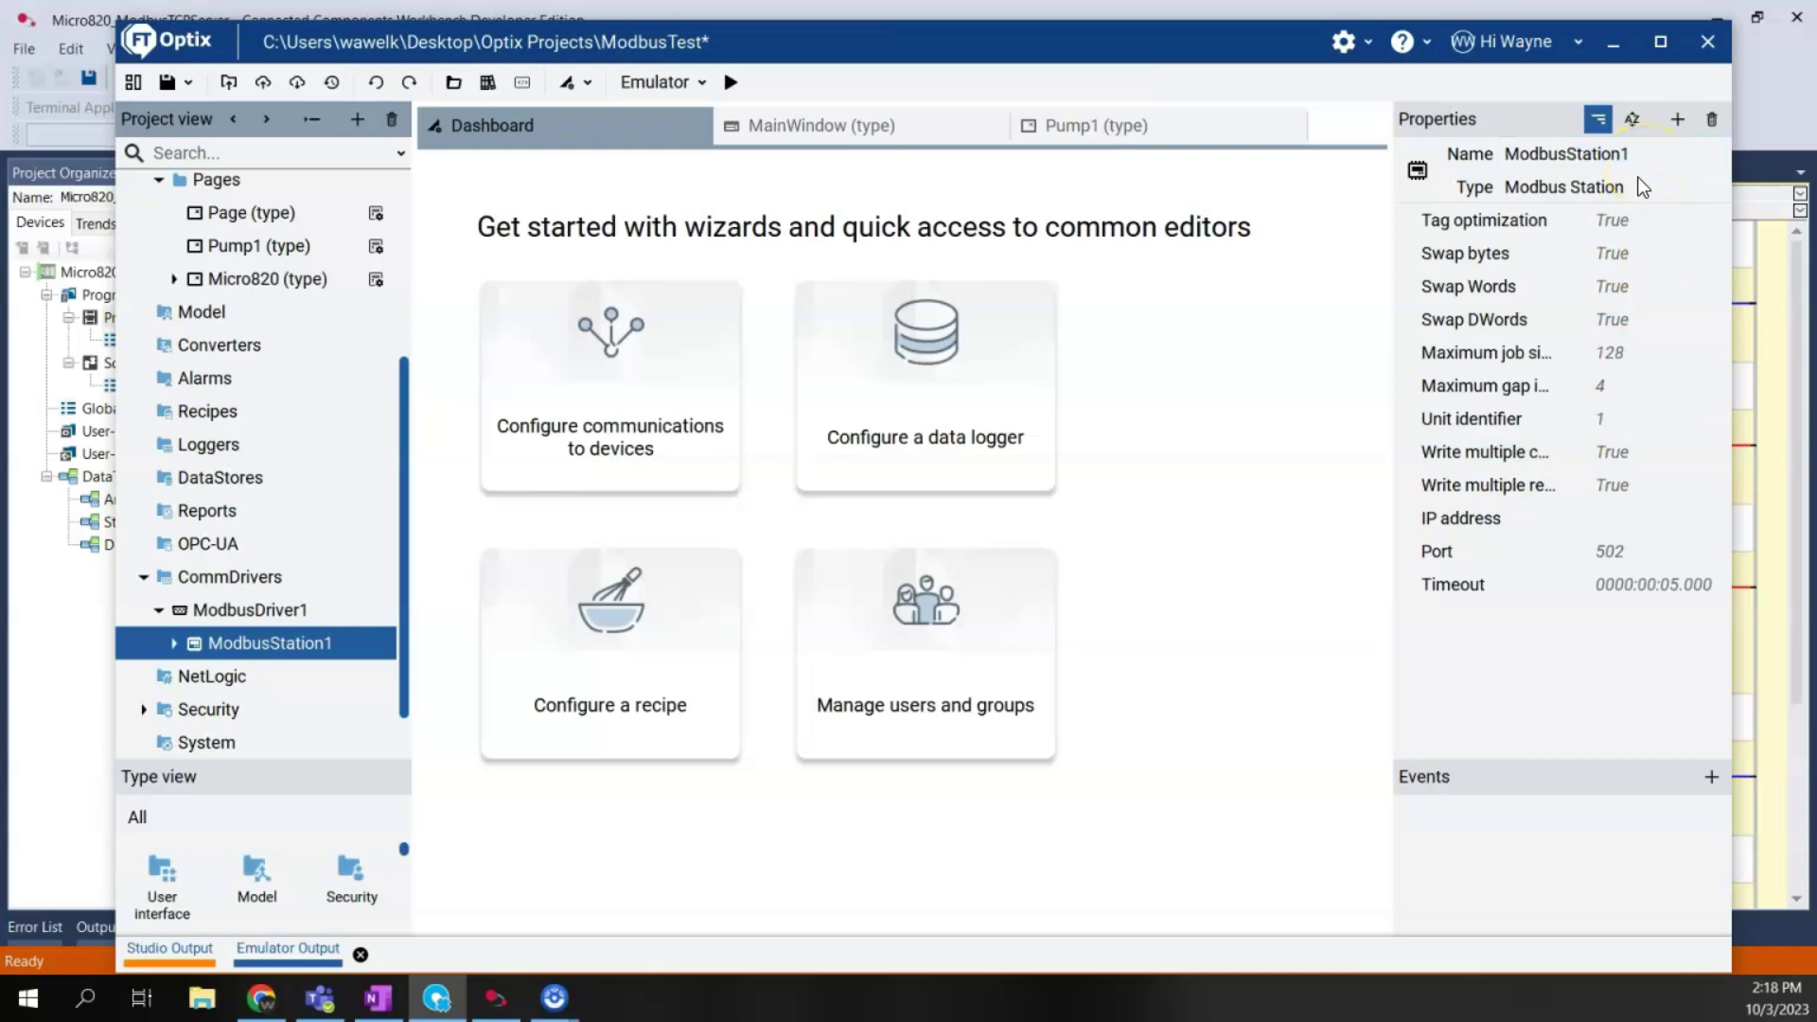
Step: Rename the new Modbus station as Mico820TCP
click(1704, 157)
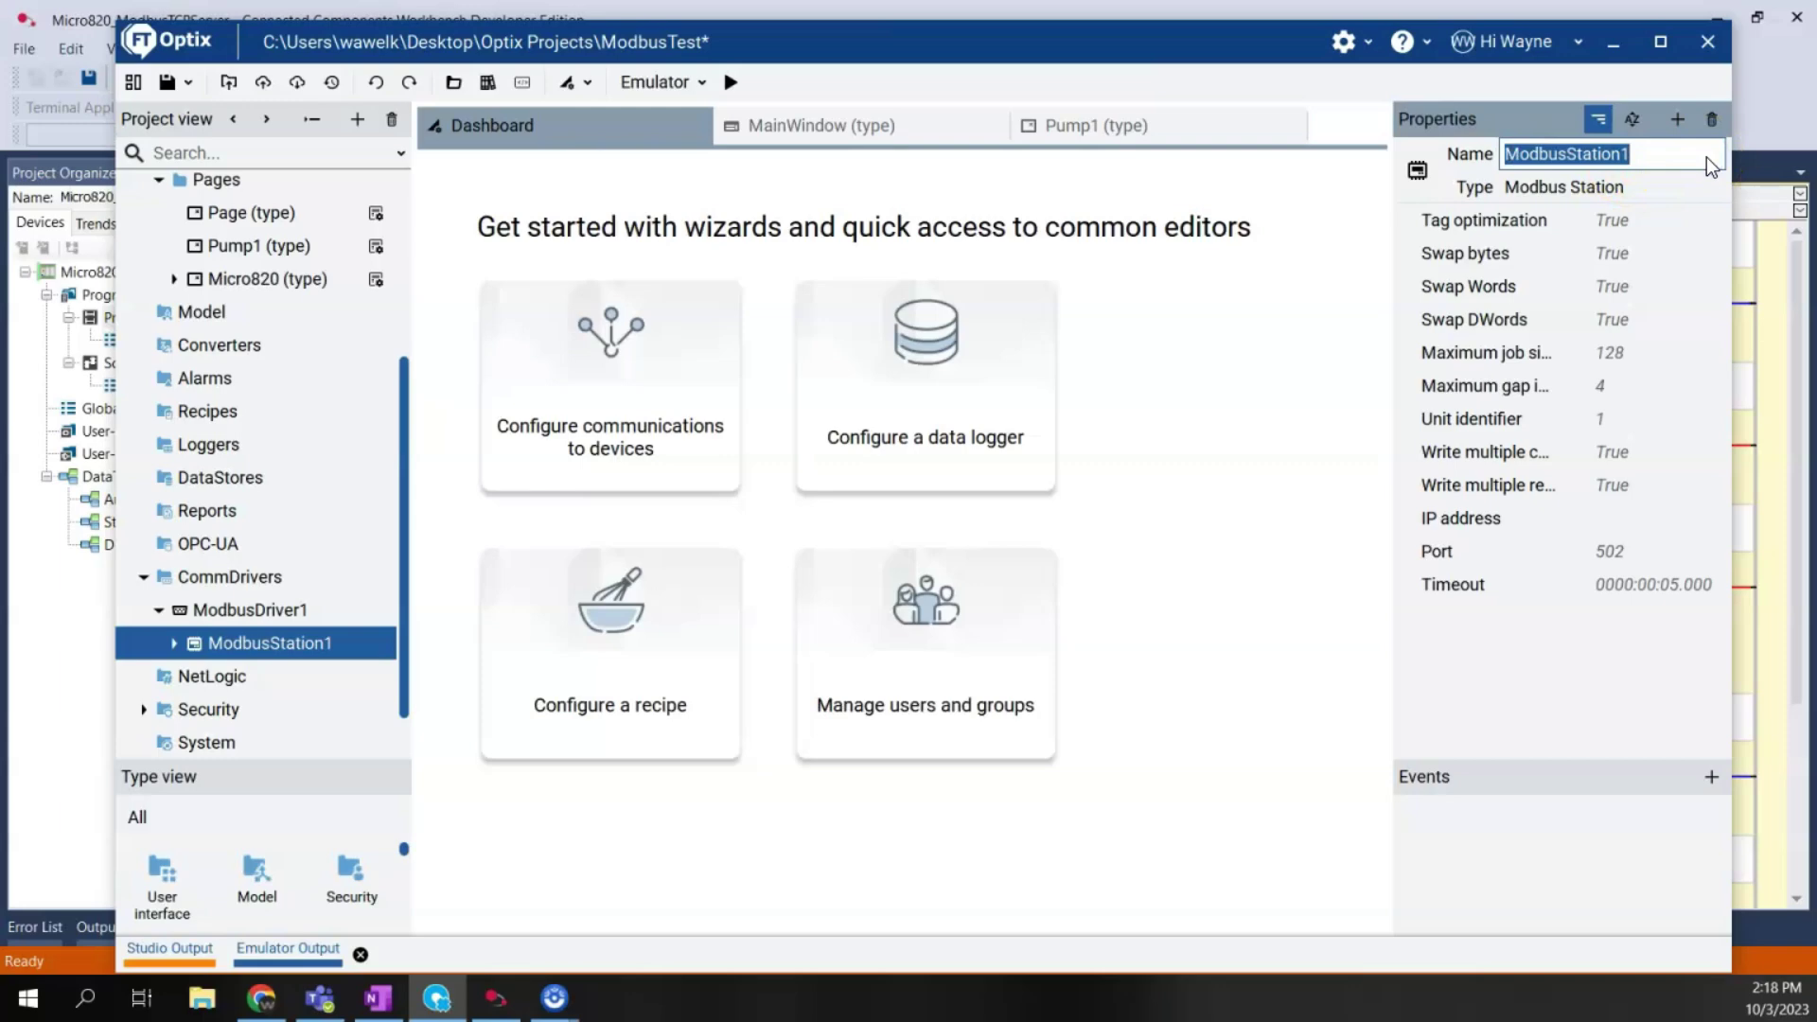
text(Mico820)
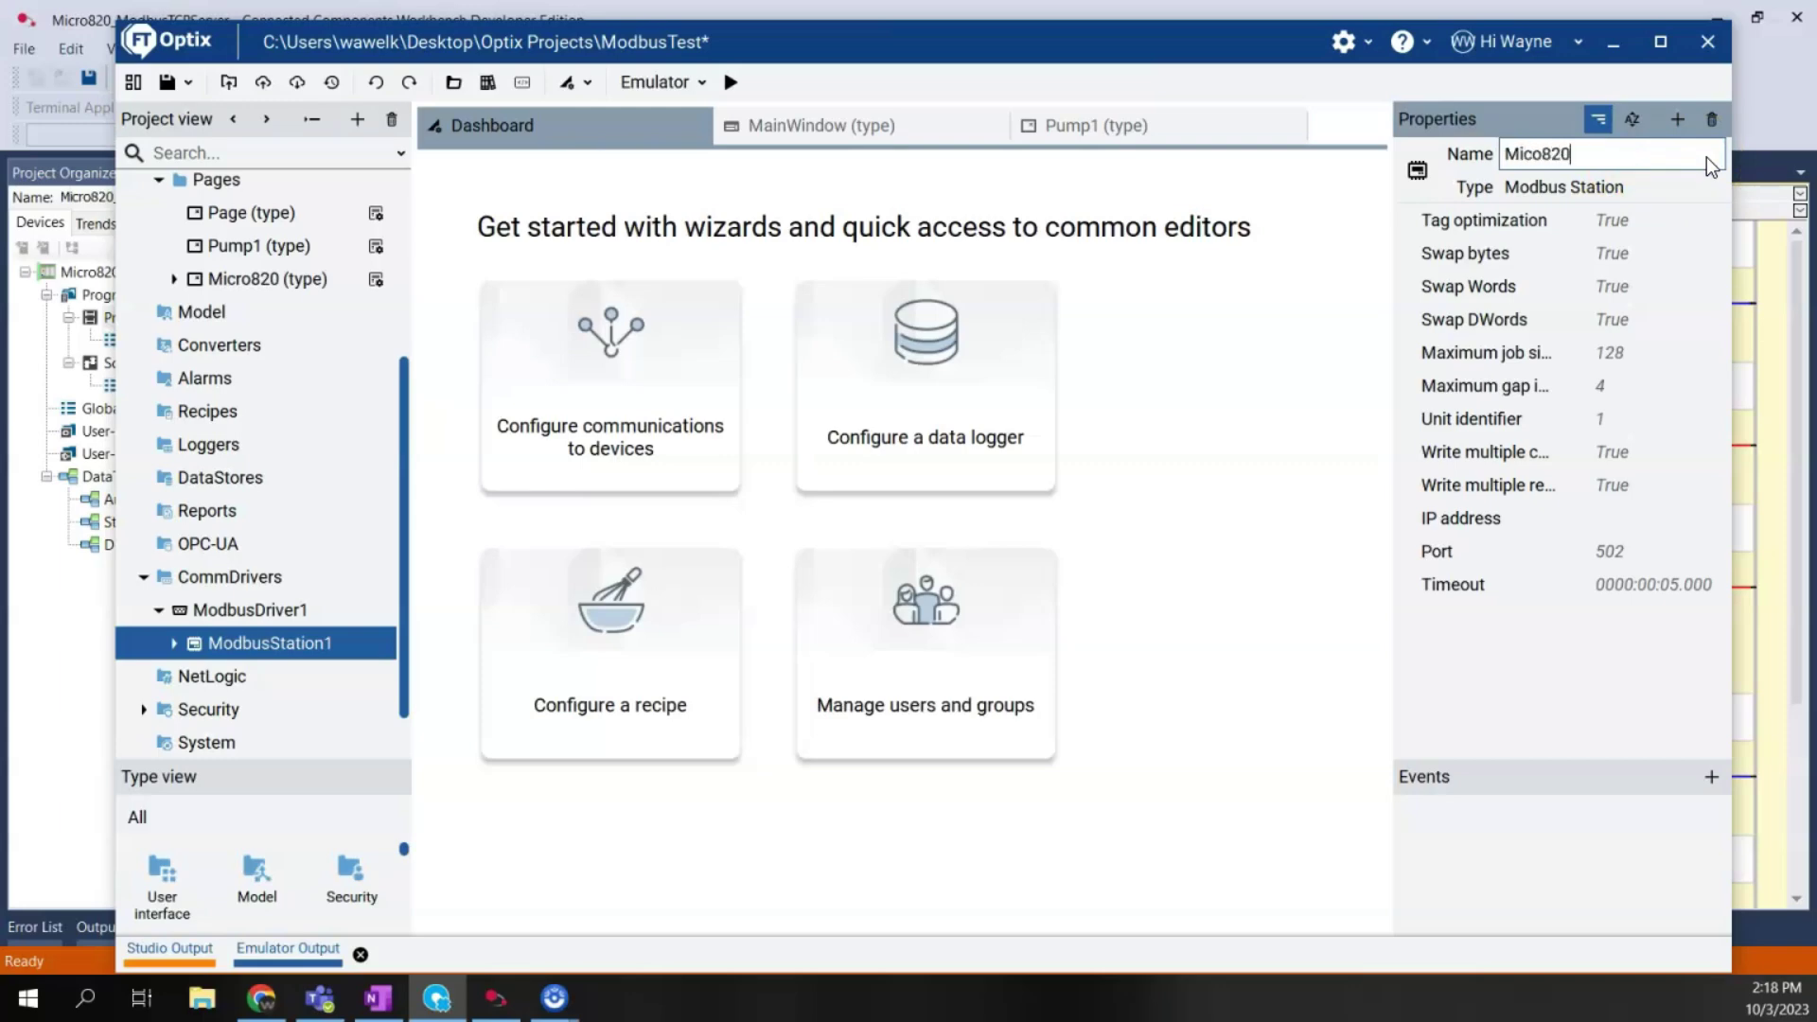
text(TCP)
key(Return)
click(1621, 218)
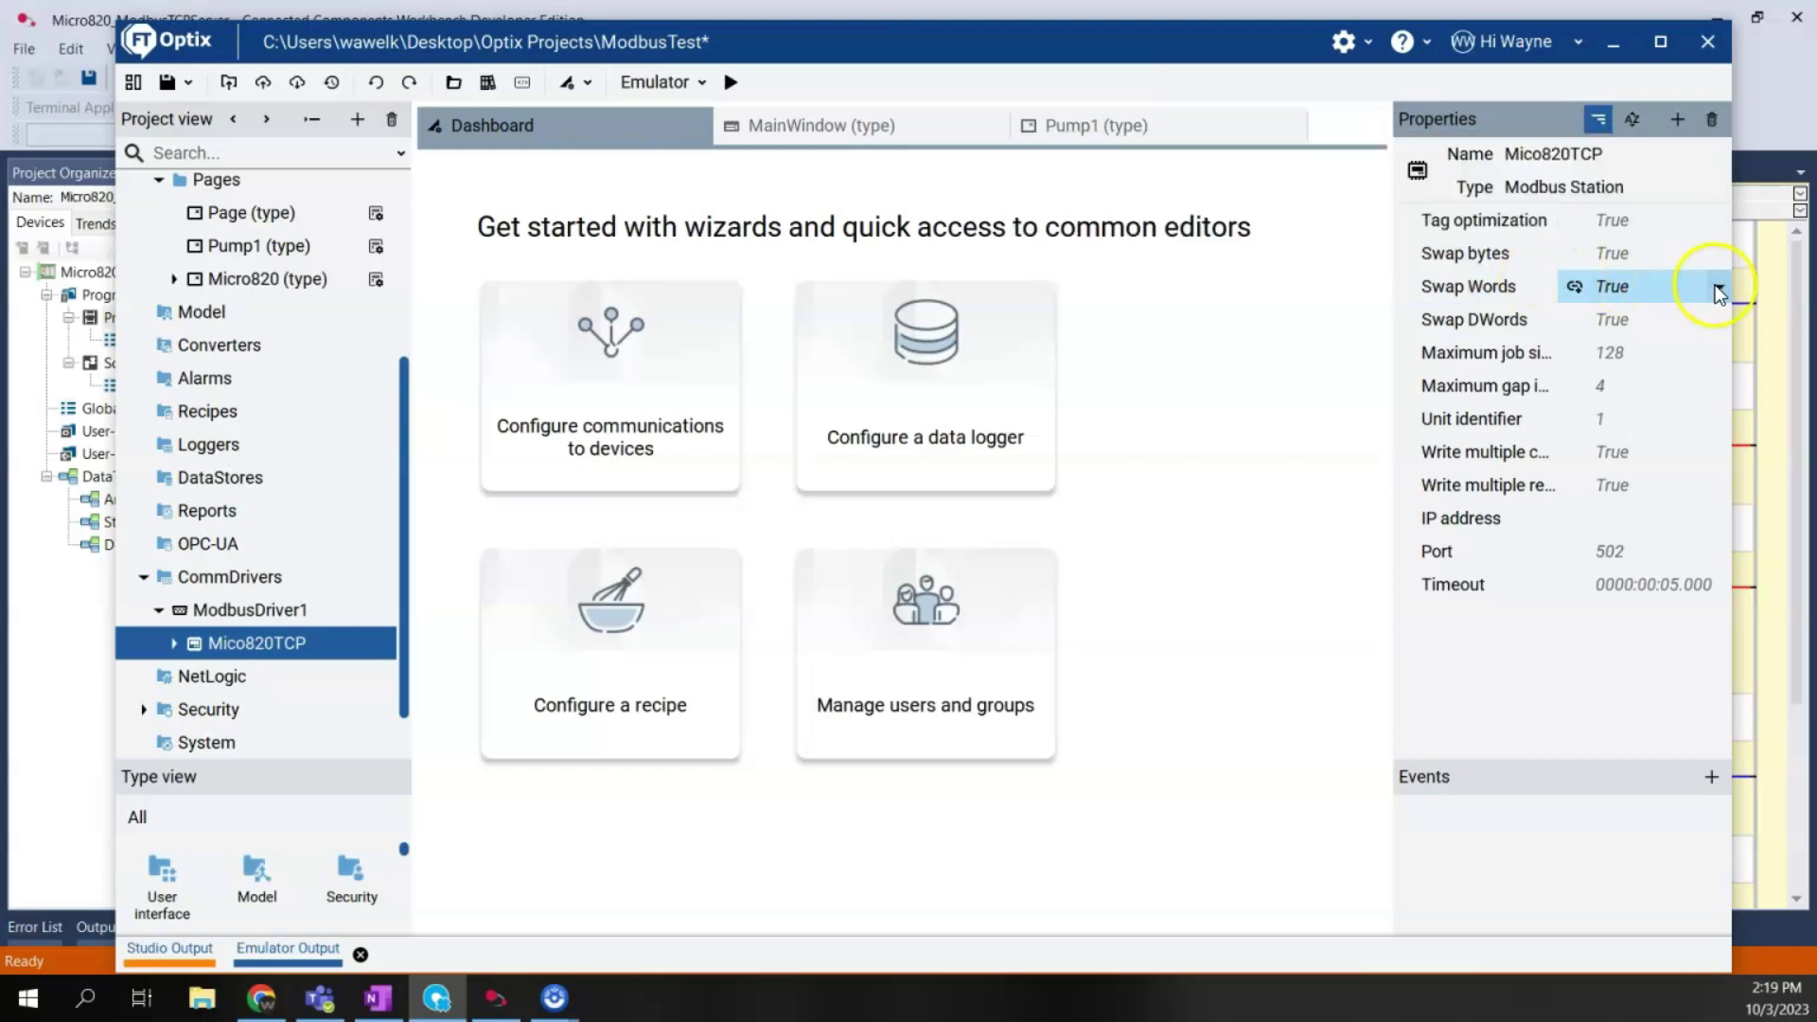
Step: Set the Mico820TCP station's Swap Words property to False and its IP address to 10.10.1.11
click(1719, 288)
click(1656, 327)
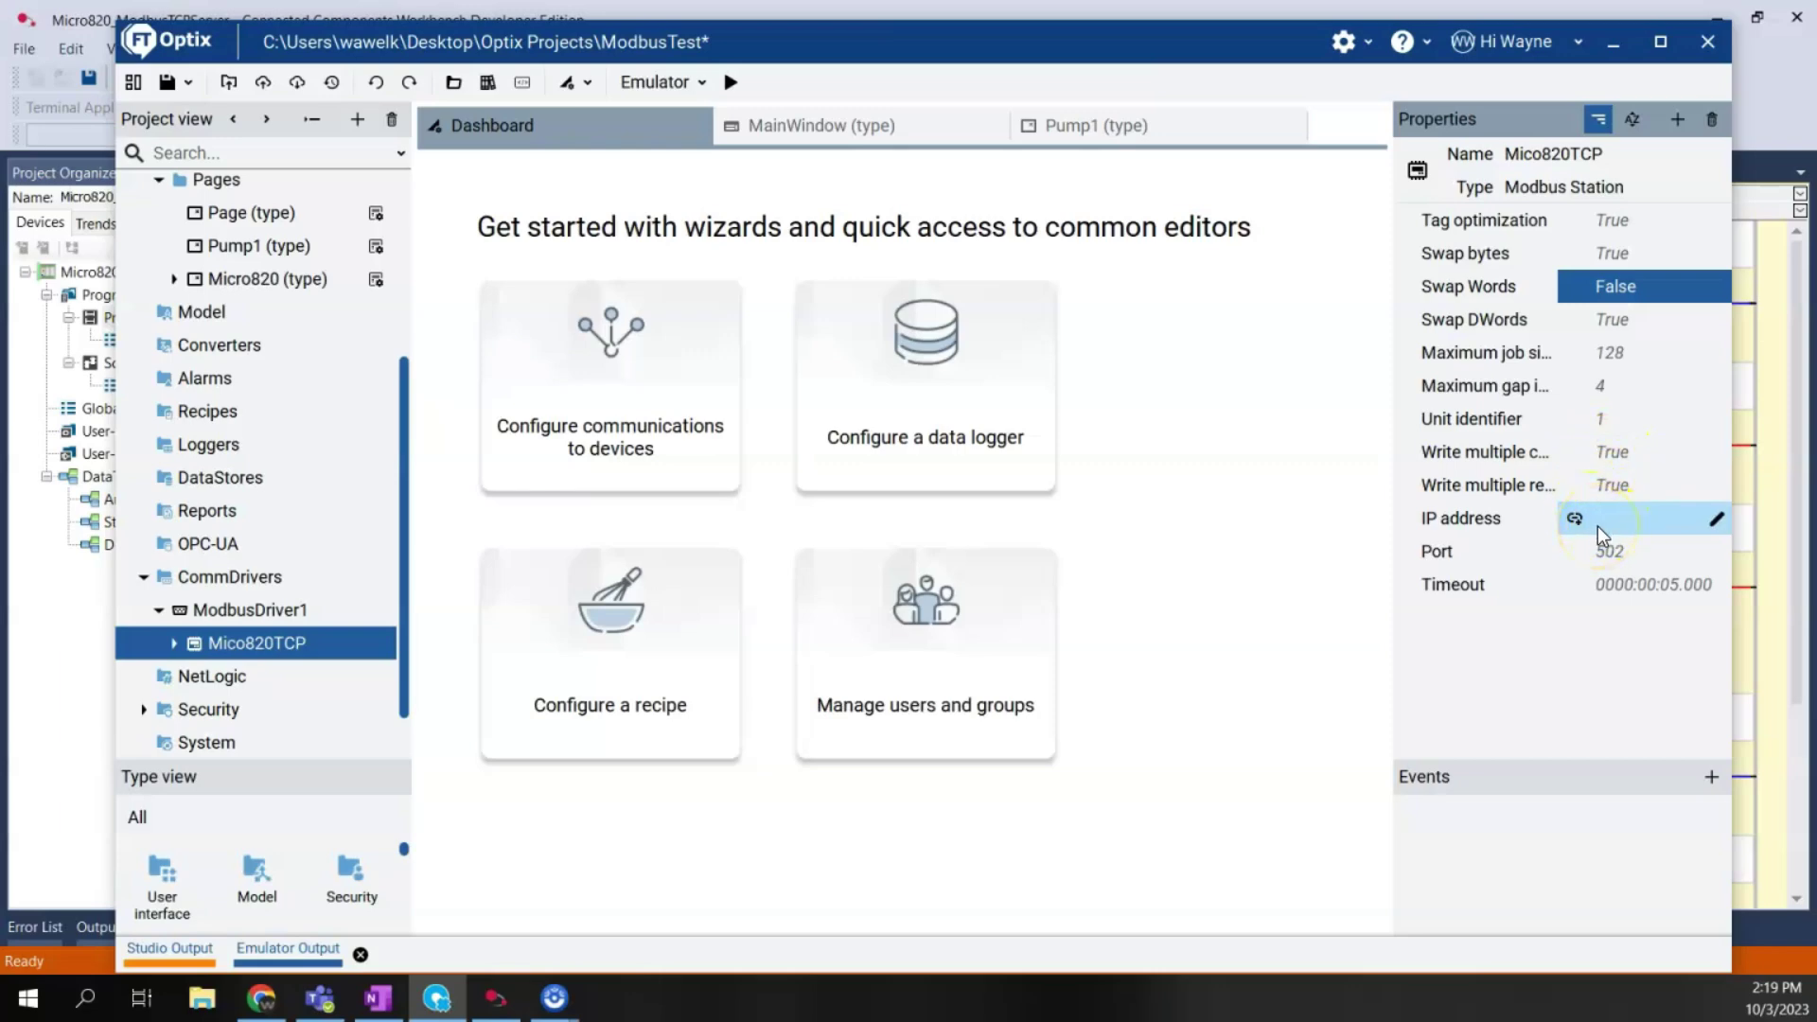
click(1711, 520)
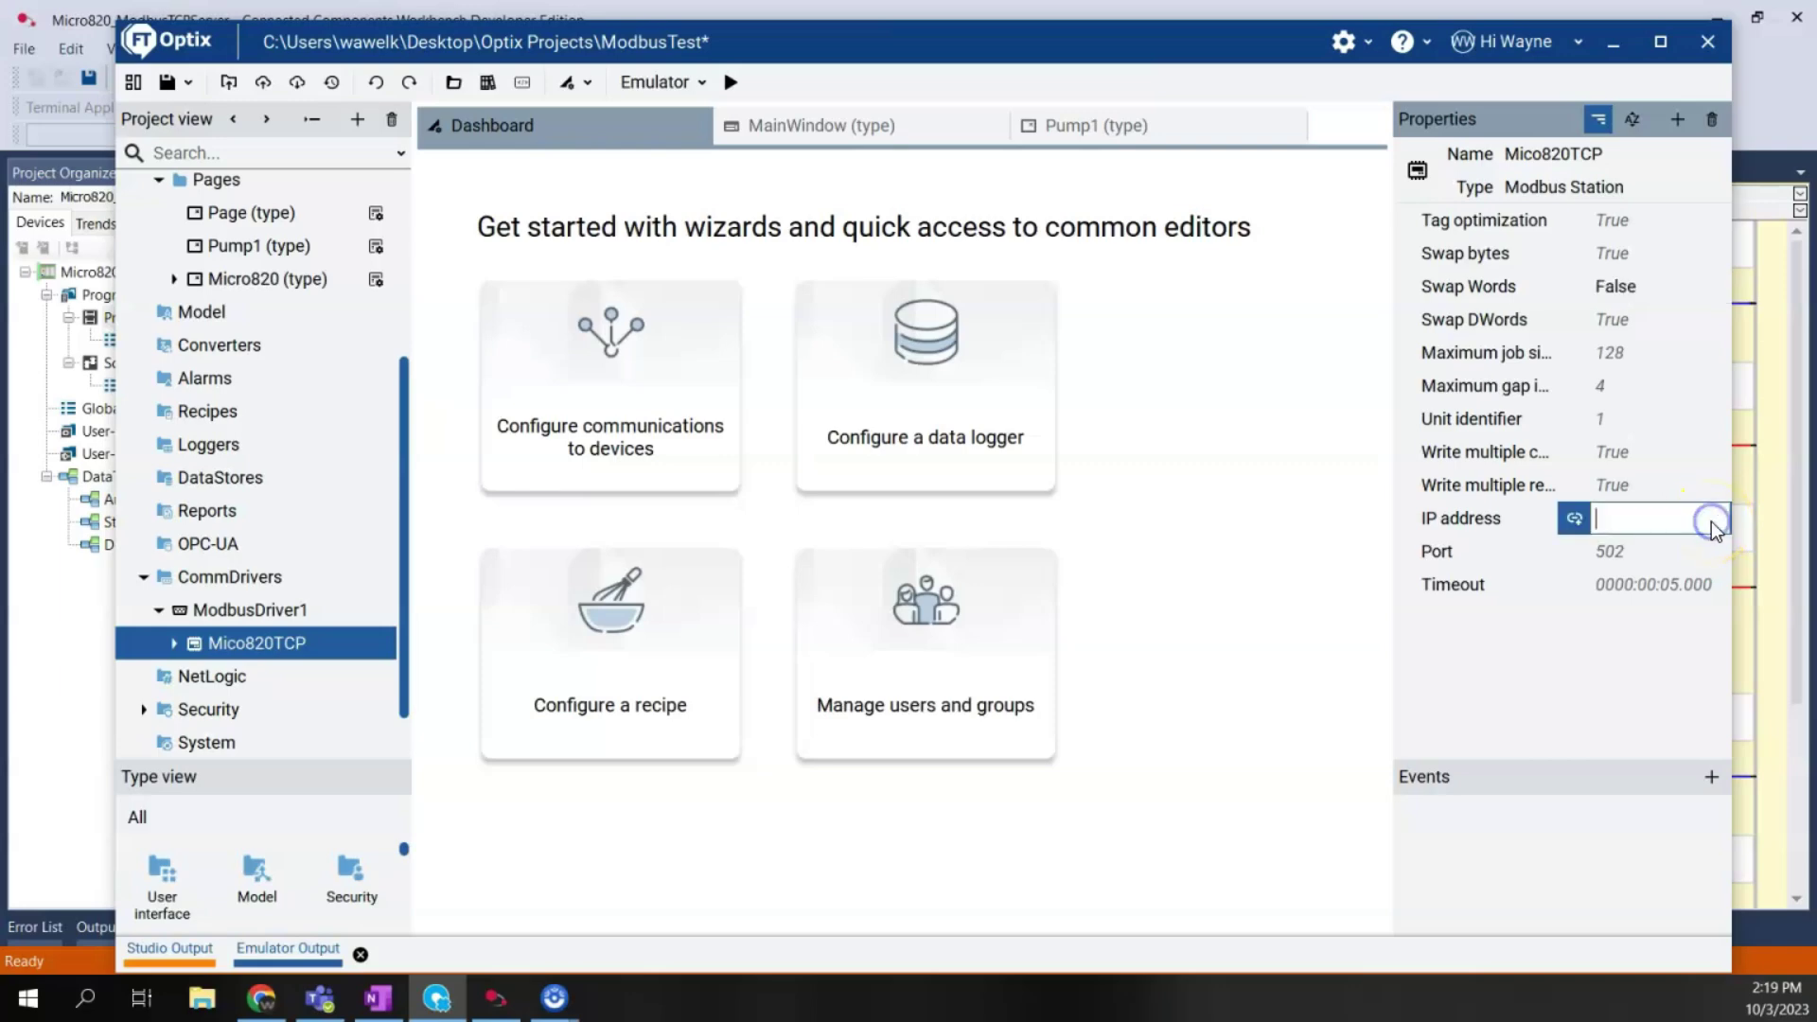
text(10.10.1.11)
key(Return)
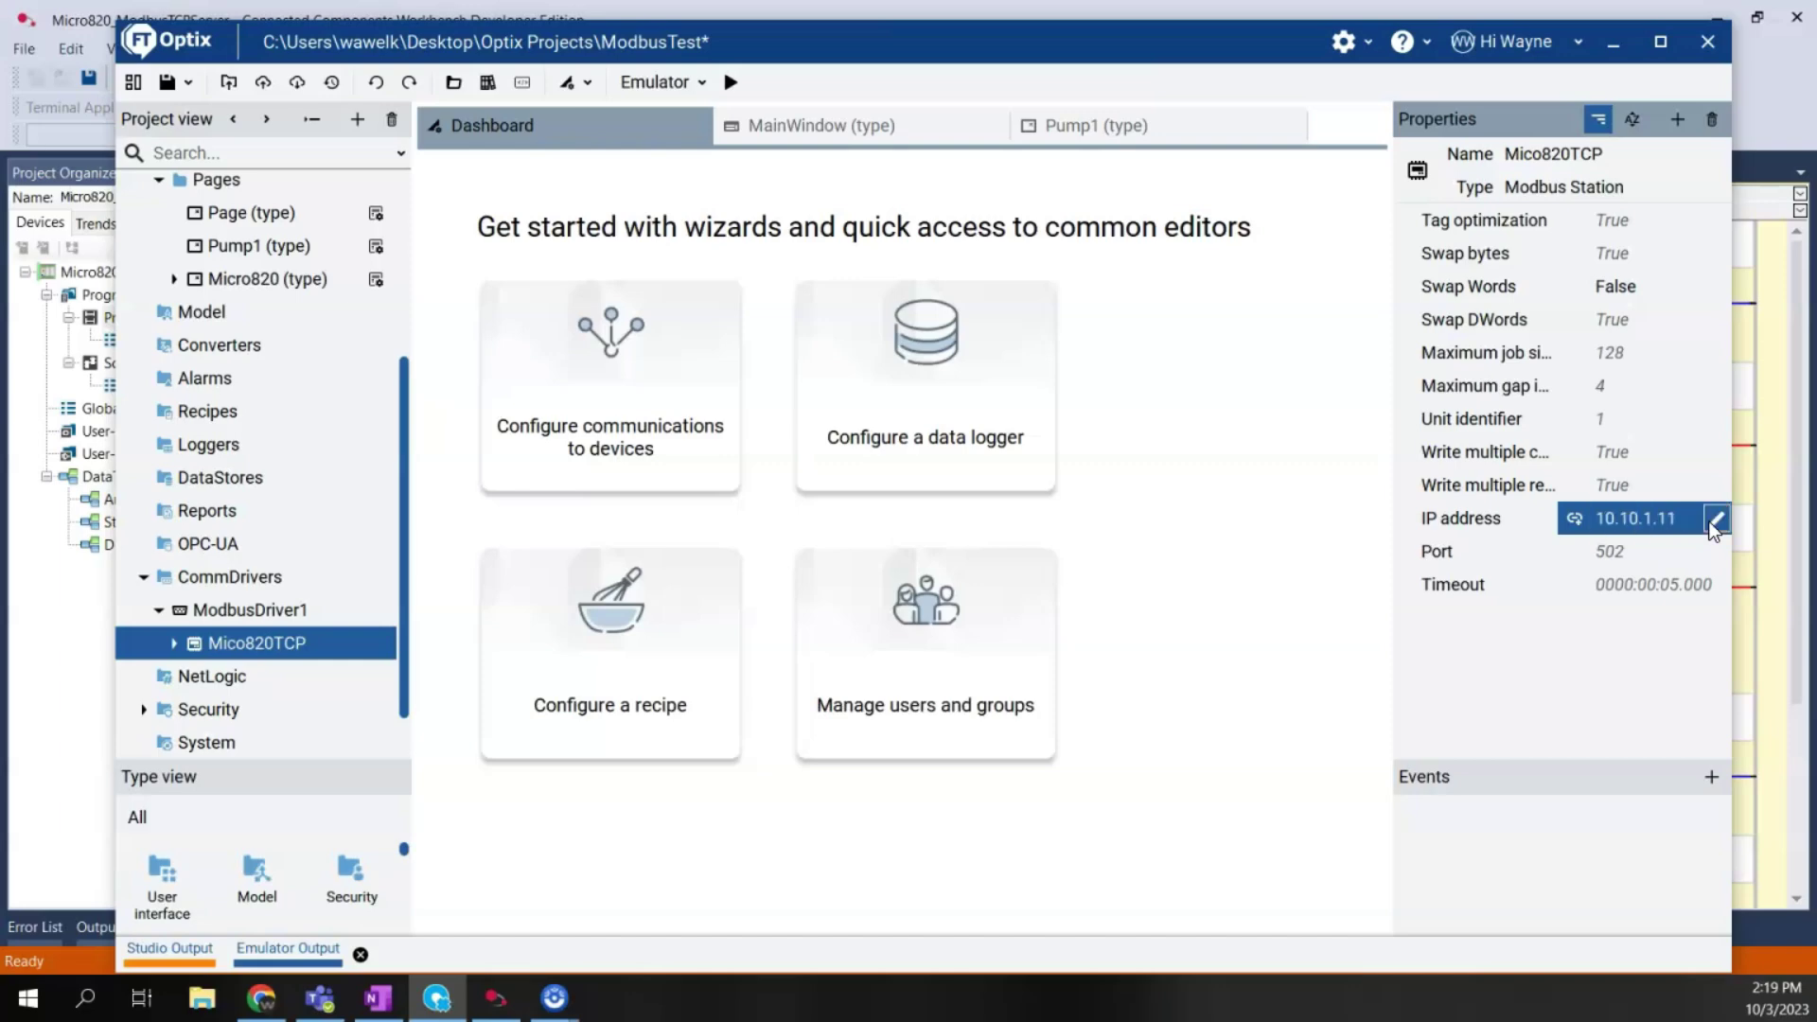
click(1609, 552)
Step: Add a new Modbus tag to the Tags folder of the Mico820TCP station
click(253, 653)
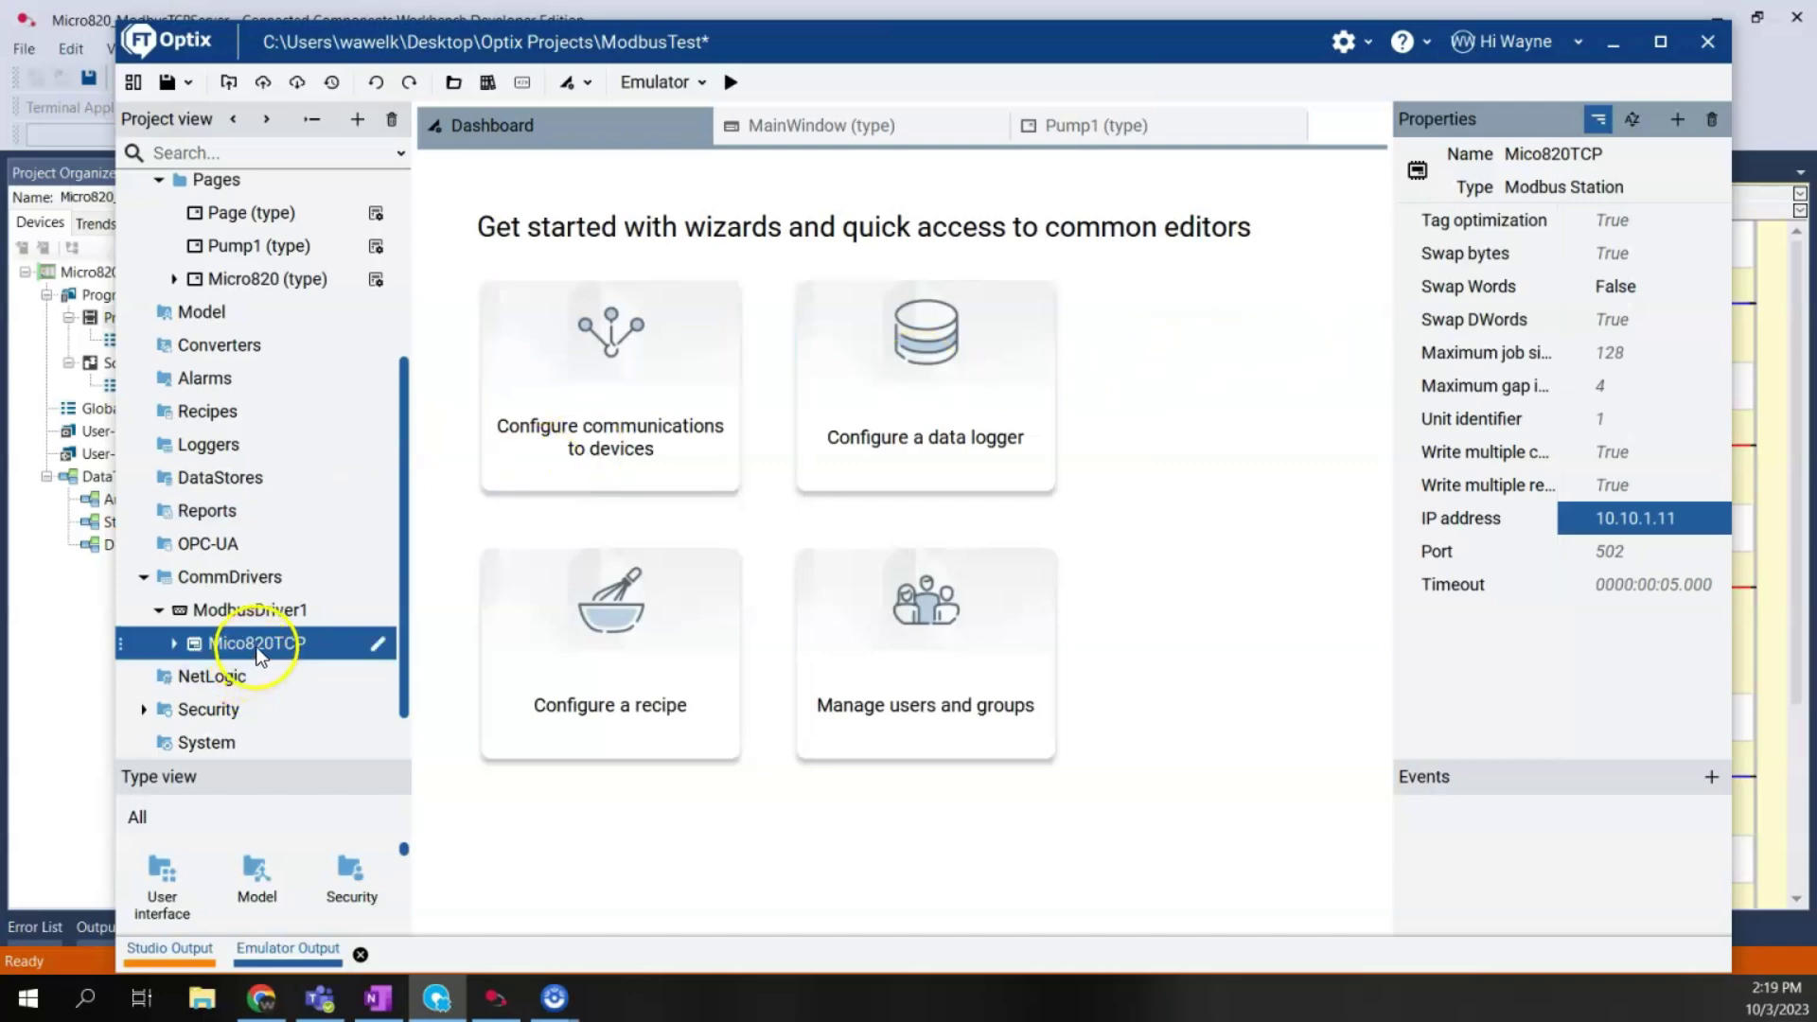
click(176, 643)
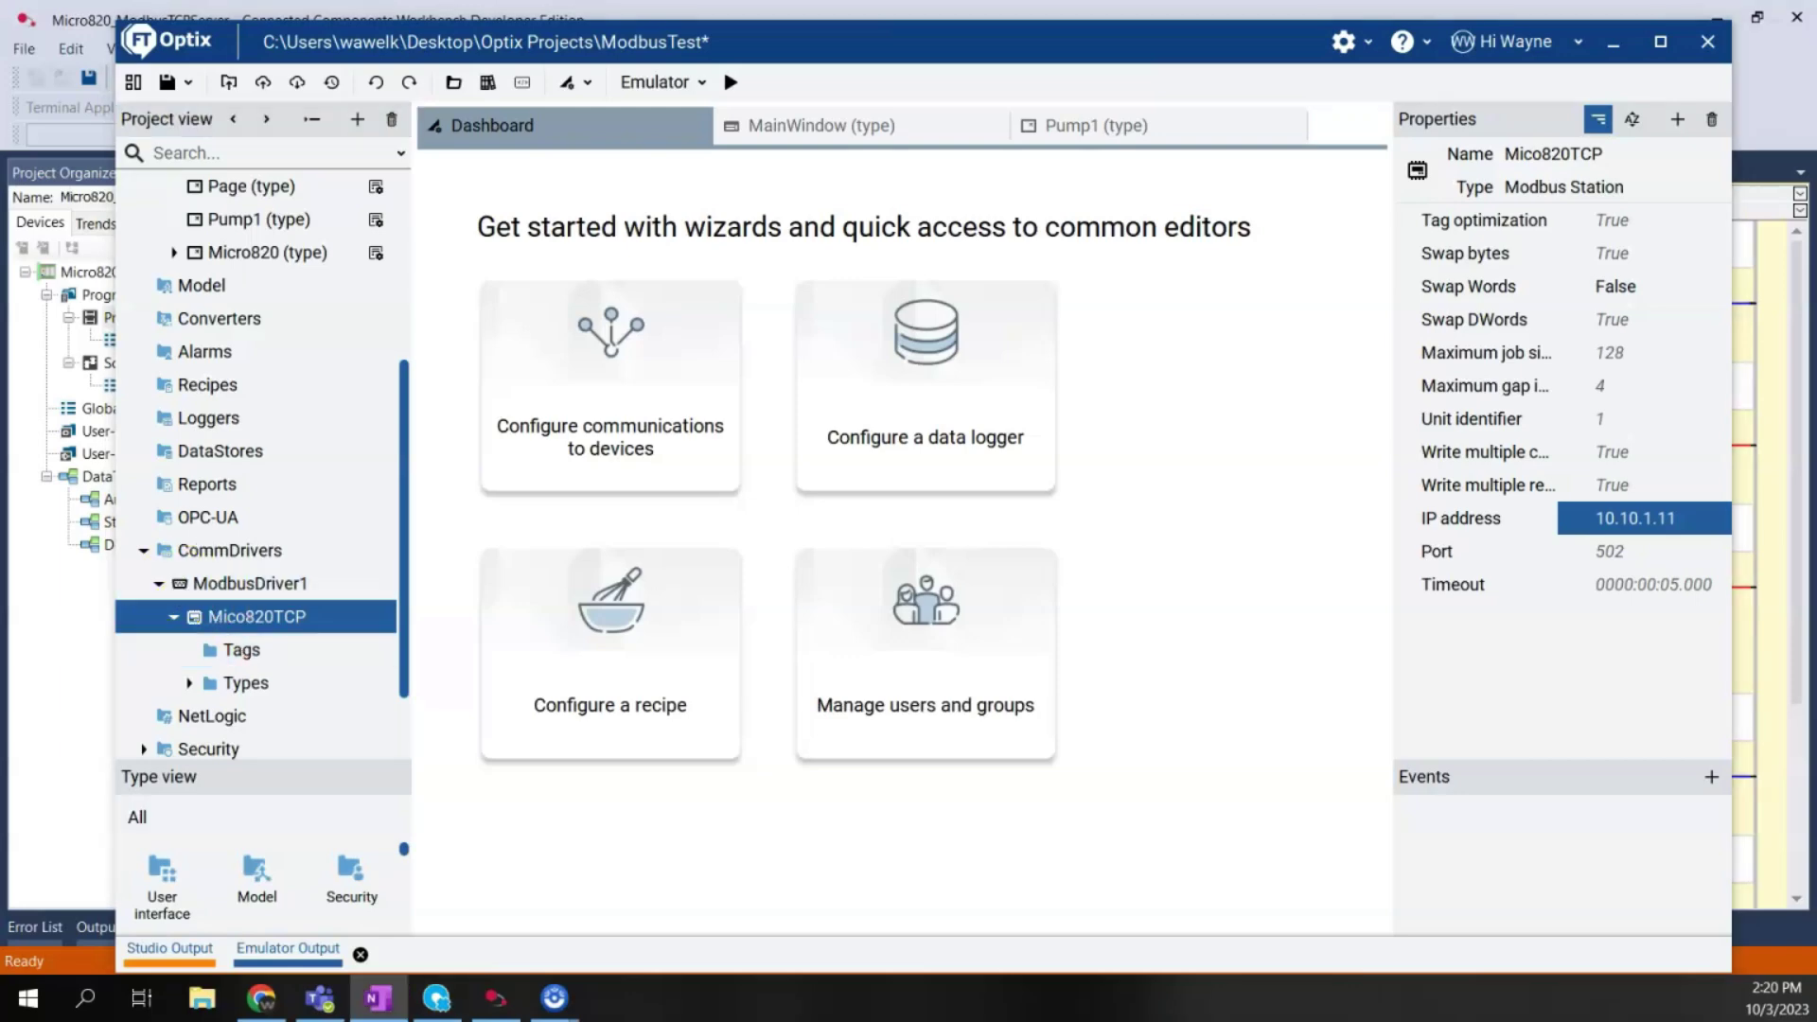
right_click(240, 649)
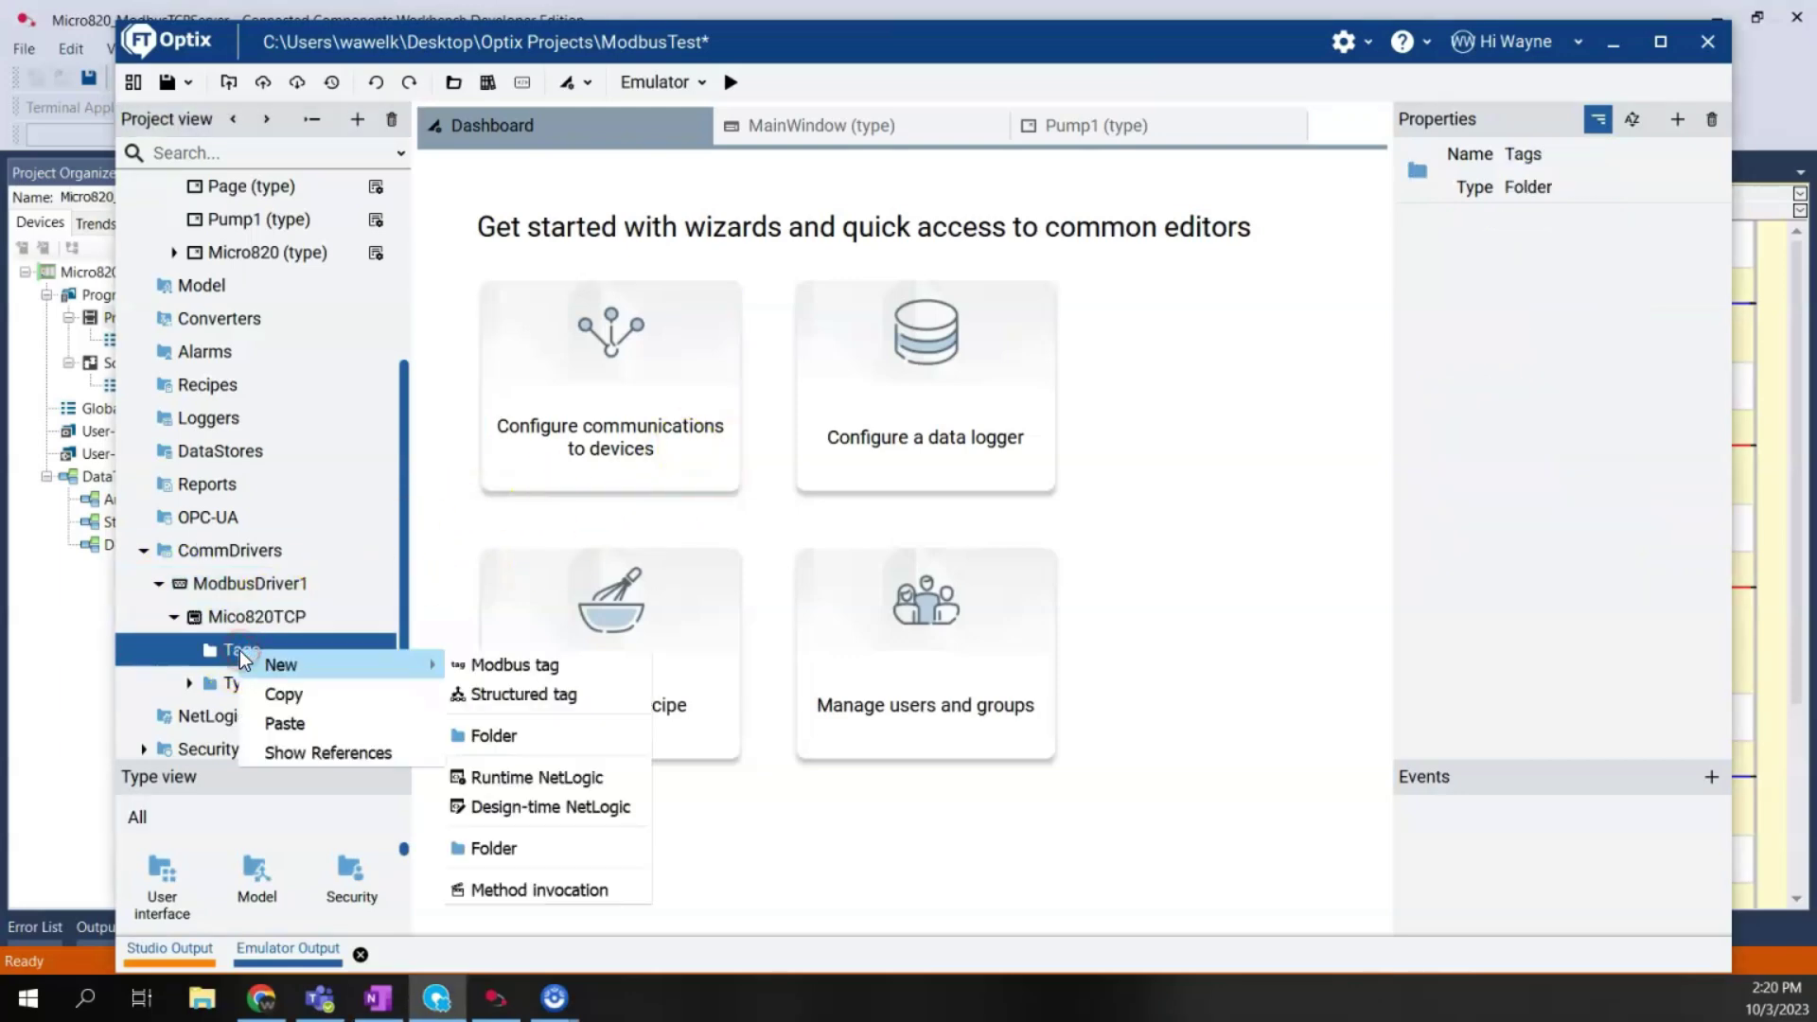
click(553, 665)
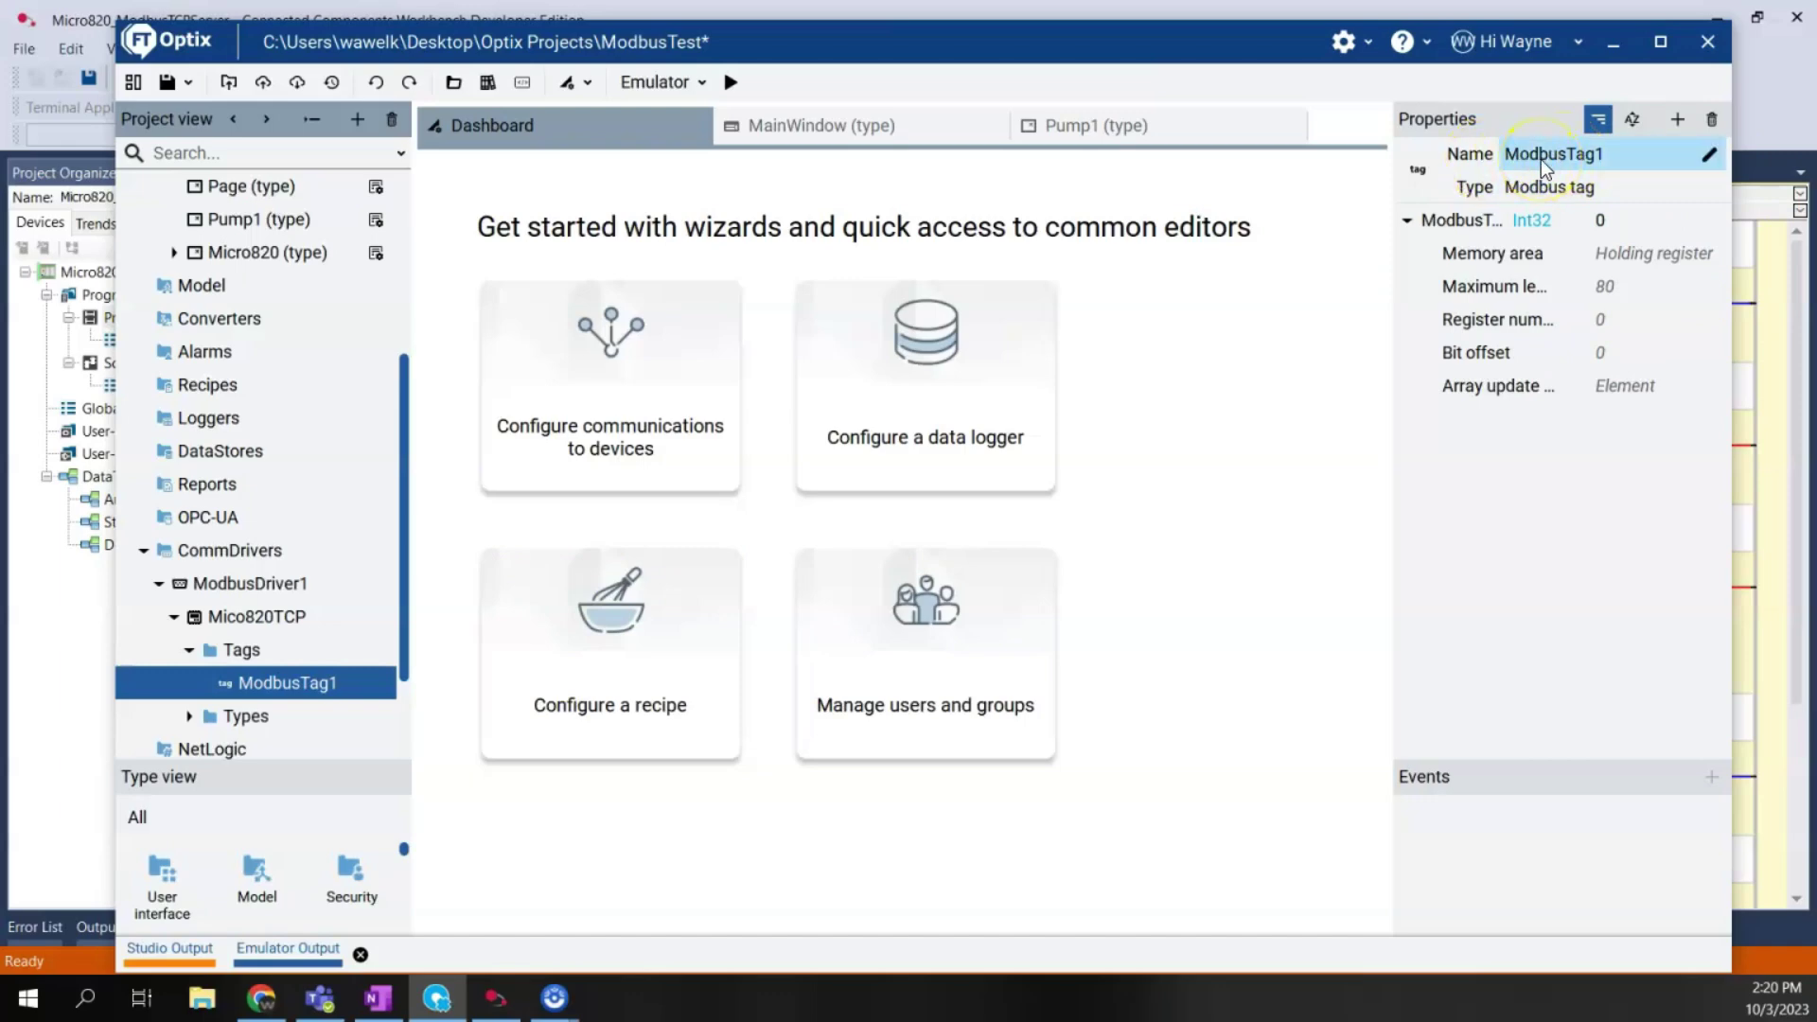
Step: Switch to Connected Components Workbench and review the variables and addresses in the Micro820 controller's Modbus Mapping
click(515, 13)
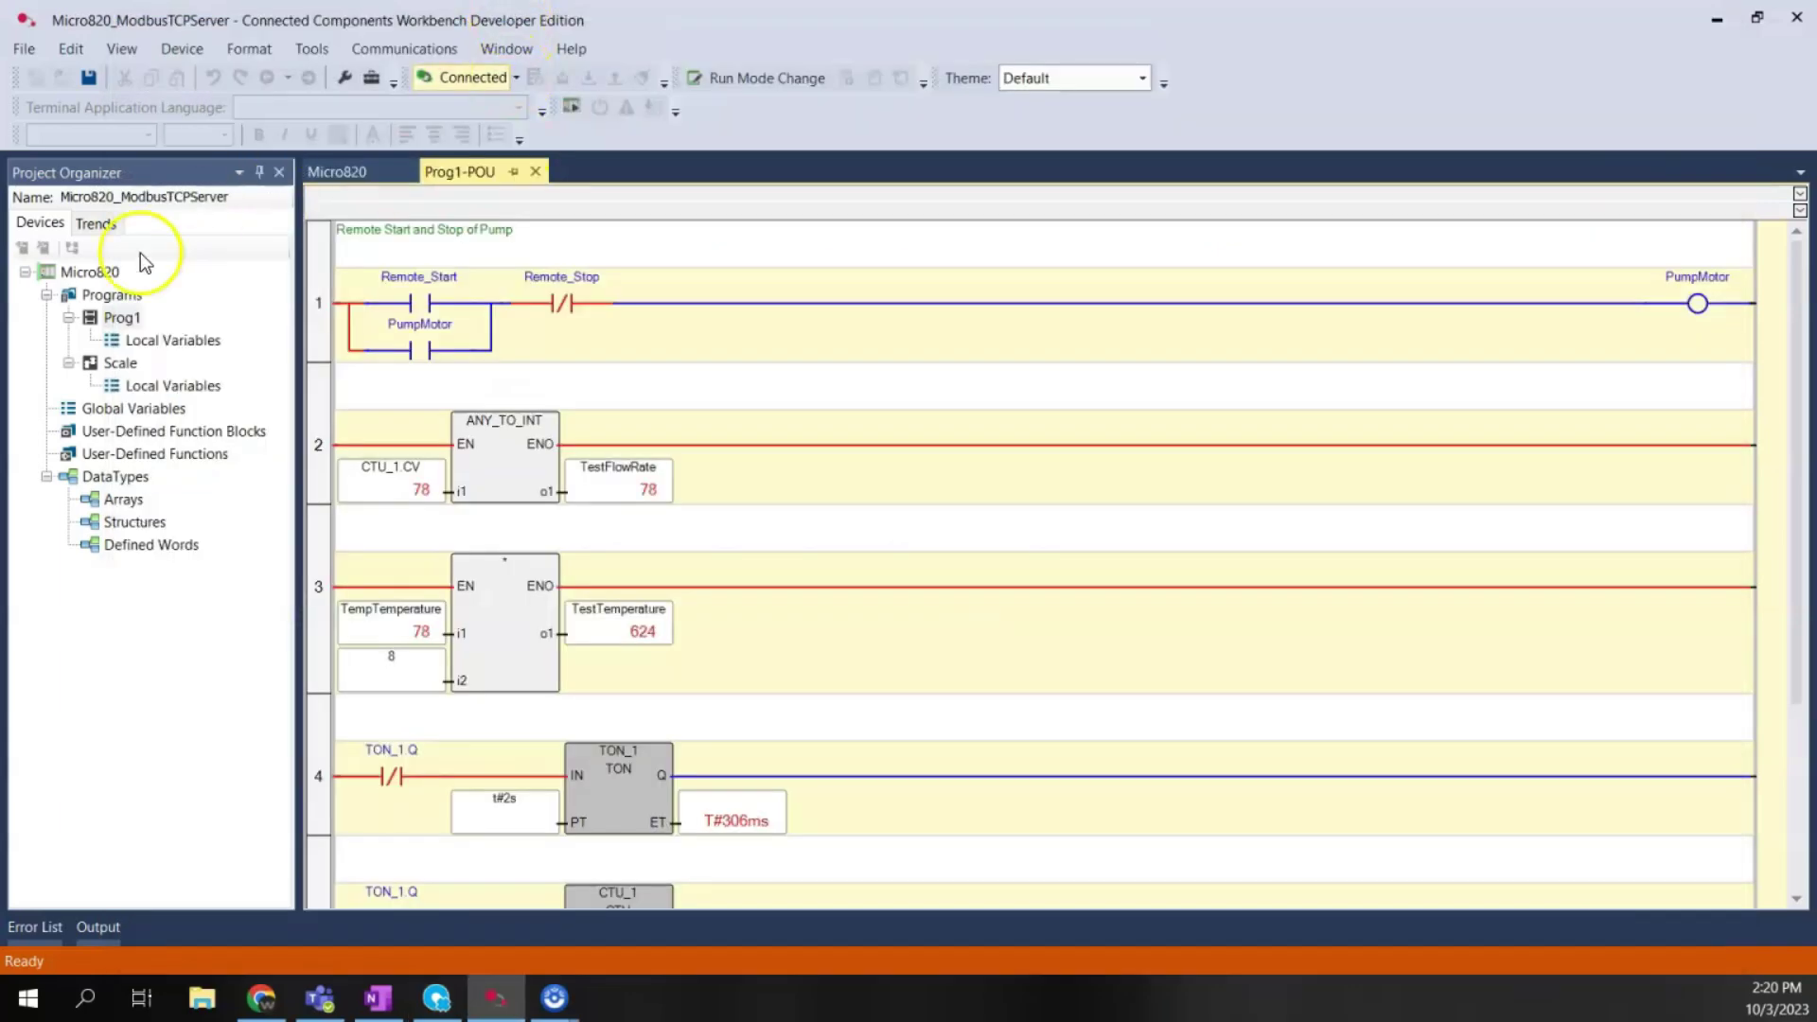
click(362, 180)
click(1265, 724)
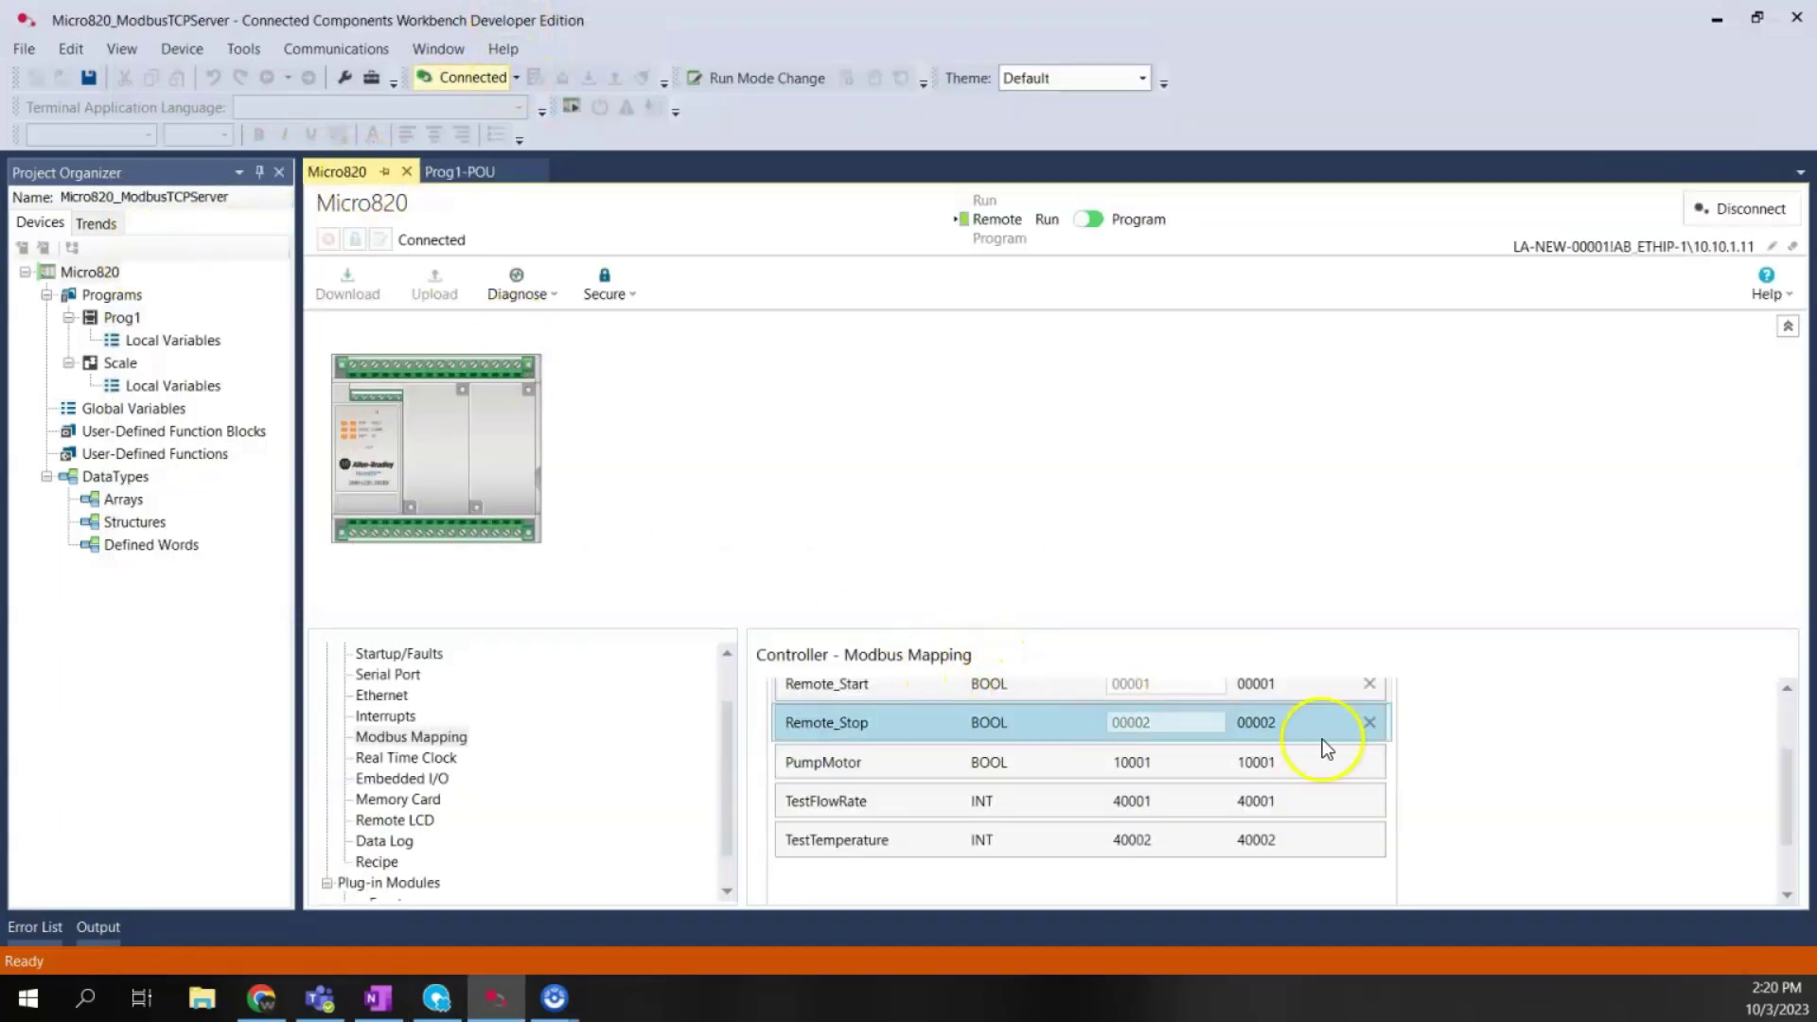
click(845, 760)
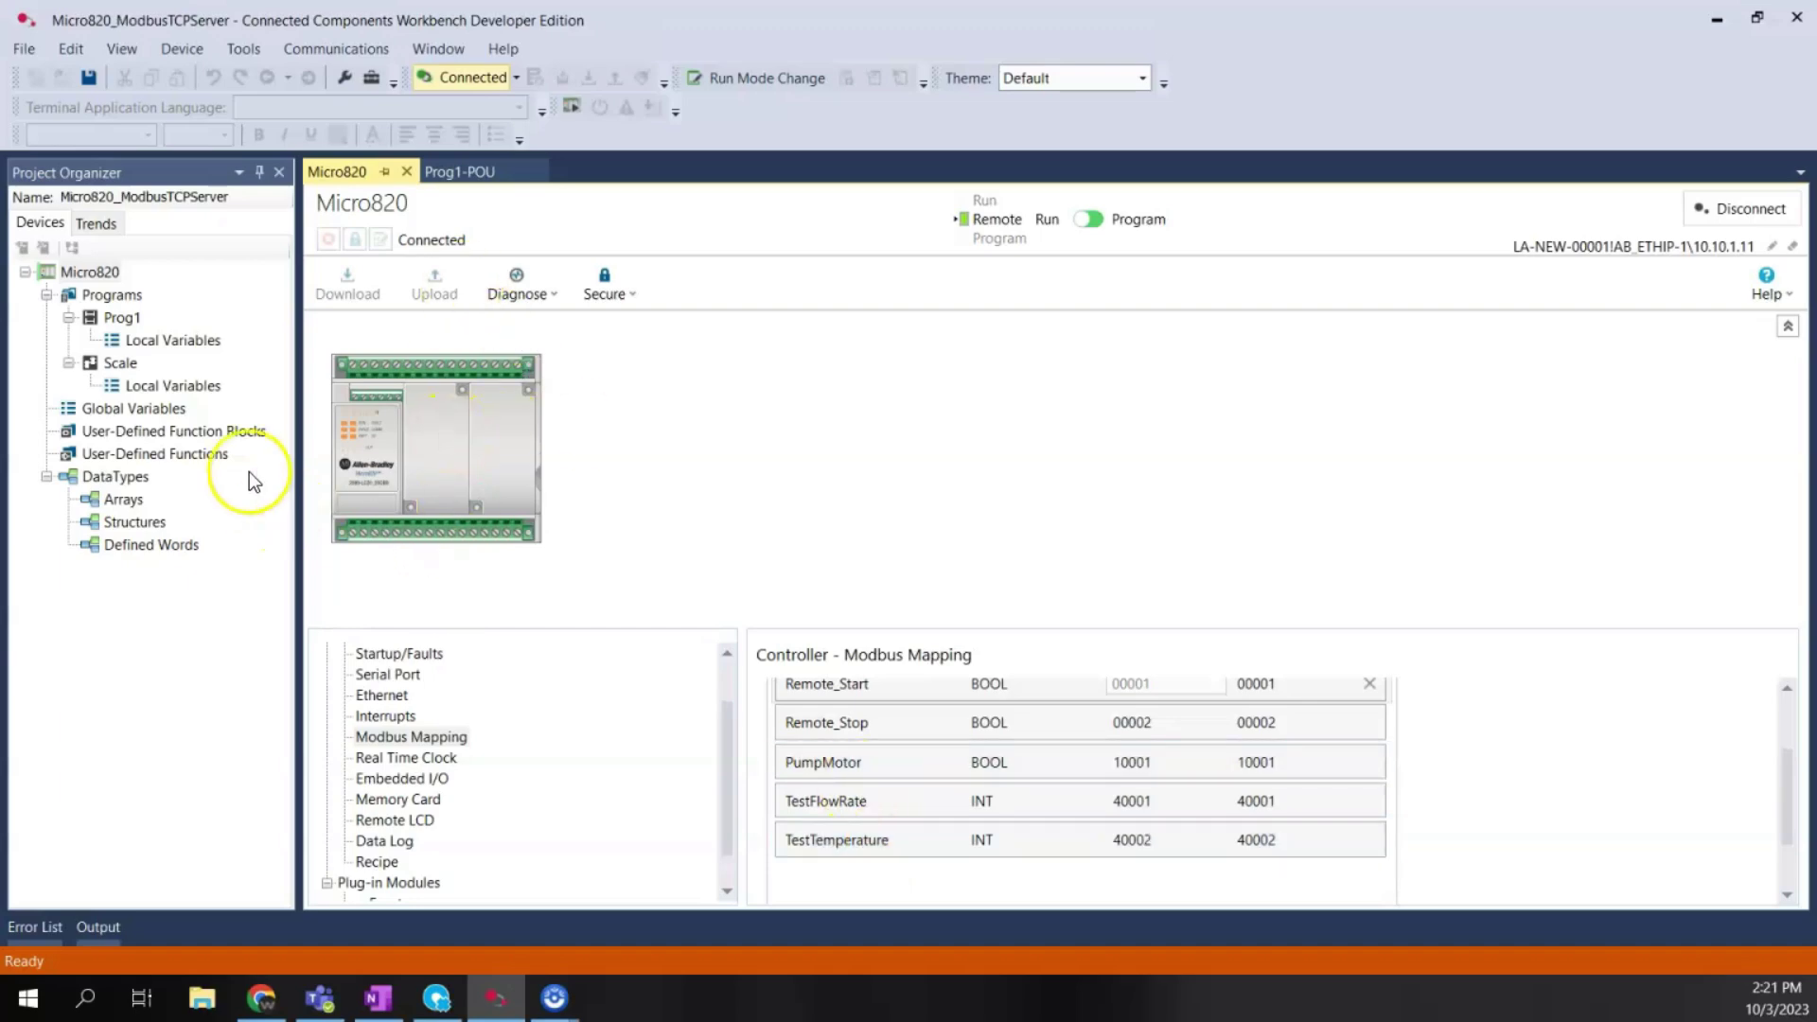
mouse_move(549, 994)
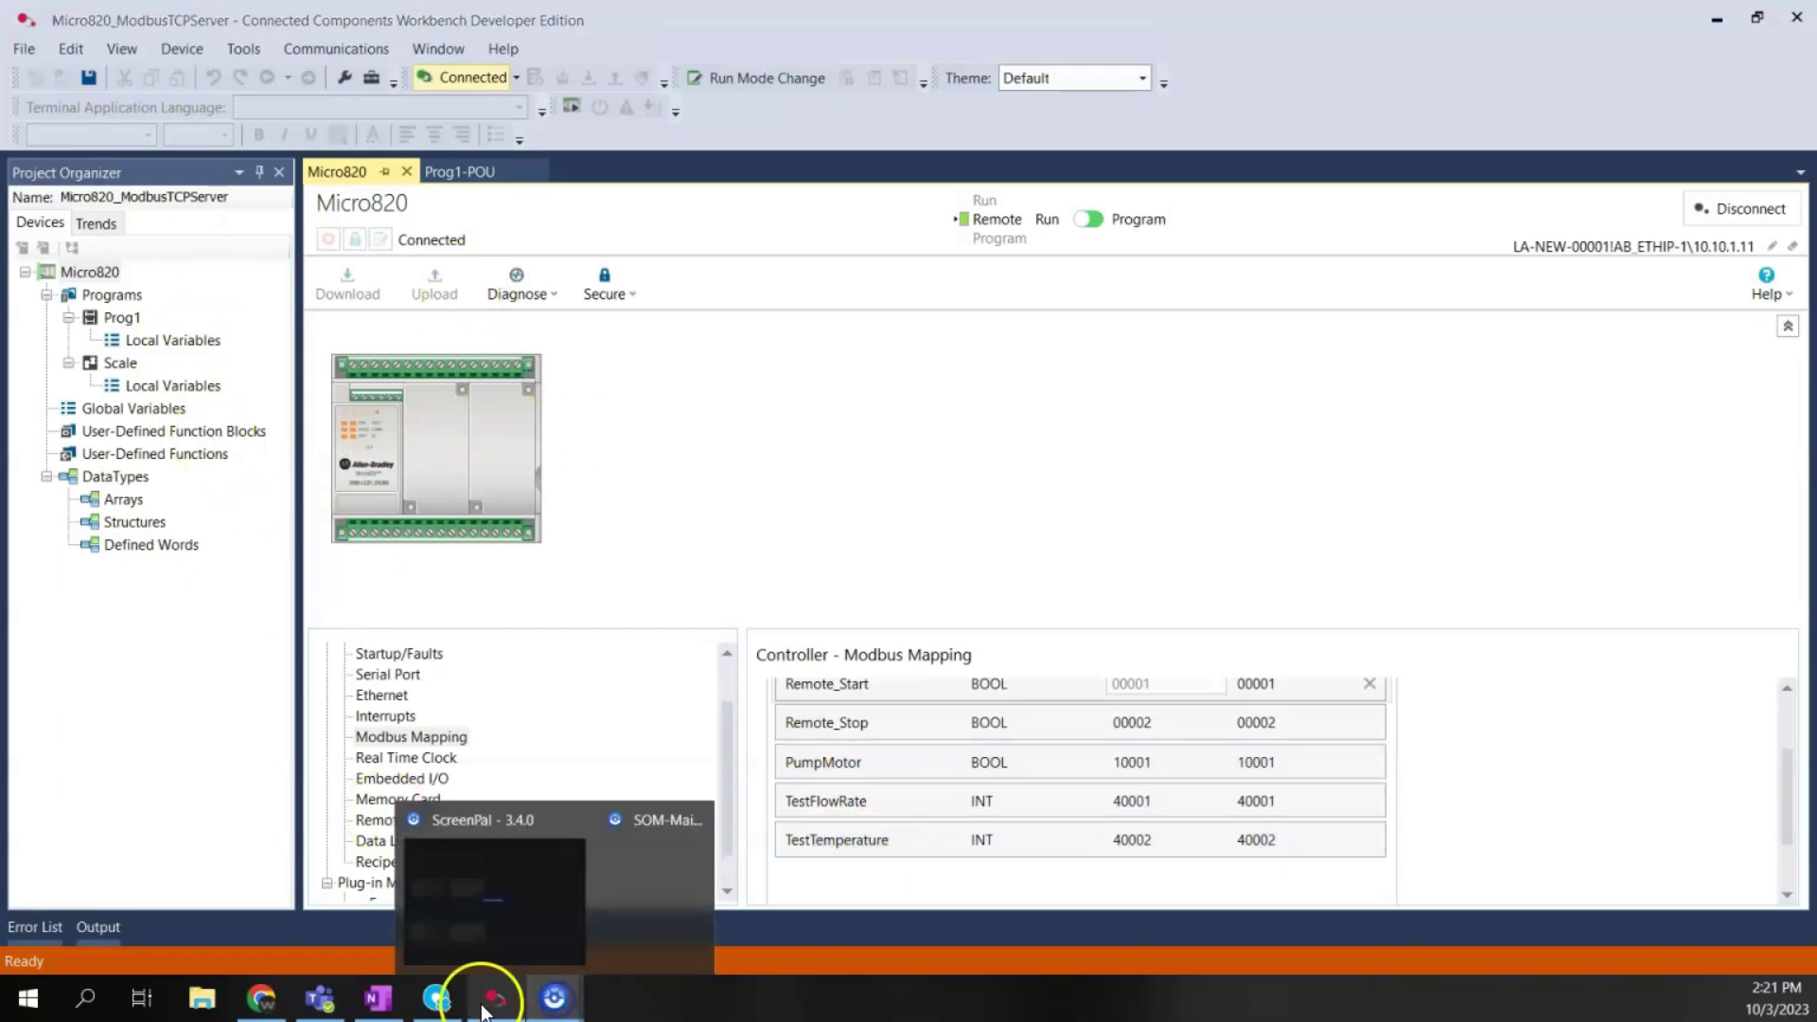
Step: Switch back to FactoryTalk Optix Studio and rename the new Modbus tag as Start
click(437, 997)
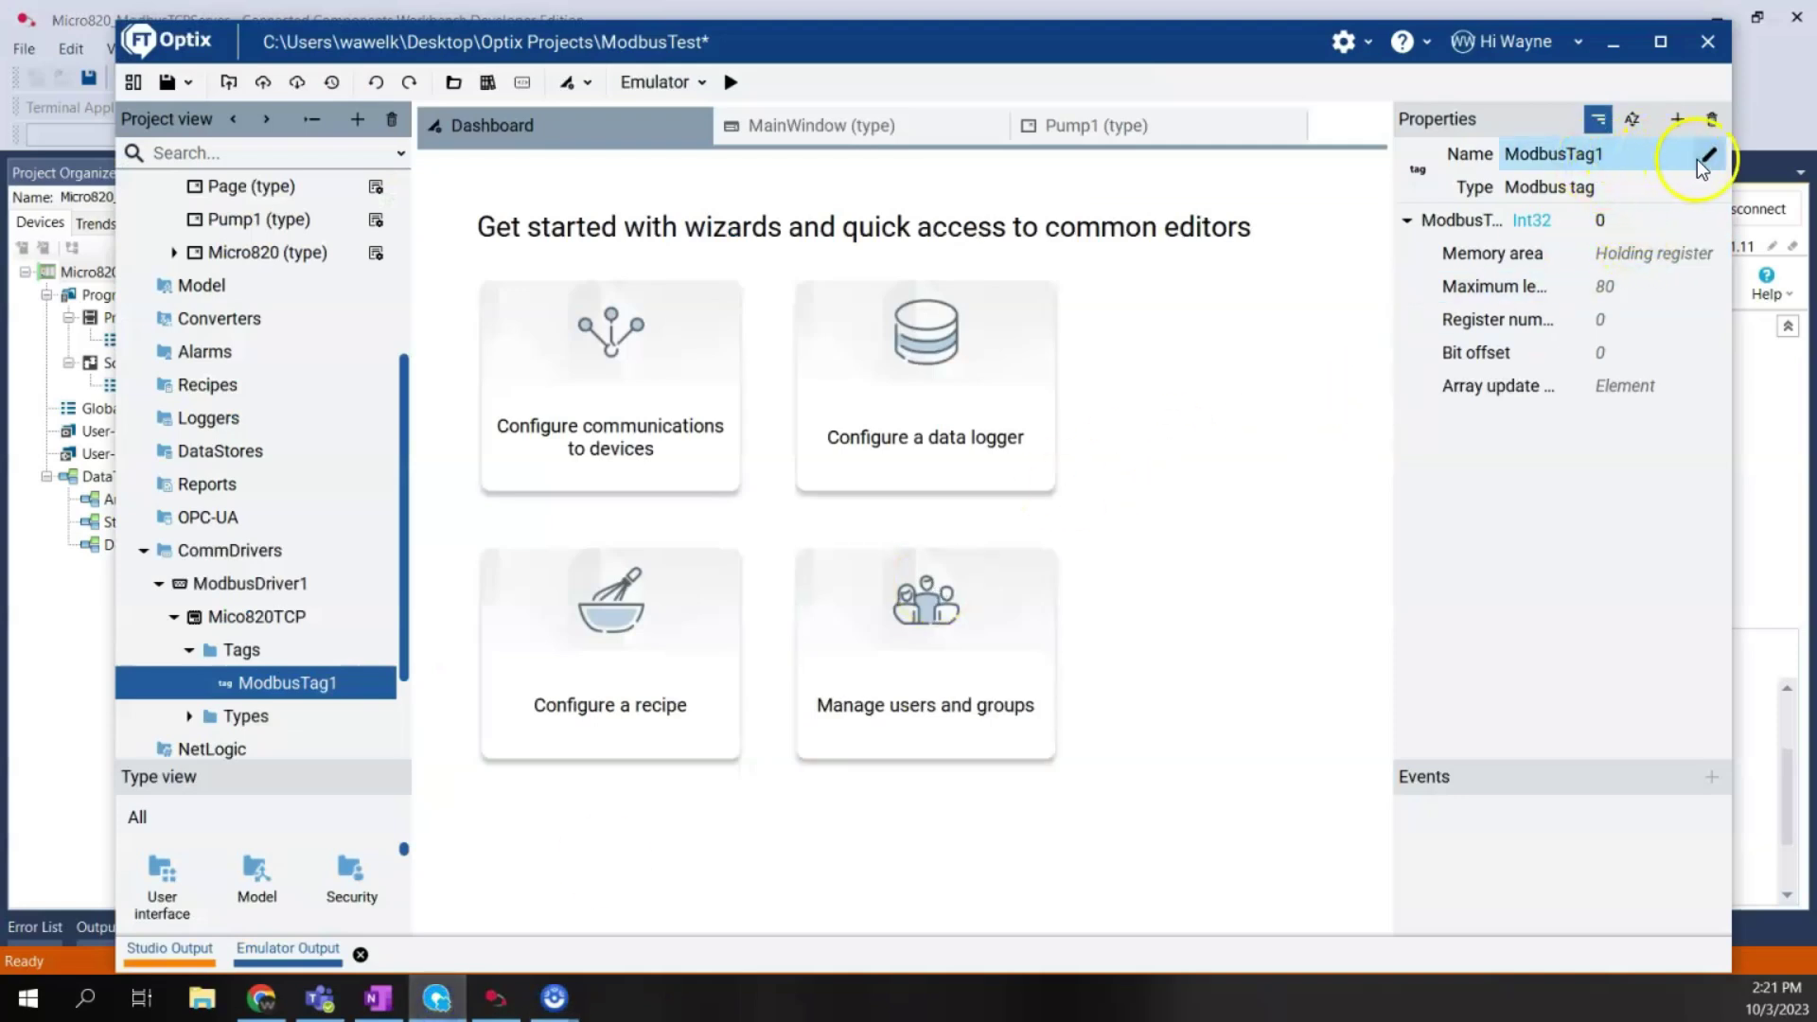
click(1706, 157)
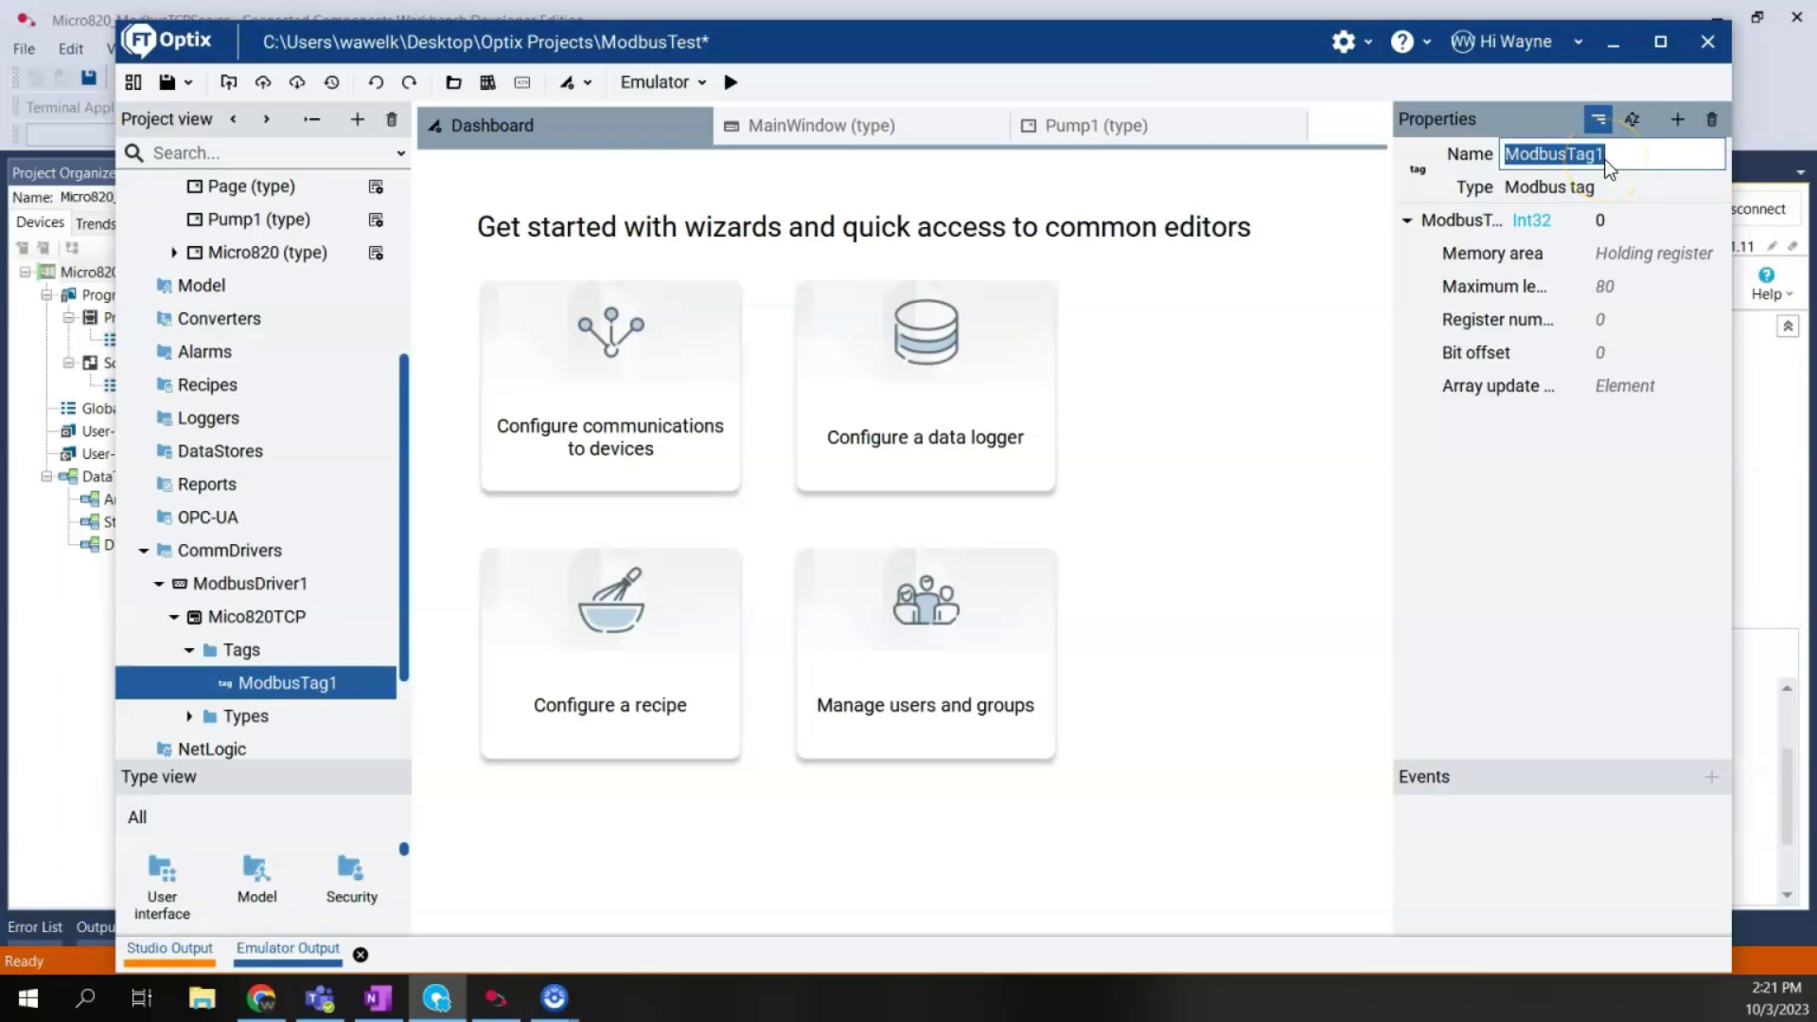
text(Start)
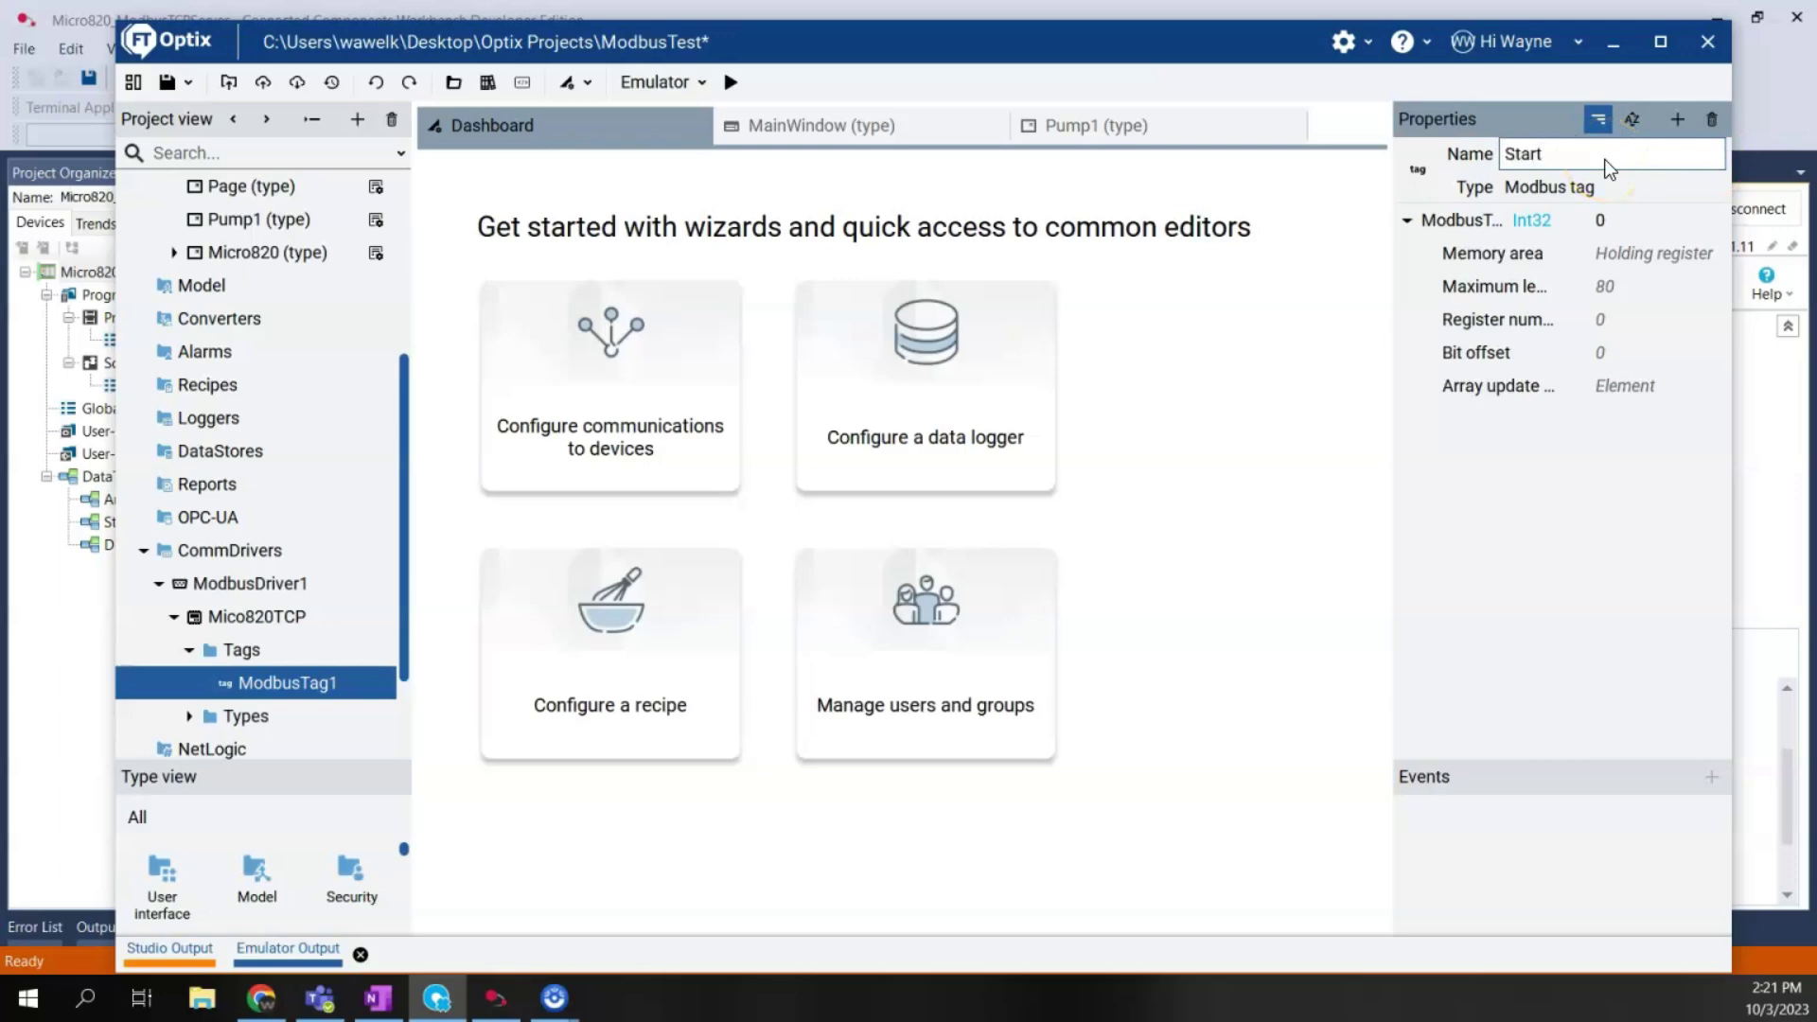
key(Return)
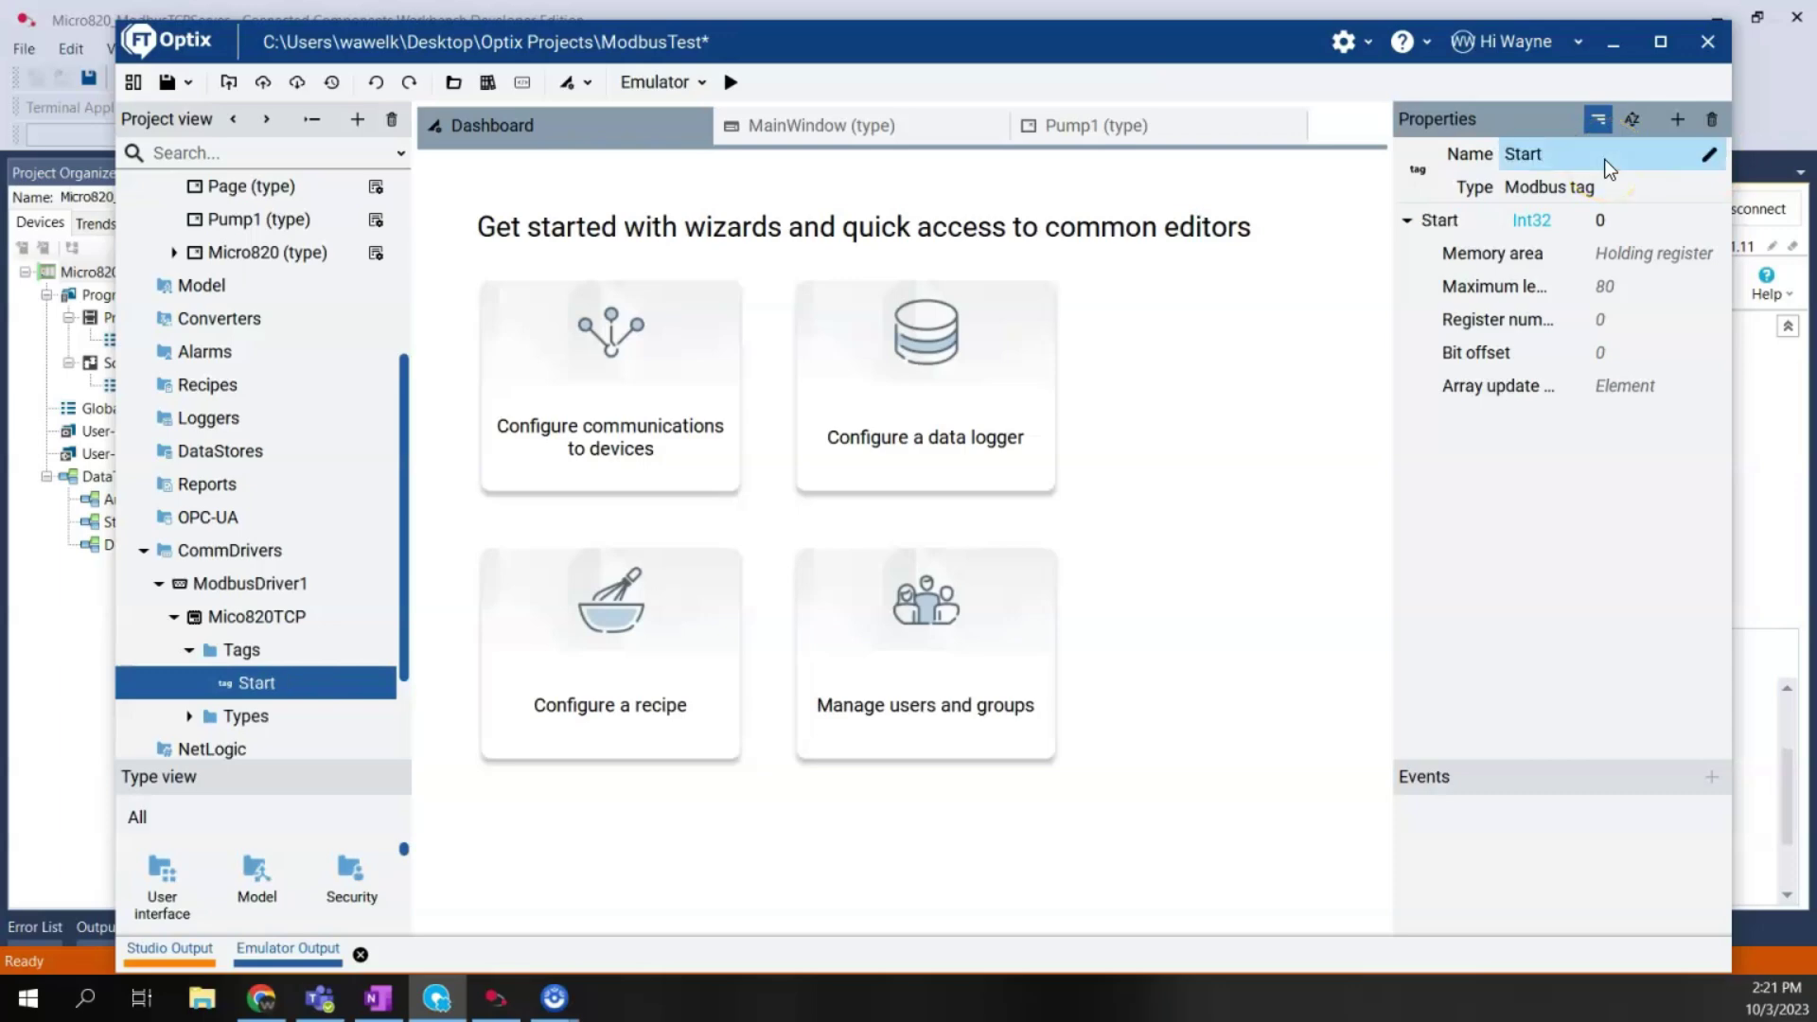
Step: Set the Start tag's data type to Boolean and its memory area to Coil
click(1535, 224)
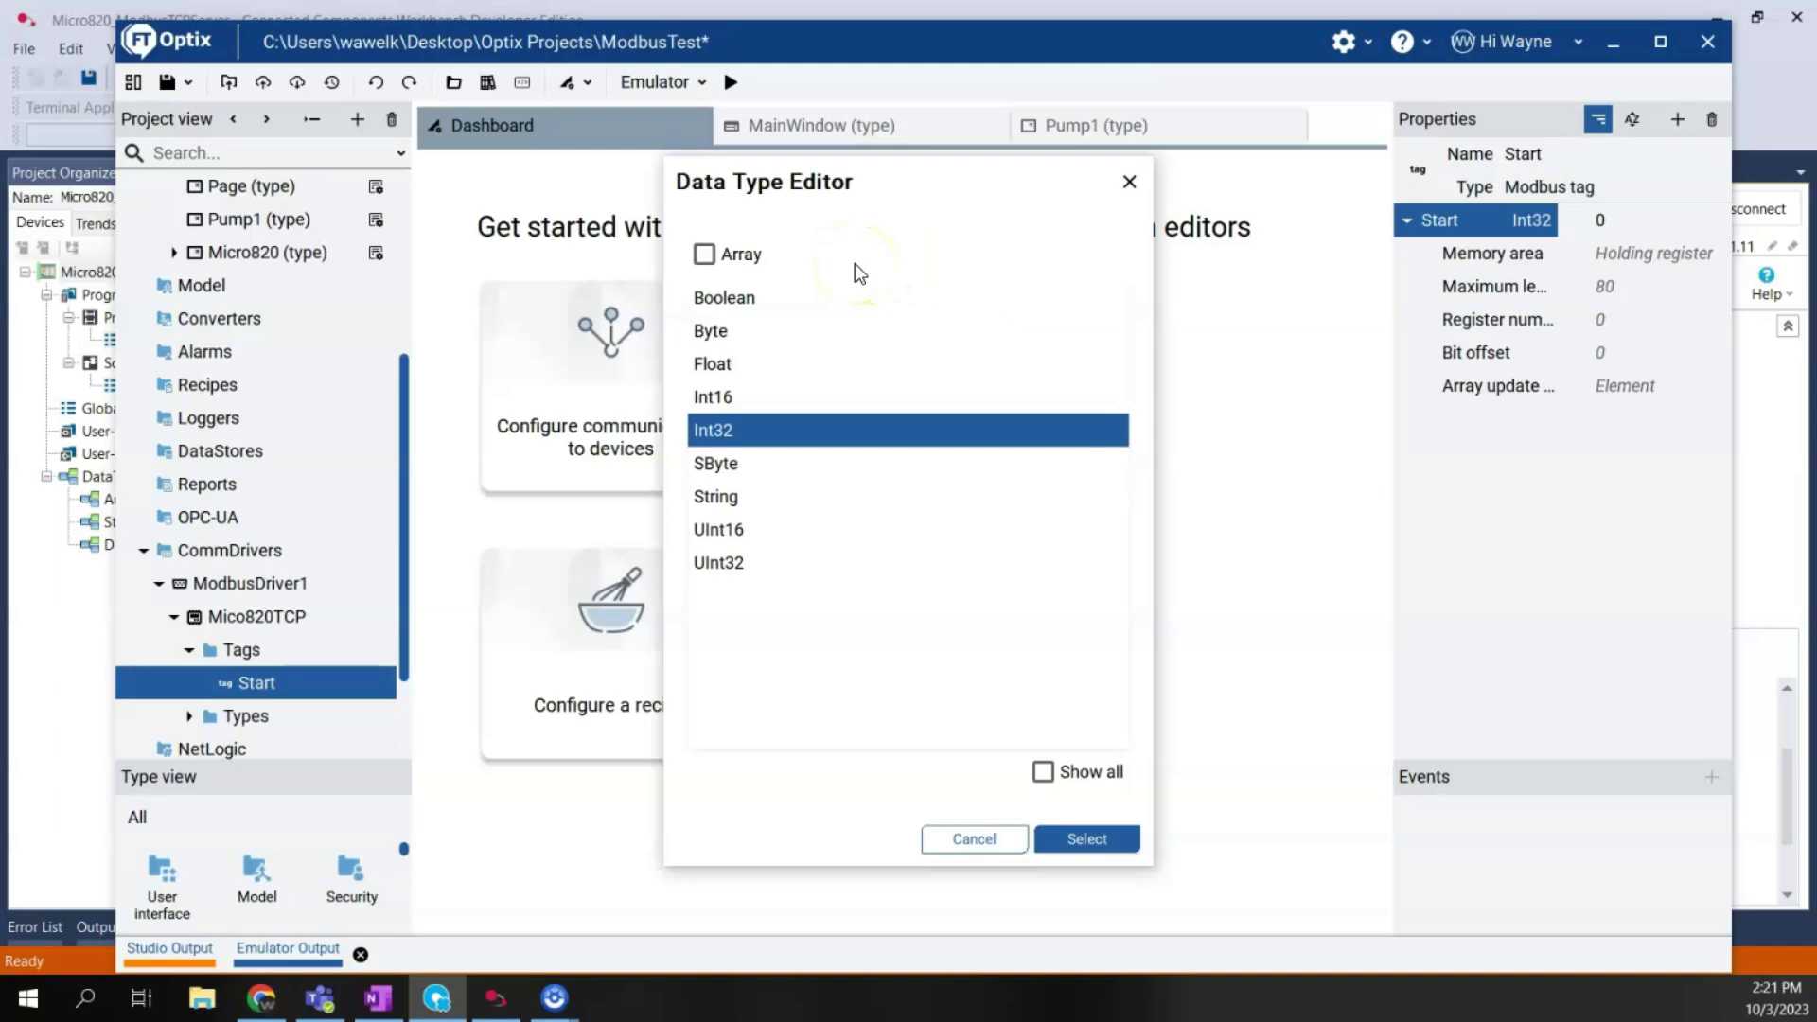
click(751, 298)
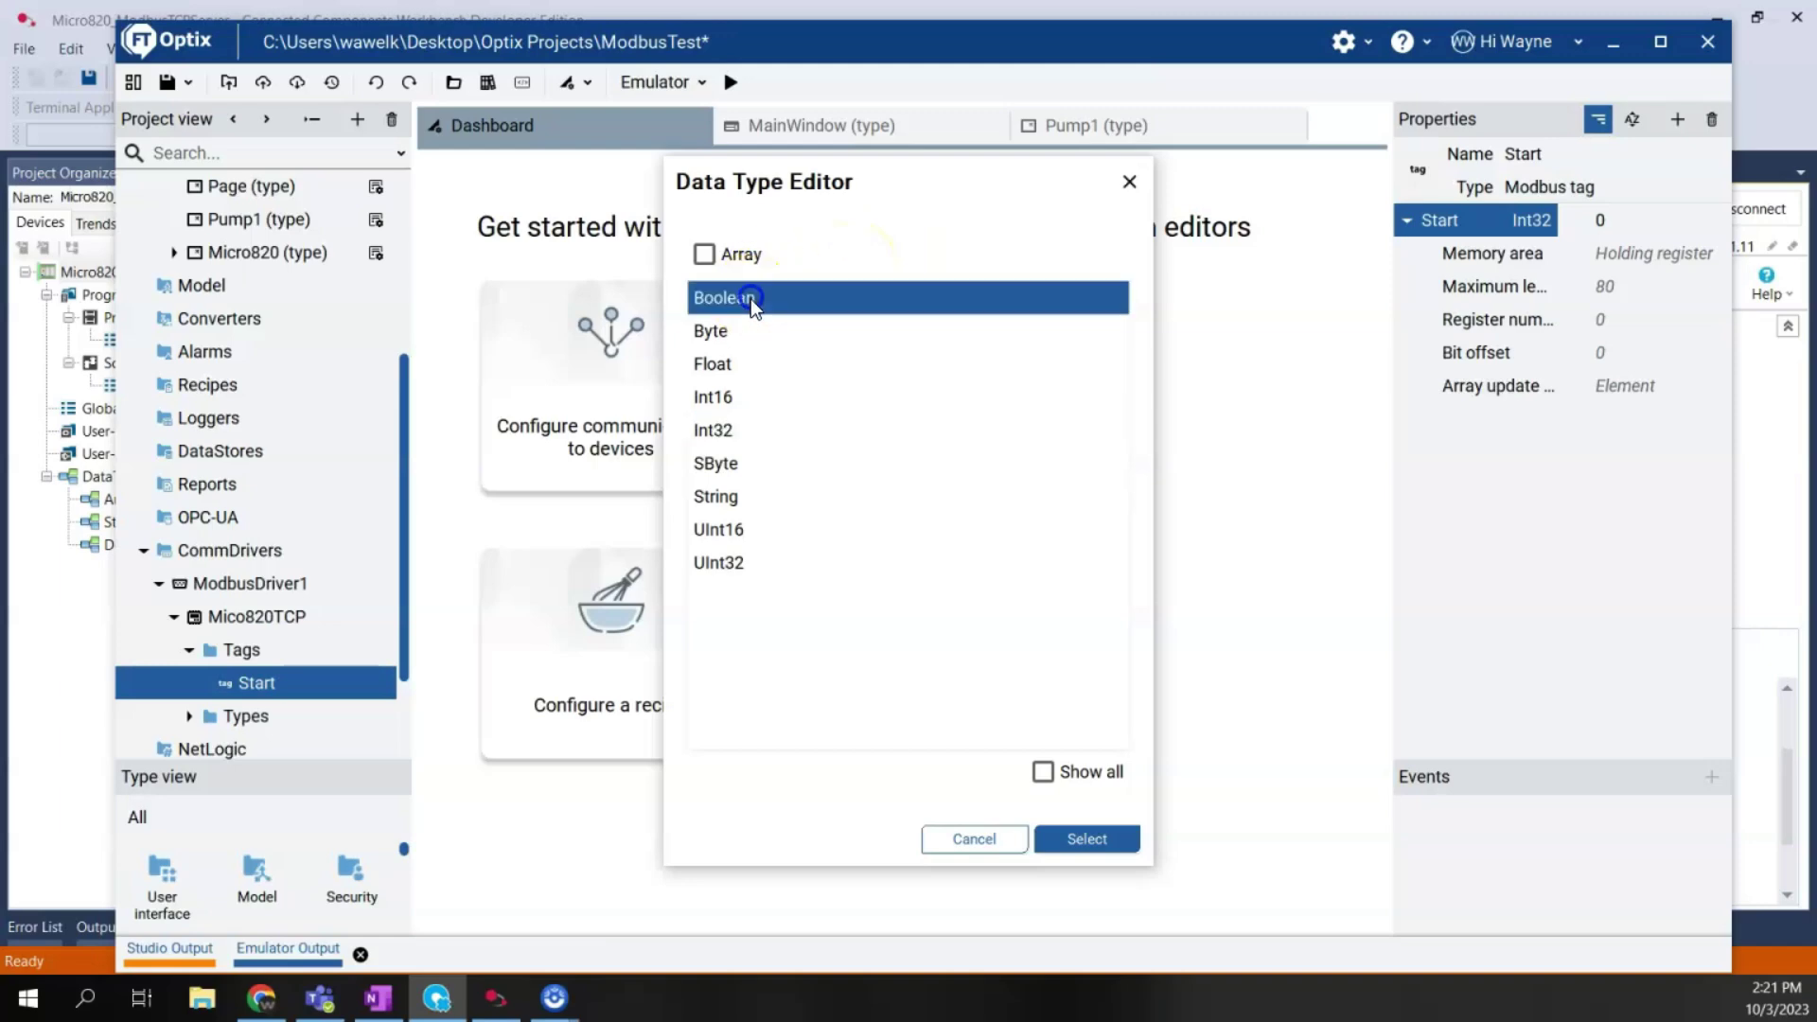
click(1087, 841)
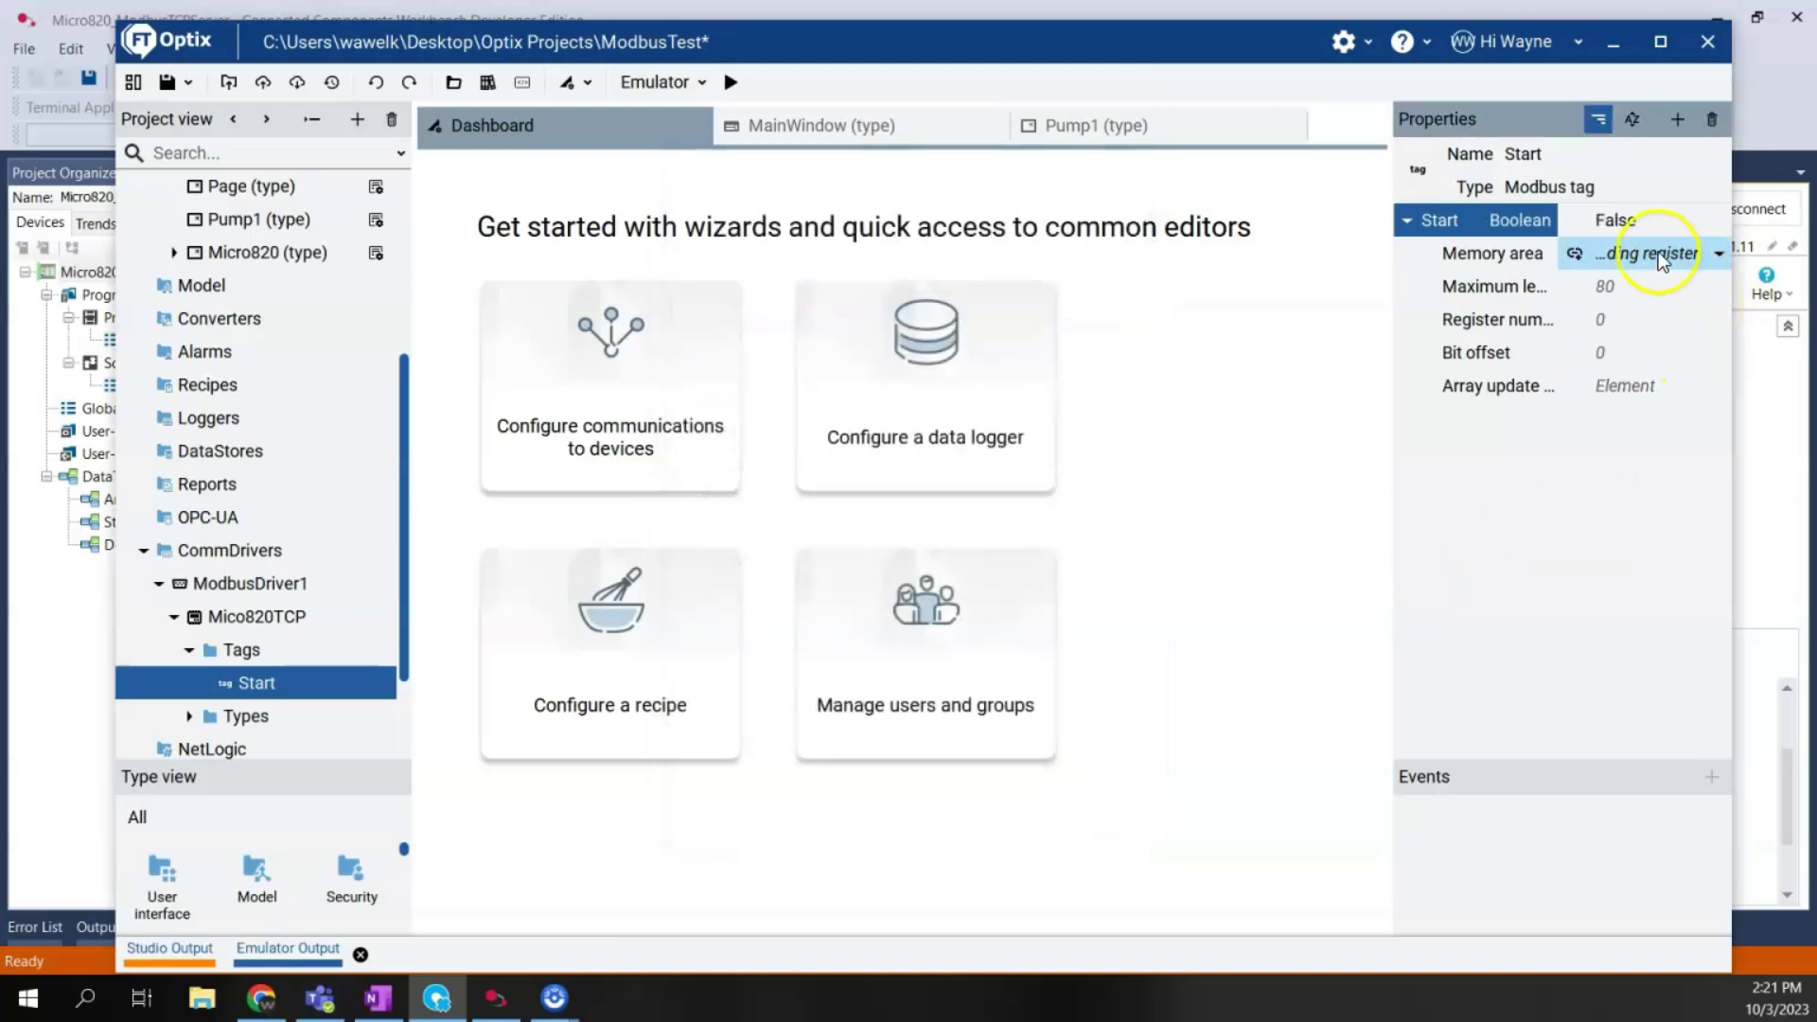
click(1727, 253)
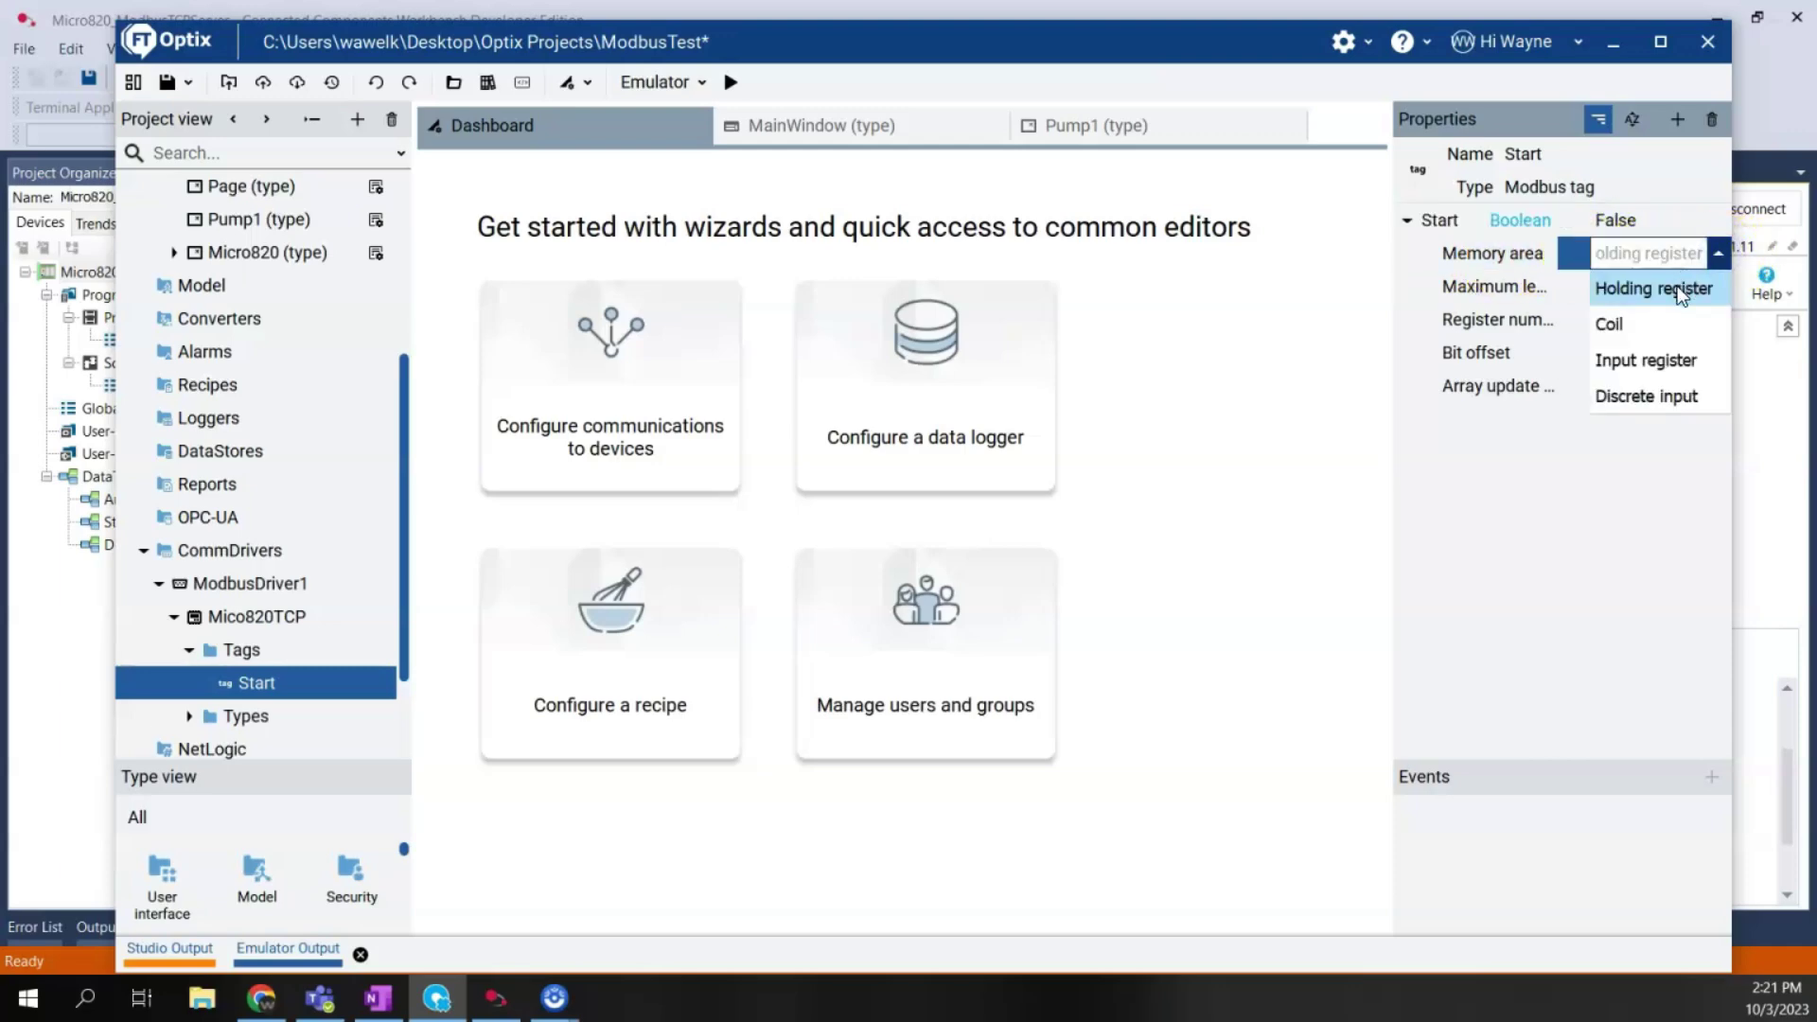
click(1683, 361)
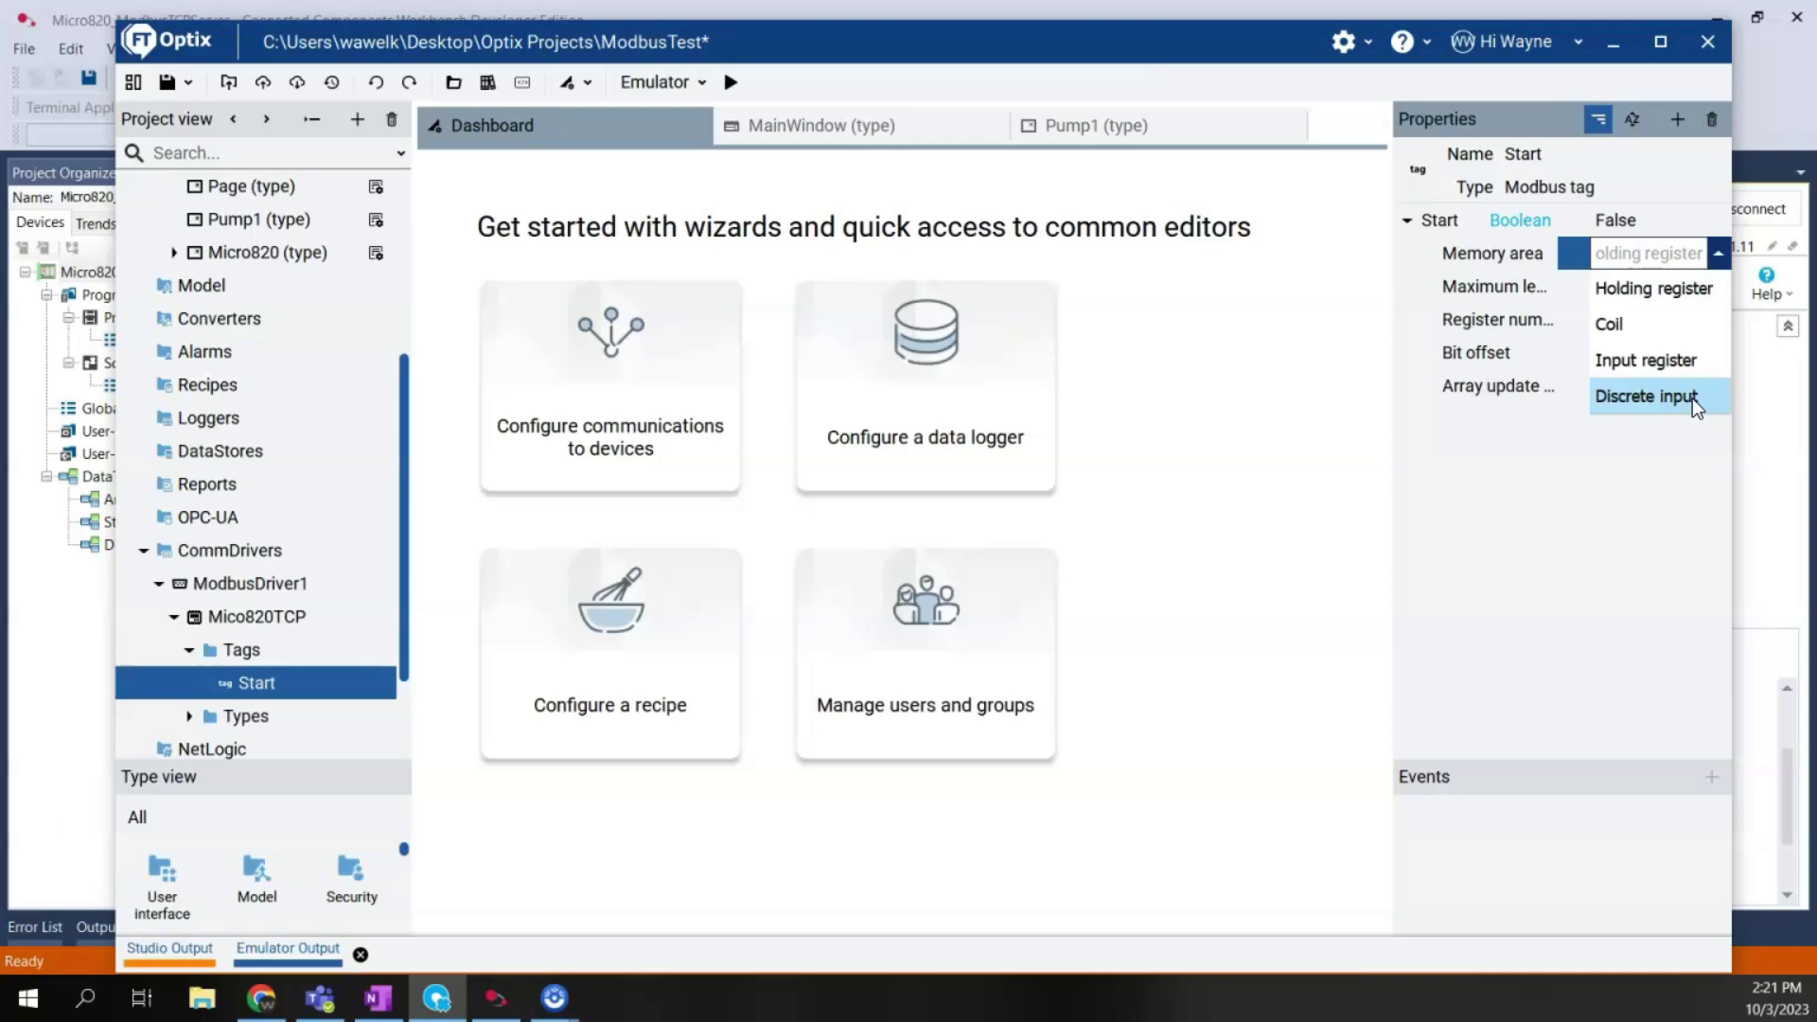
click(1647, 362)
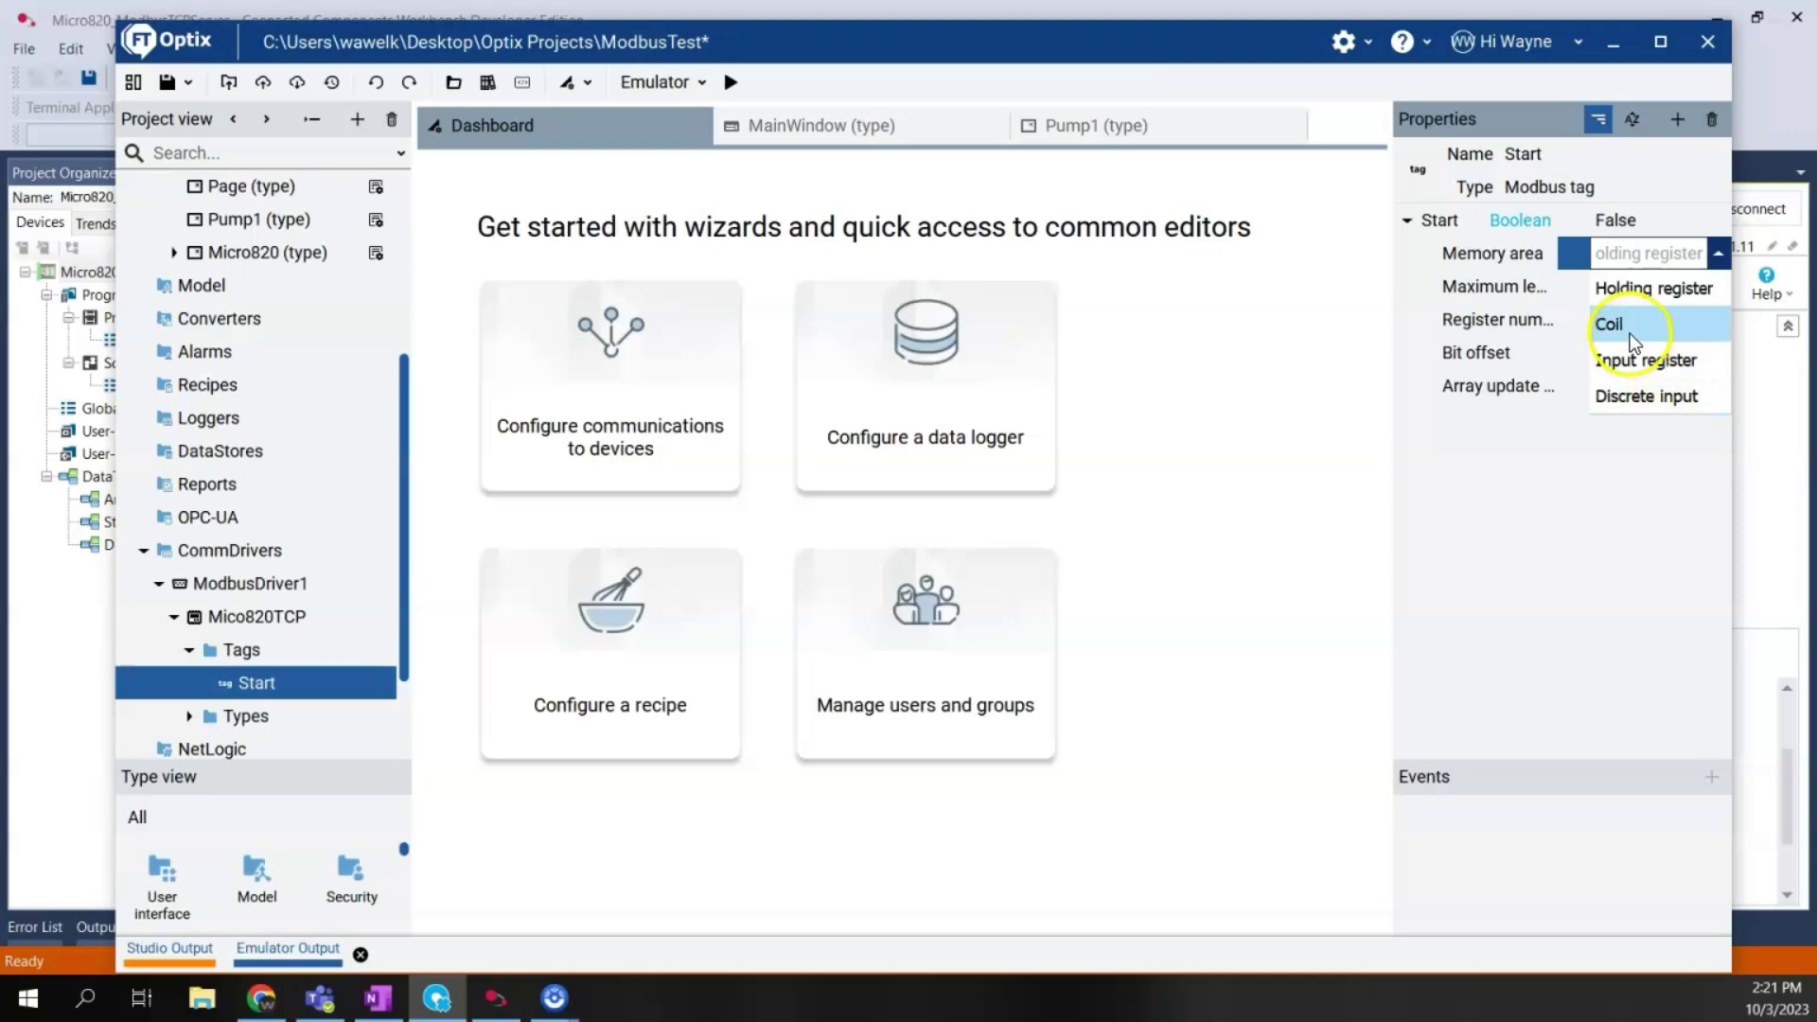
click(1630, 331)
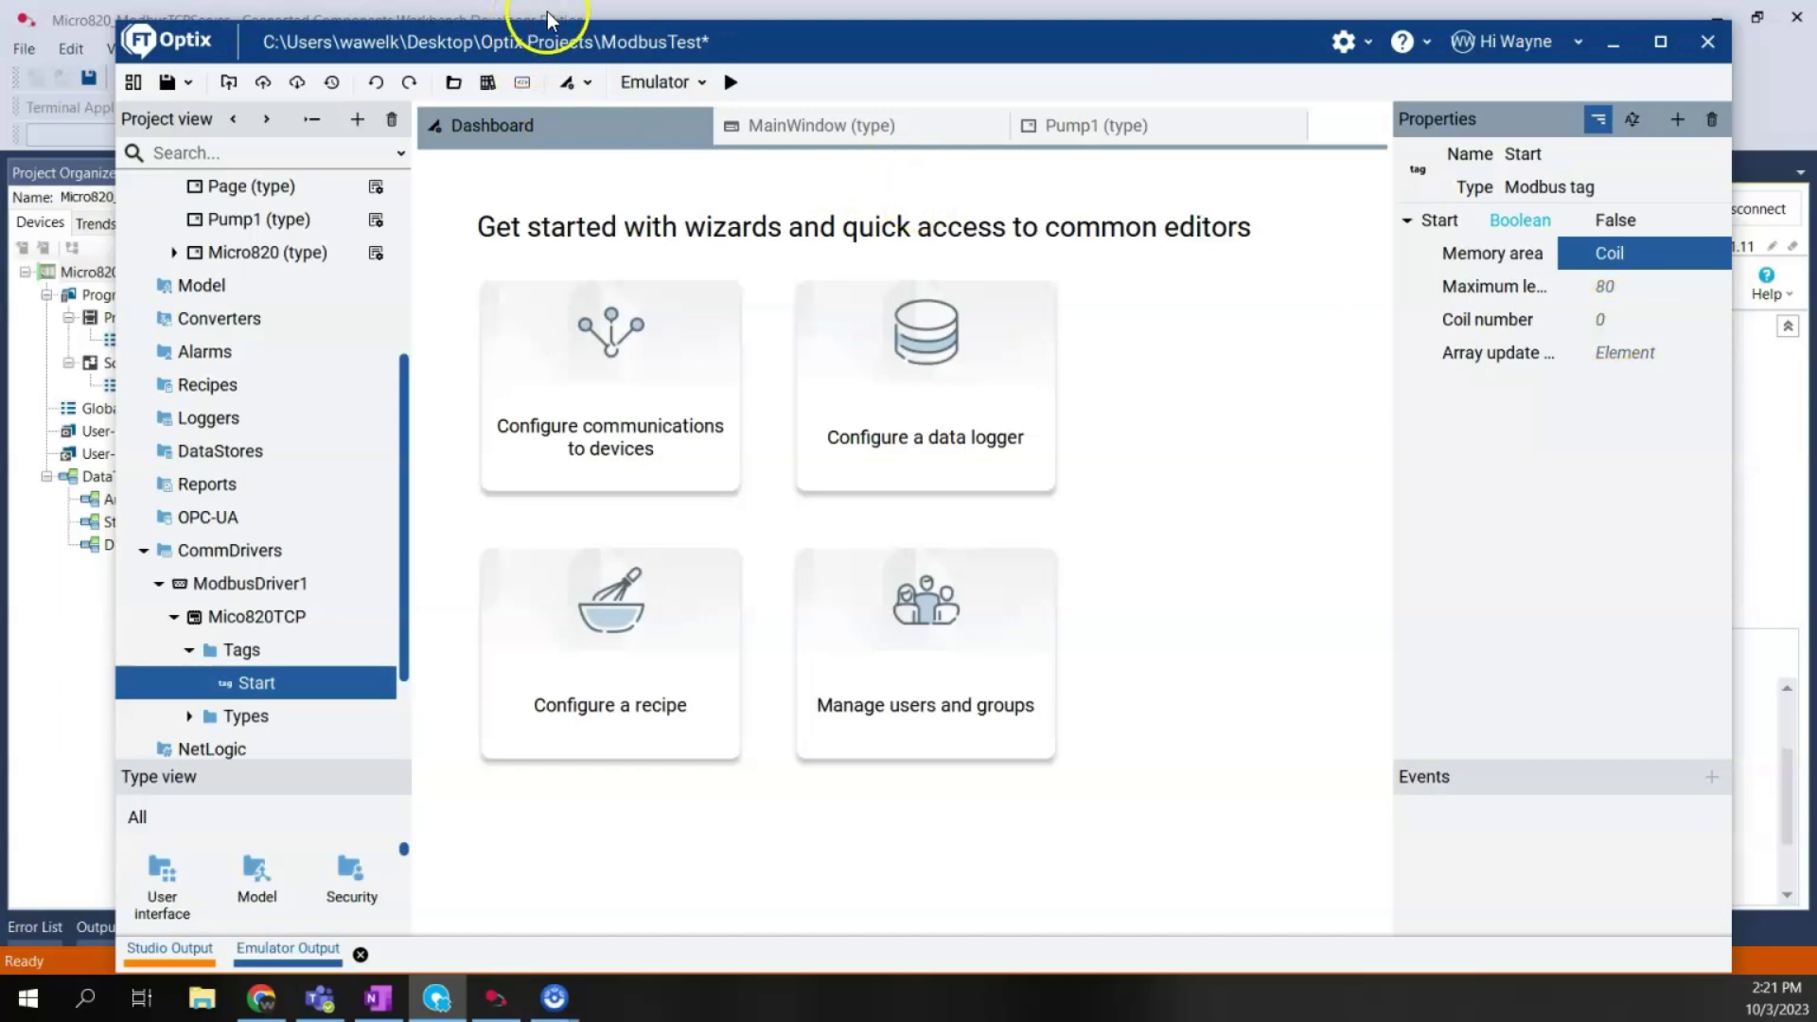
Step: Check the Remote_Start mapping in Connected Components Workbench, and review the Start tag's coil number and array update options in FactoryTalk Optix Studio
click(494, 13)
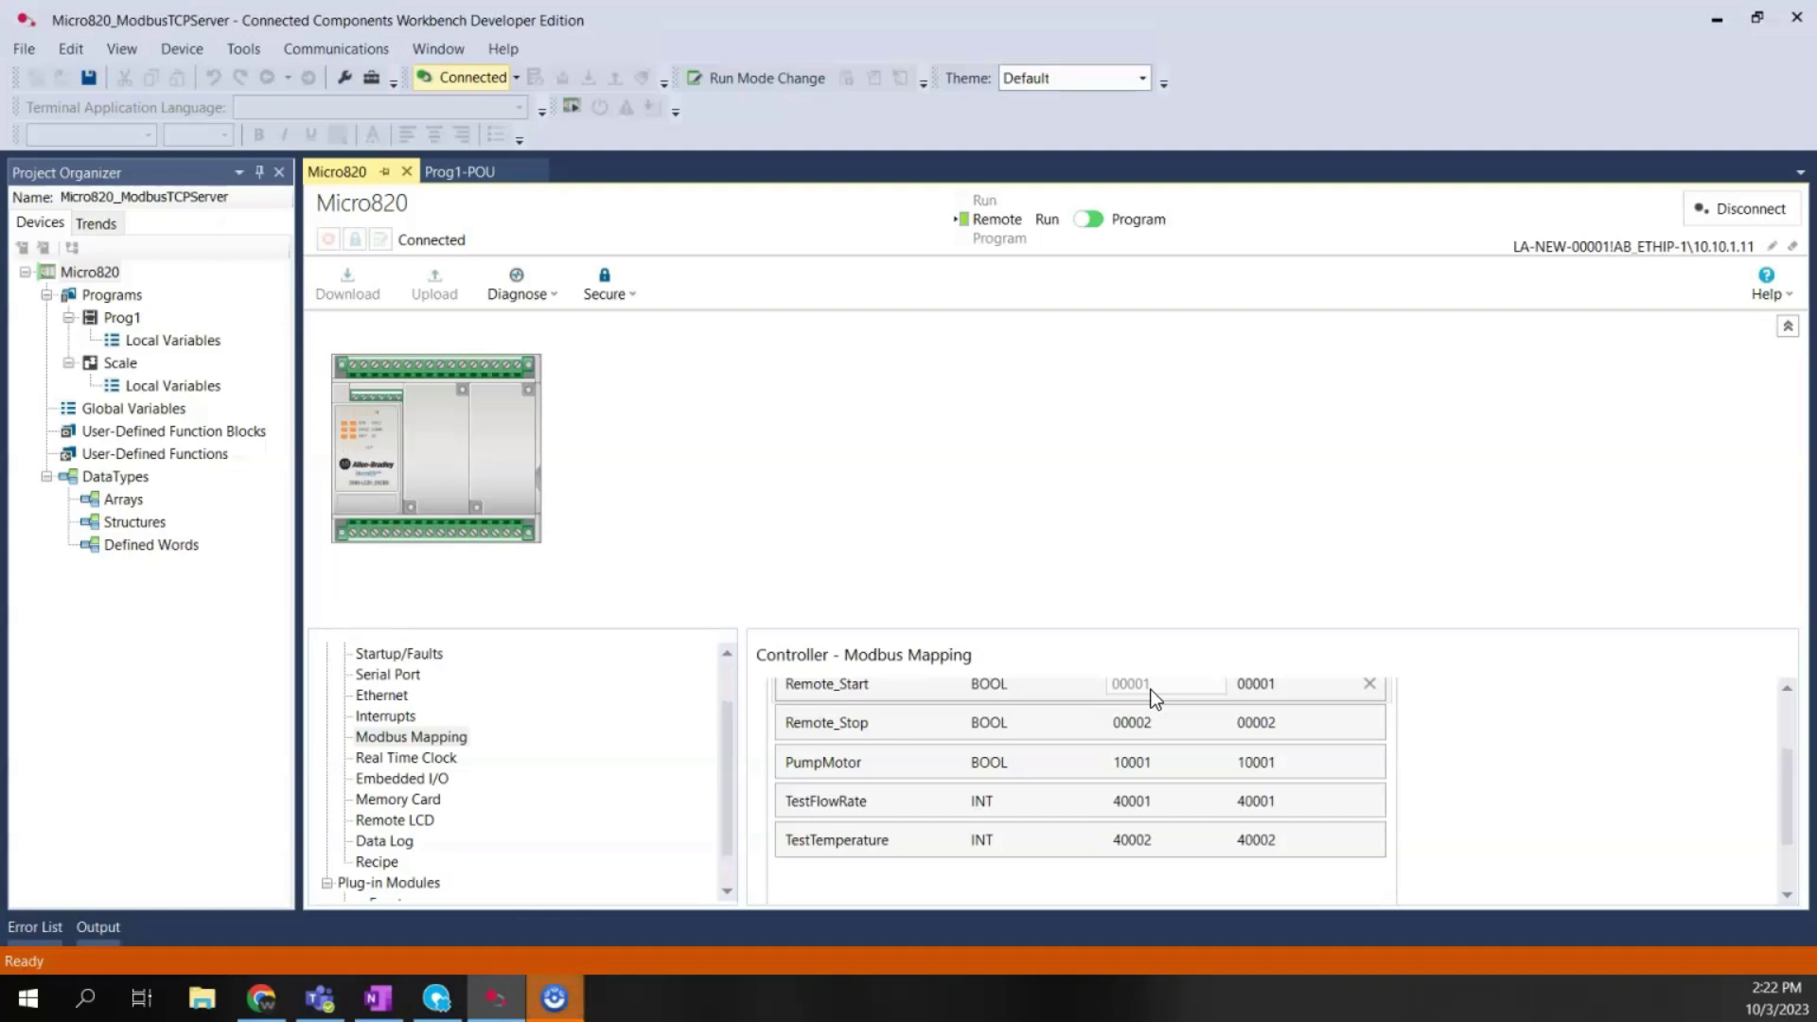
click(437, 999)
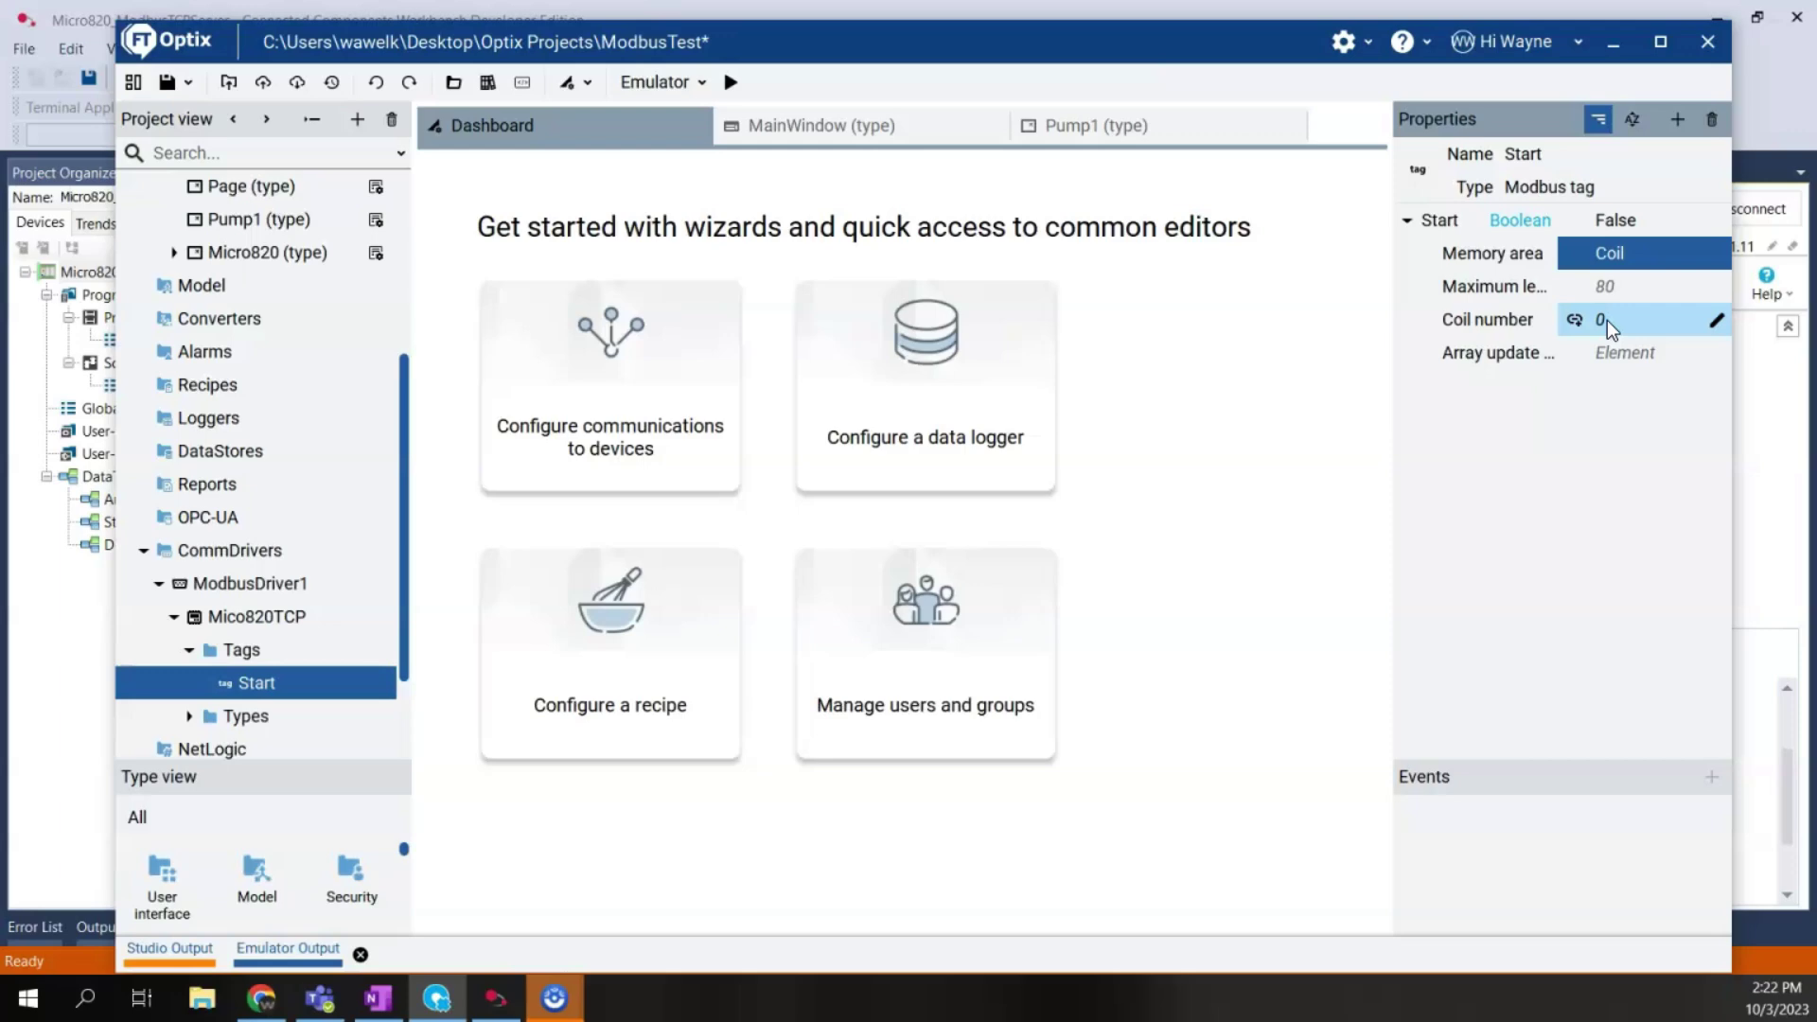
click(1626, 356)
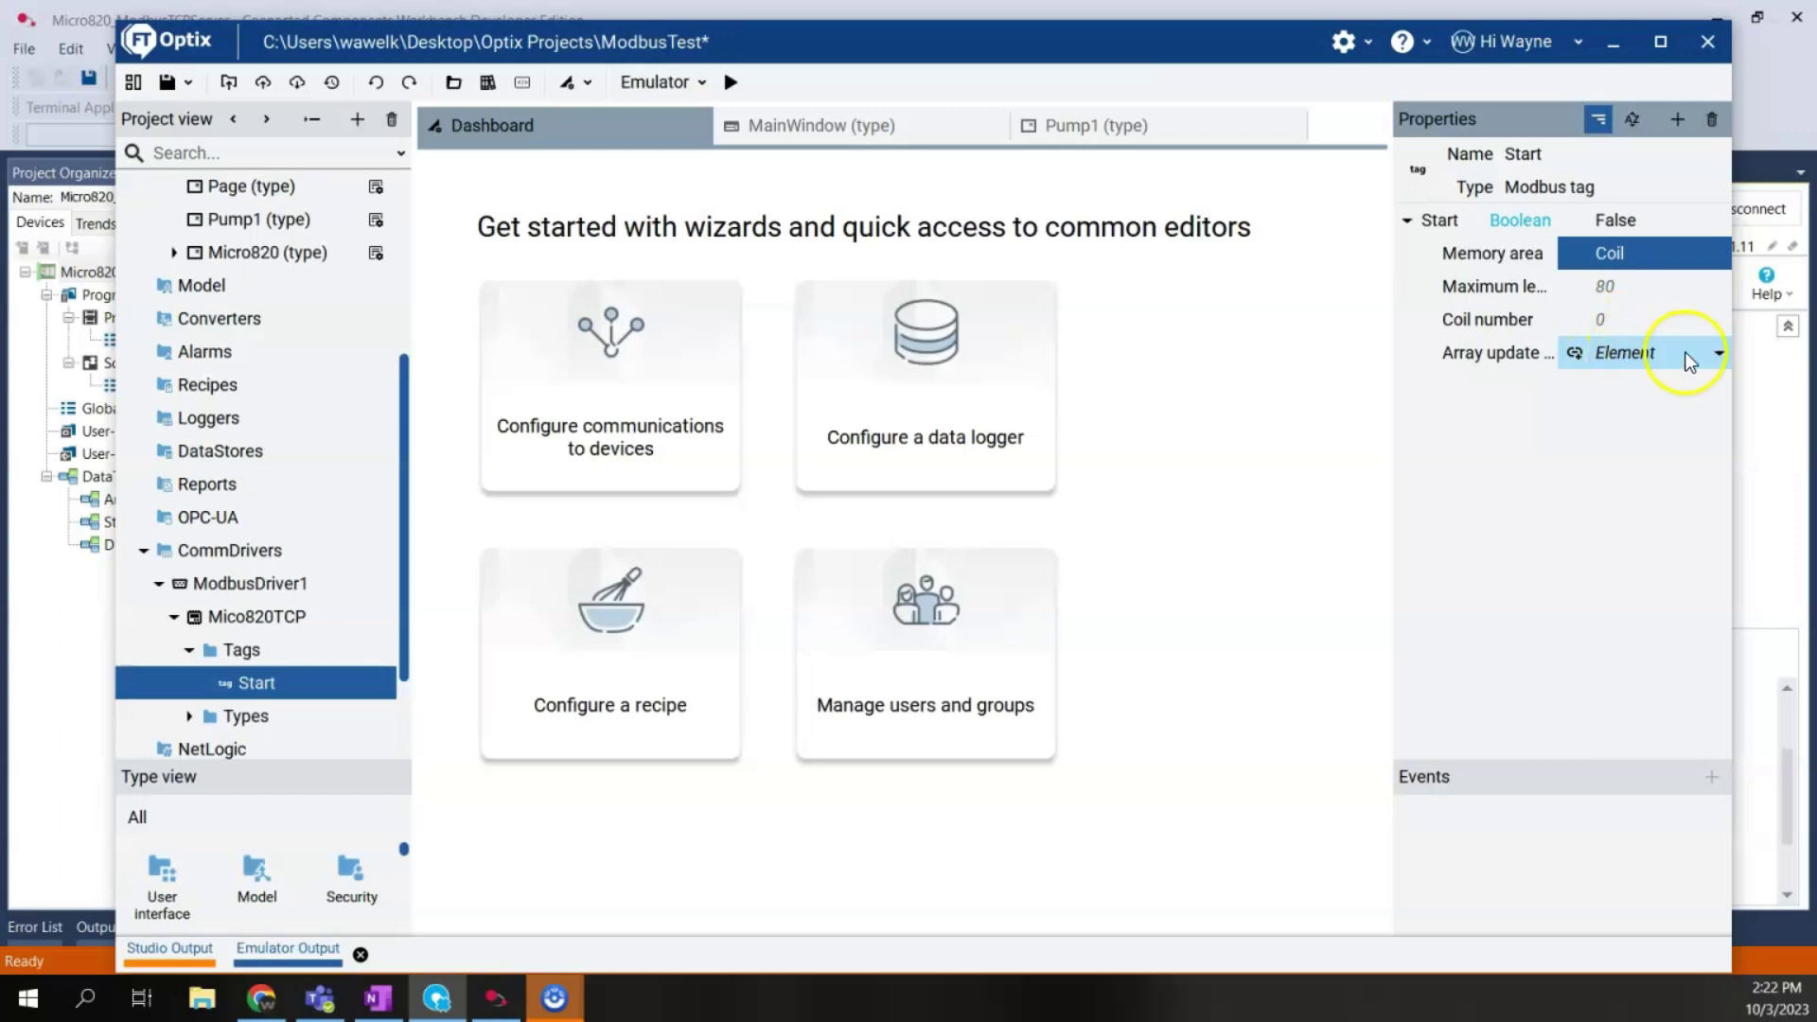
click(1720, 352)
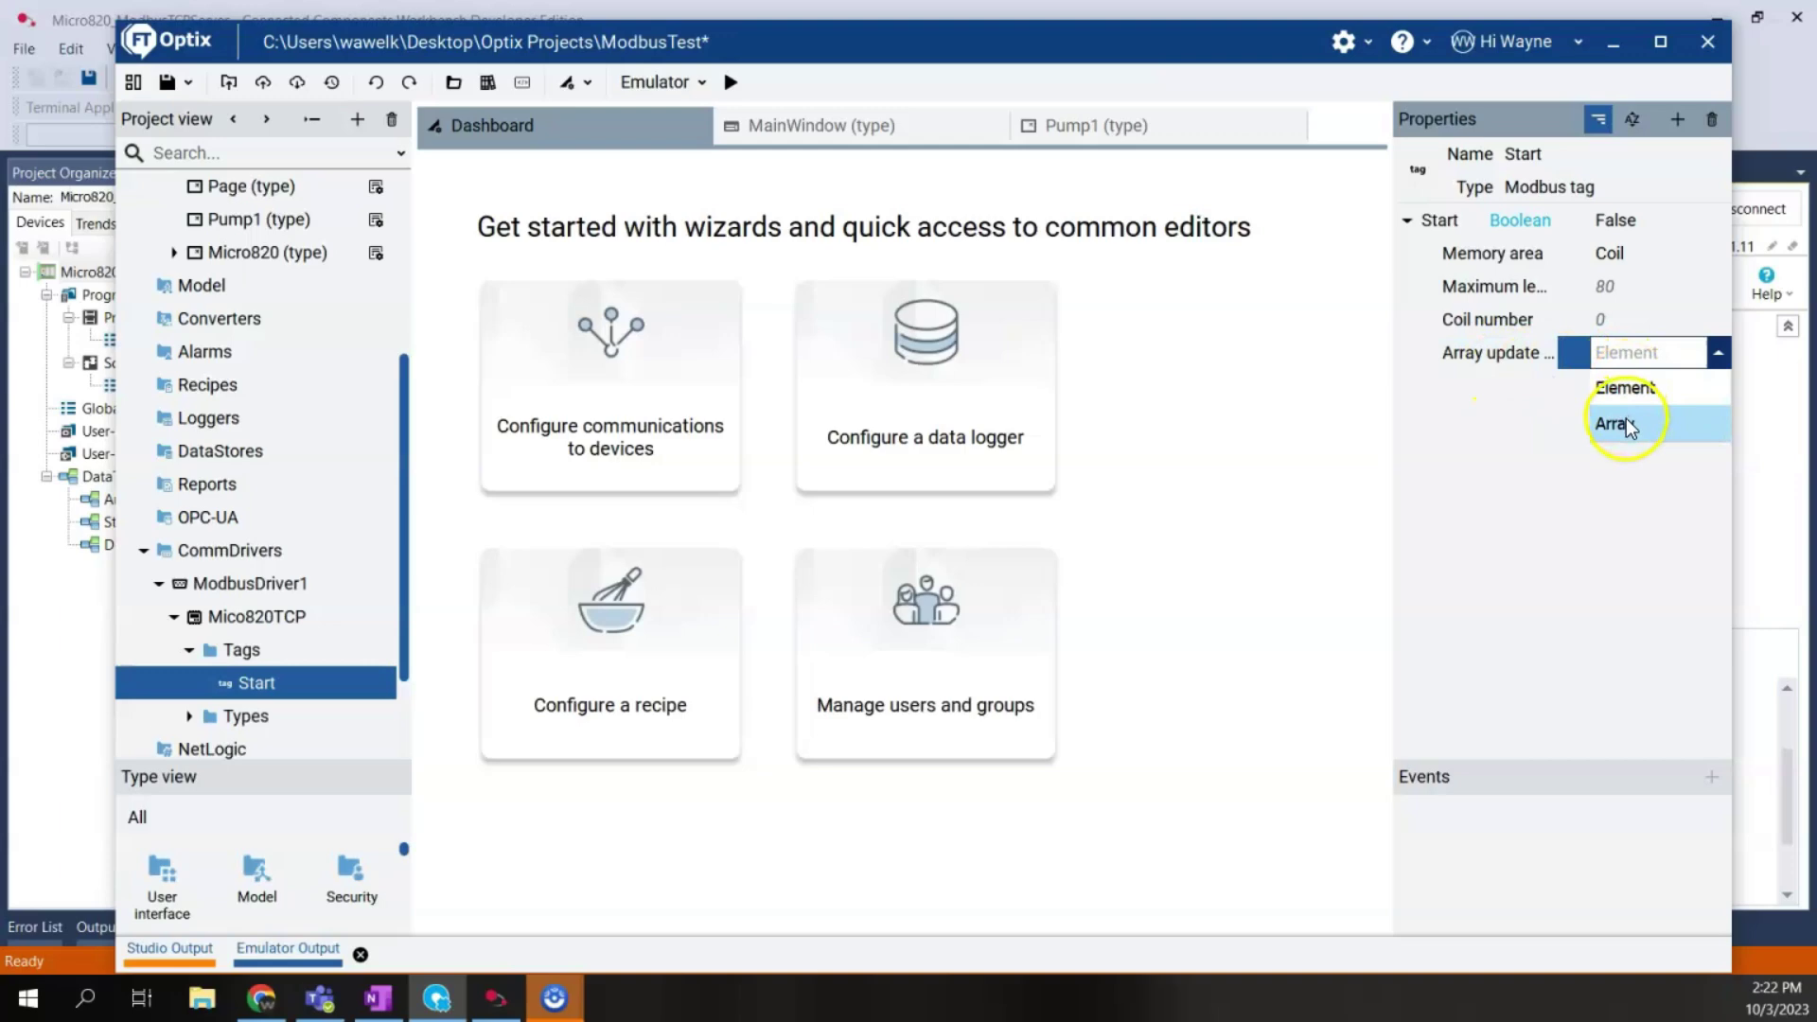
click(1635, 396)
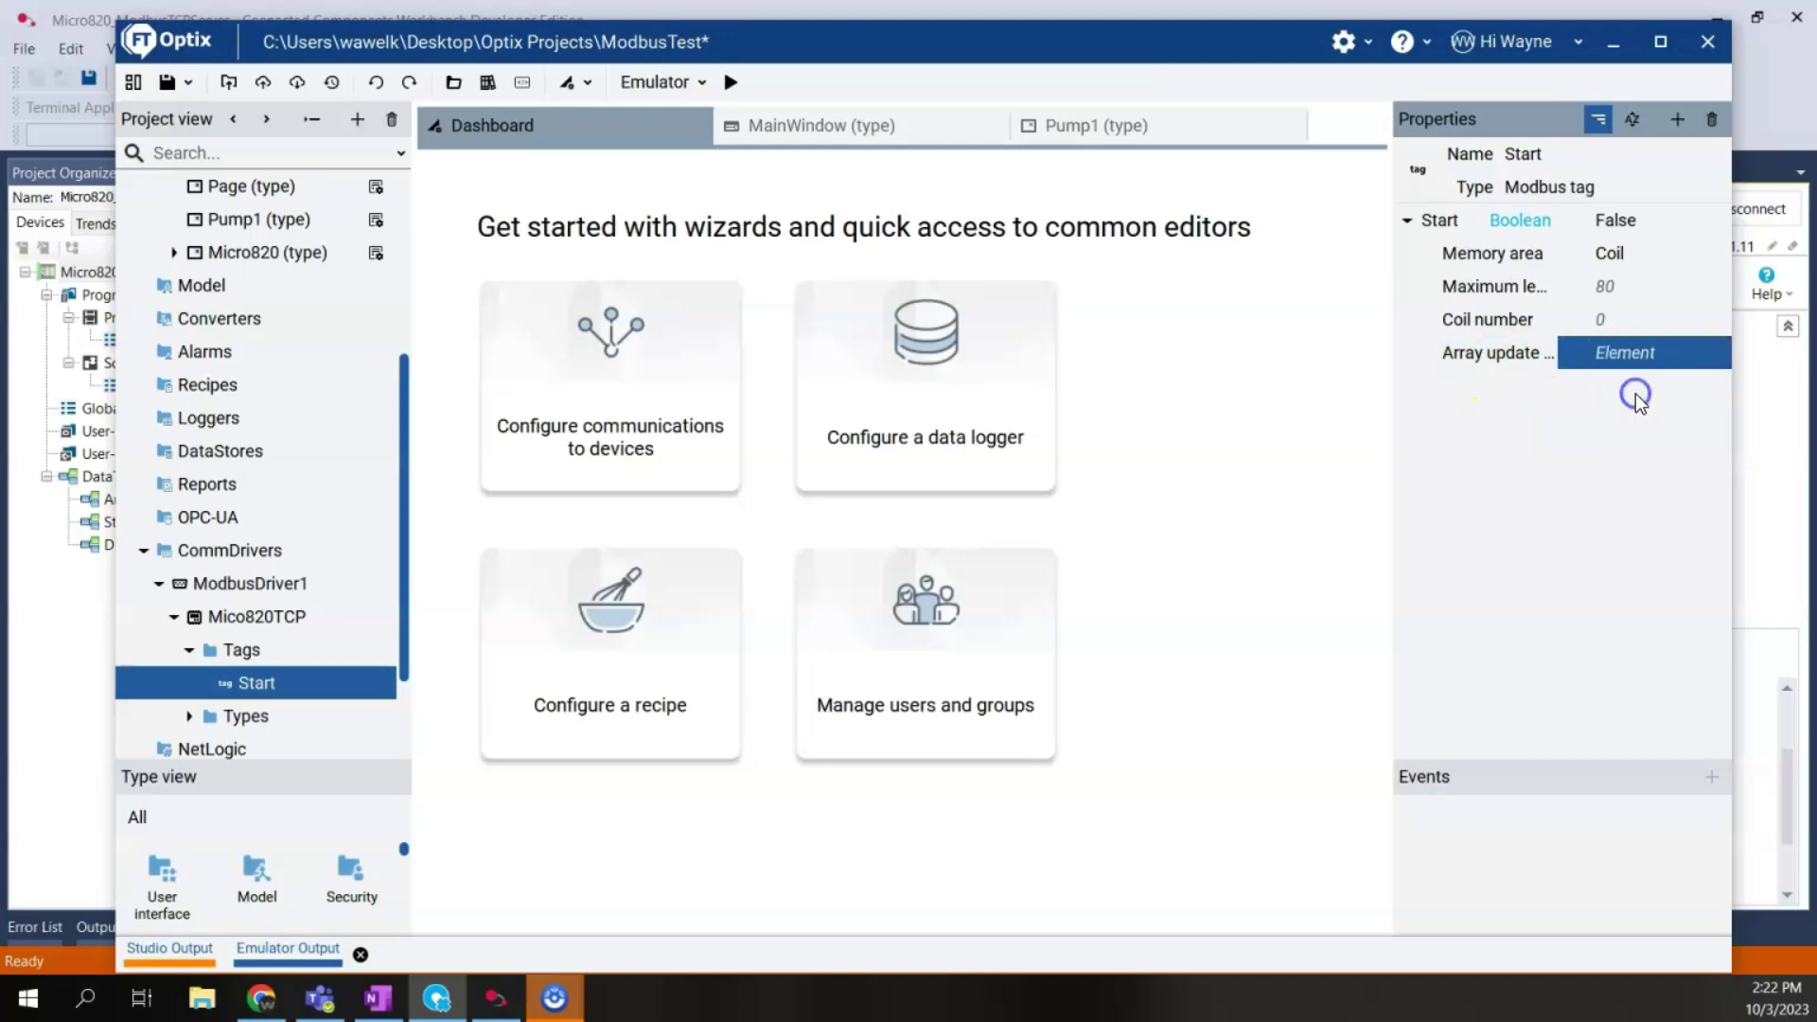
click(1604, 464)
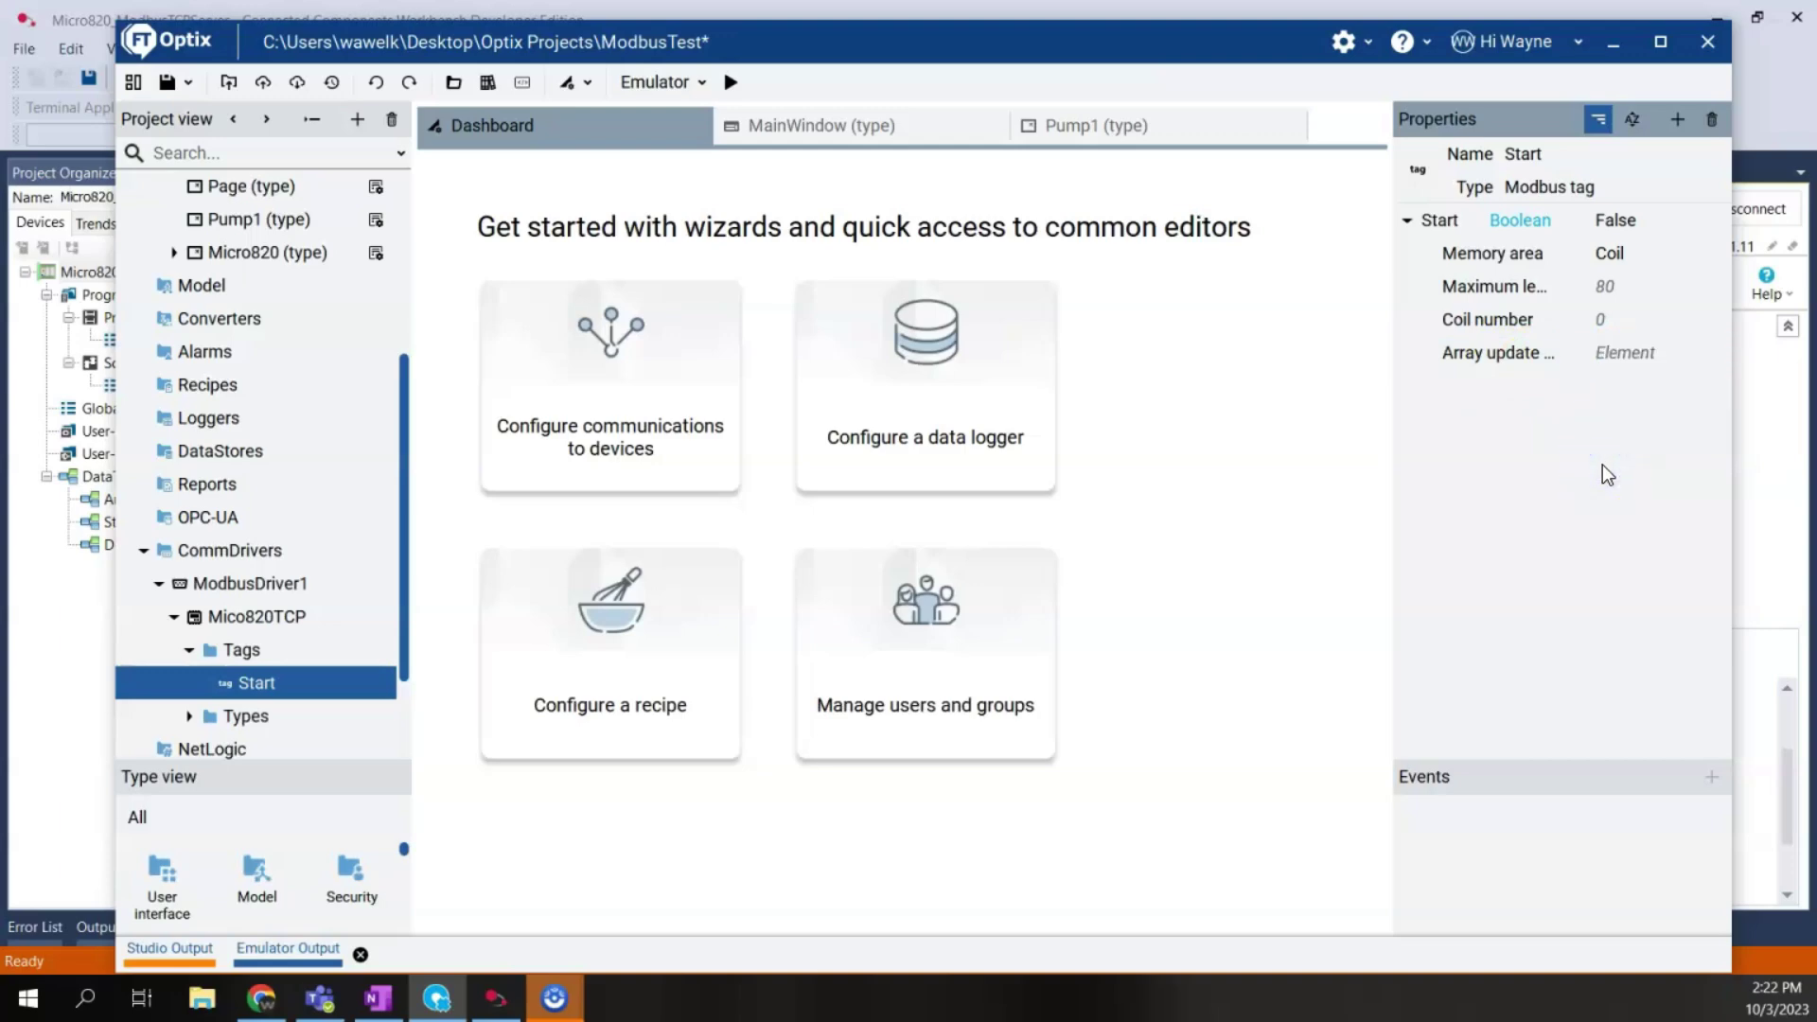
Step: Add a second Modbus tag to the Mico820TCP station's Tags folder
right_click(248, 655)
mouse_move(265, 666)
click(516, 670)
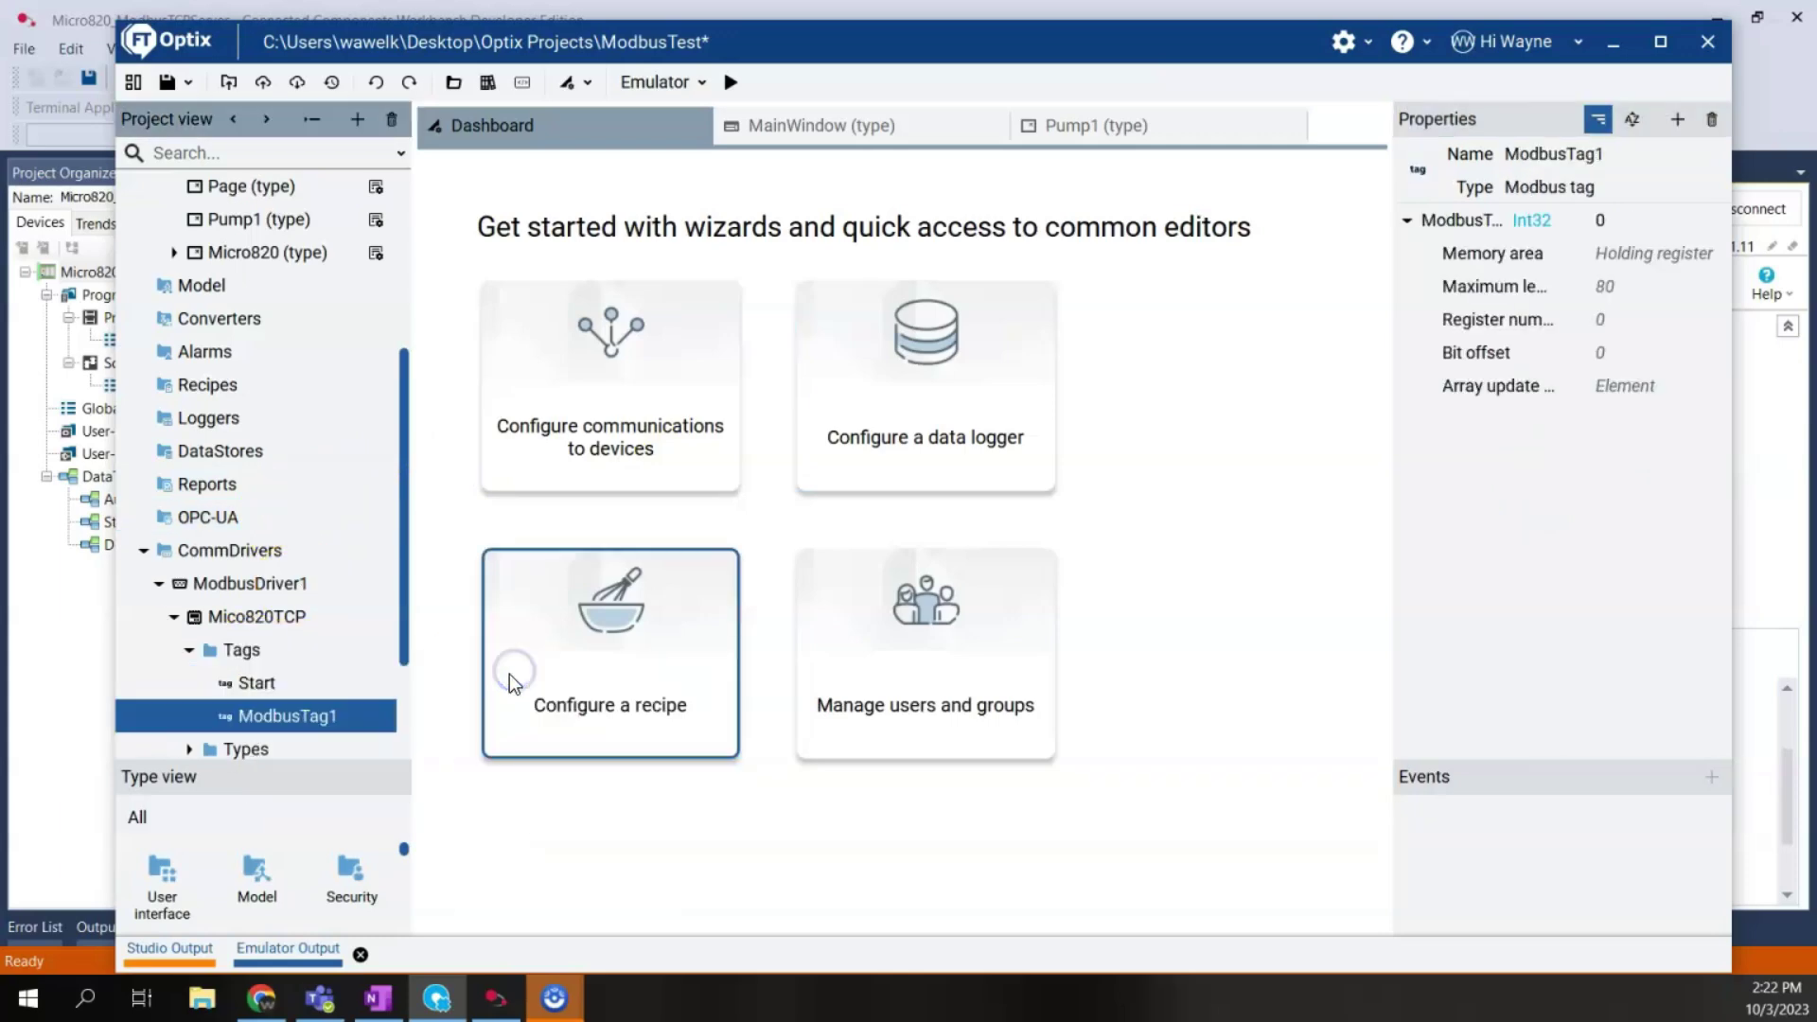
Step: Rename the second Modbus tag as Stop and set its data type to Boolean
click(1725, 156)
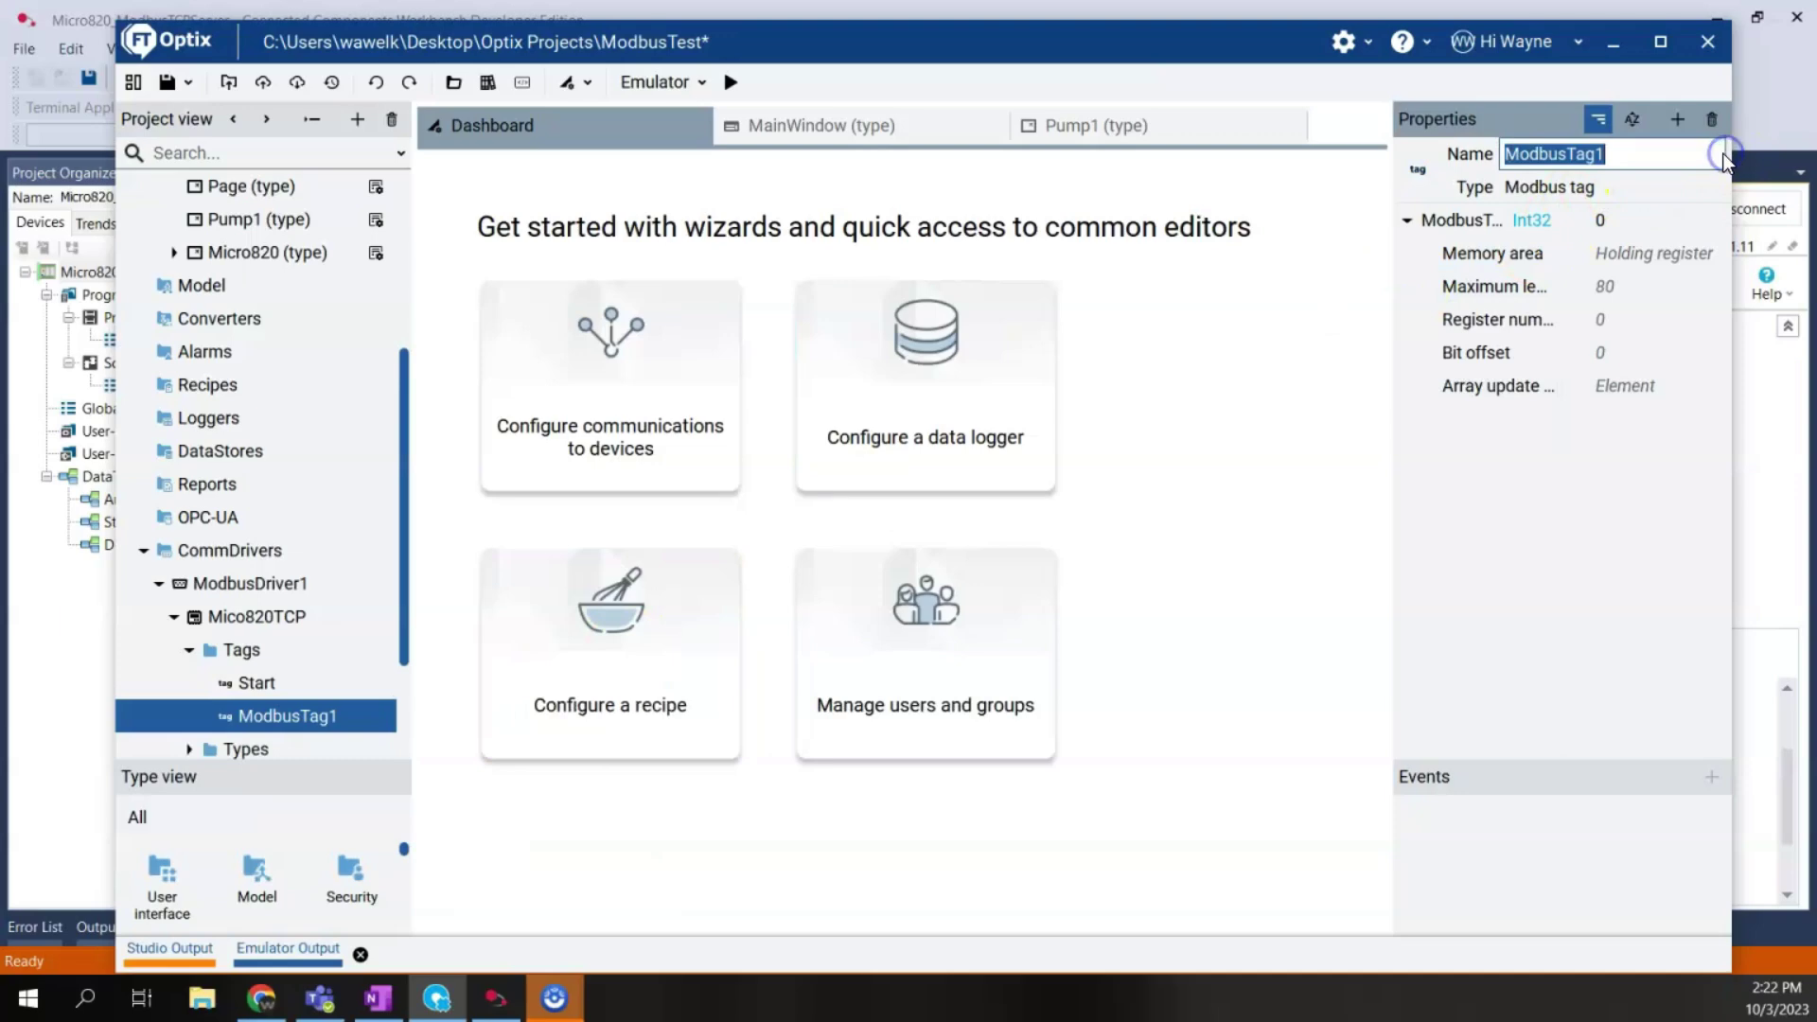
text(Stop)
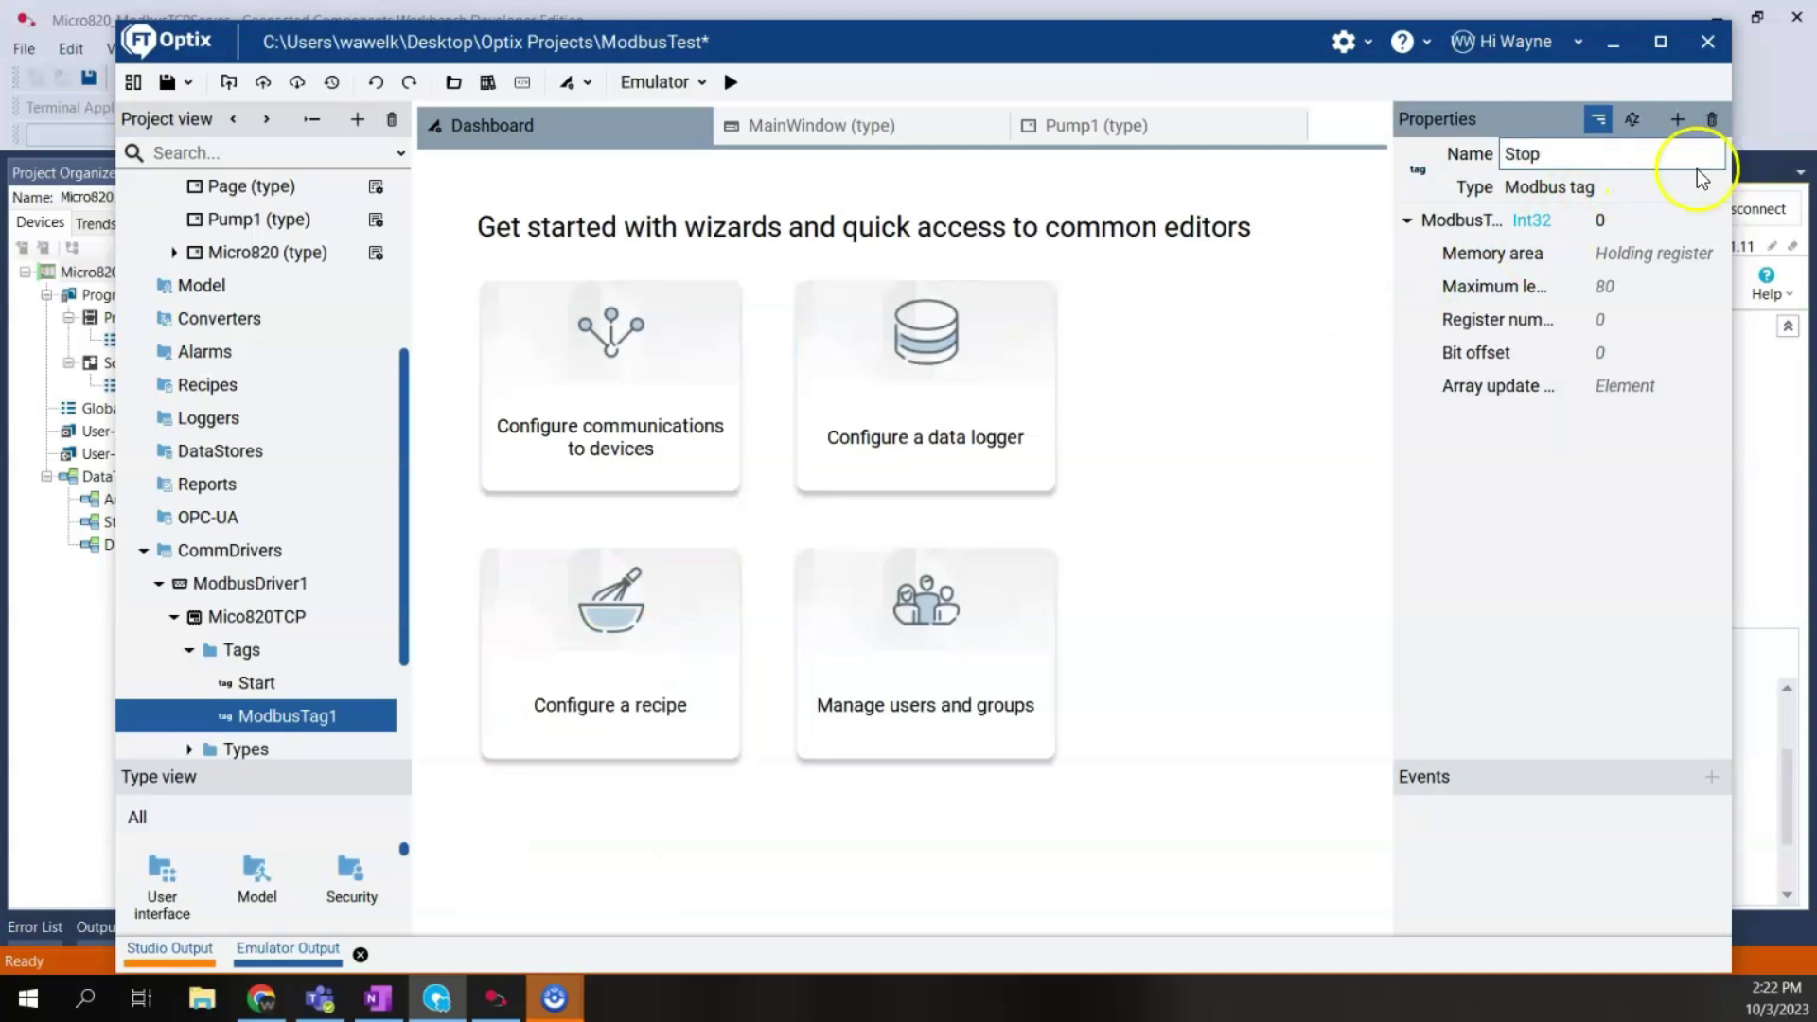
click(1549, 221)
click(724, 298)
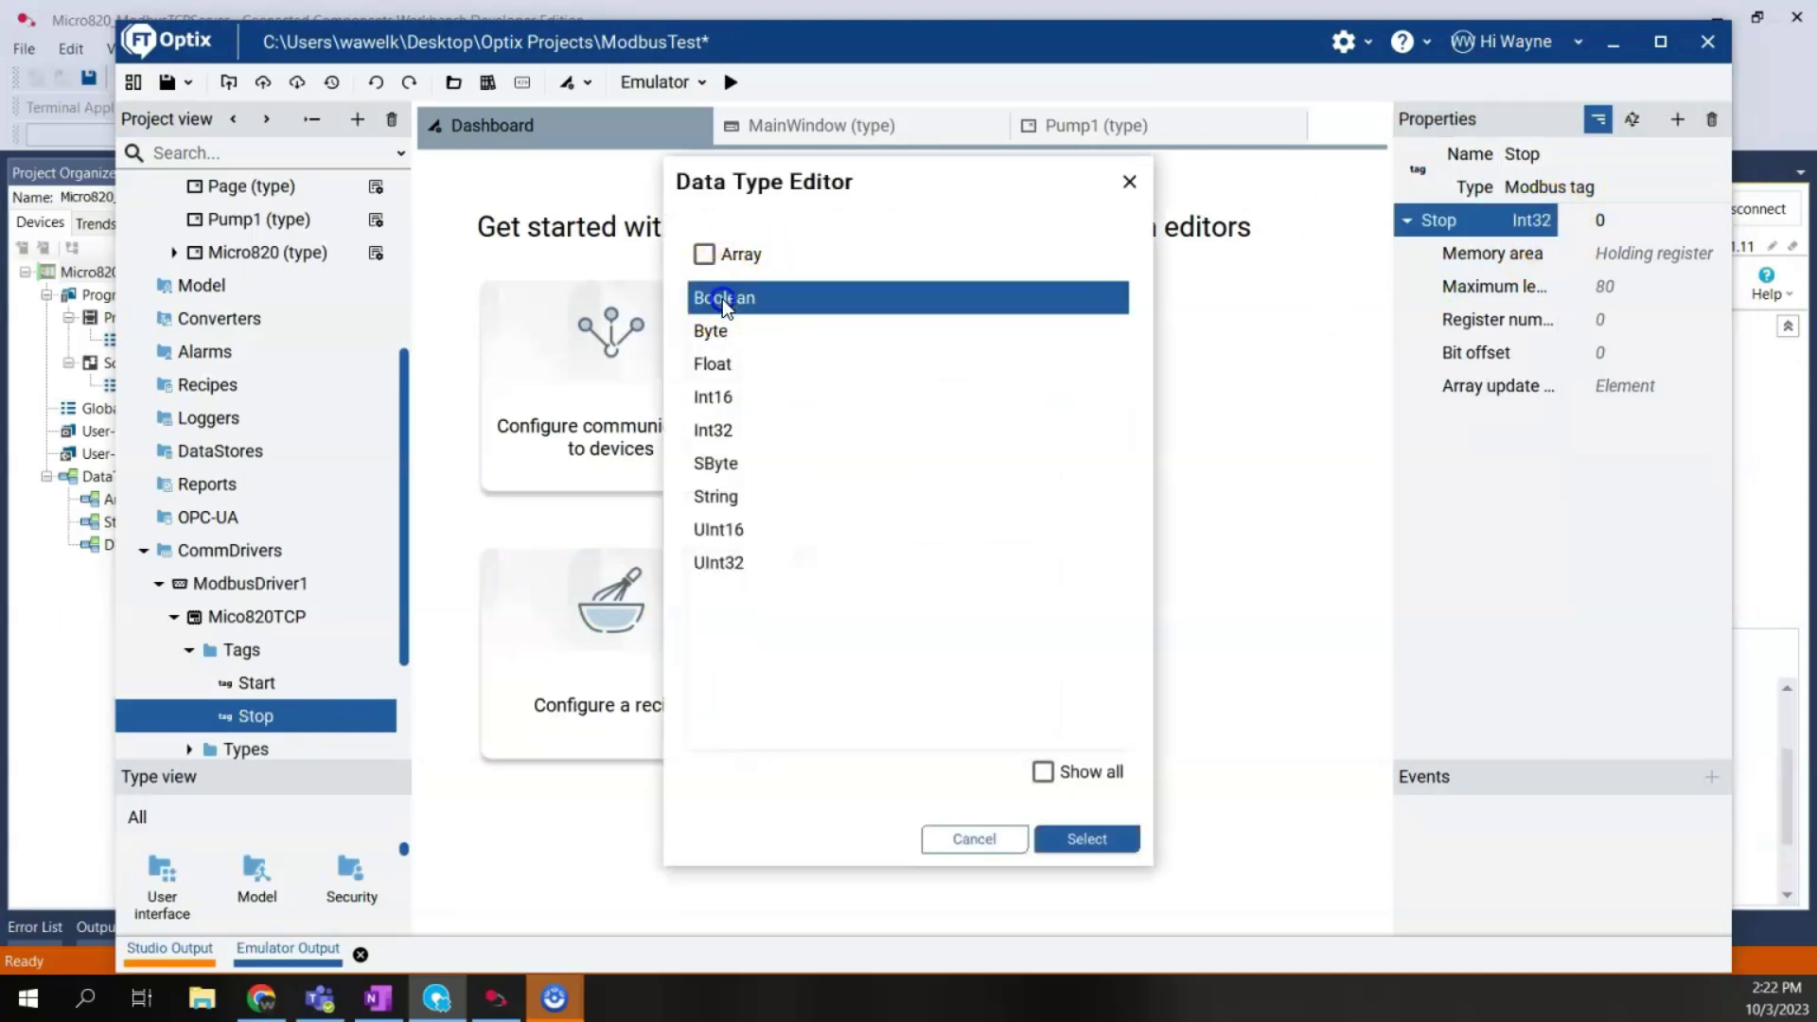
click(1086, 840)
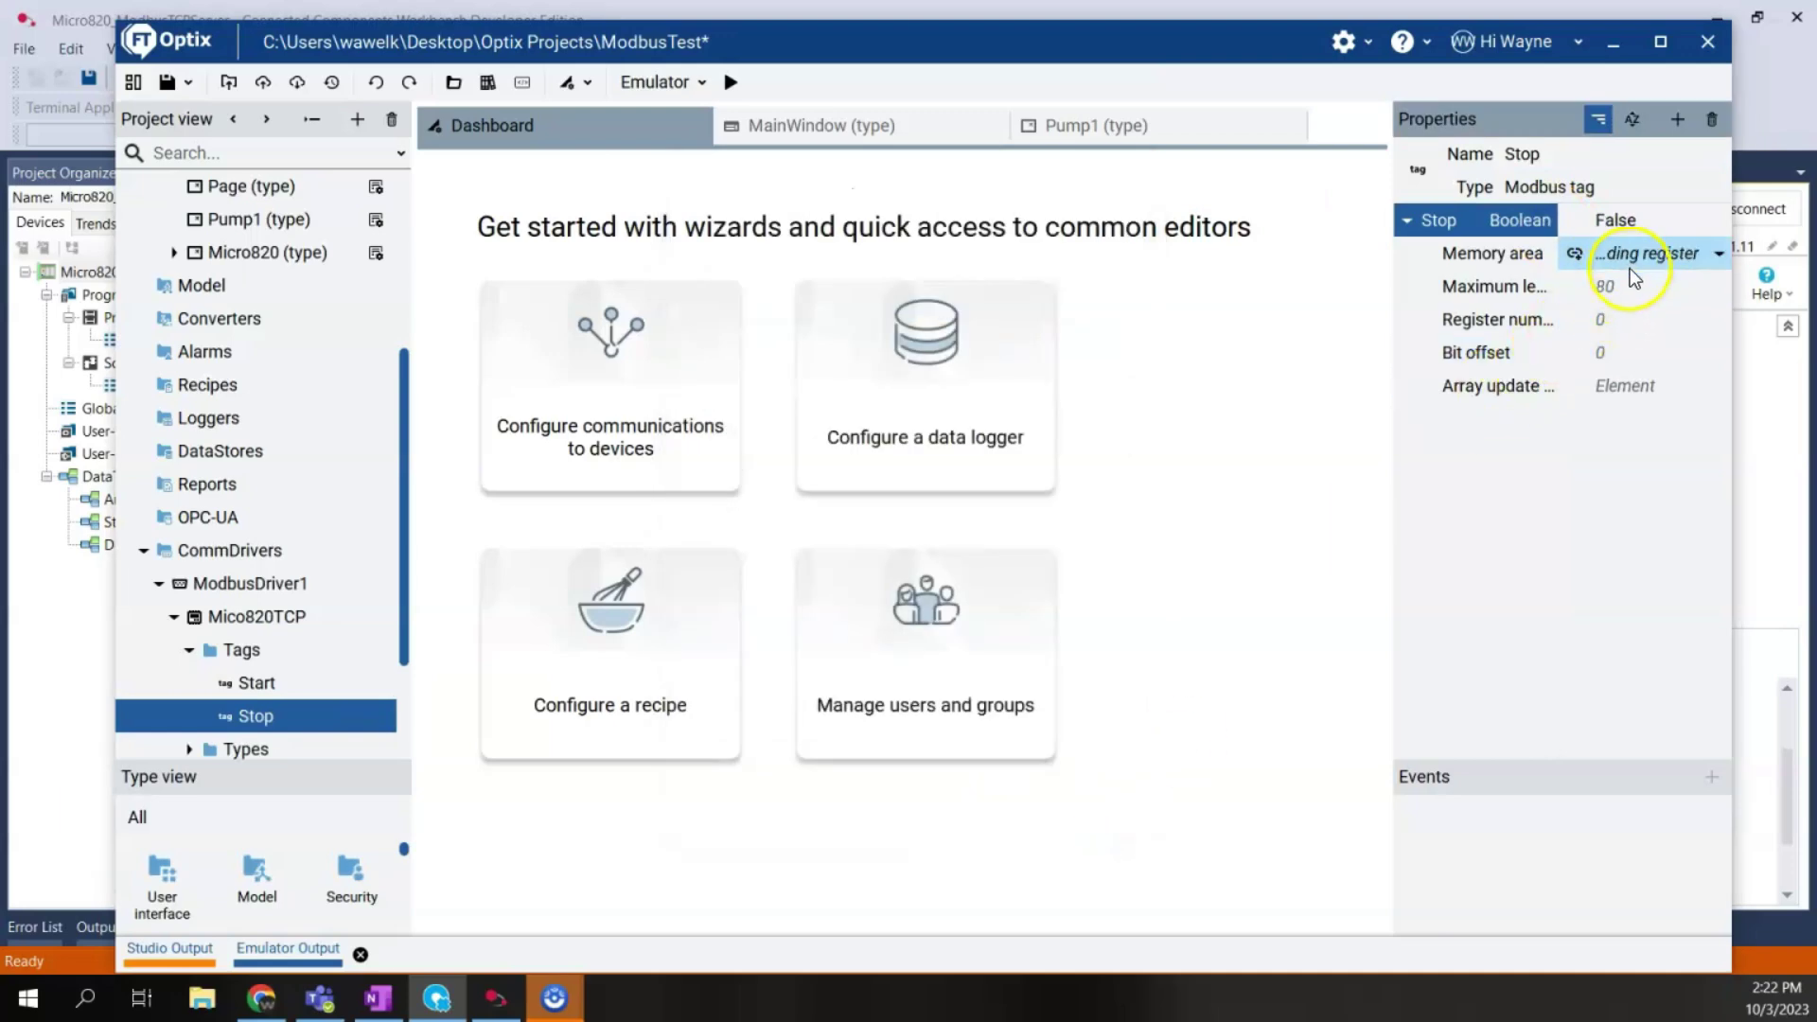
Step: Set the Stop tag's memory area to Coil and its coil number to 1
click(1702, 258)
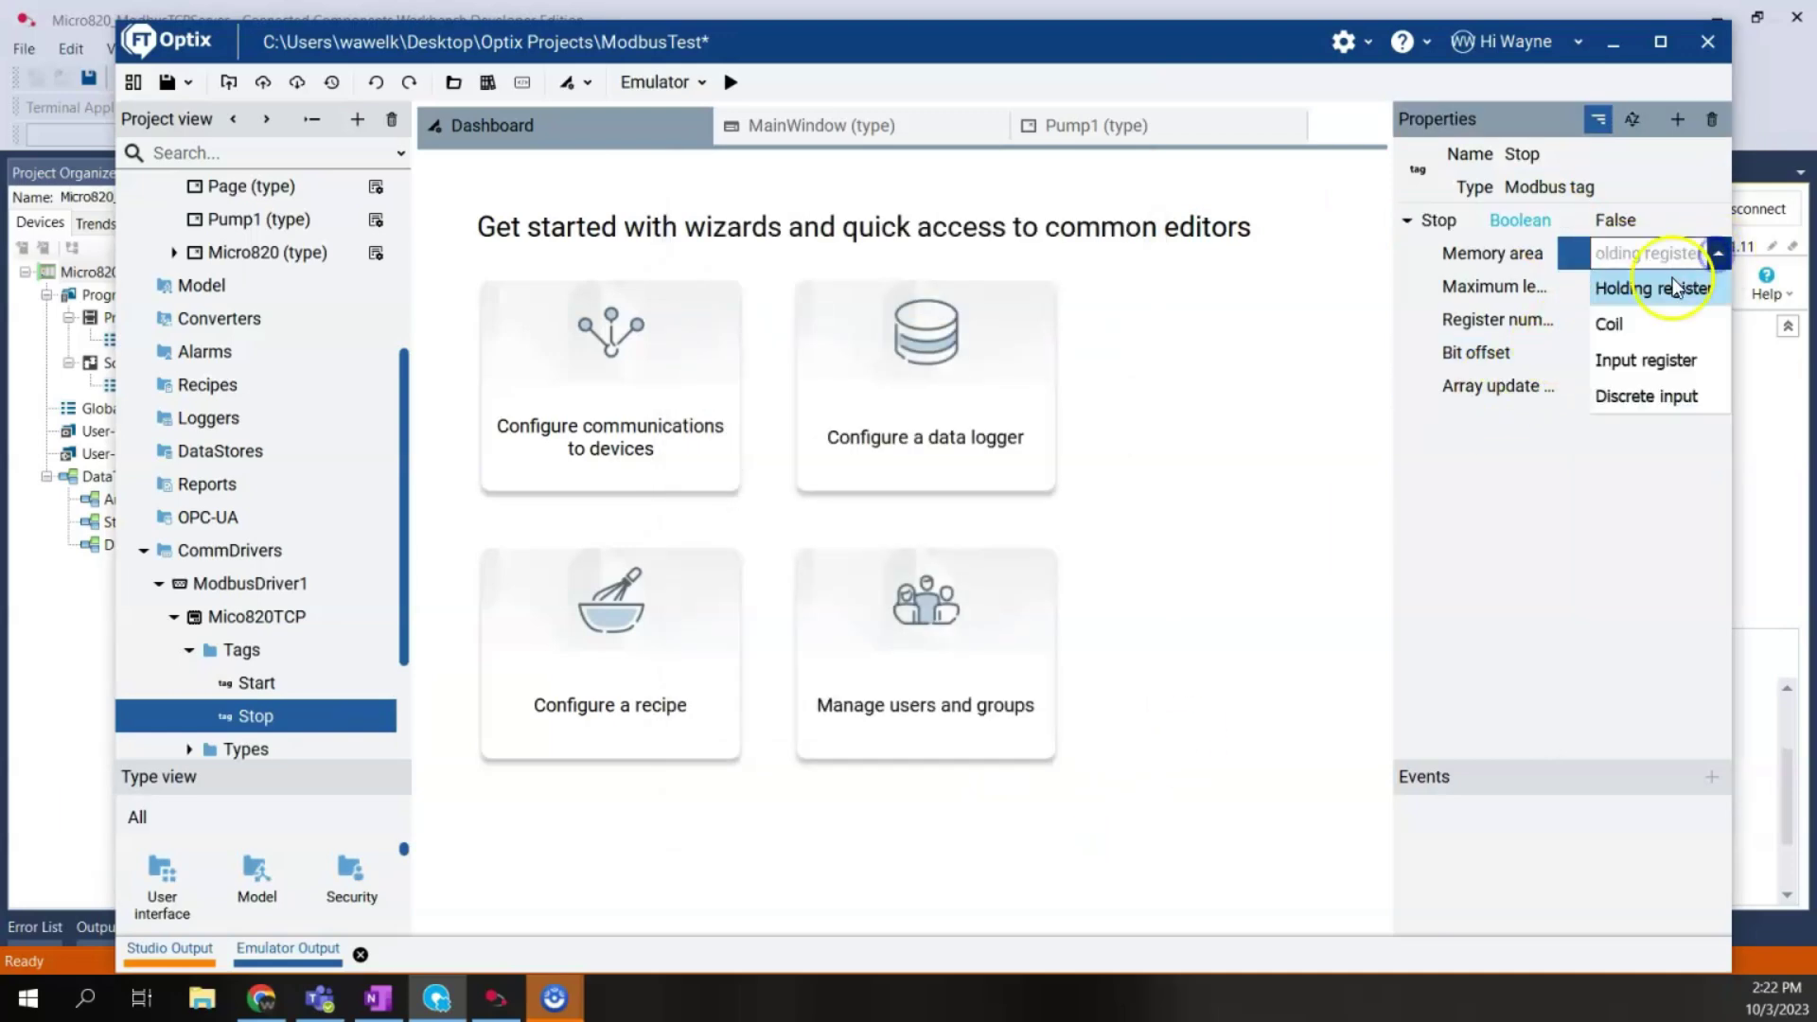
click(1640, 323)
click(1607, 322)
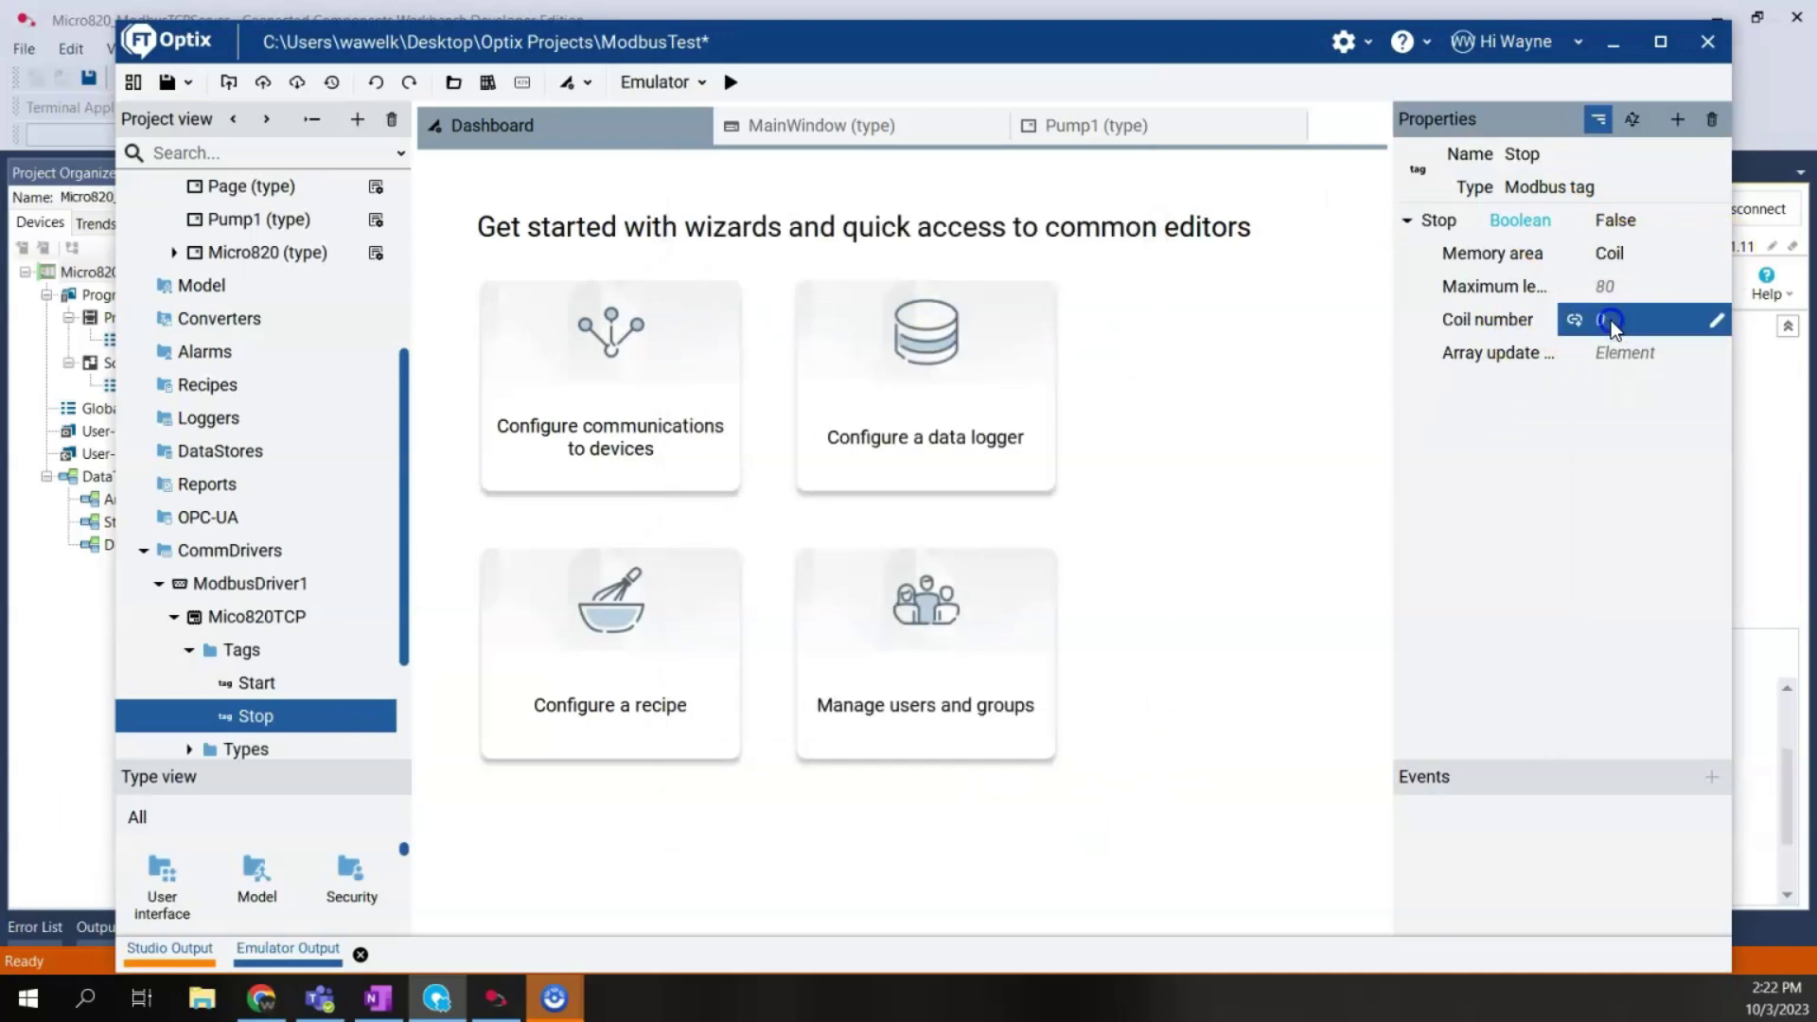
text(1)
key(Return)
Step: Switch to Connected Components Workbench and check the Modbus mapping addresses of Remote_Stop and PumpMotor
key(alt+Tab)
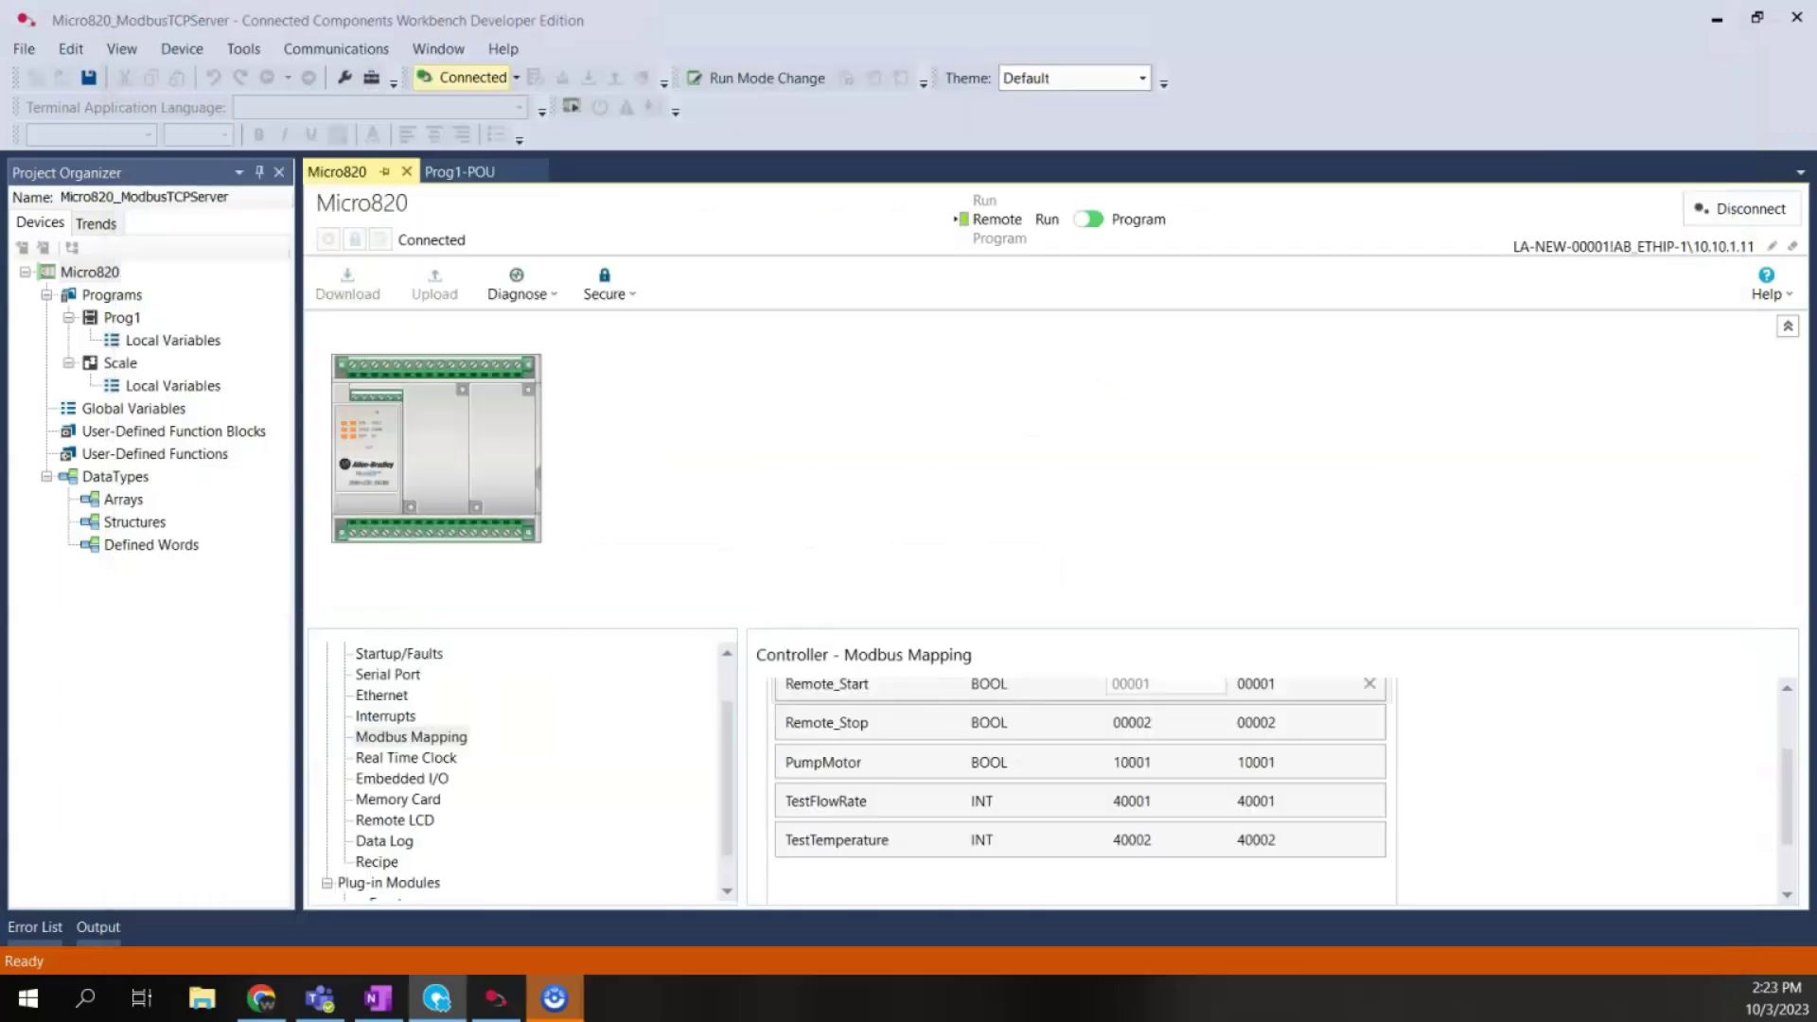
click(1120, 730)
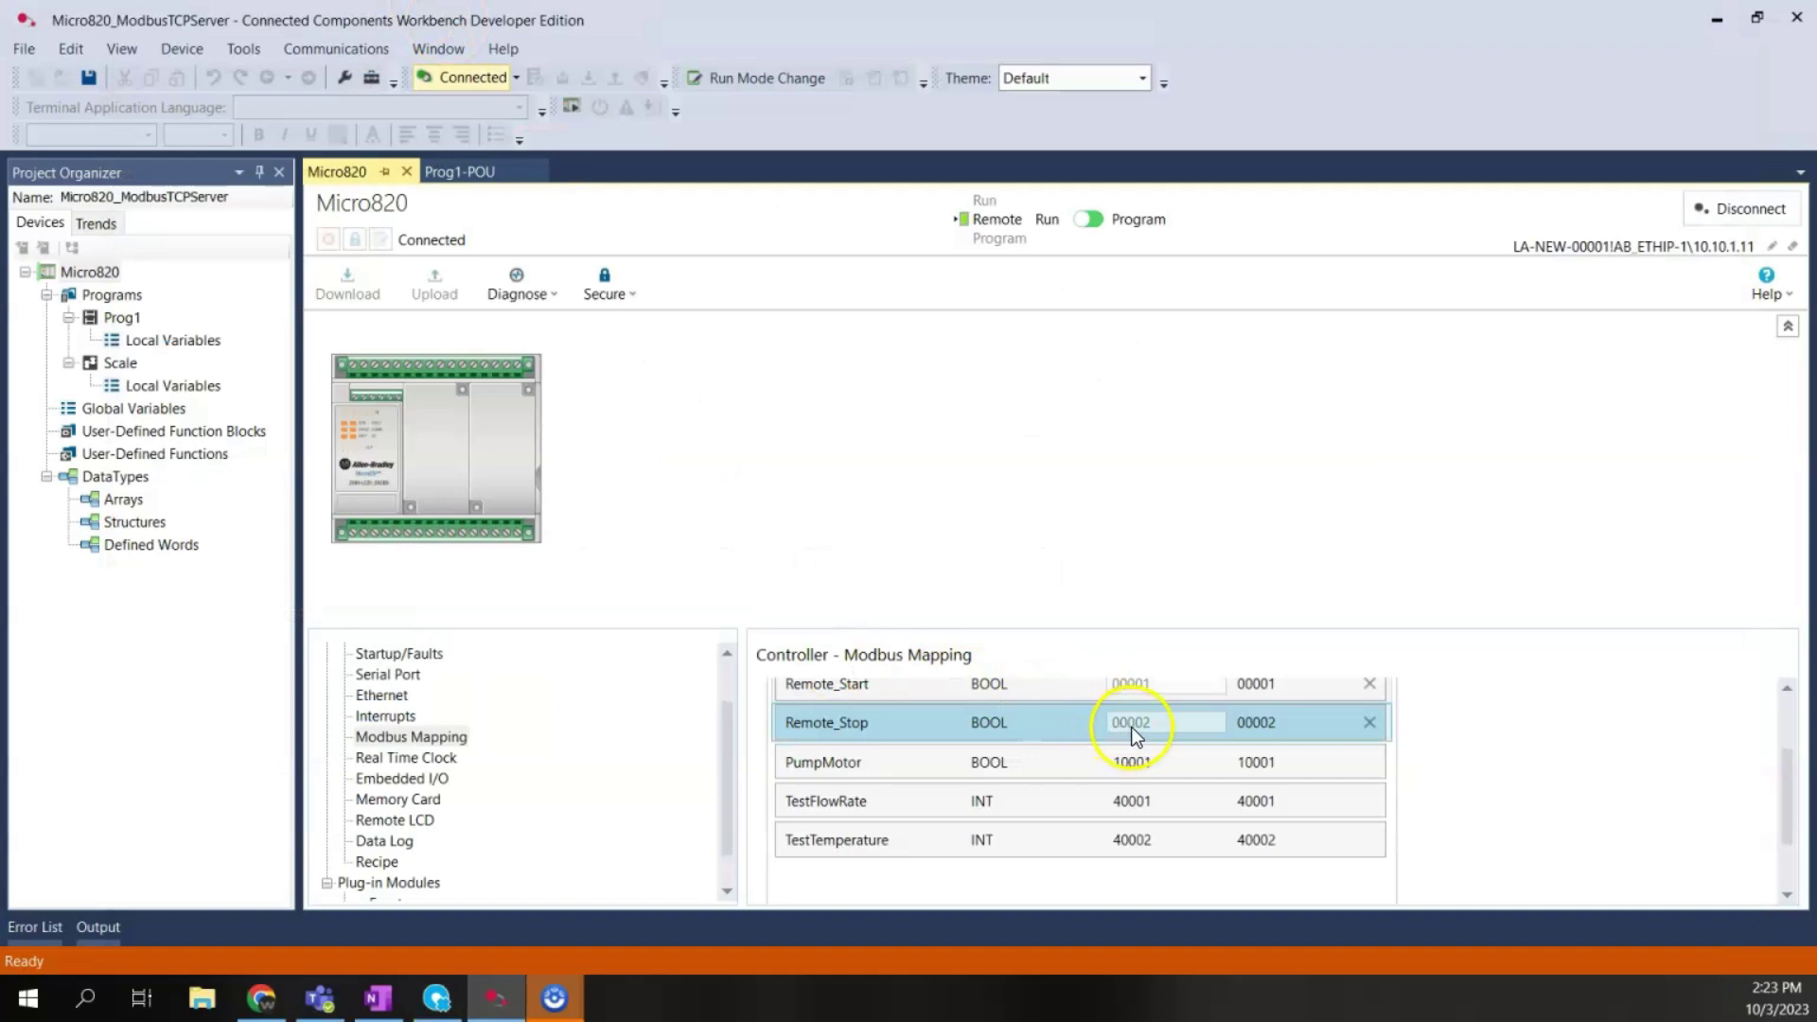
click(987, 765)
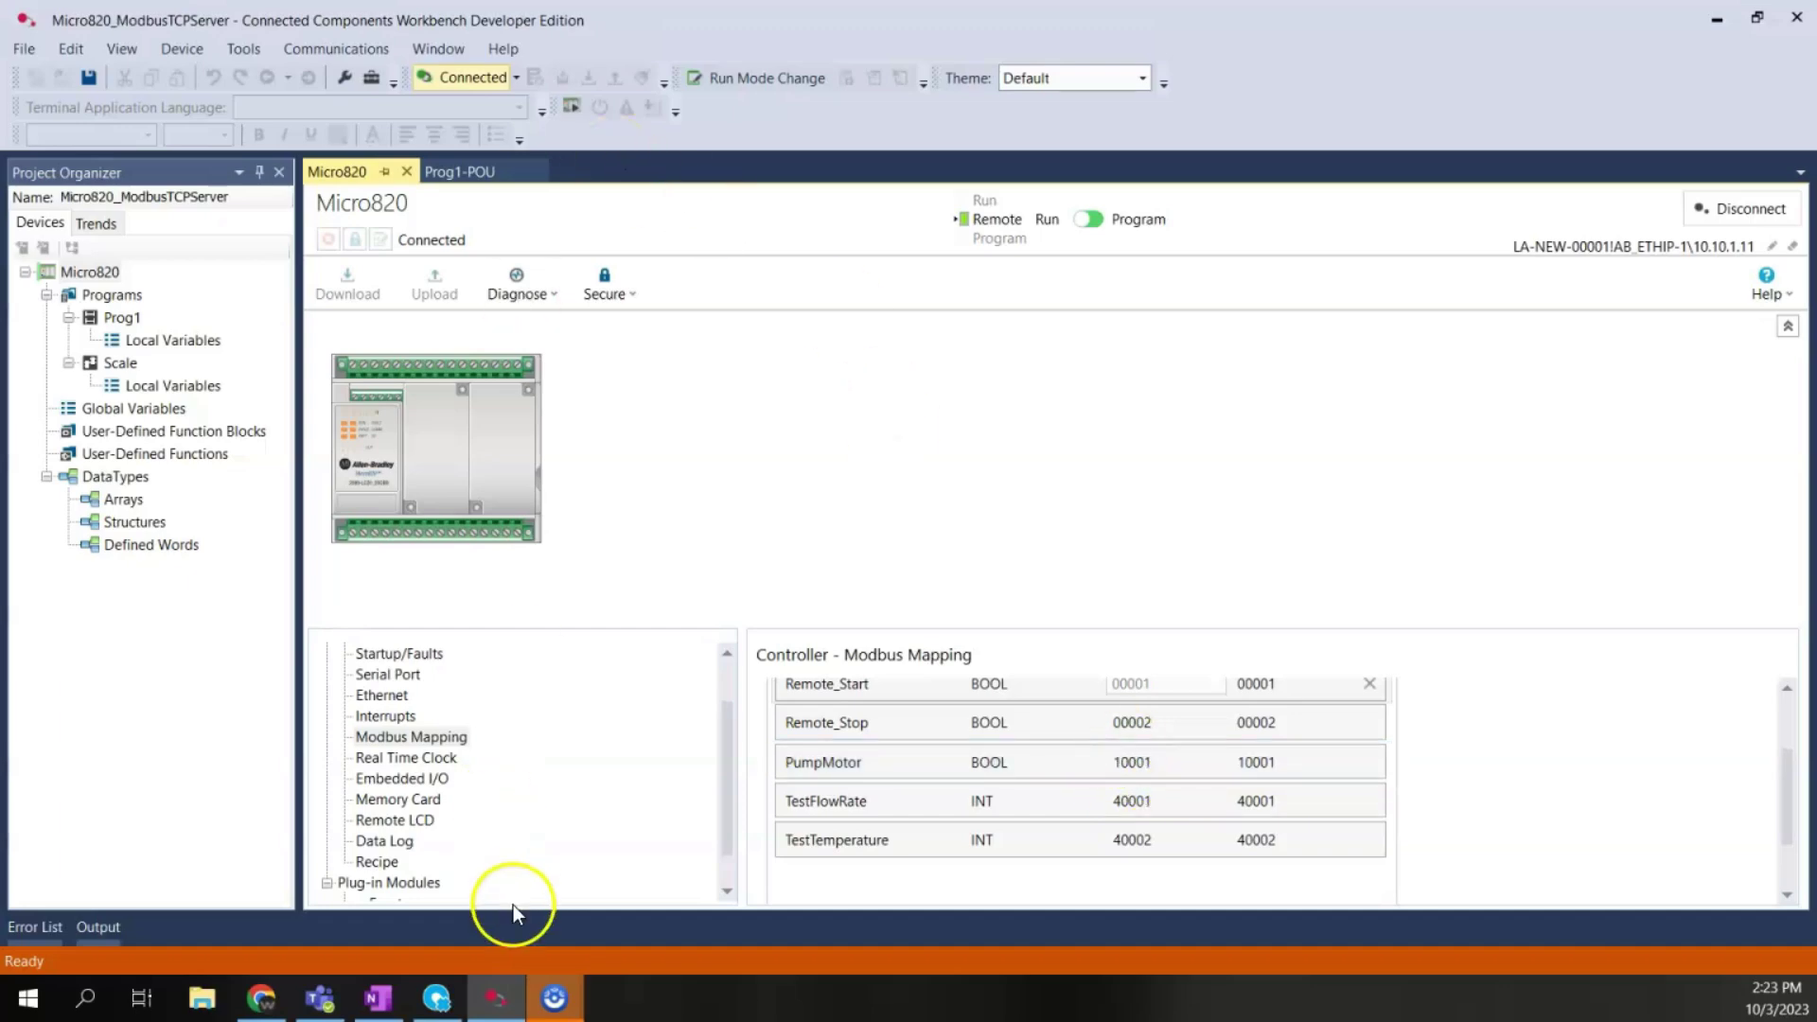
Step: Switch back to FactoryTalk Optix Studio and add a third Modbus tag to the Mico820TCP station's Tags folder
click(437, 998)
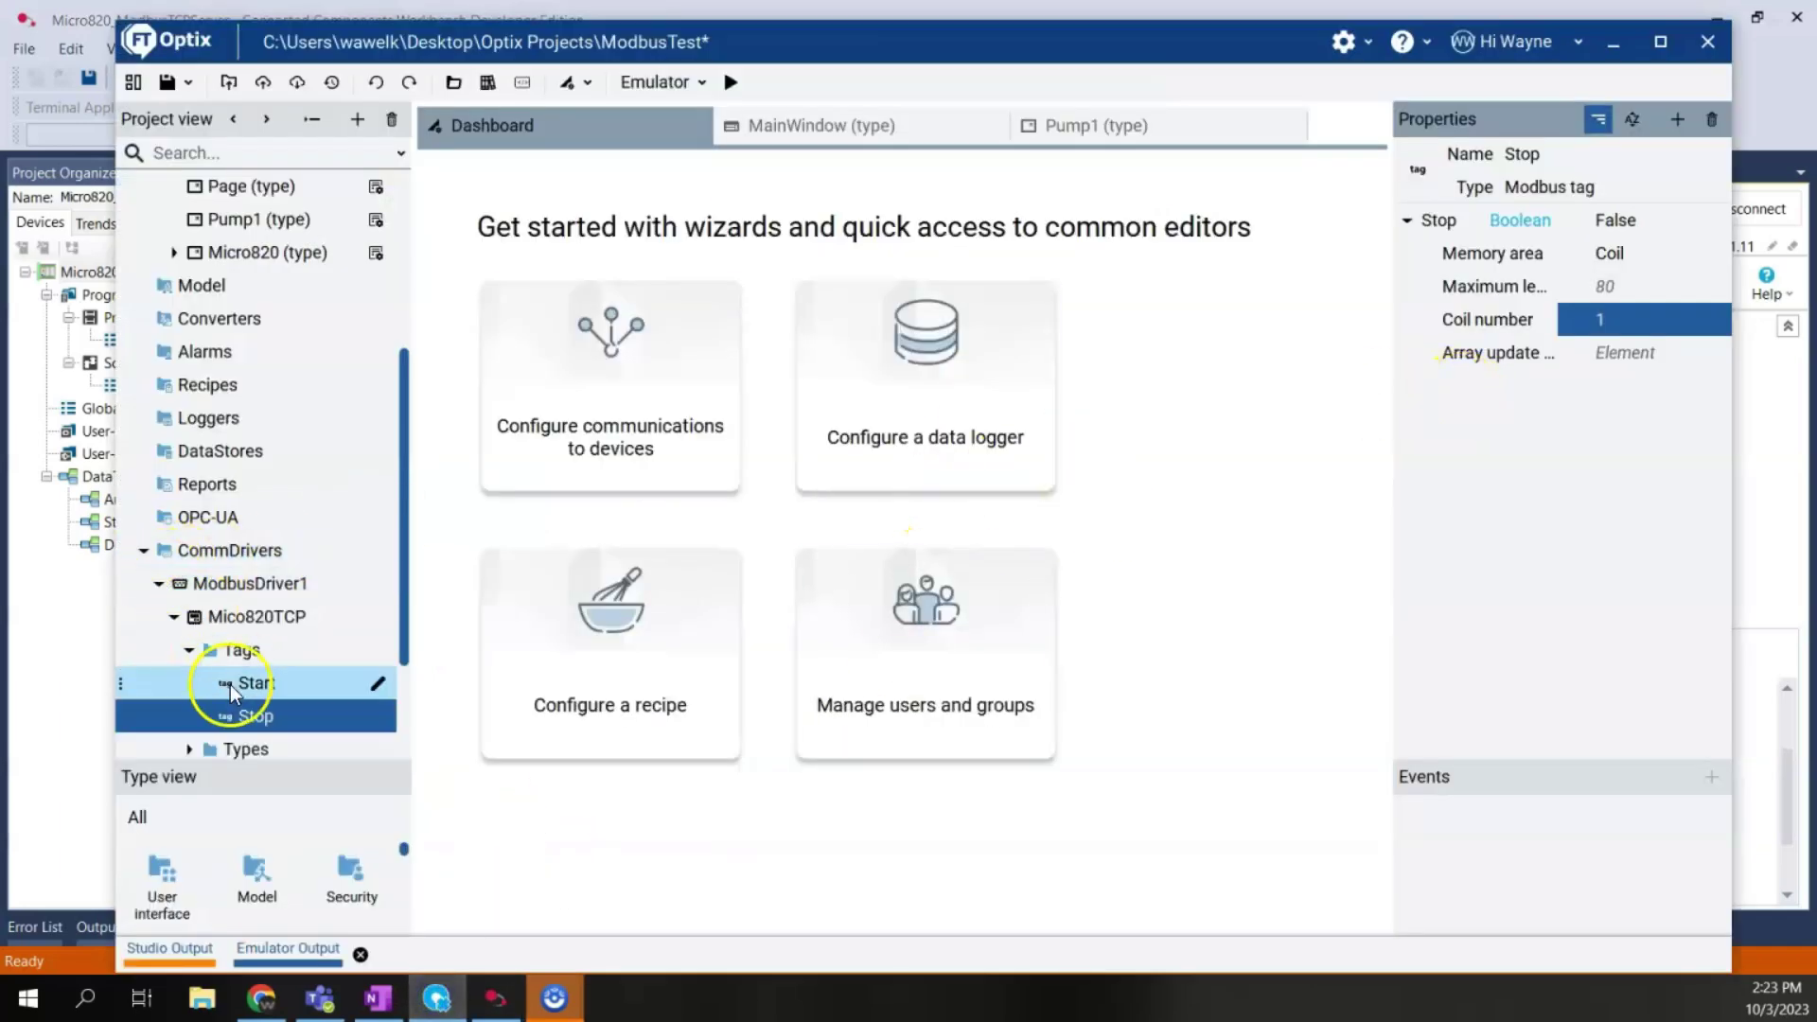
right_click(258, 651)
mouse_move(378, 660)
click(498, 660)
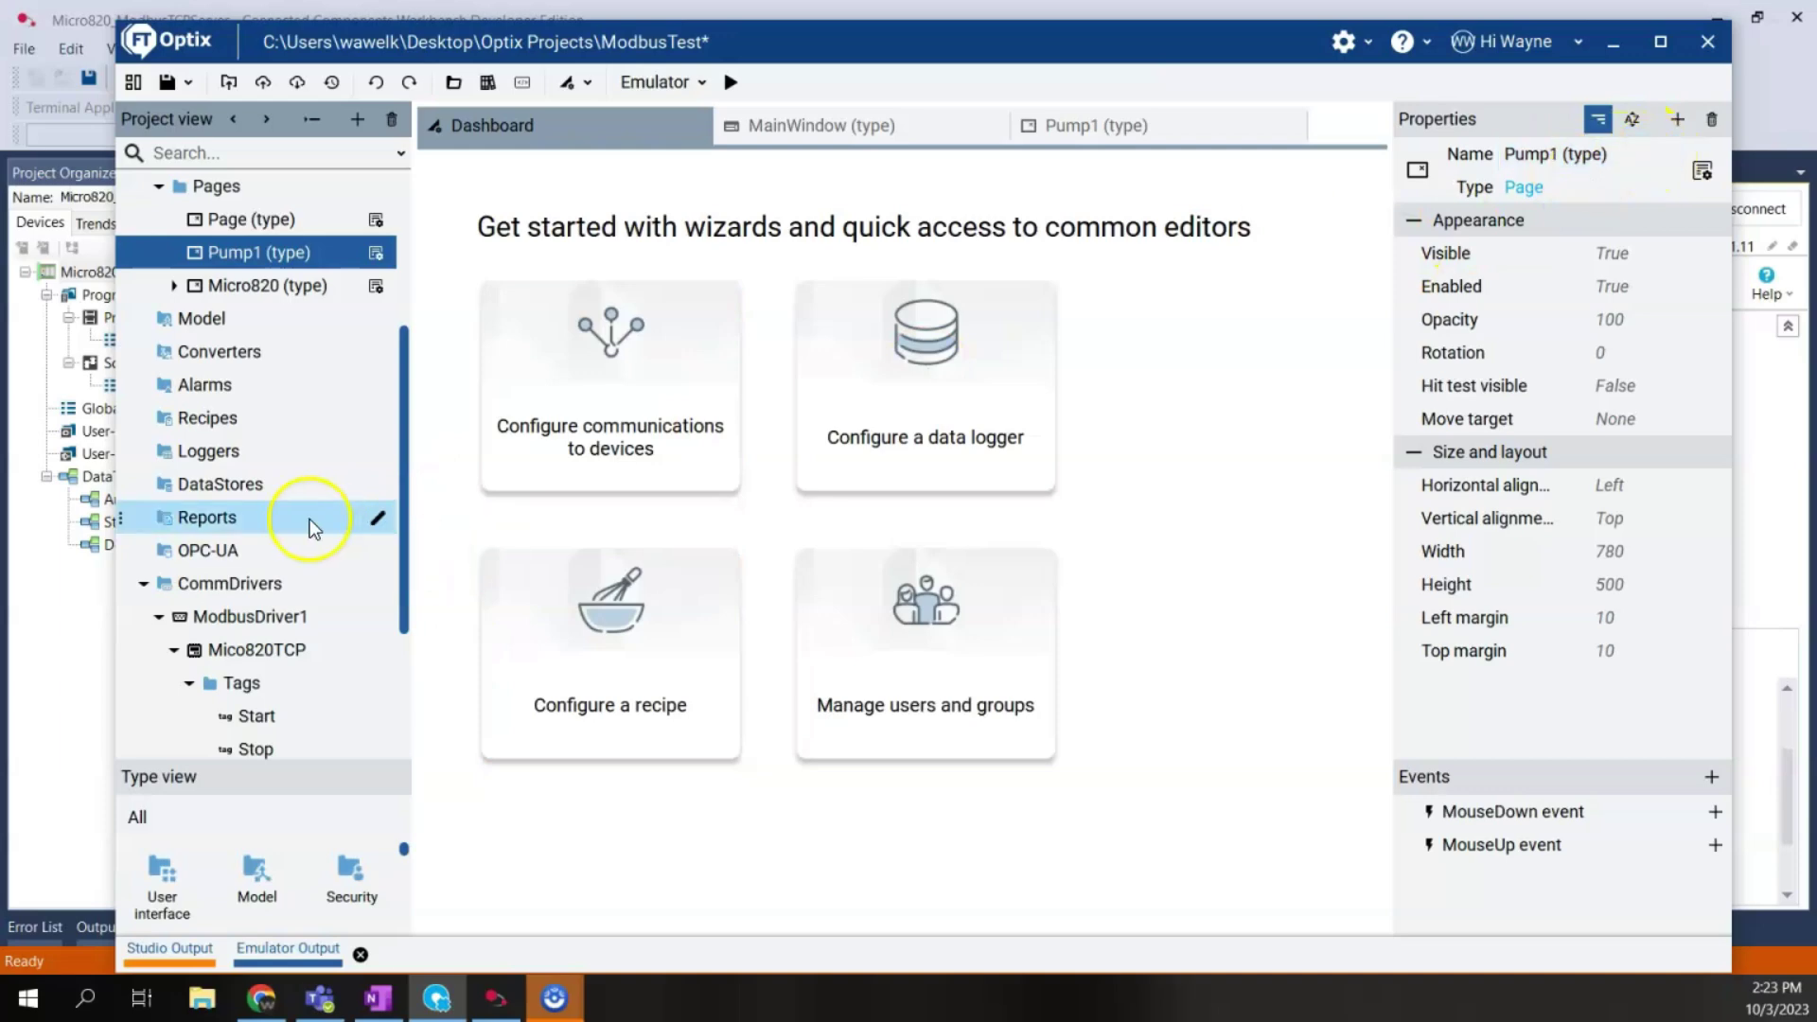
Step: Rename the newly added Modbus tag below Stop as PumpRunning
scroll(284, 549, down, 1)
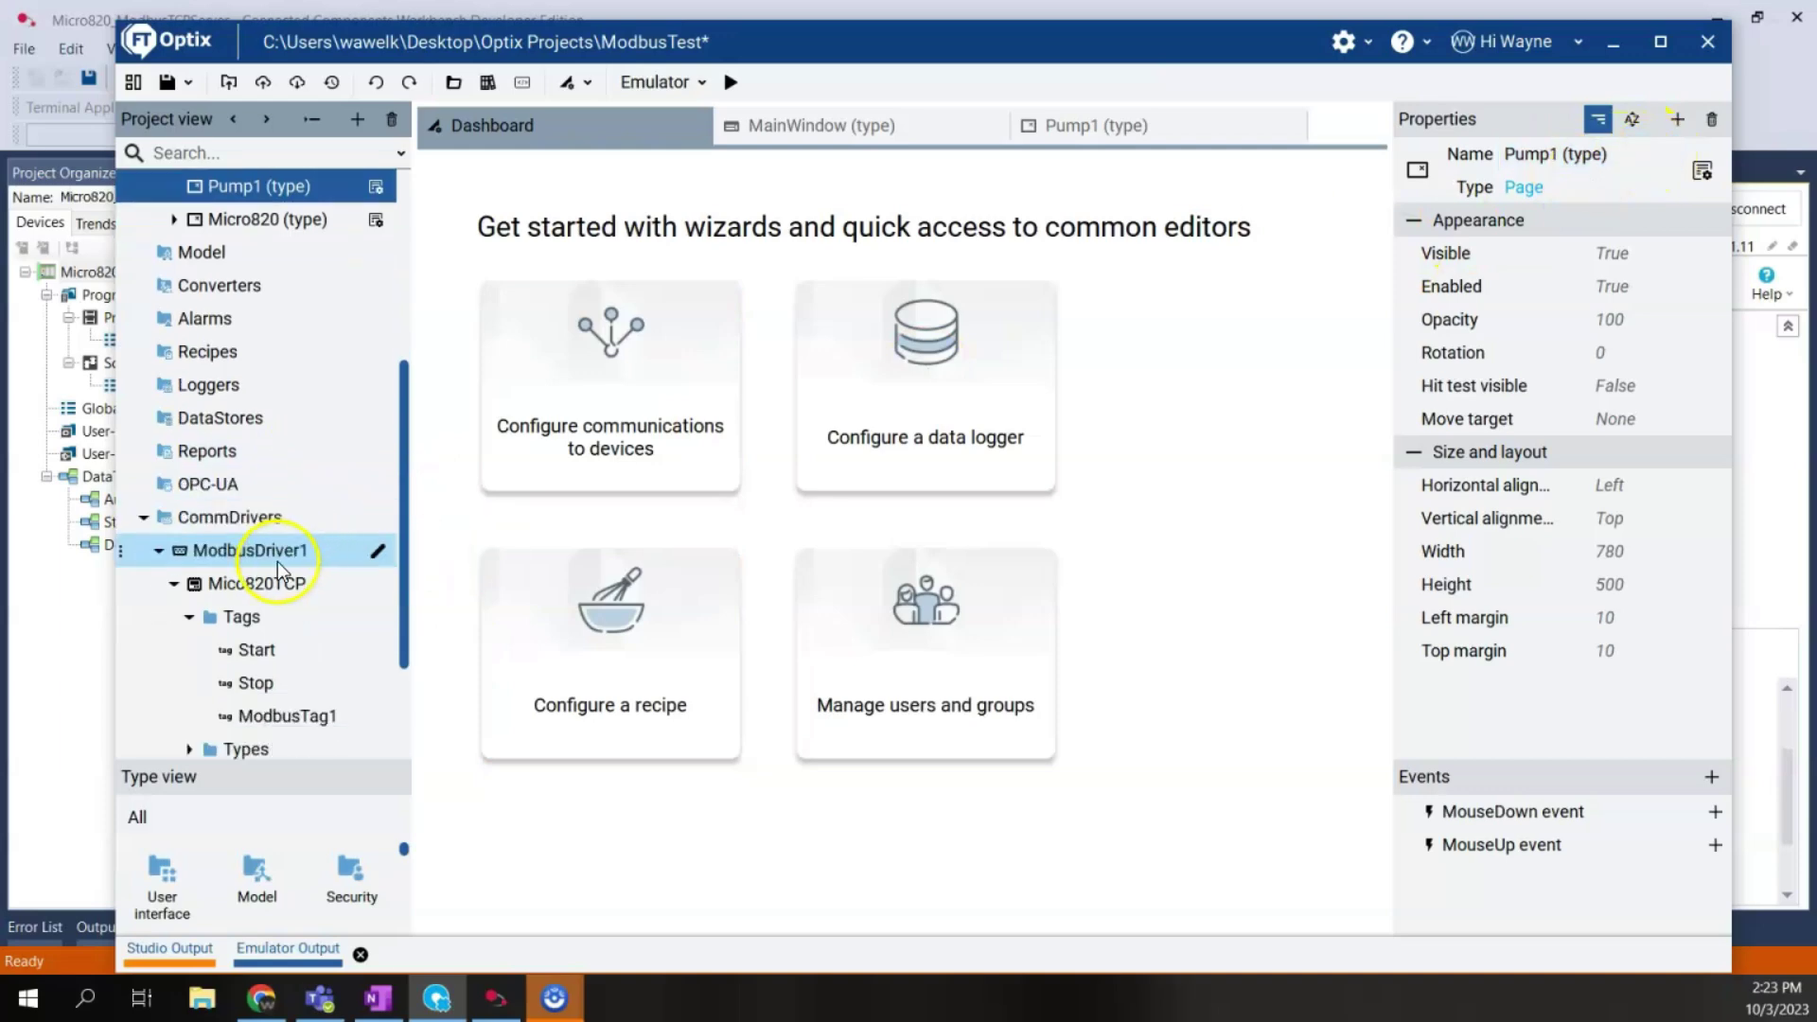
click(273, 723)
click(1709, 154)
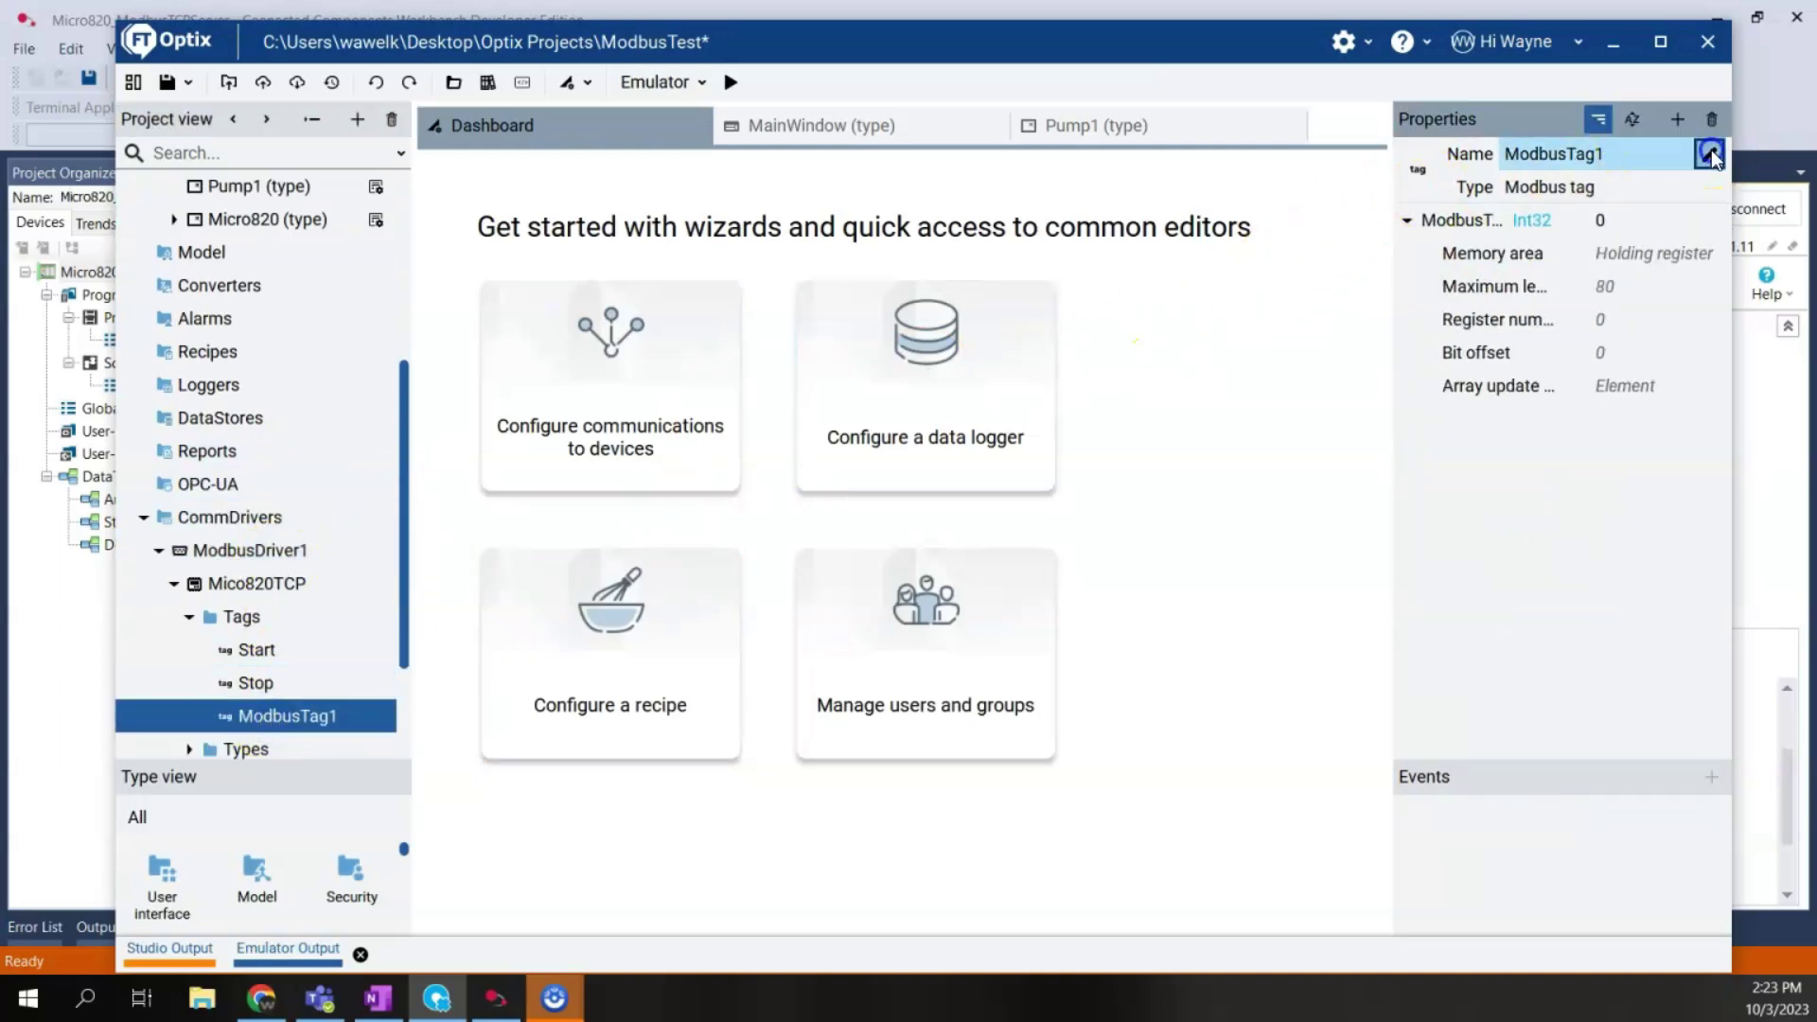
text(PumpRuni)
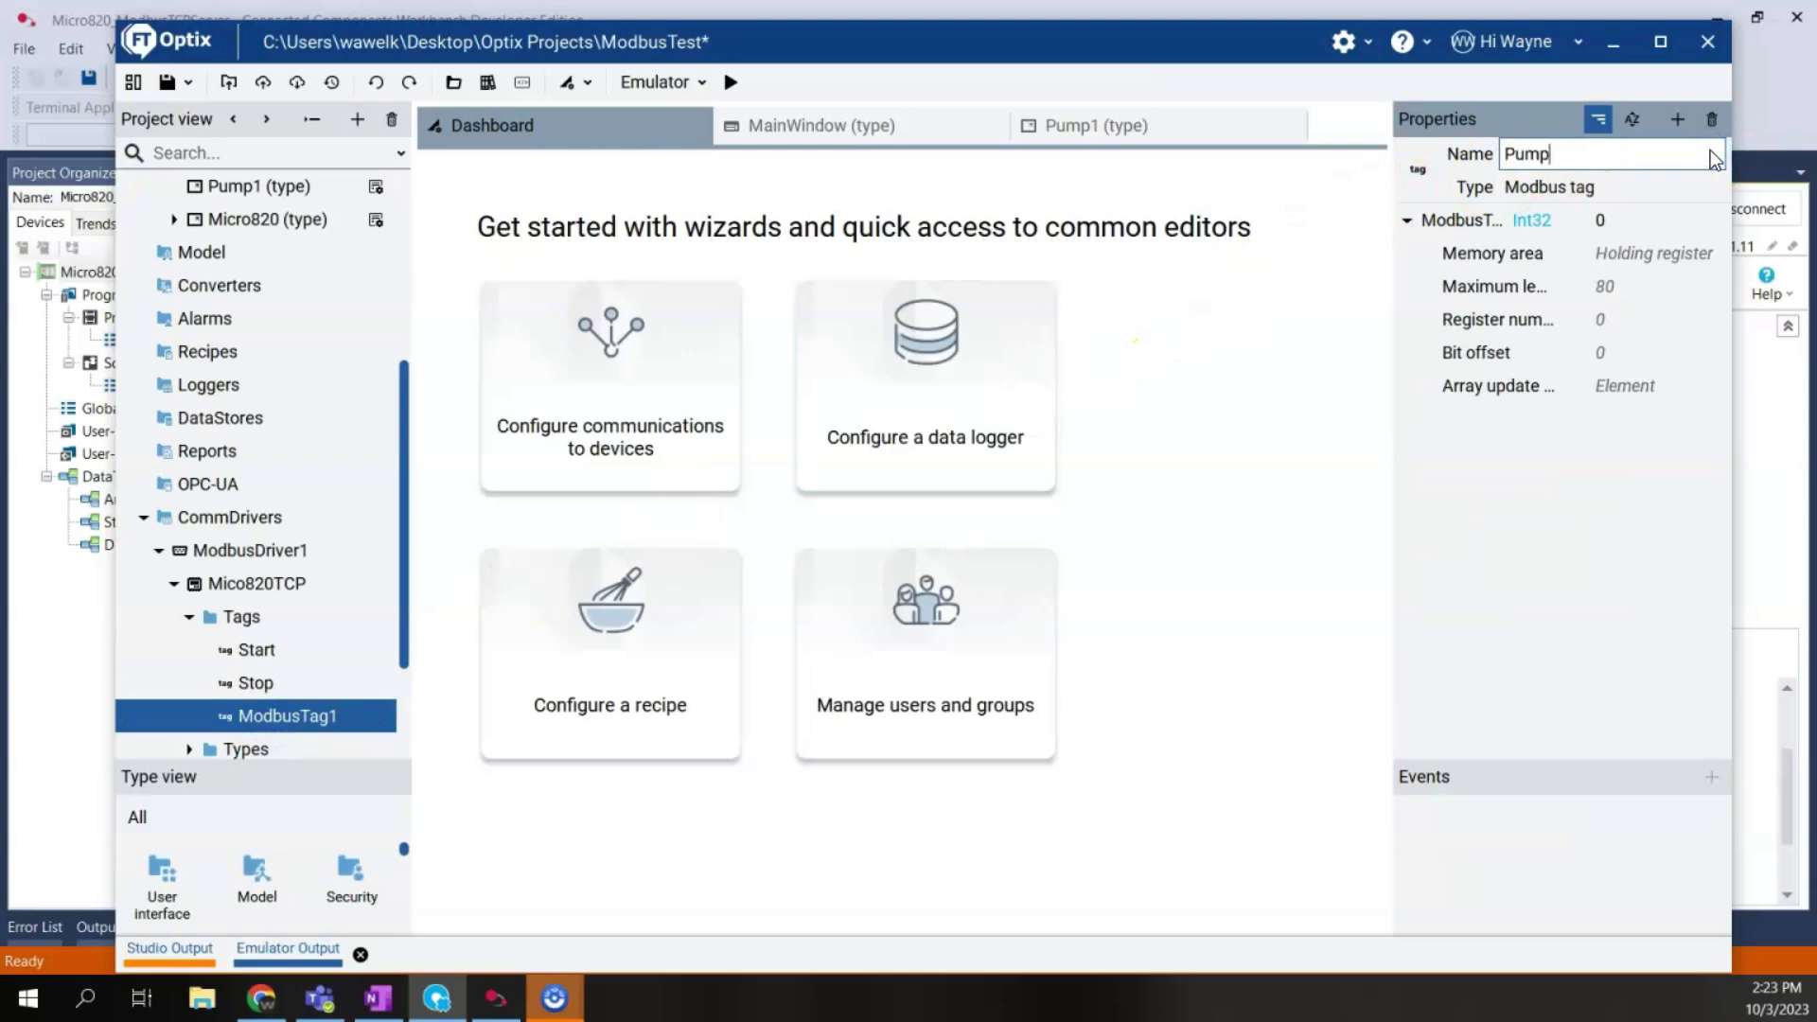
key(BackSpace)
text(ning)
key(BackSpace)
key(BackSpace)
key(BackSpace)
text(ing)
Step: Set the PumpRunning tag's data type to Boolean and its memory area to Discrete input
click(1547, 219)
click(710, 296)
click(1091, 837)
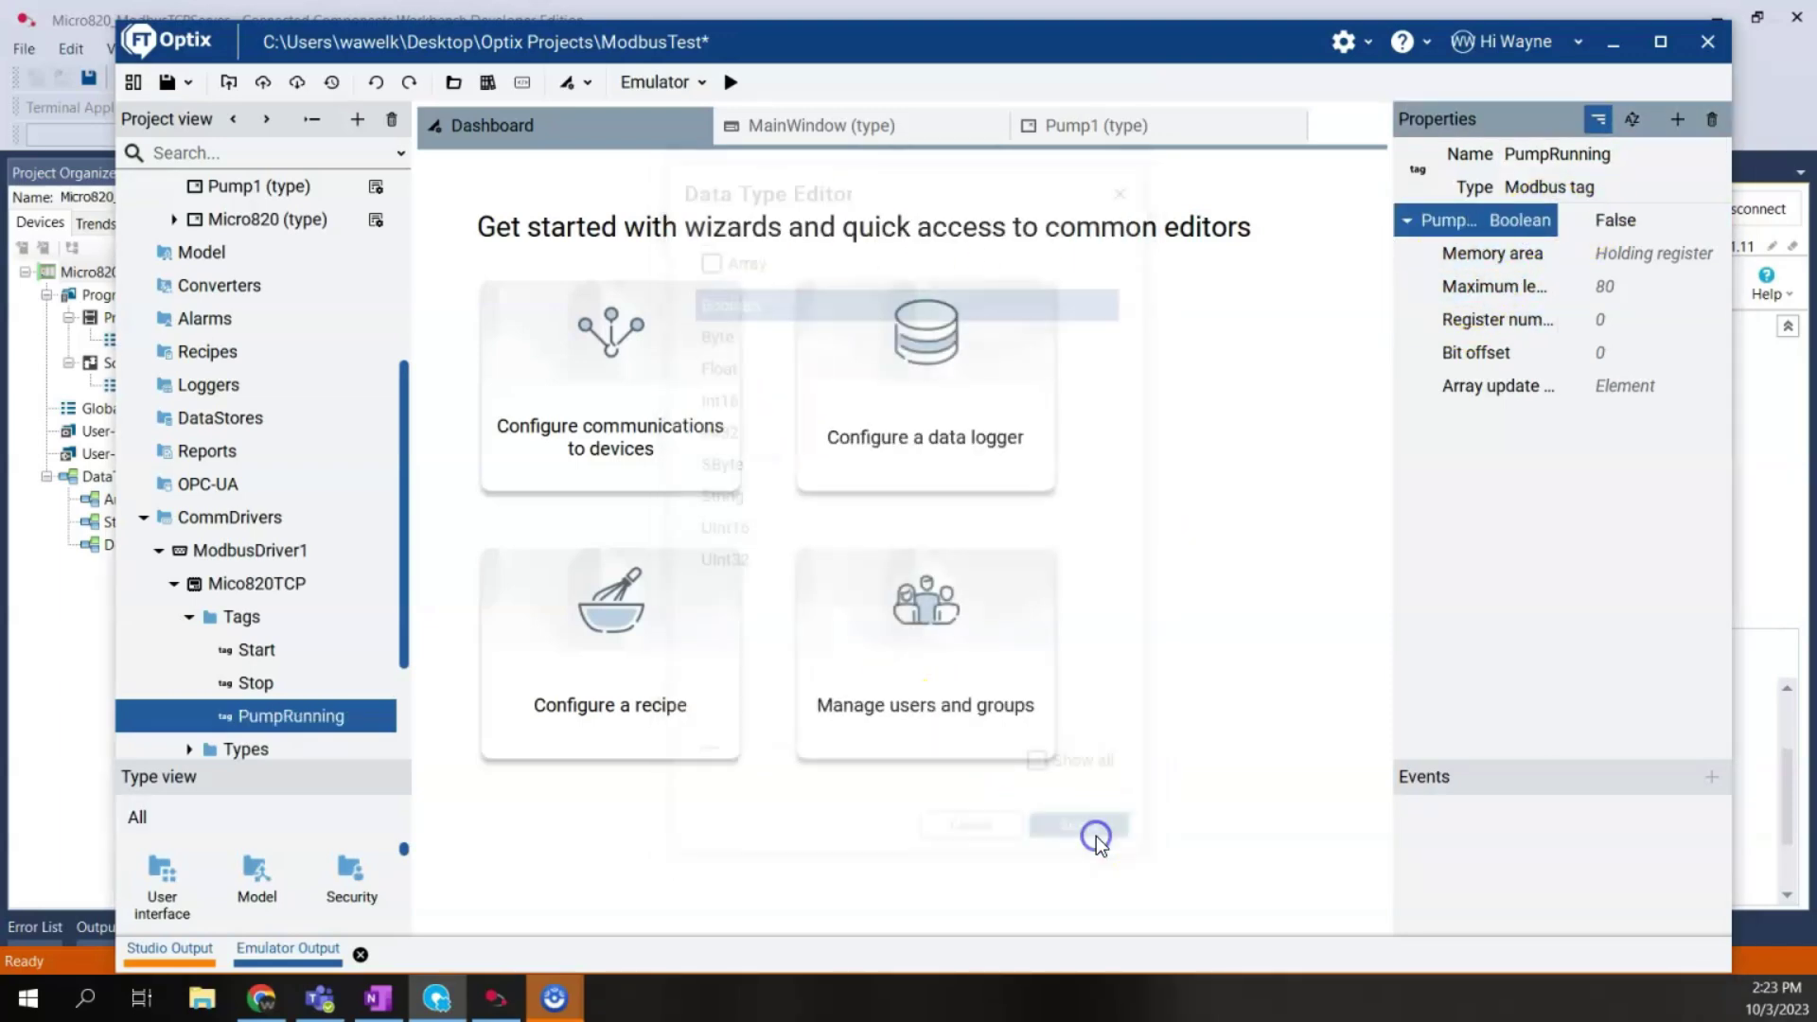
click(1701, 252)
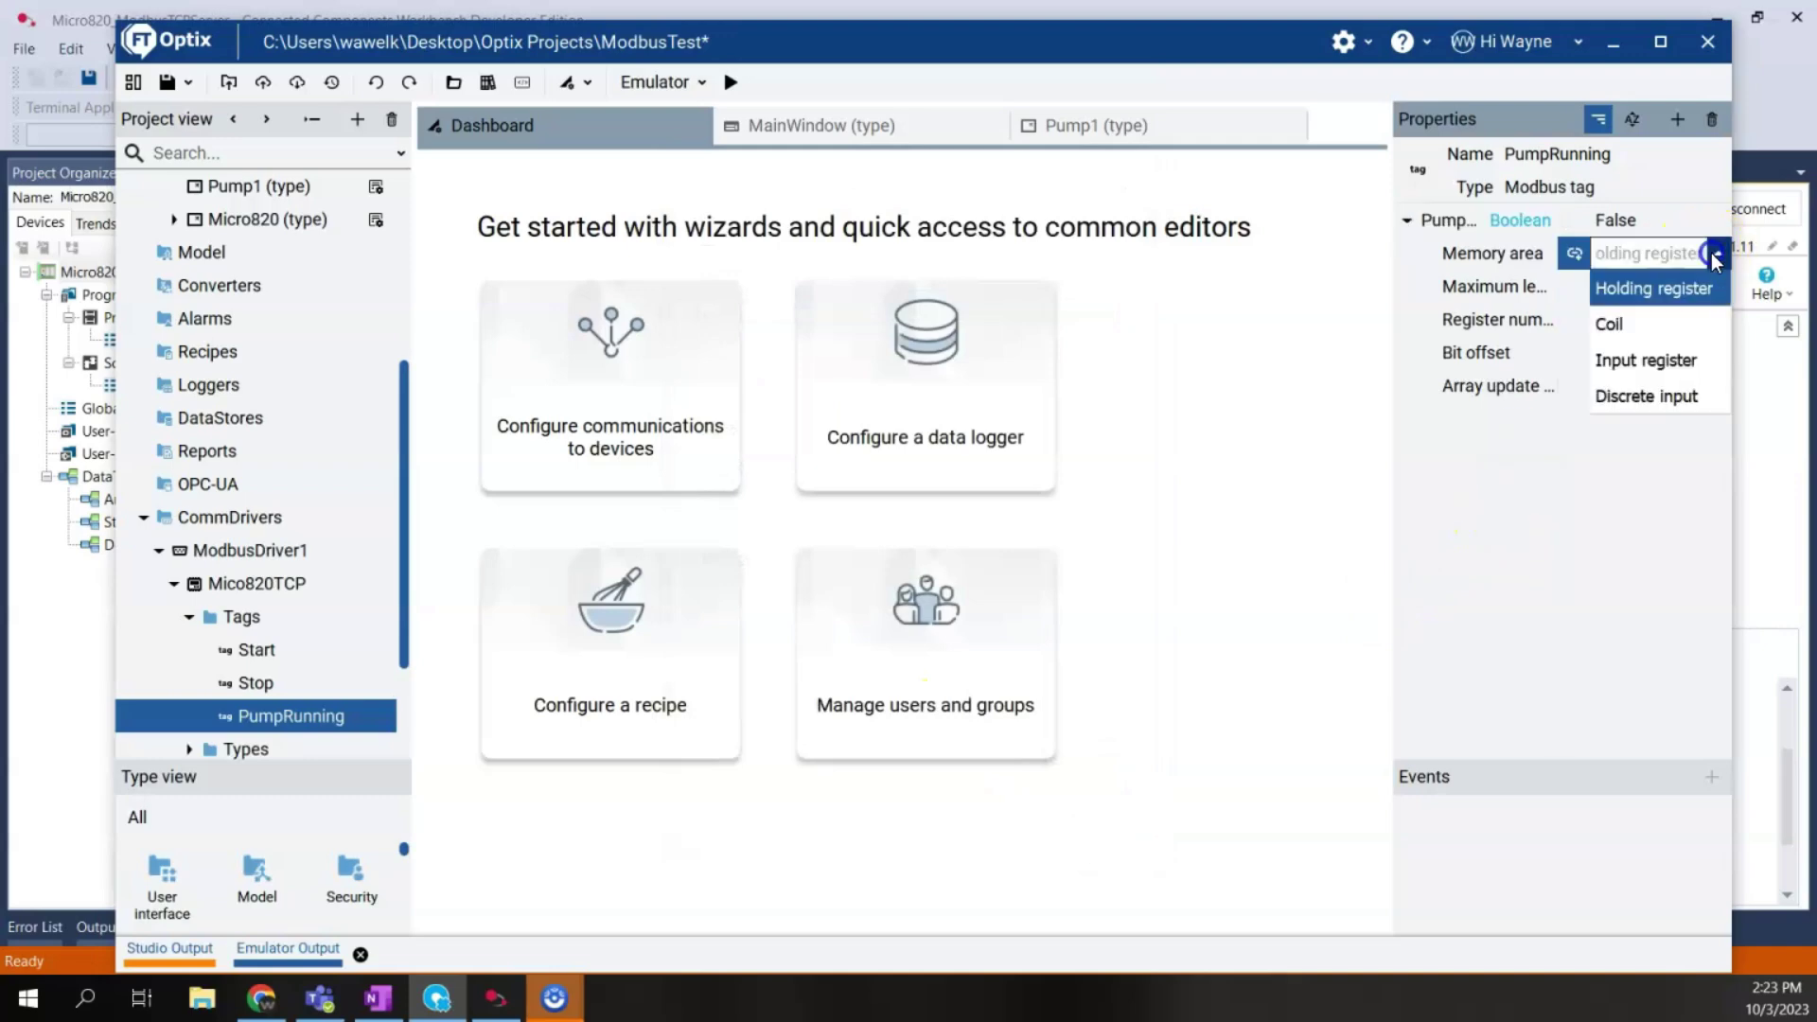
click(1649, 400)
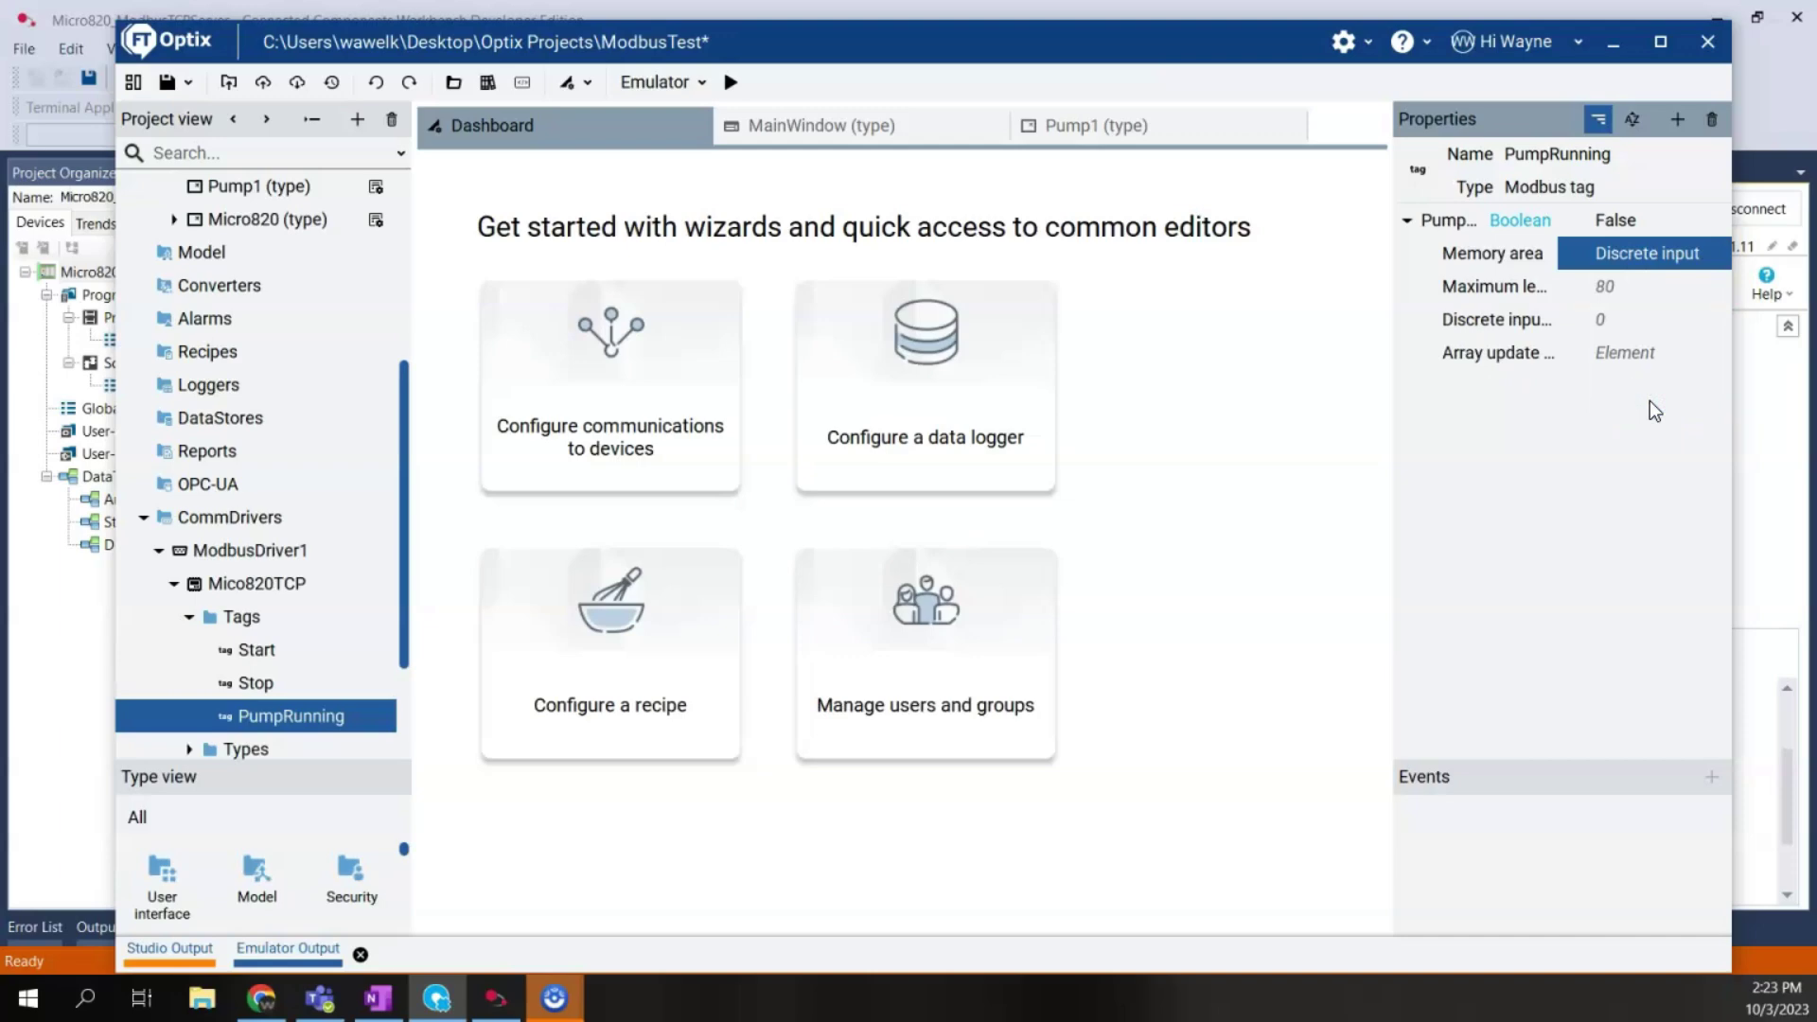
click(1605, 320)
Step: Switch to Connected Components Workbench and check the Modbus mappings of TestFlowRate and TestTemperature
drag(400, 581, 396, 632)
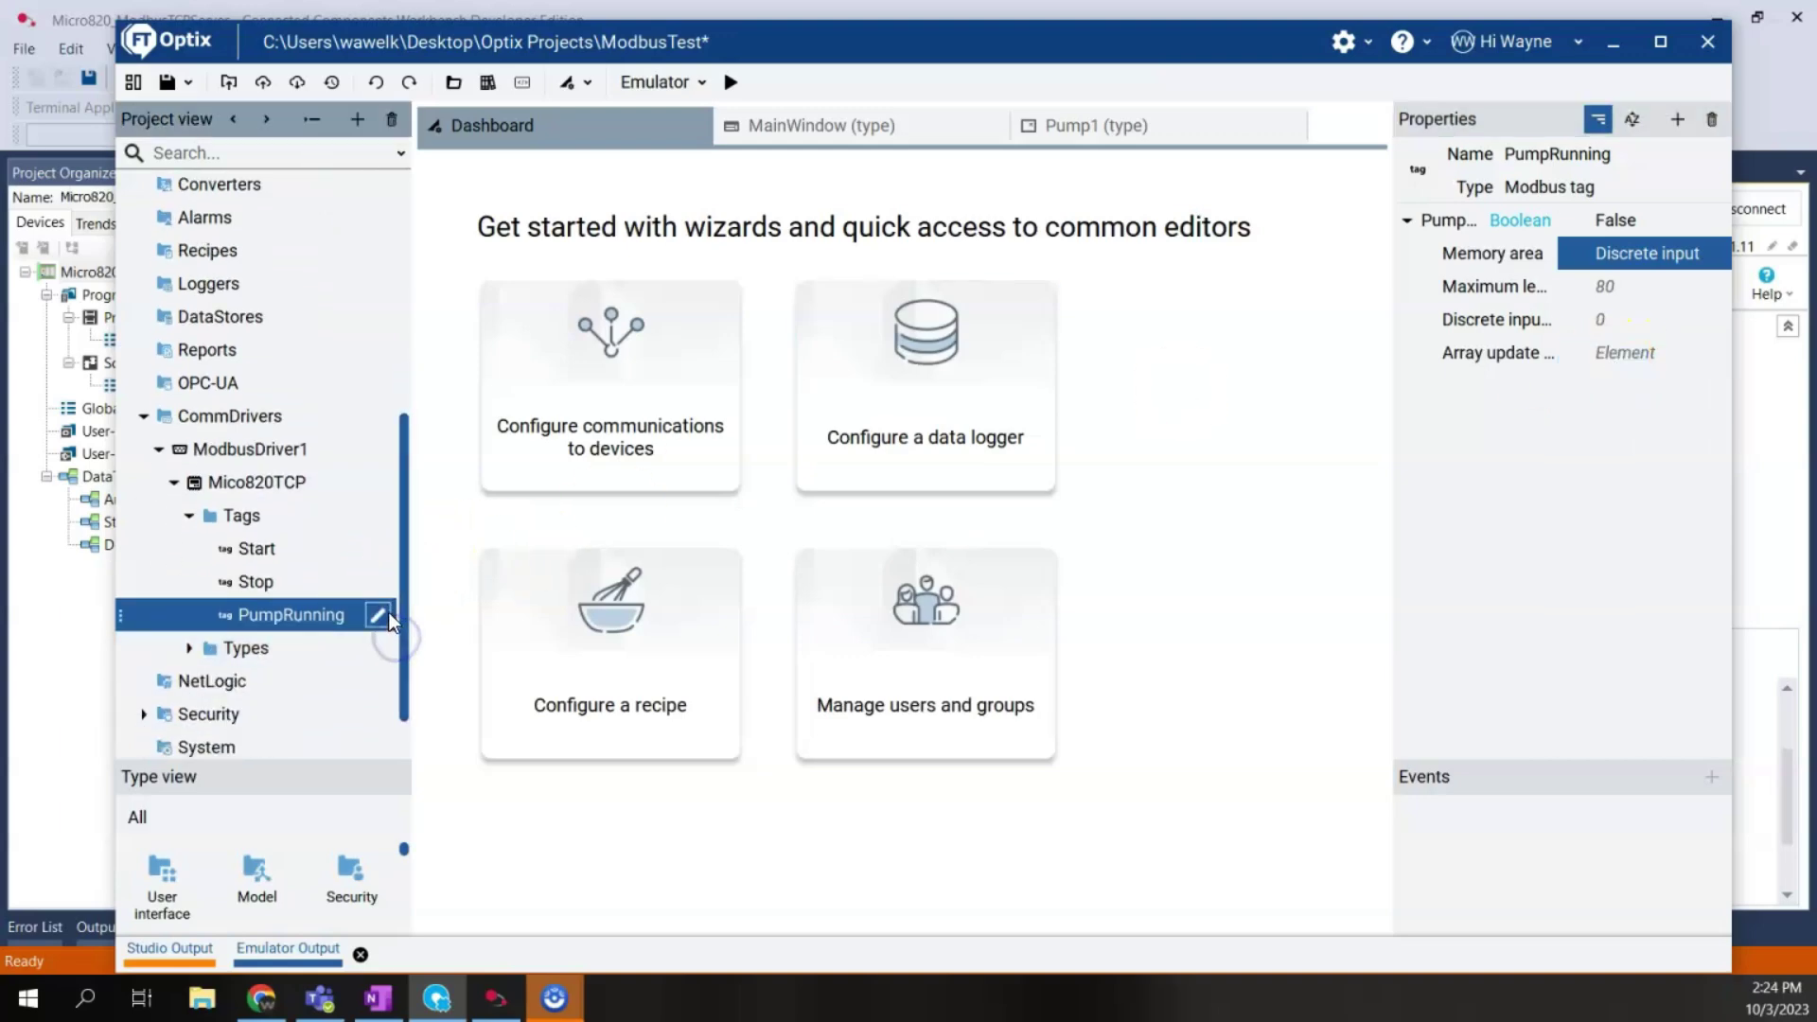
click(485, 6)
click(826, 803)
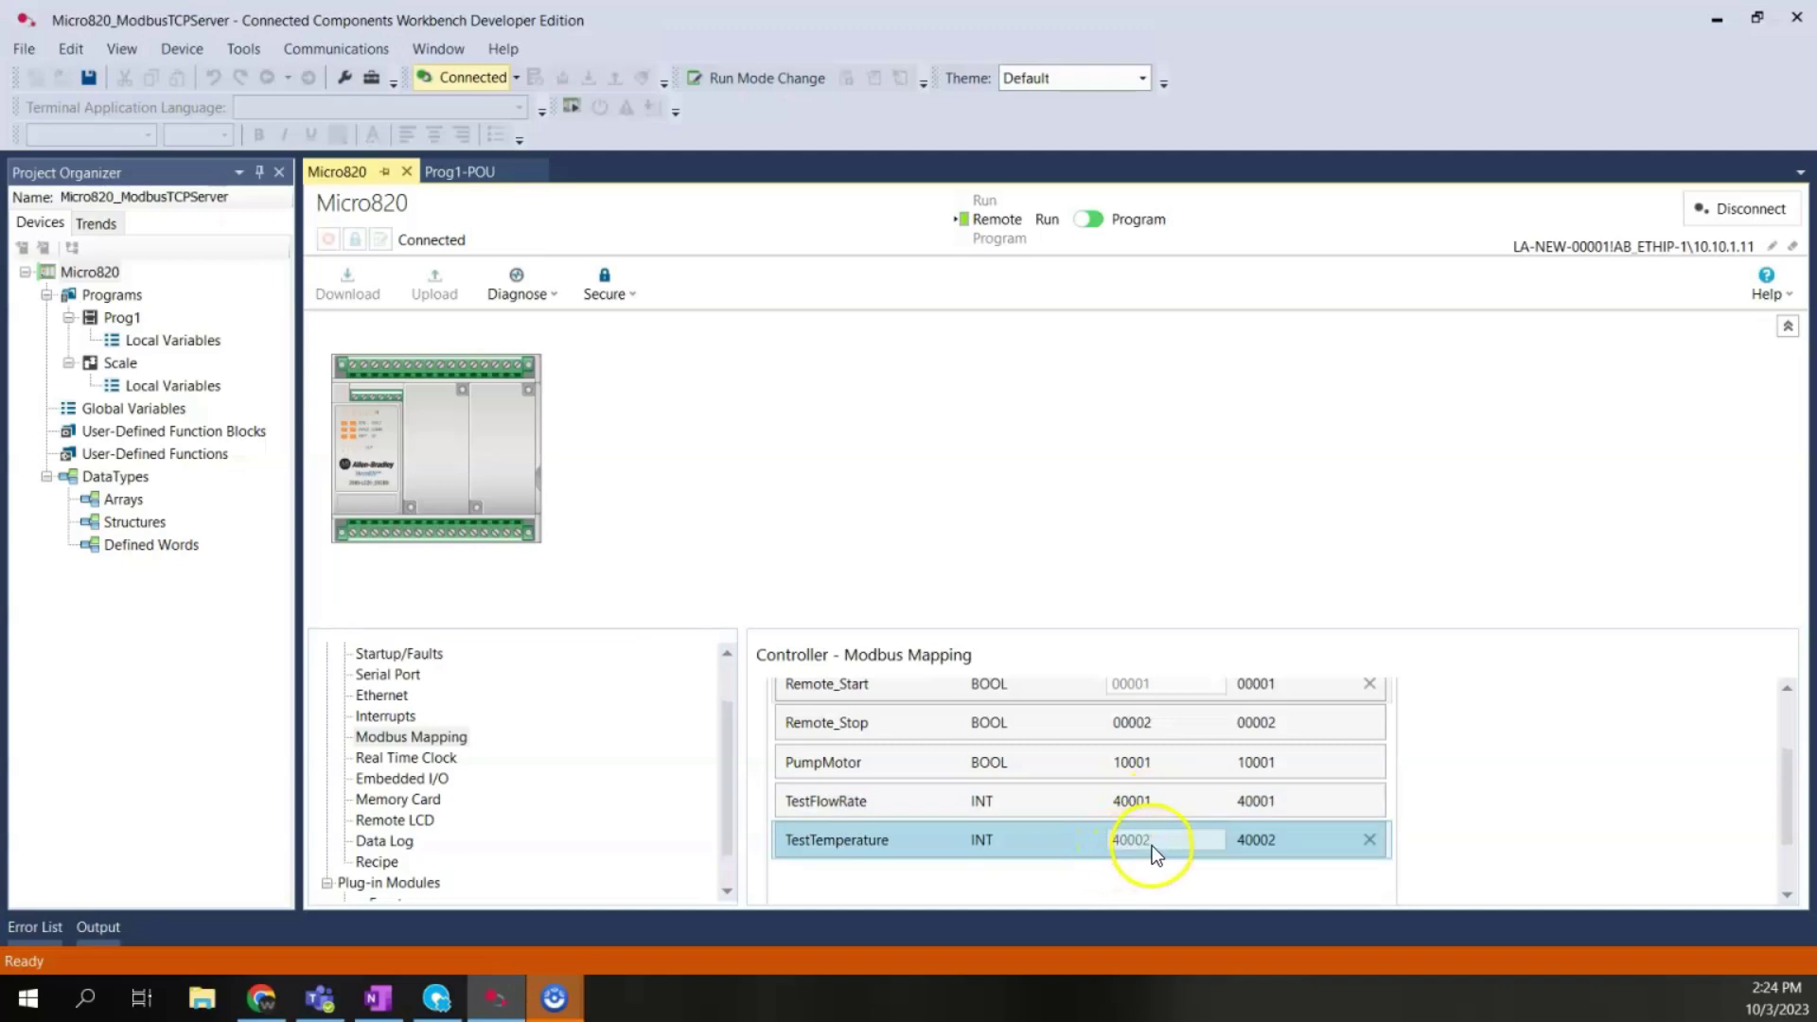
Step: Switch back to FactoryTalk Optix Studio and add a Modbus tag named FlowRate to the Tags folder
click(436, 998)
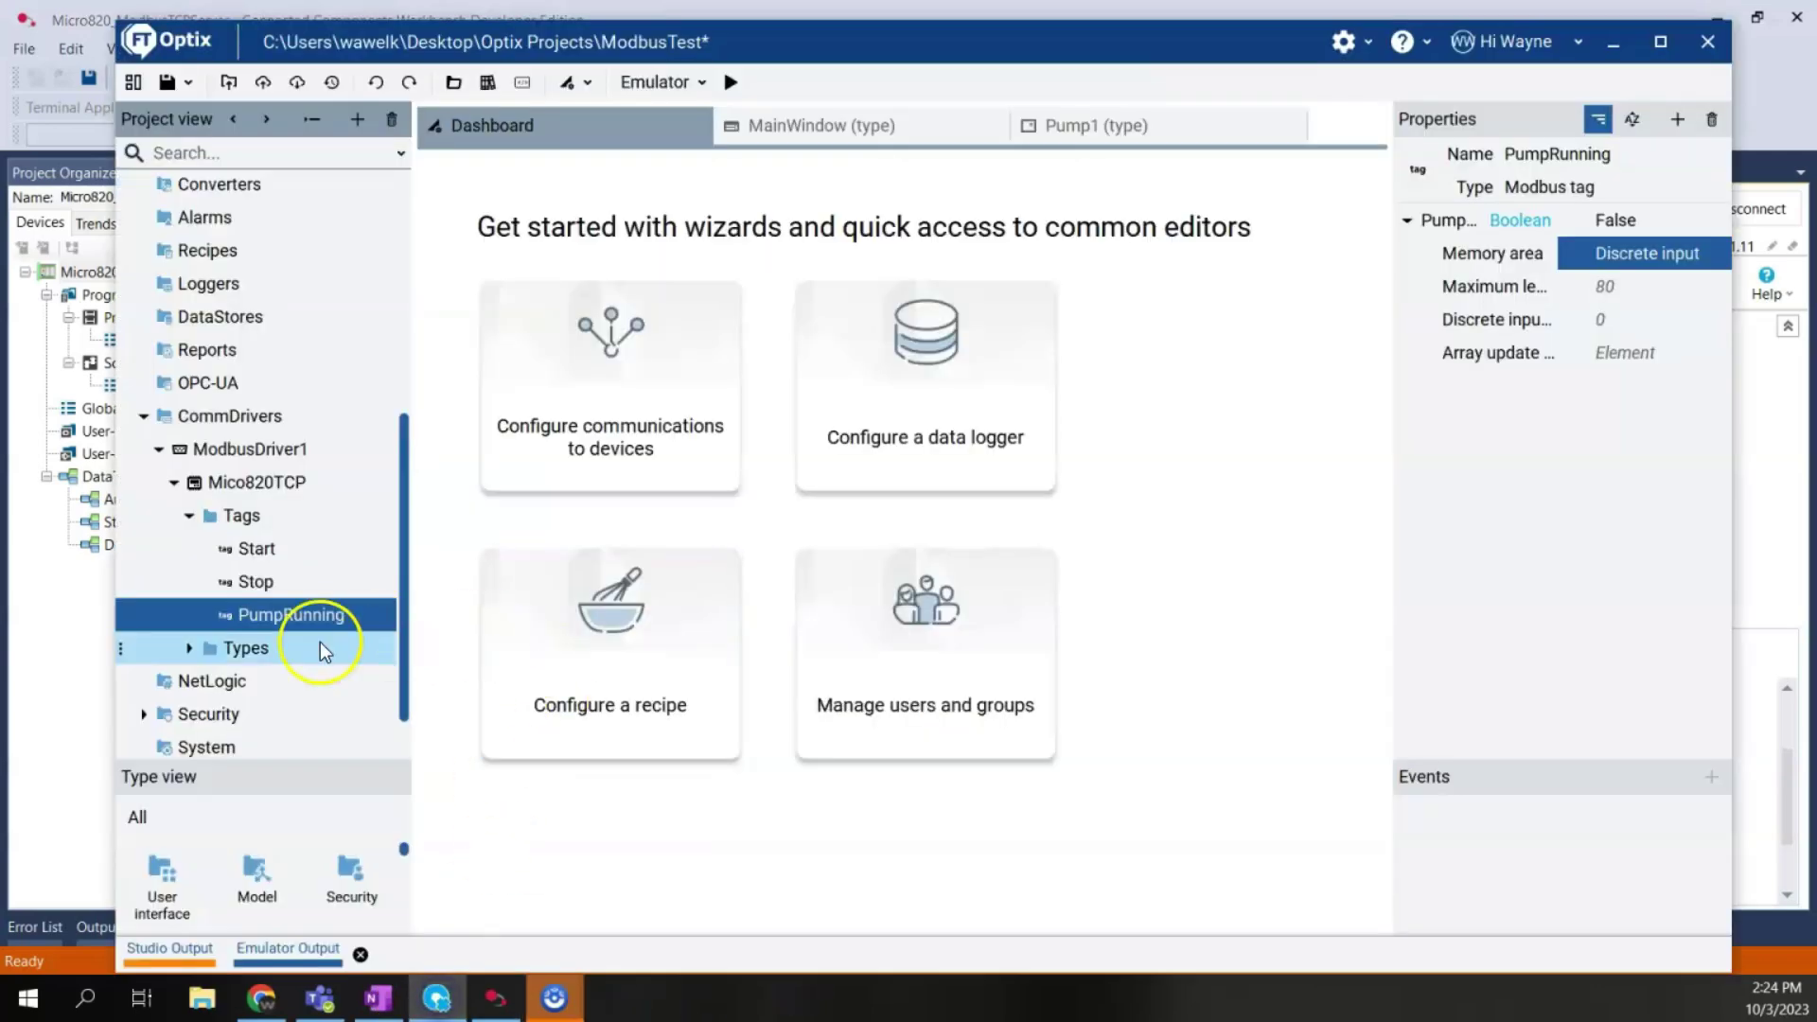
right_click(247, 513)
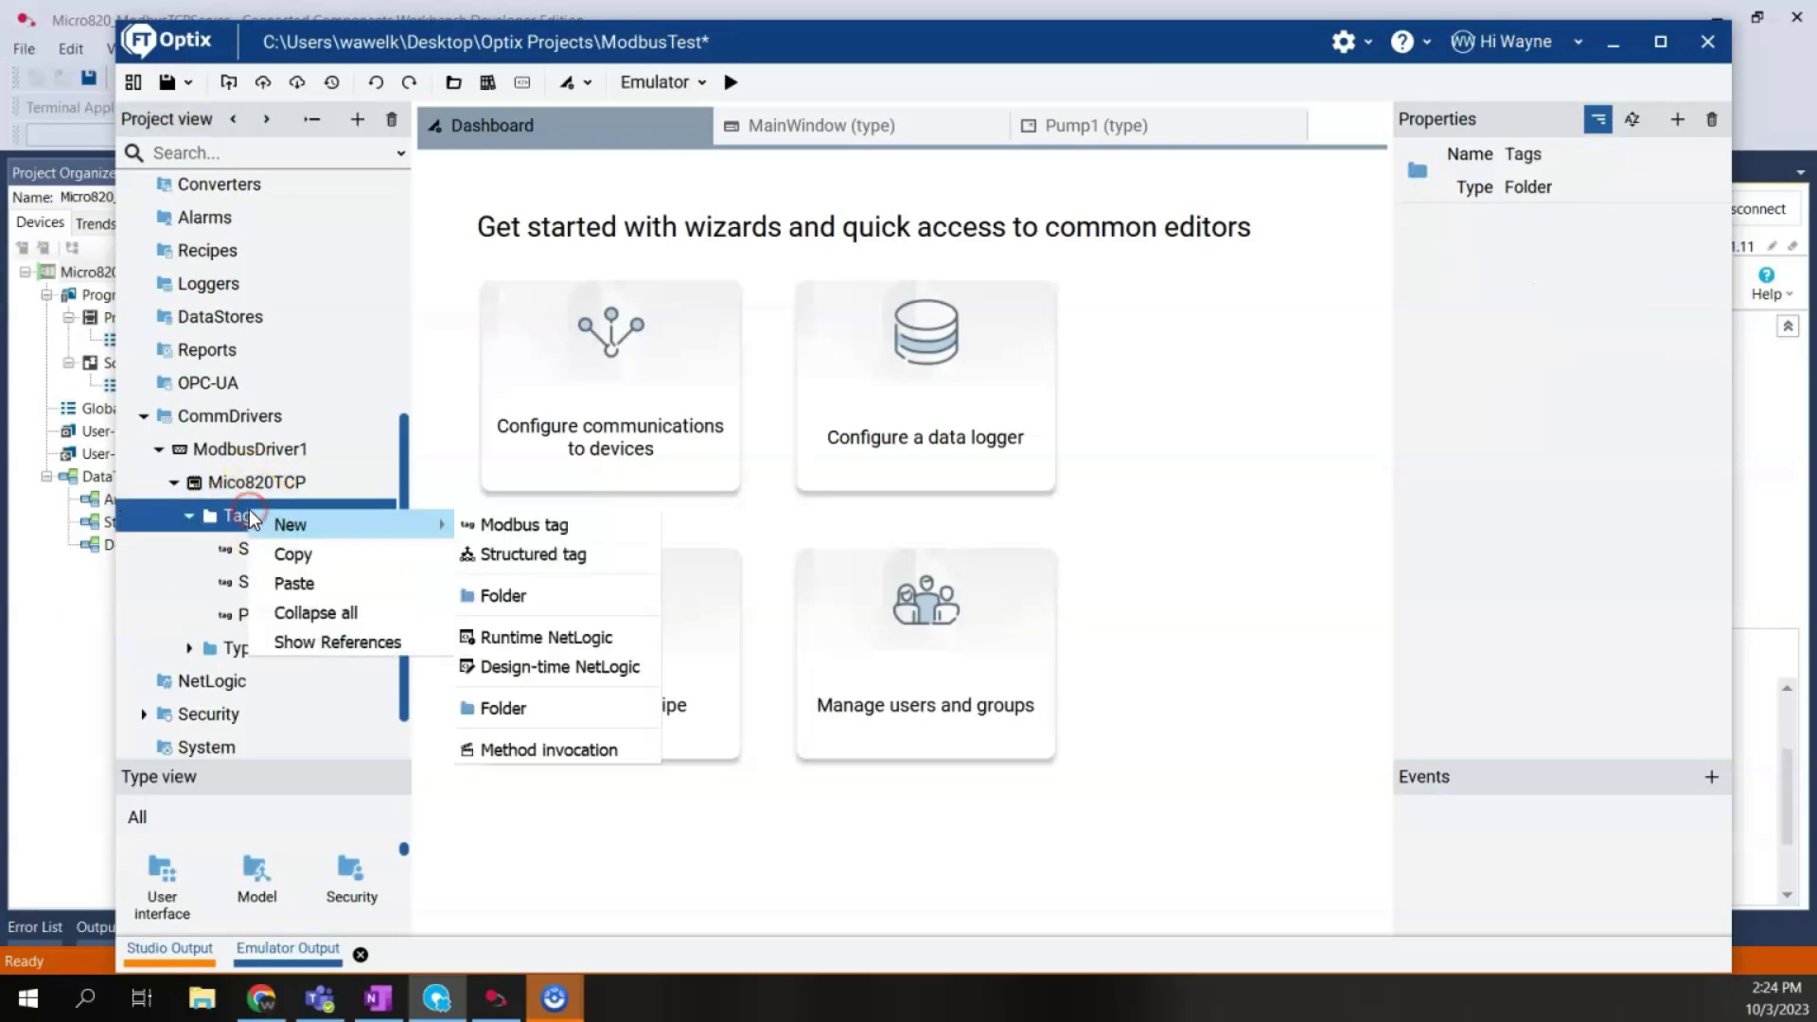
click(518, 528)
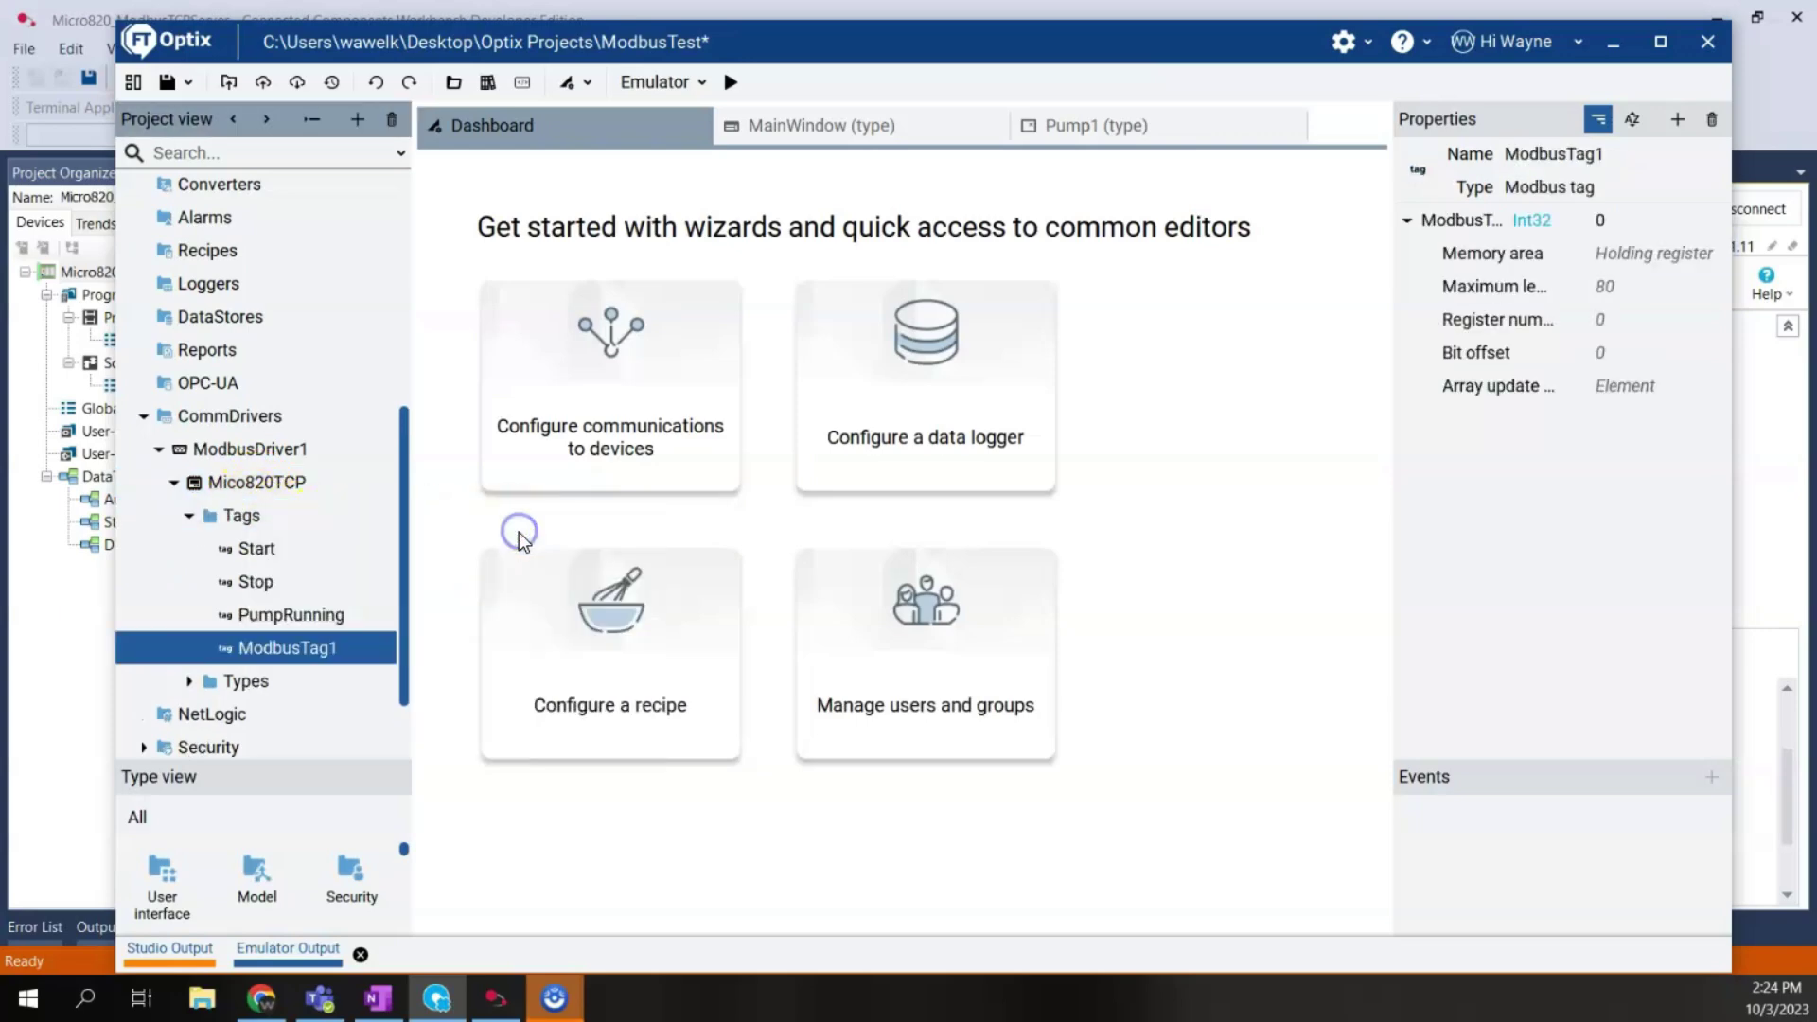
click(1717, 163)
text(FlowRate)
Step: Set the FlowRate tag's data type to Int16
click(1495, 227)
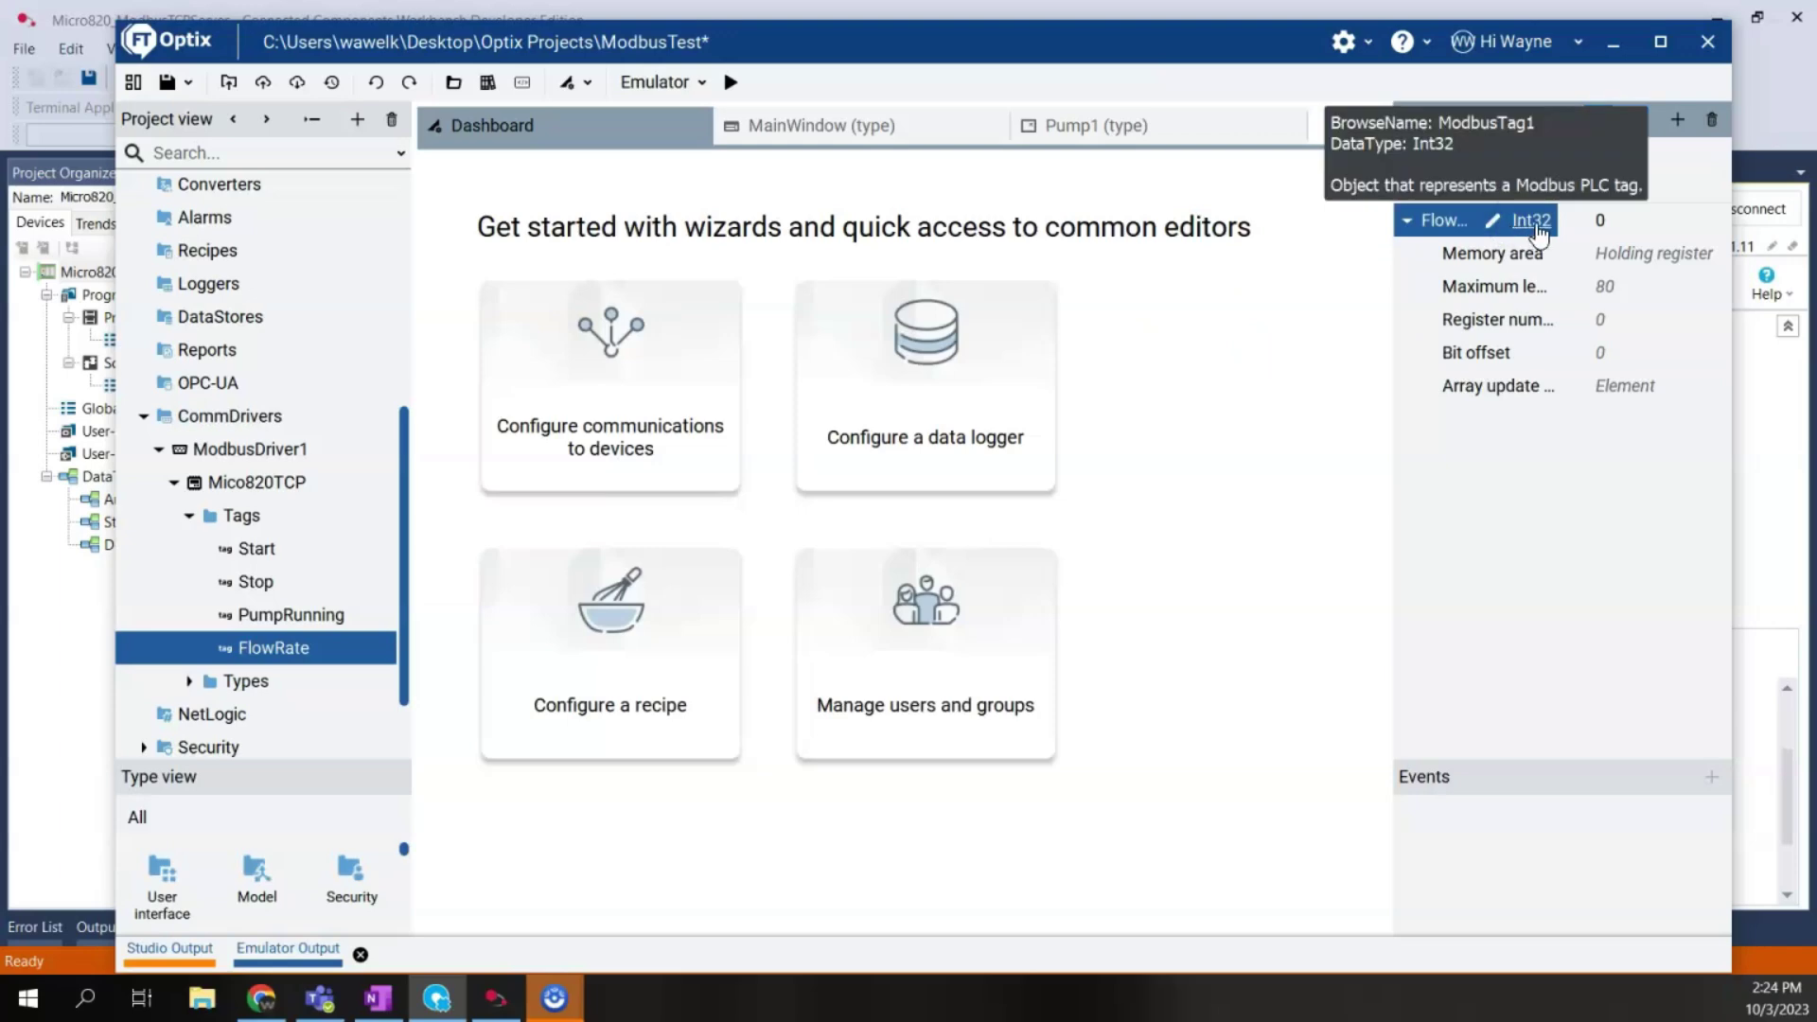
click(1532, 222)
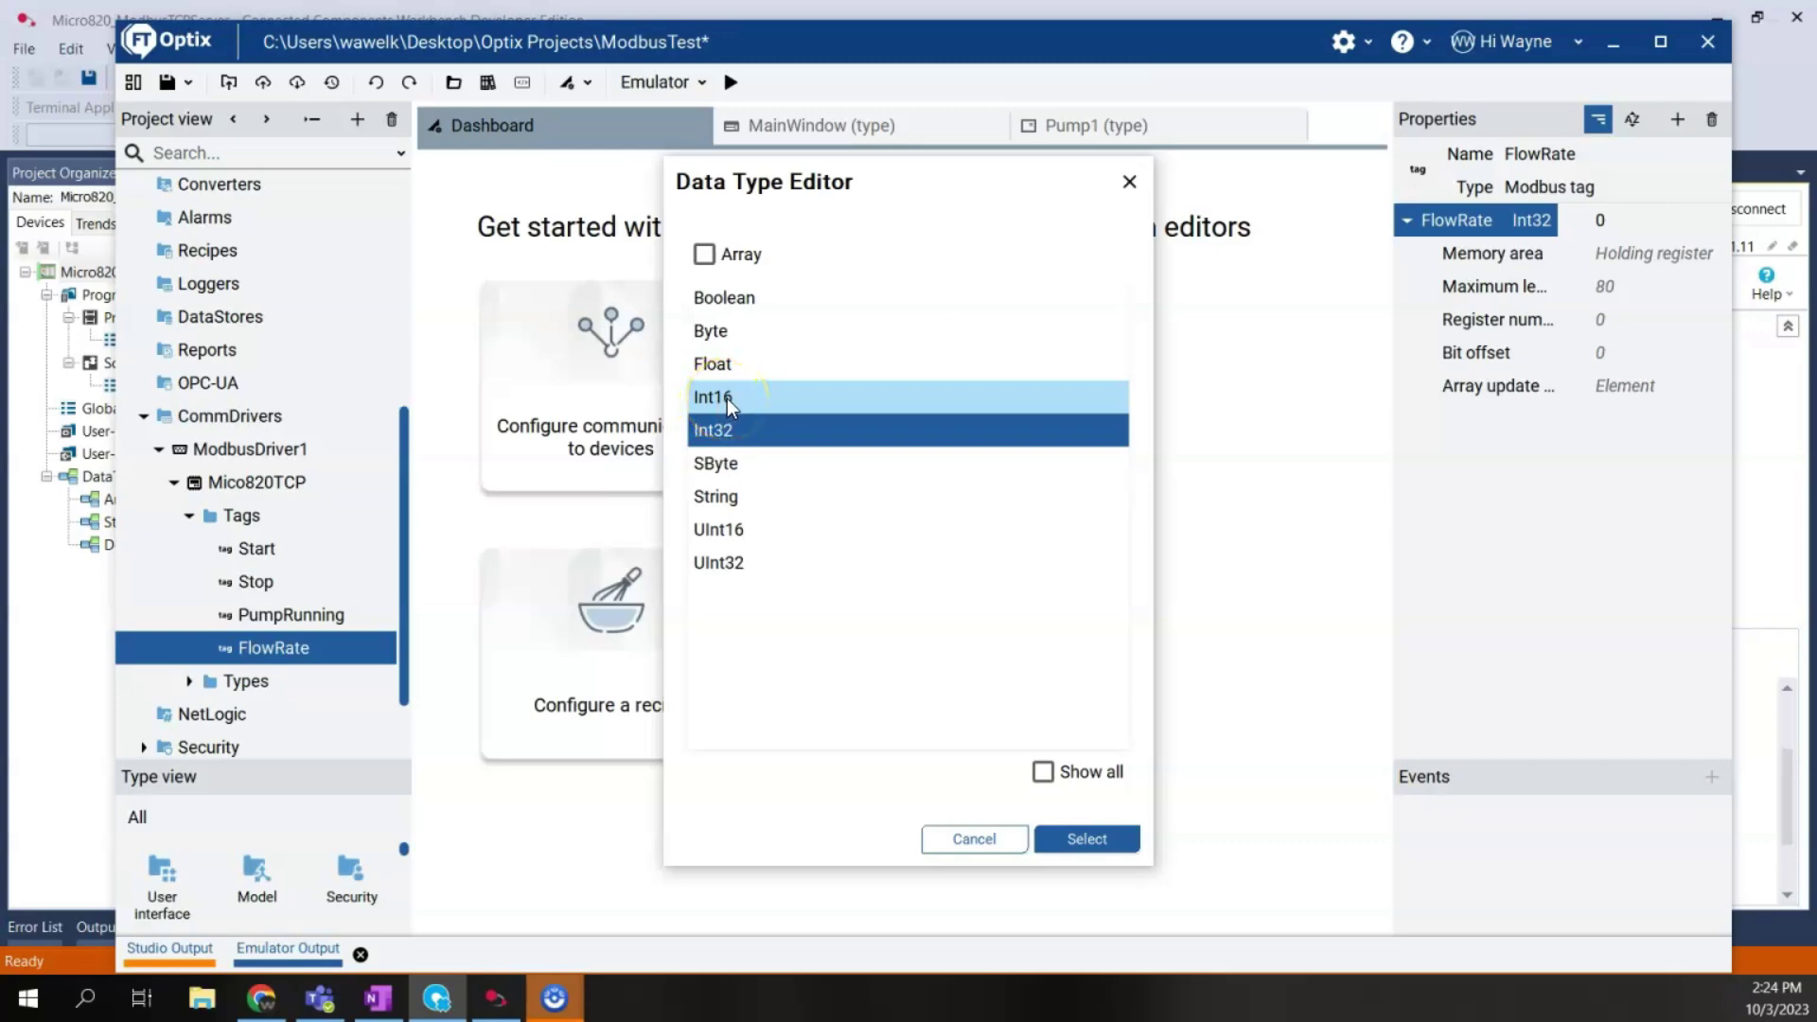
click(717, 428)
click(725, 401)
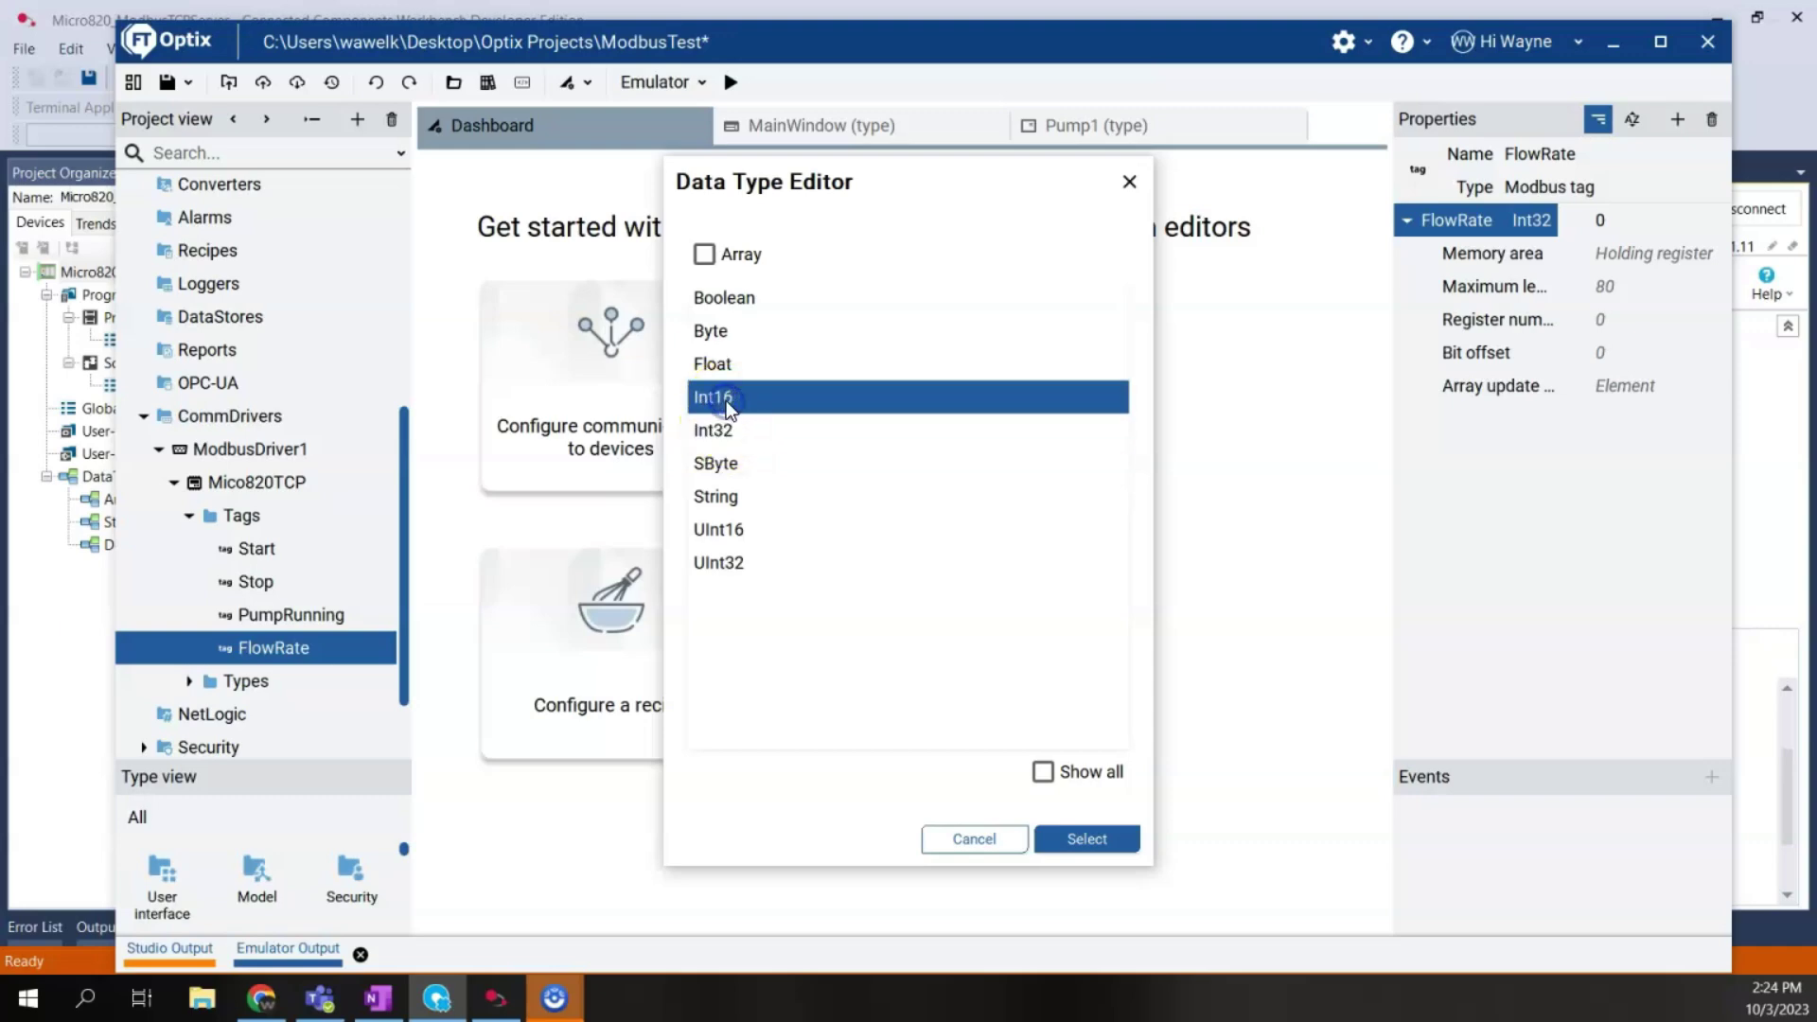
click(1087, 839)
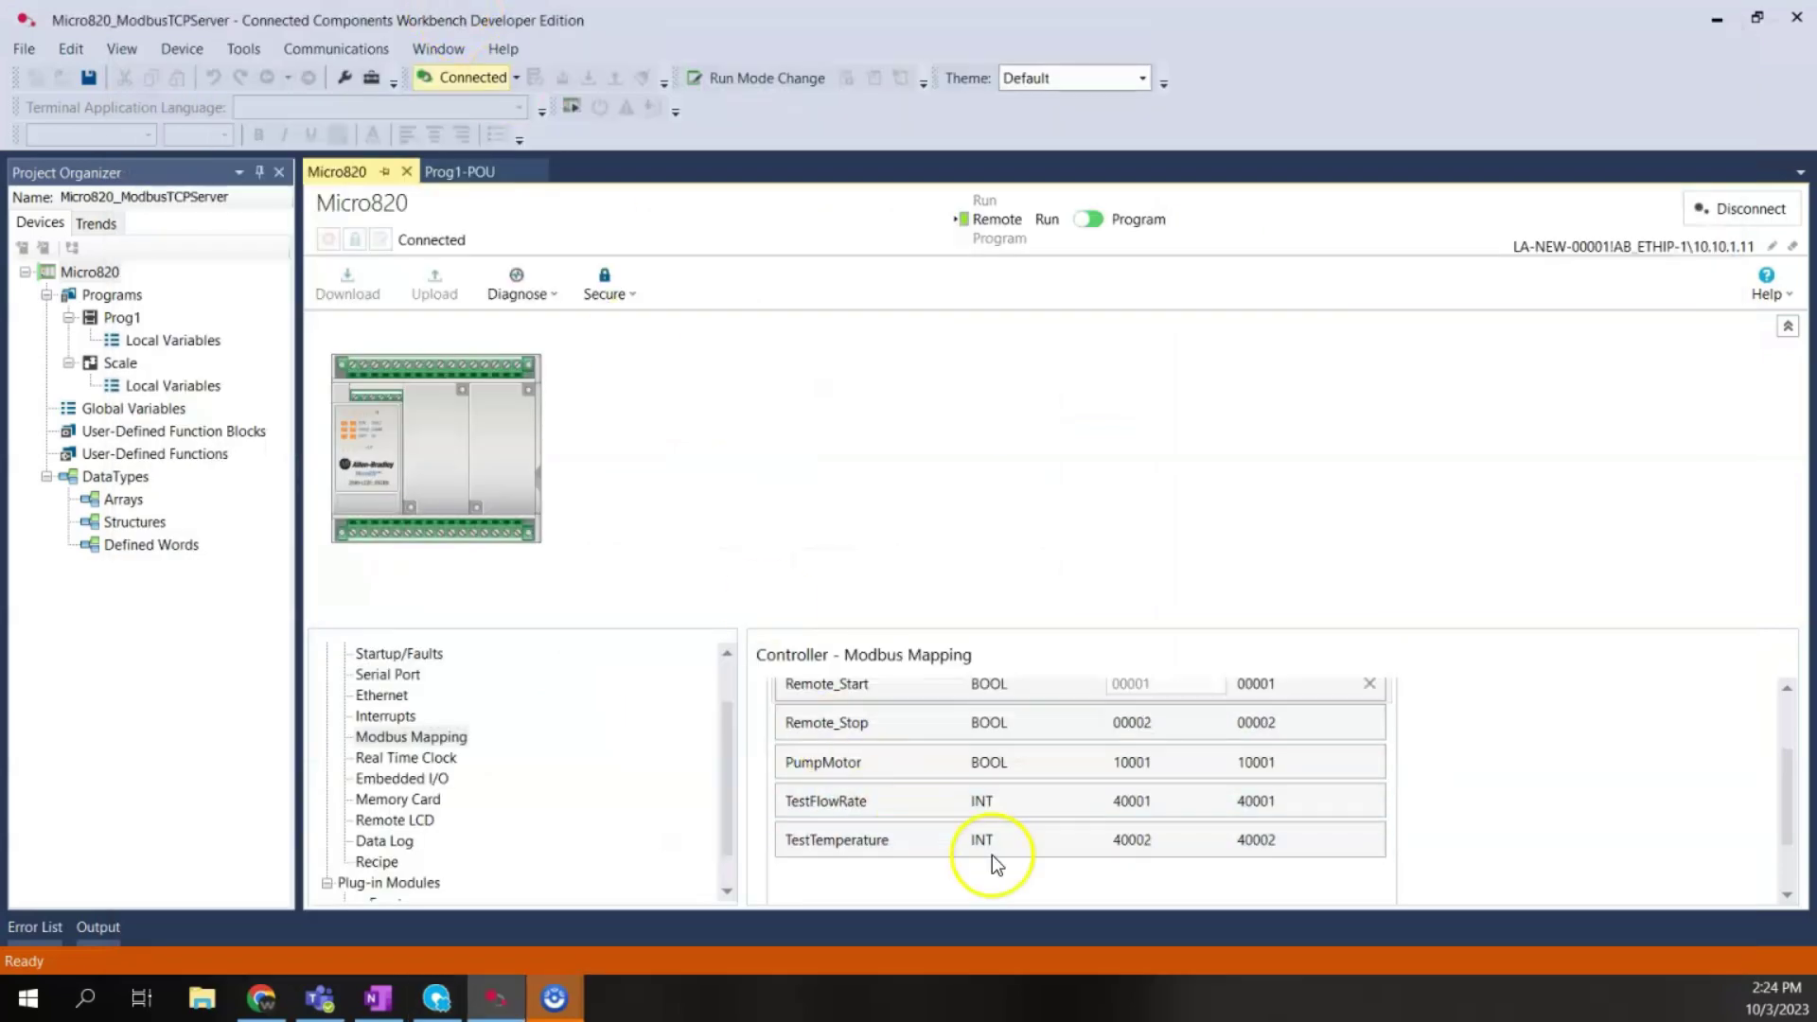
Step: Check TestFlowRate's data type in Connected Components Workbench, and choose Holding register as FlowRate's memory area in FactoryTalk Optix Studio
click(999, 816)
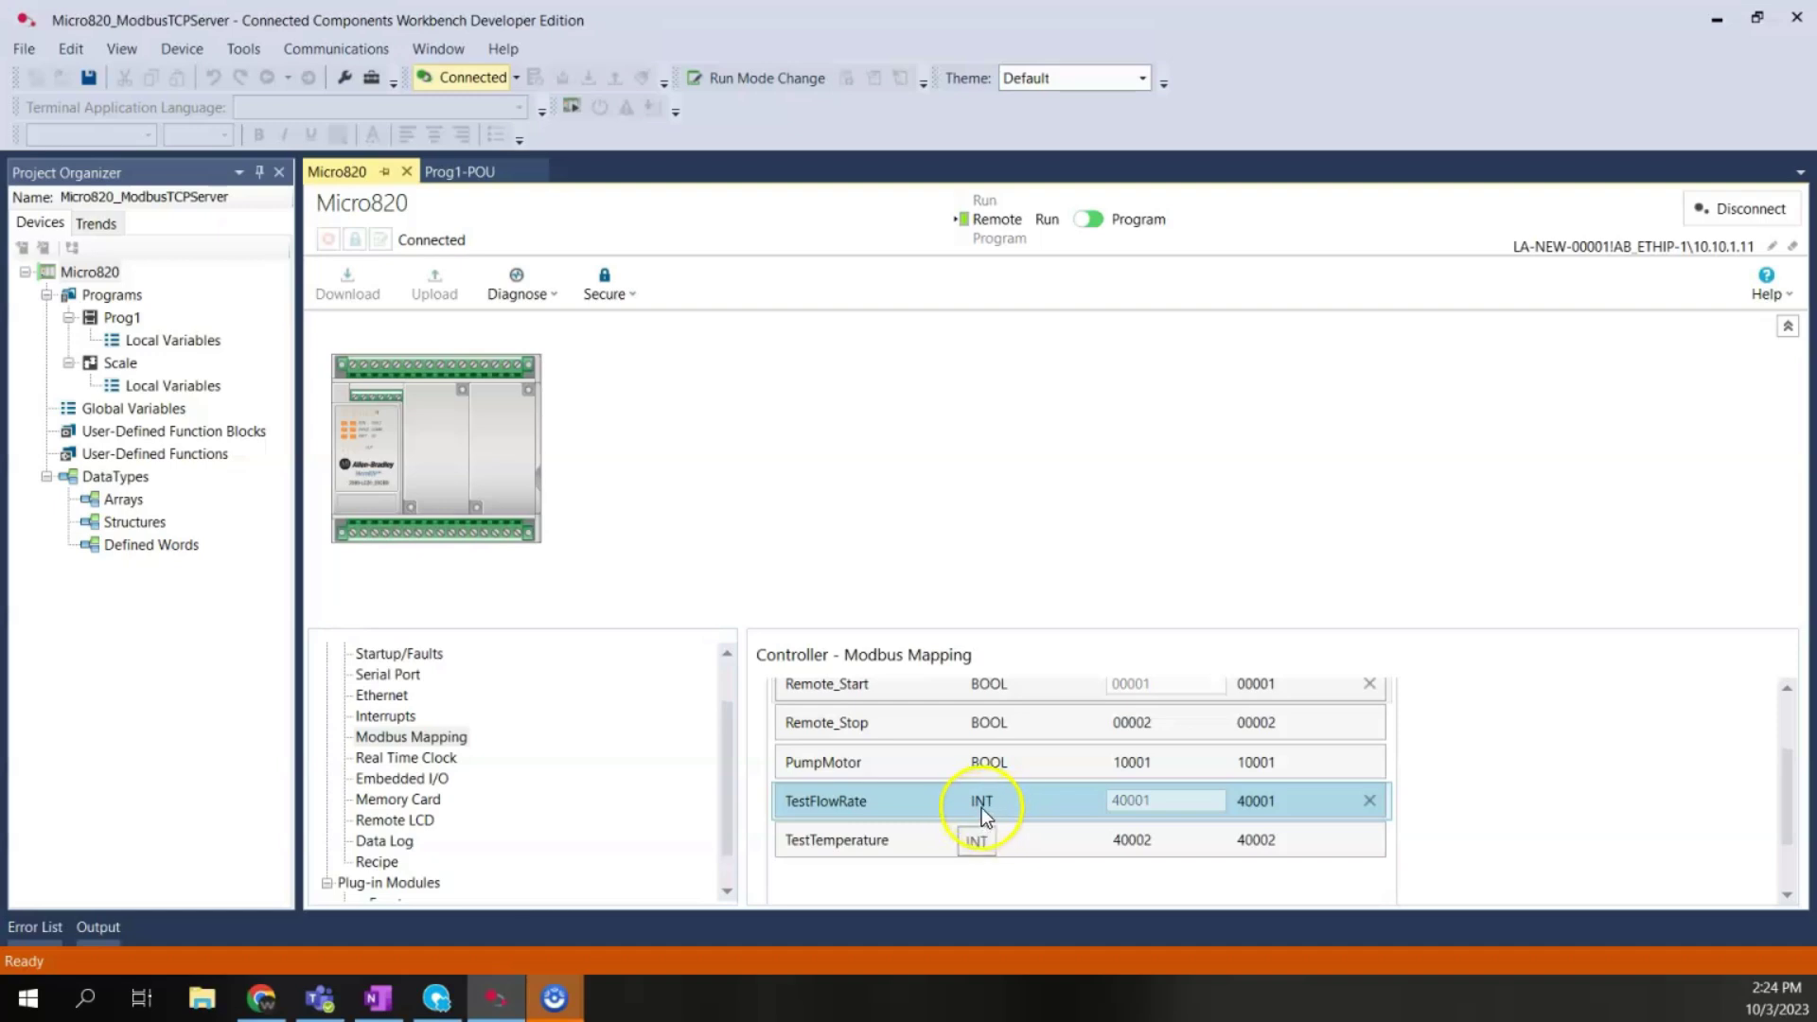
click(436, 999)
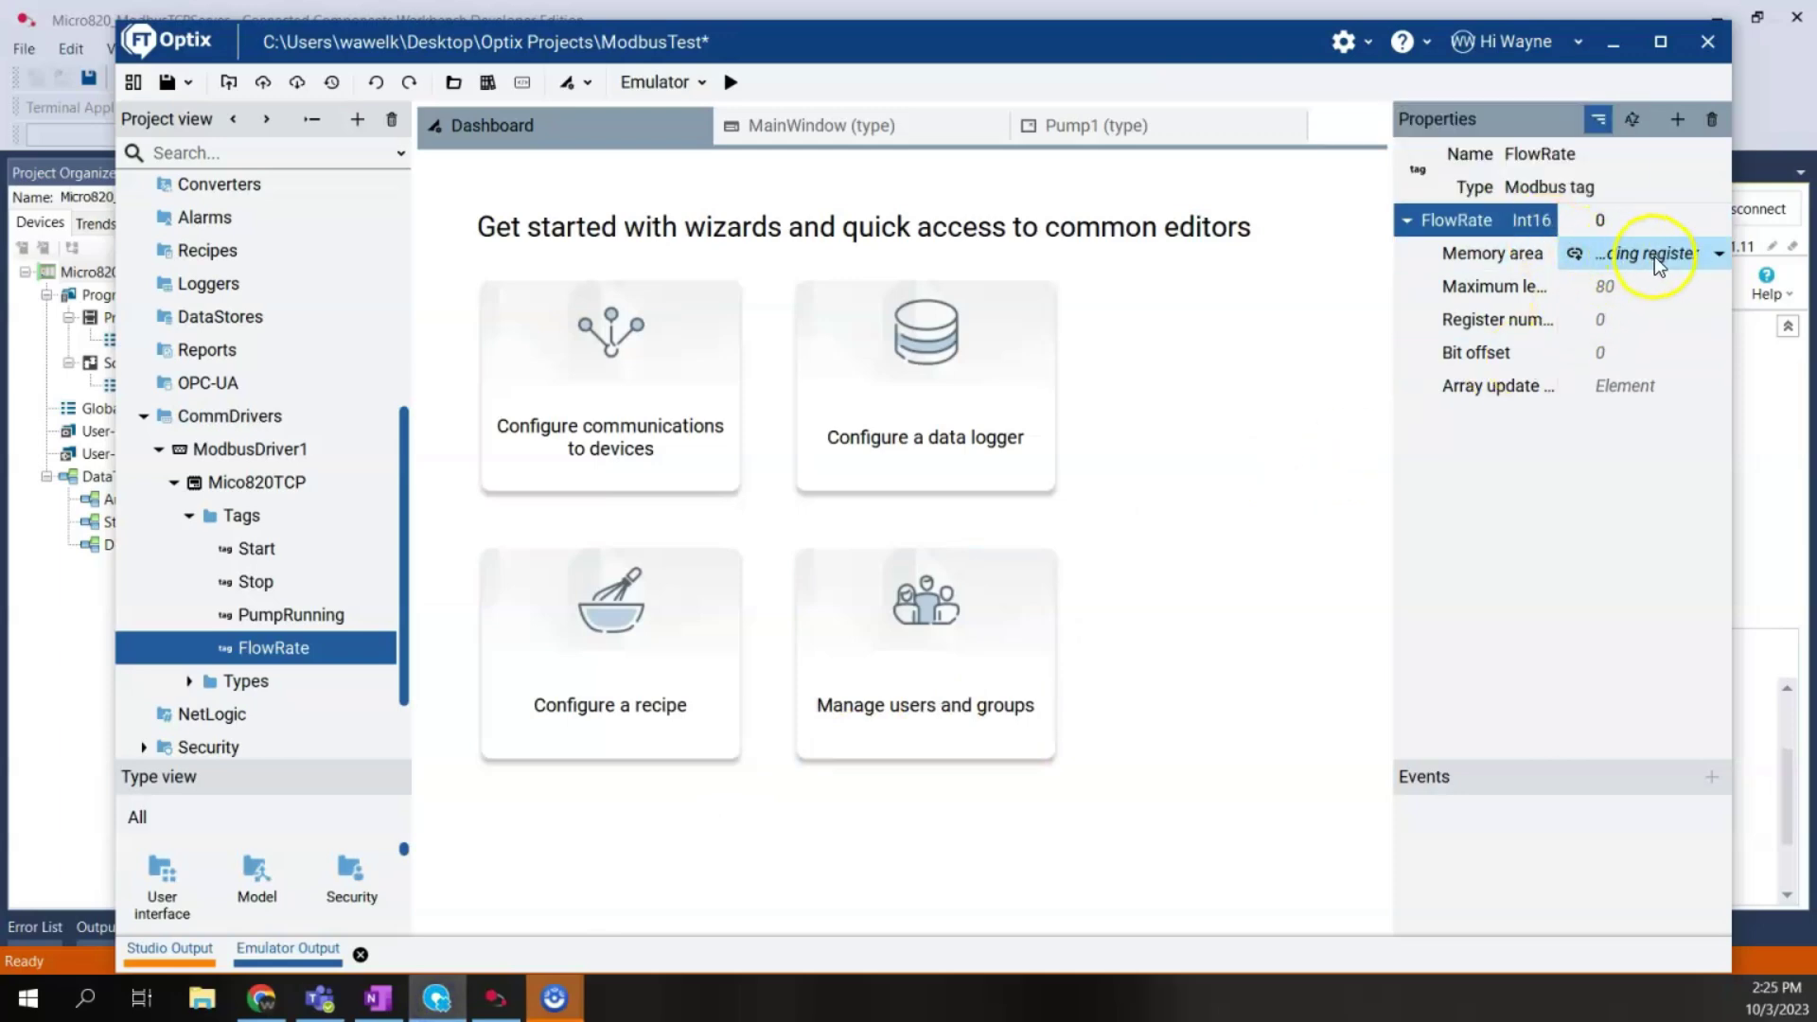
click(1717, 255)
click(1678, 291)
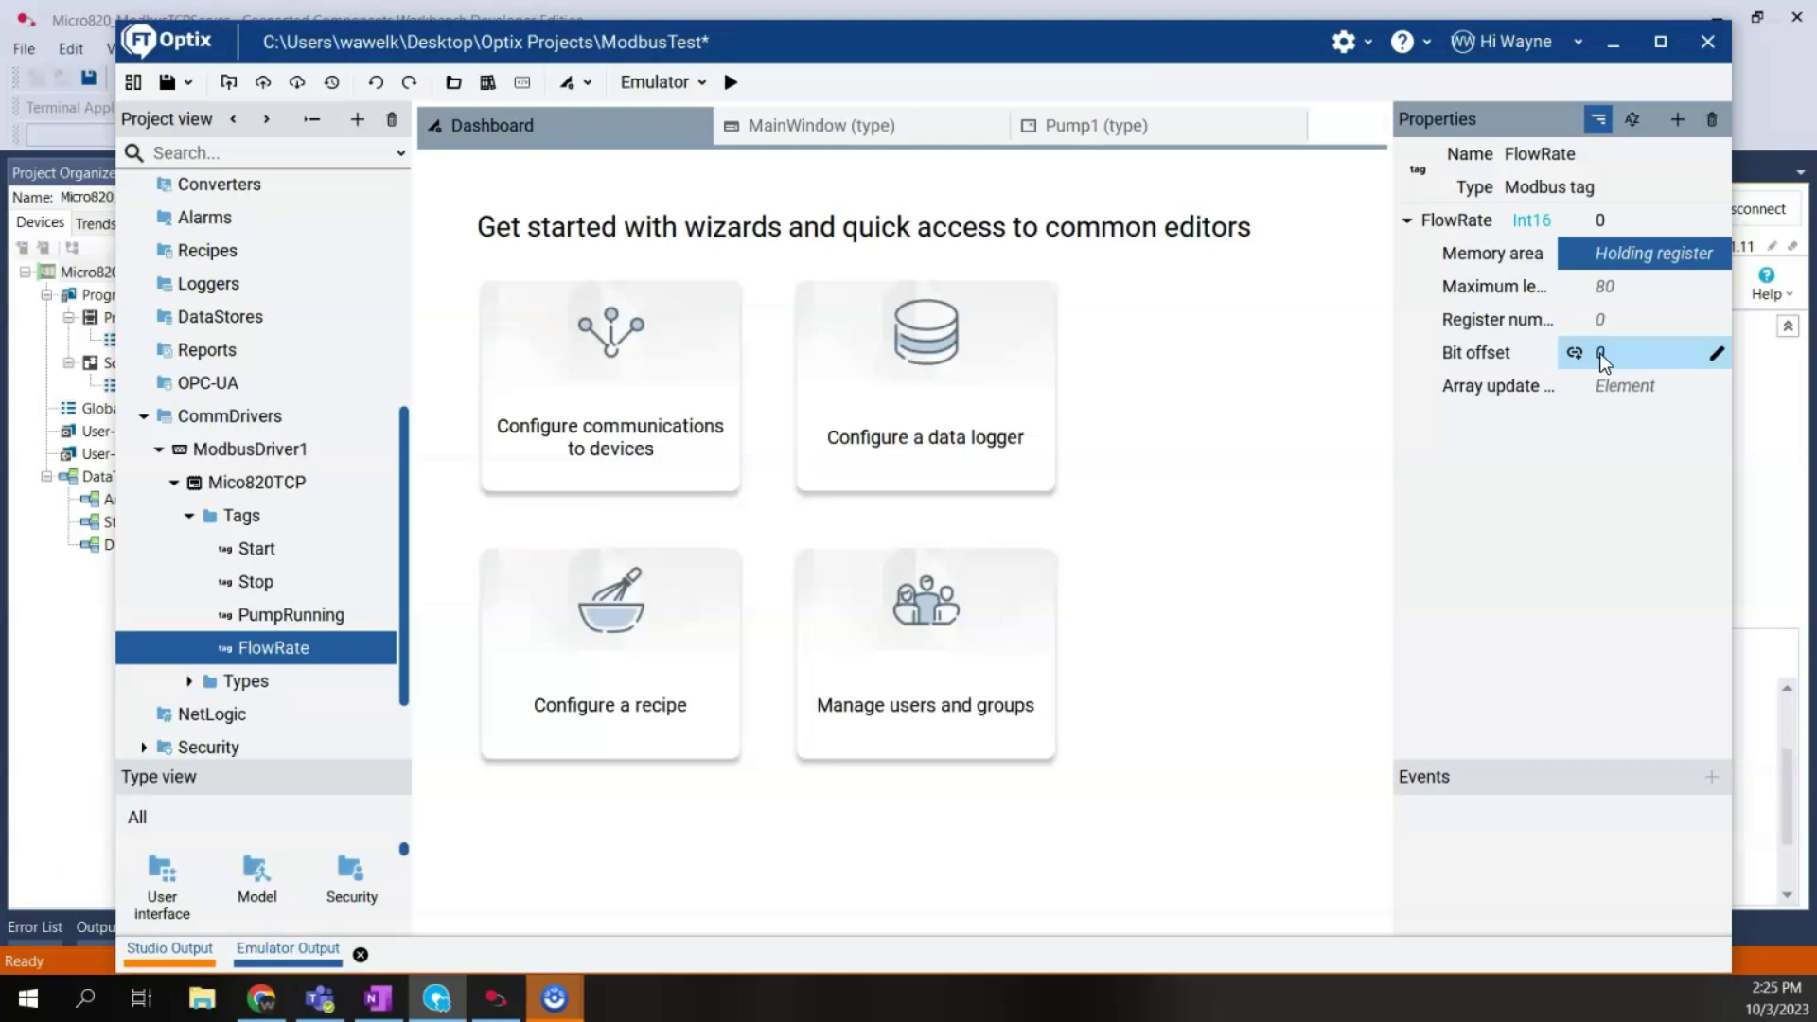
click(1588, 385)
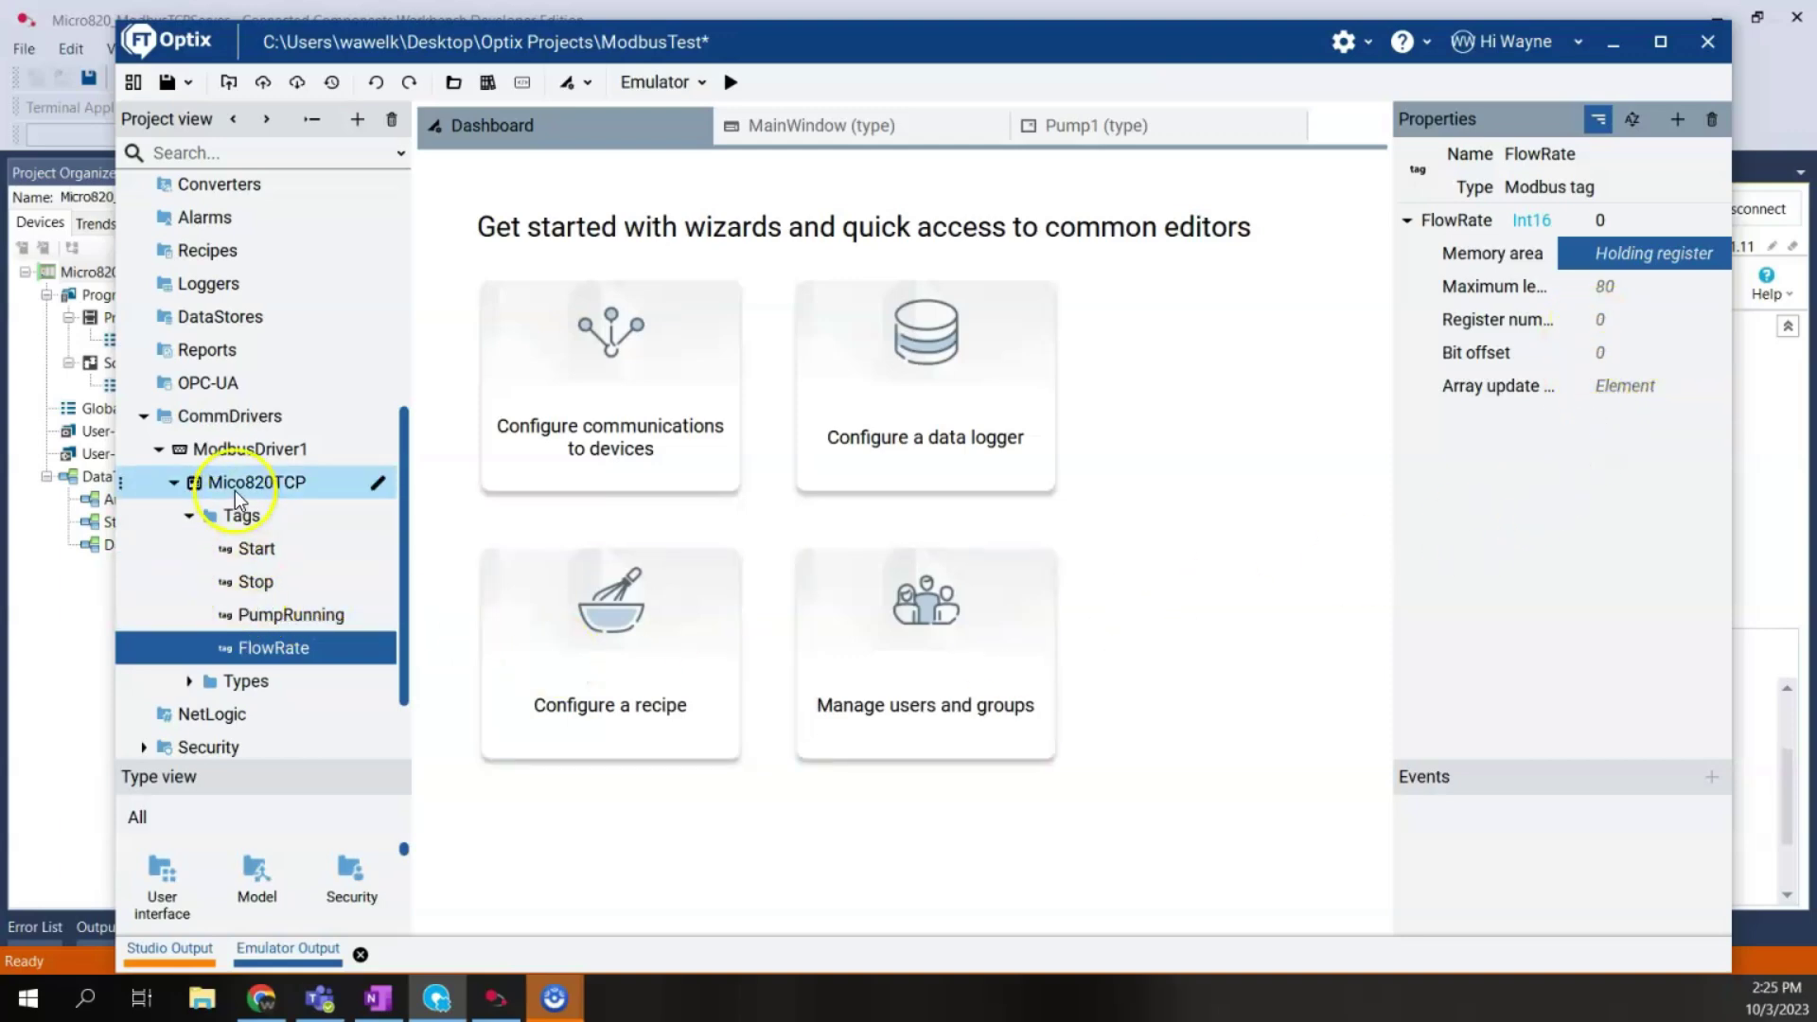
Step: Add another Modbus tag named Temperature to the Tags folder and set its data type to Int16
right_click(241, 514)
mouse_move(284, 524)
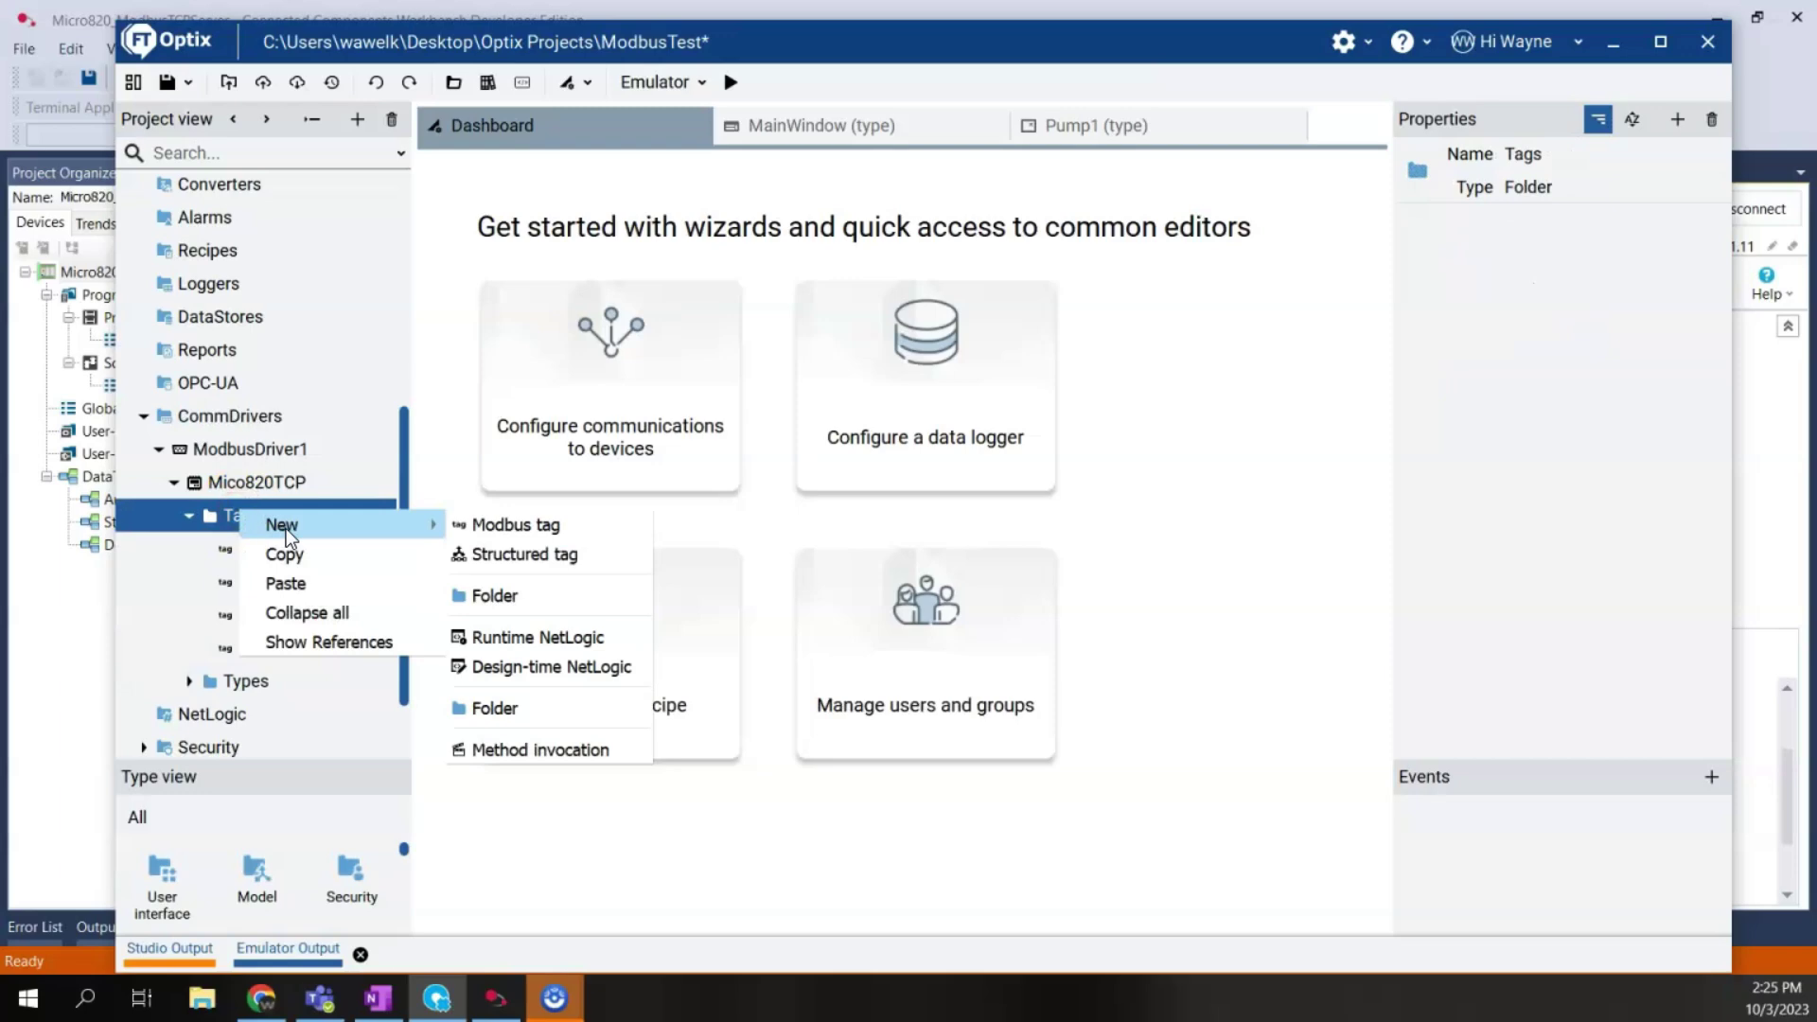
click(575, 525)
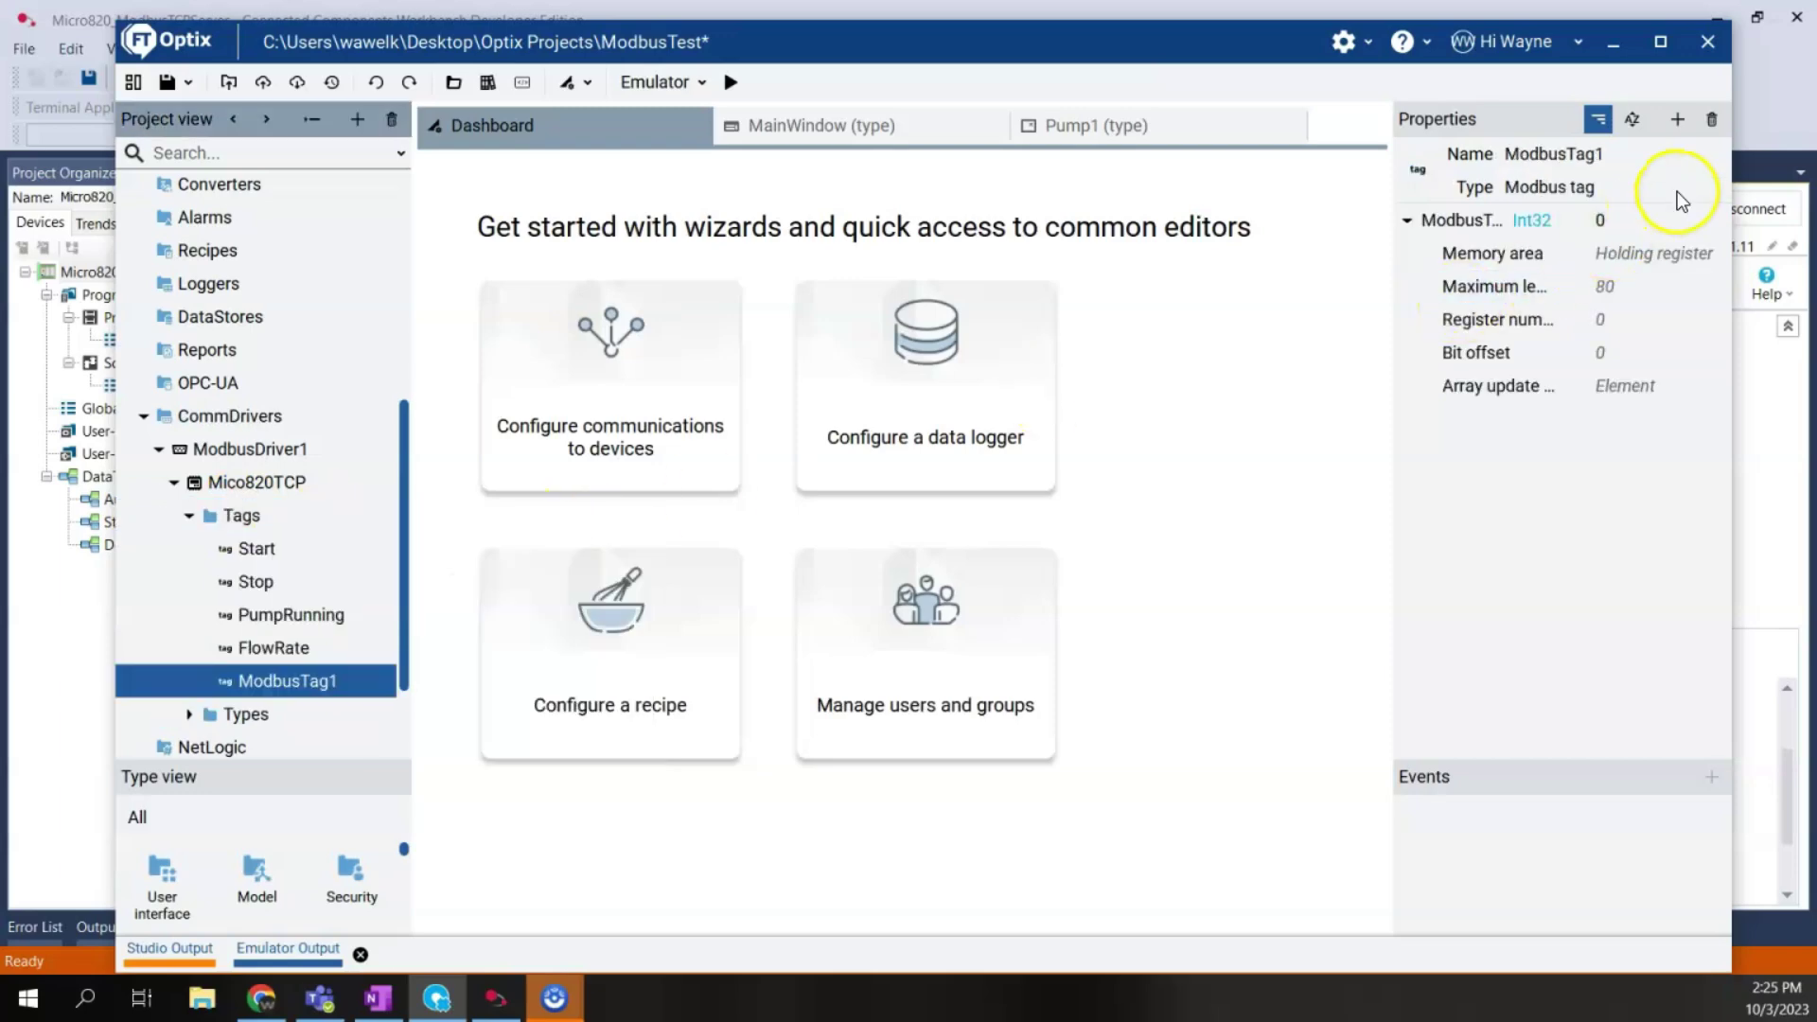
click(1700, 161)
text(Tem)
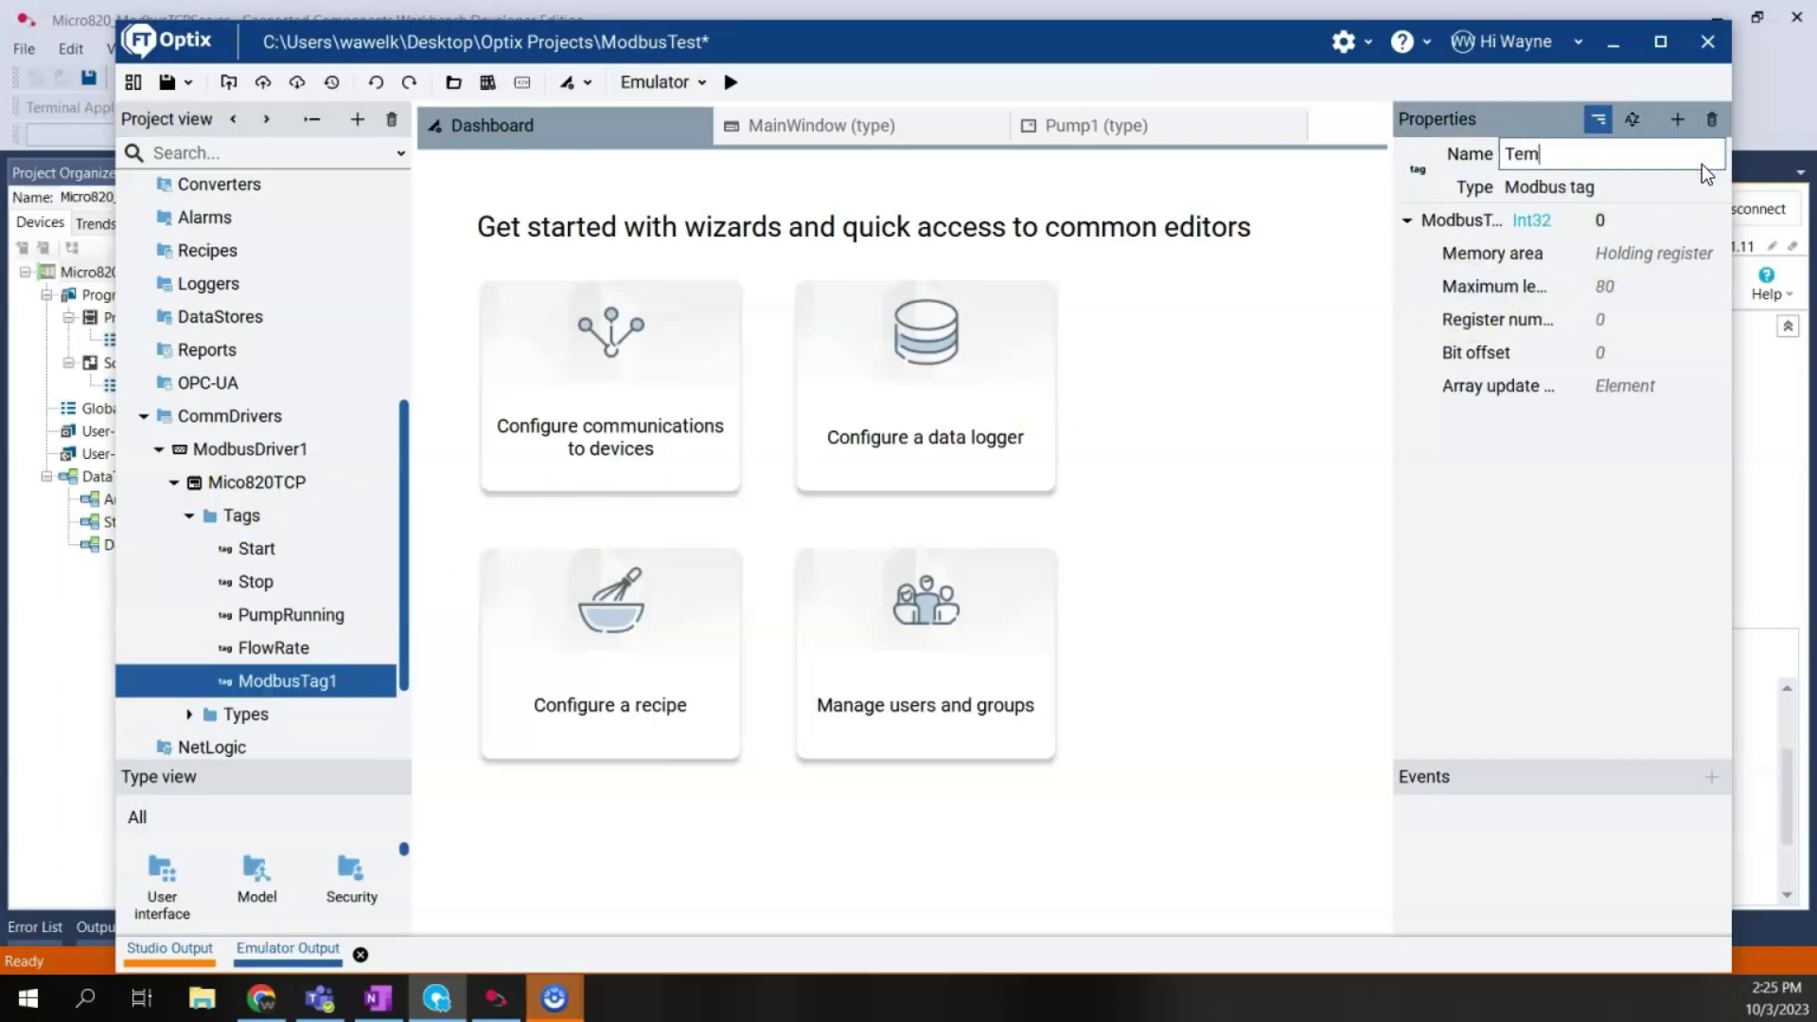
text(perature)
click(1545, 221)
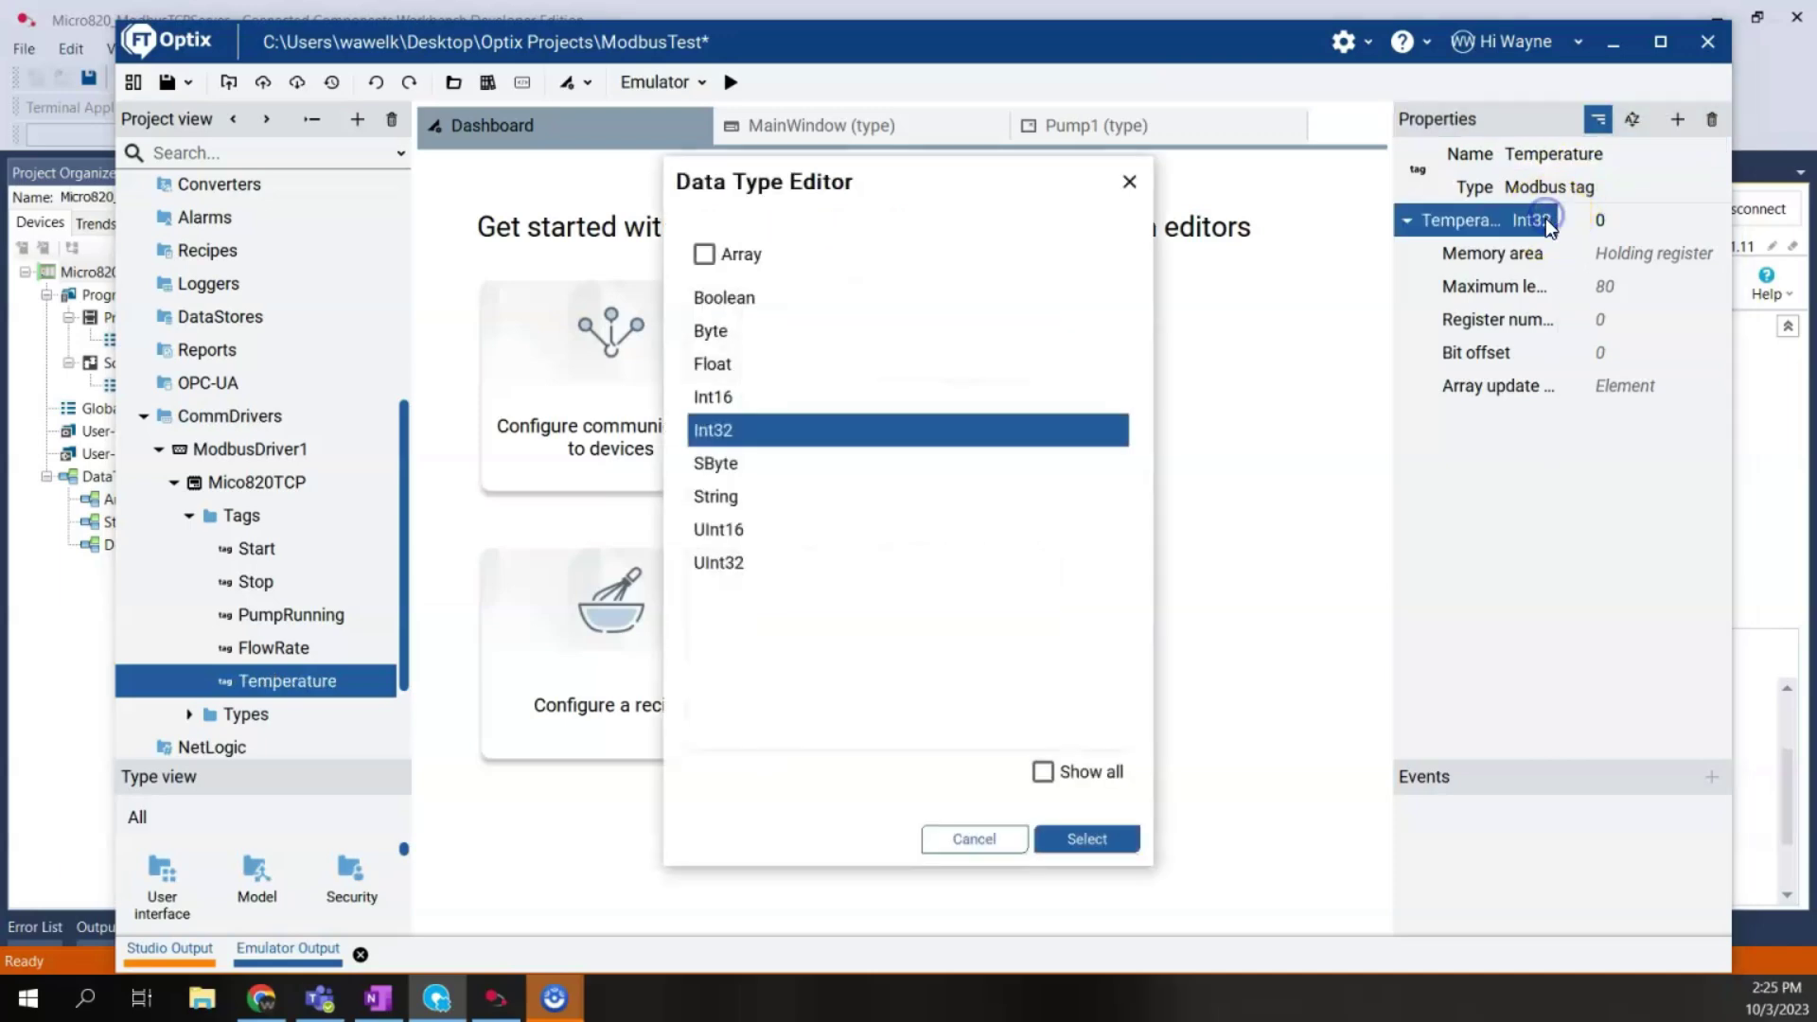
click(1104, 841)
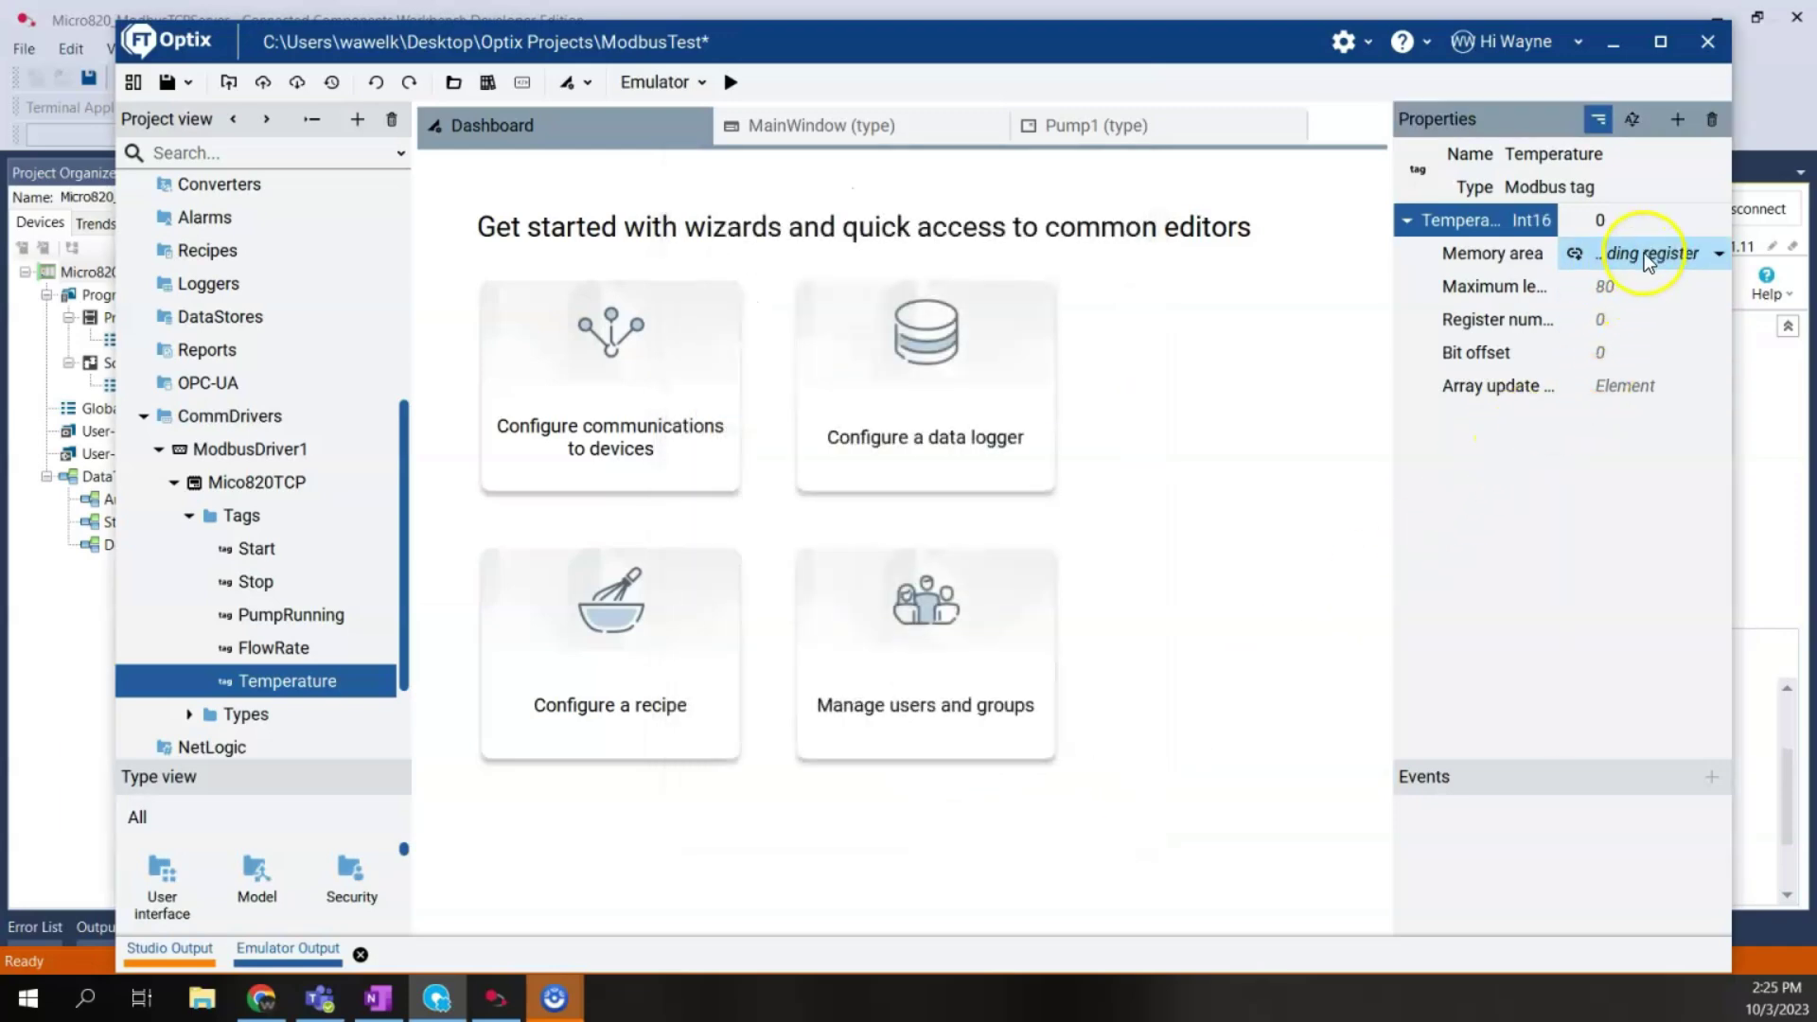
Step: Set the Temperature tag's register number to 1 and check TestTemperature's address in Connected Components Workbench, returning to FactoryTalk Optix Studio
click(1611, 320)
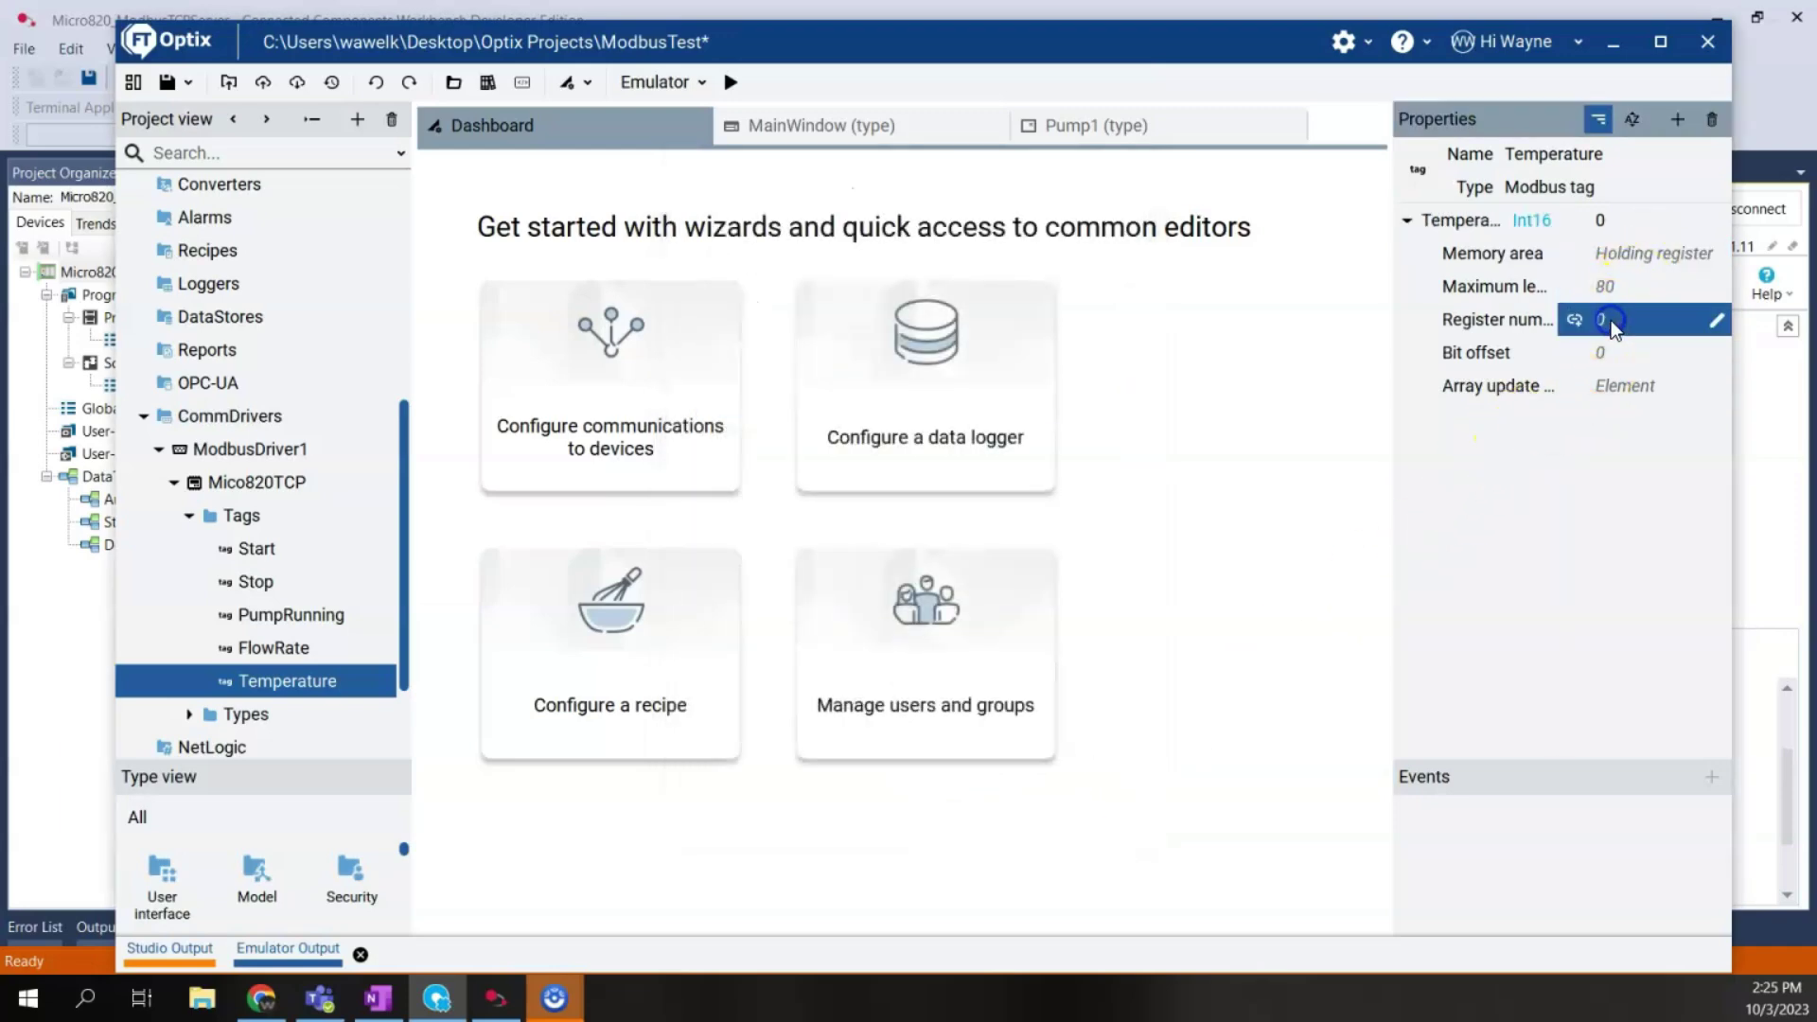
click(1719, 321)
text(1)
key(Return)
click(448, 9)
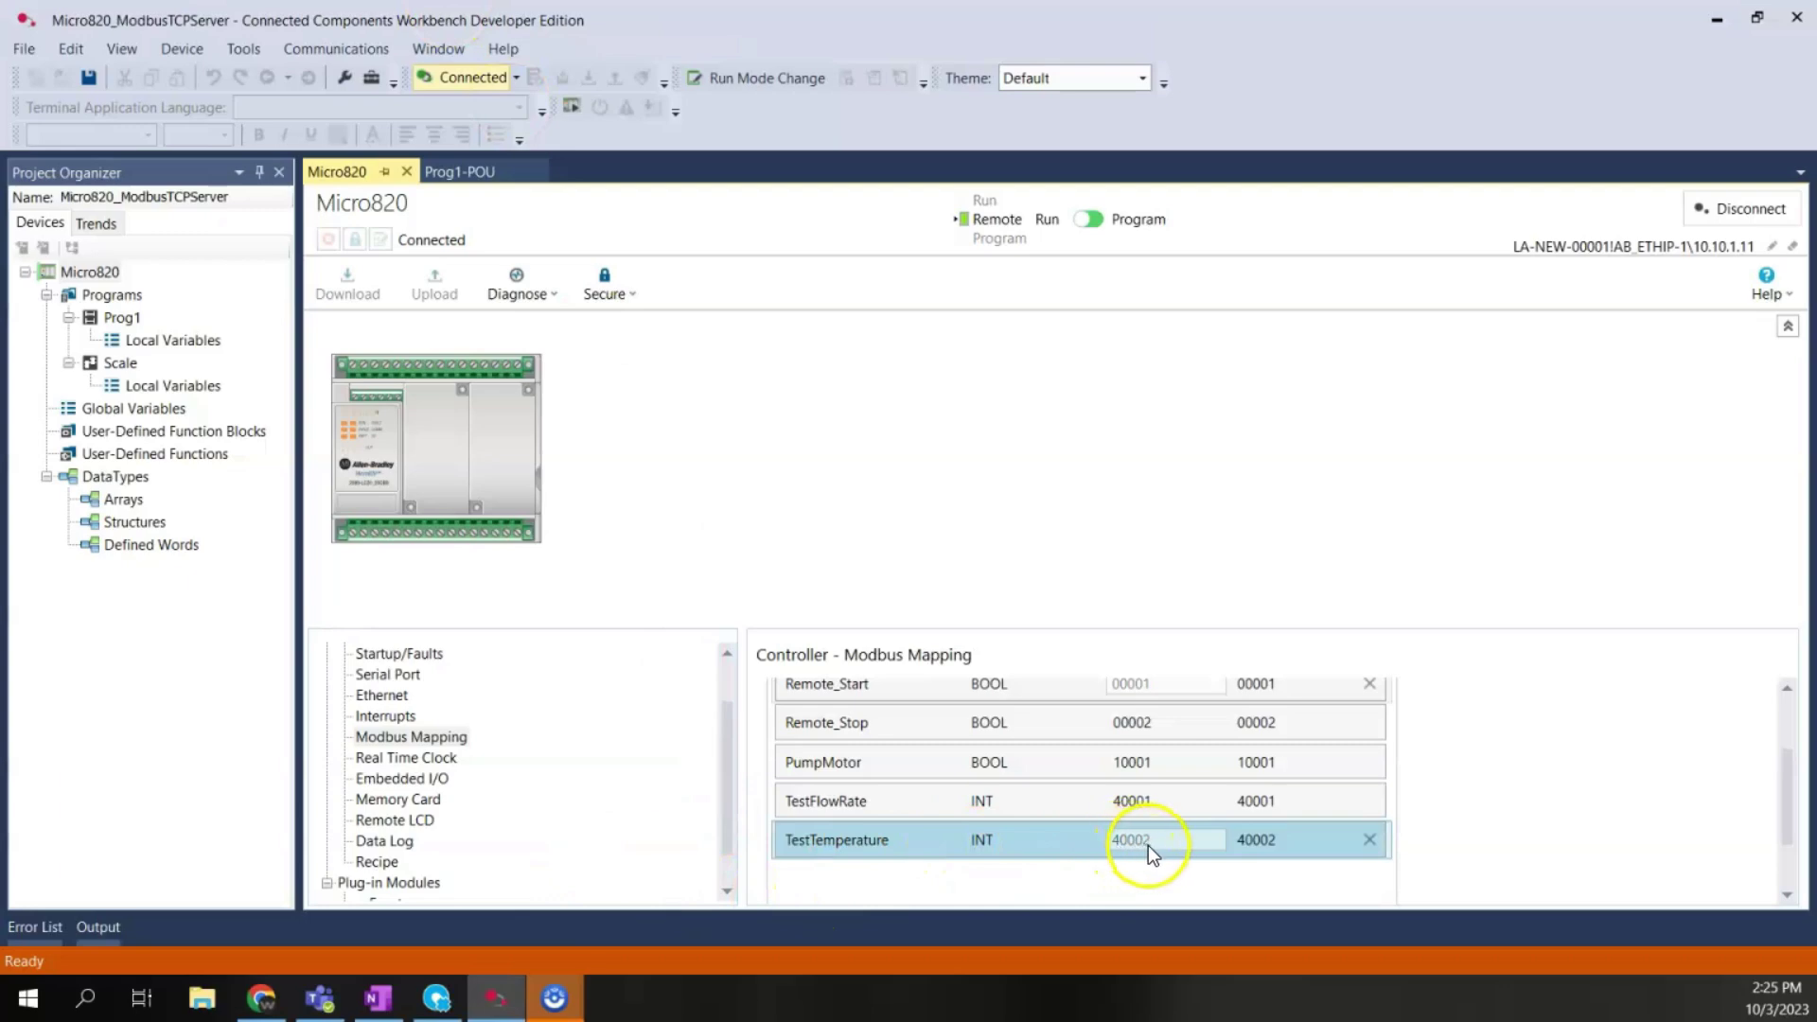
click(437, 995)
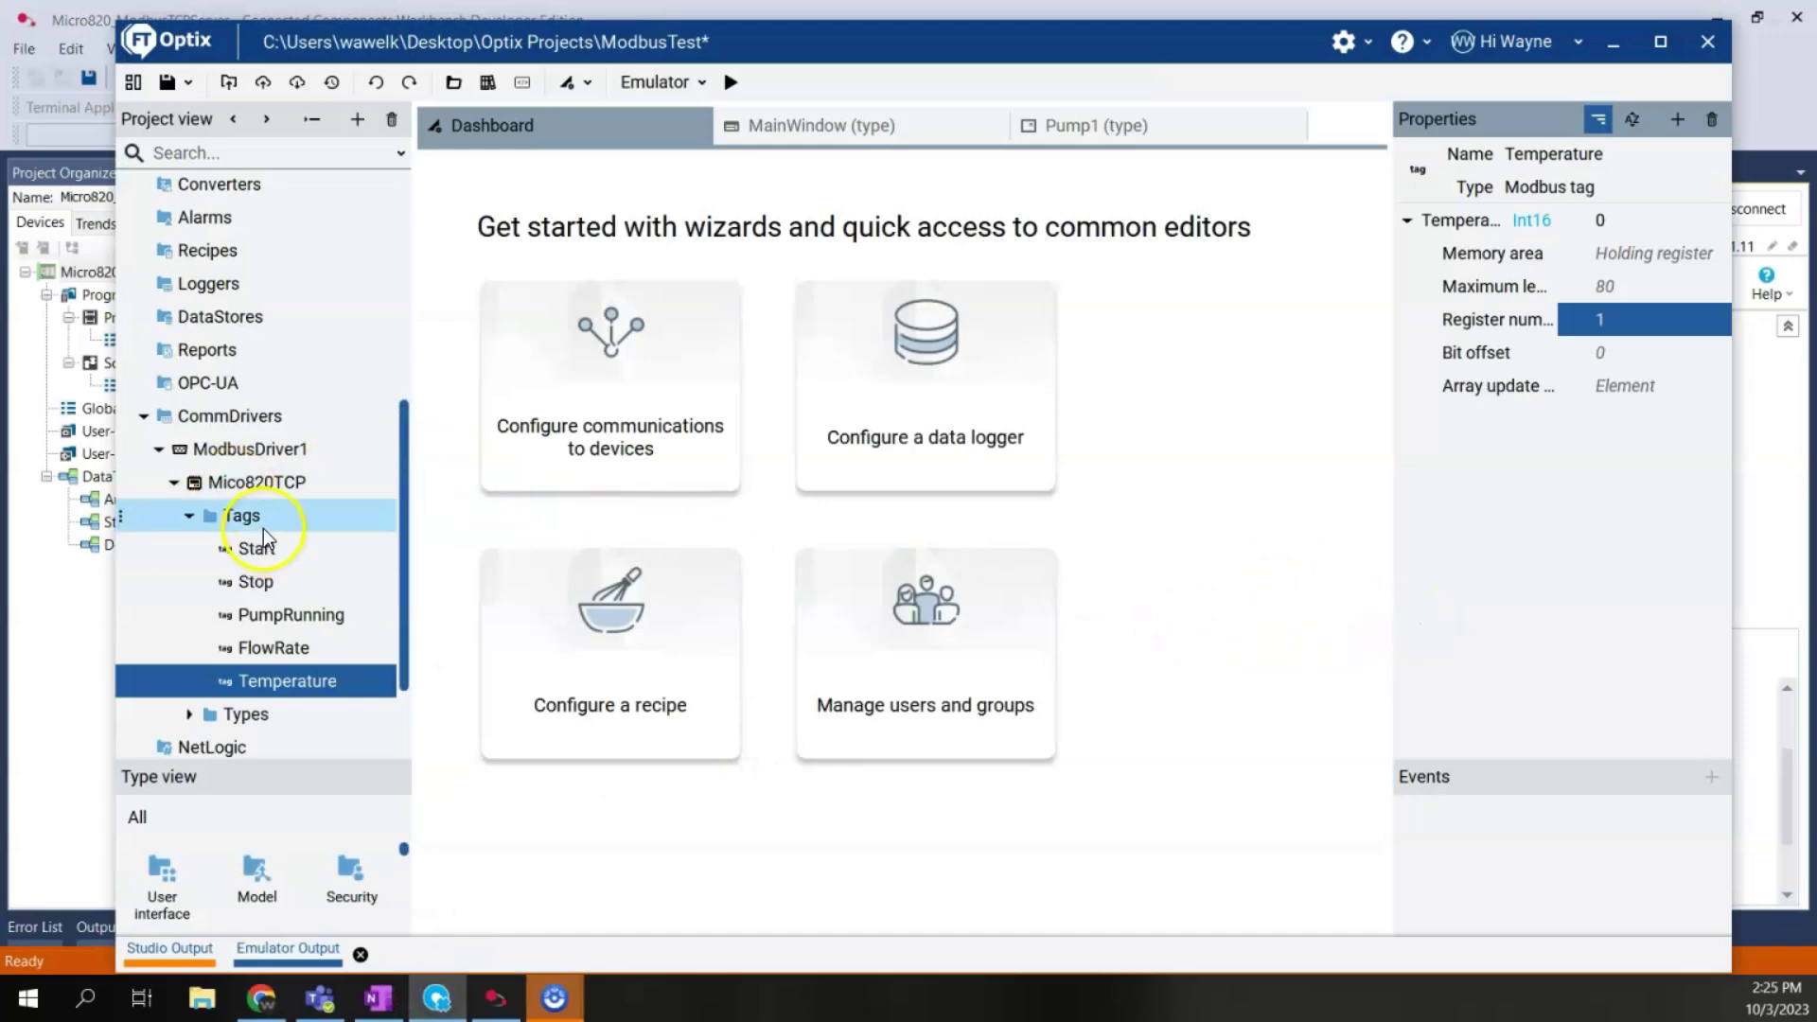
Step: Open the Pump1 page and add a switch to it, placed at about left margin 110 and top margin 94
scroll(298, 467, up, 3)
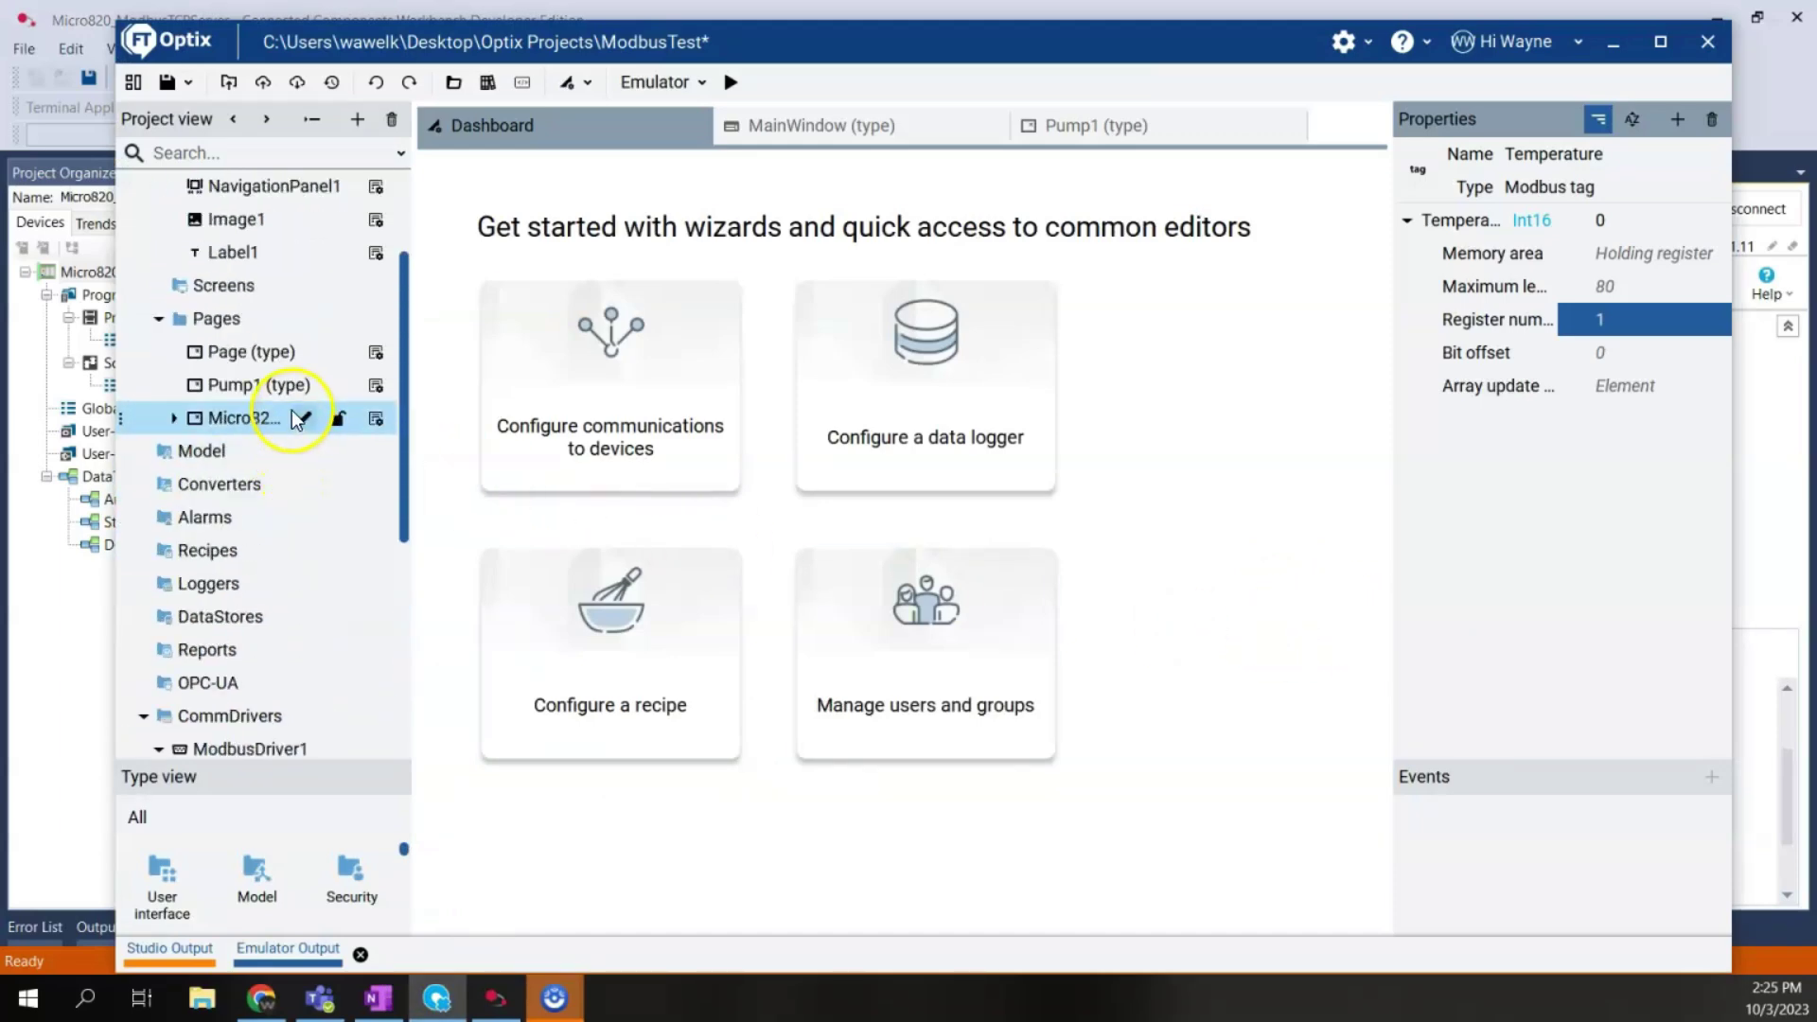
scroll(293, 411, up, 1)
double_click(244, 451)
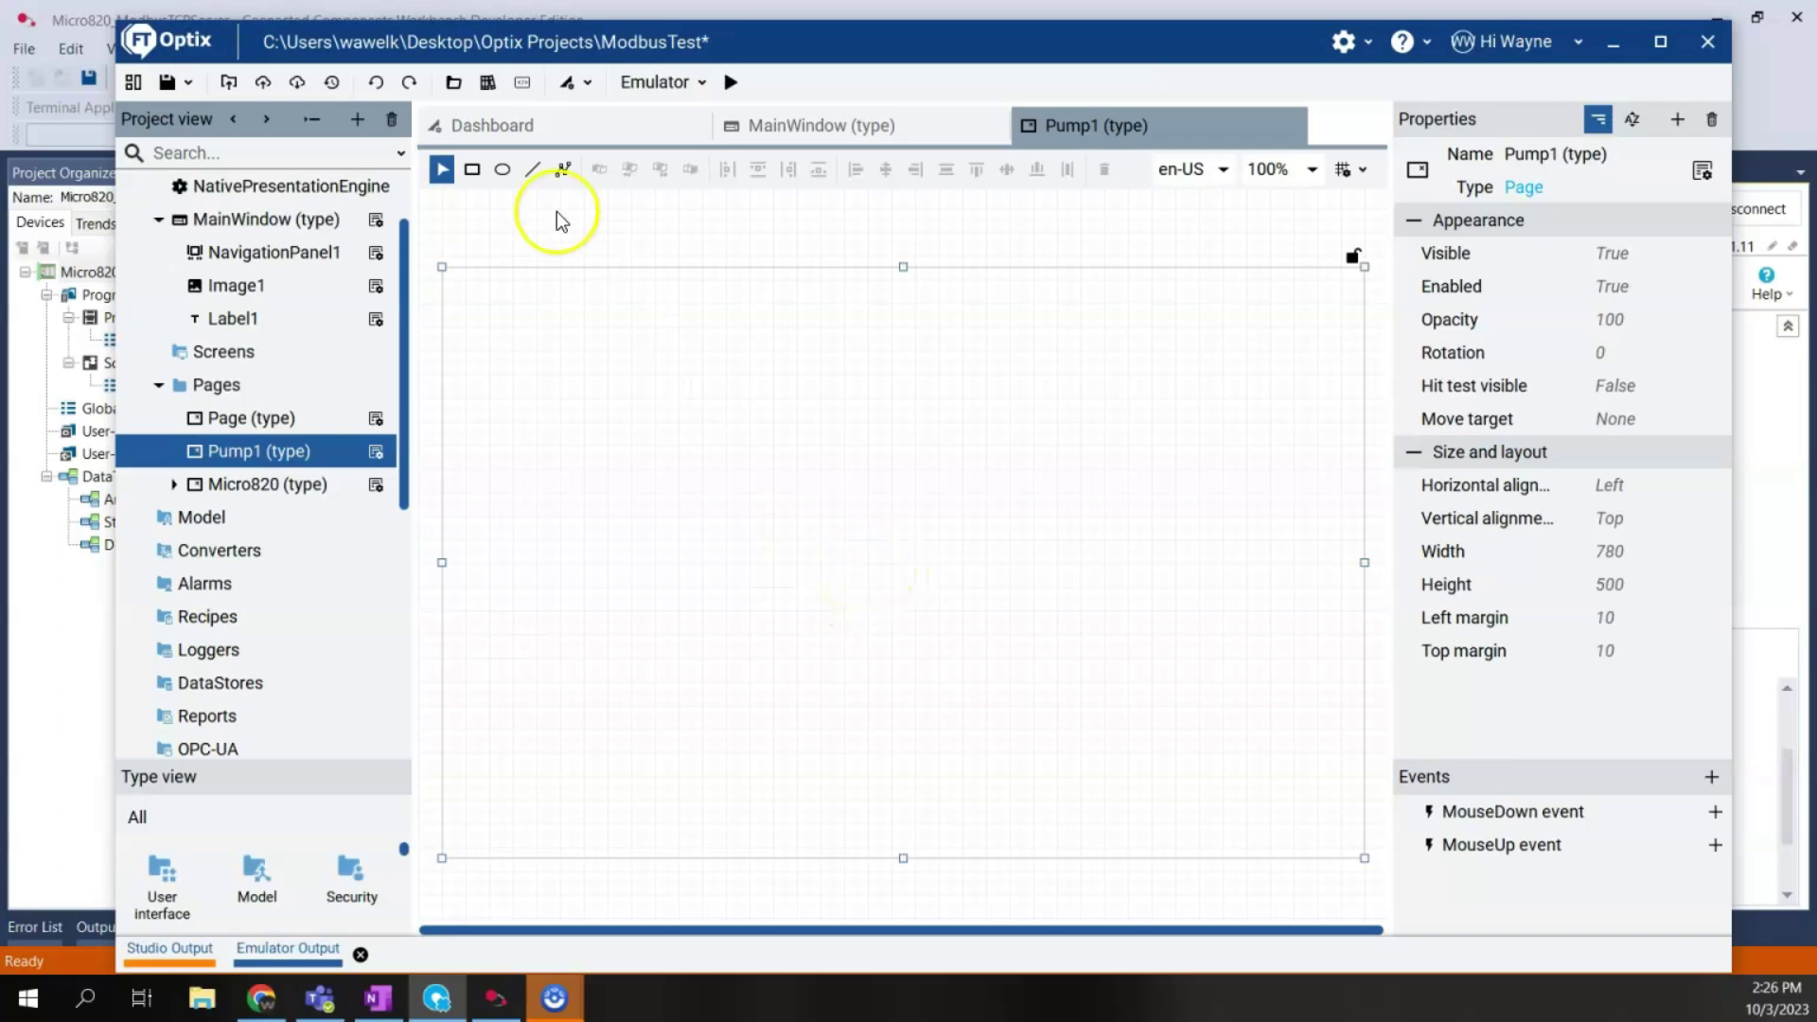
right_click(241, 451)
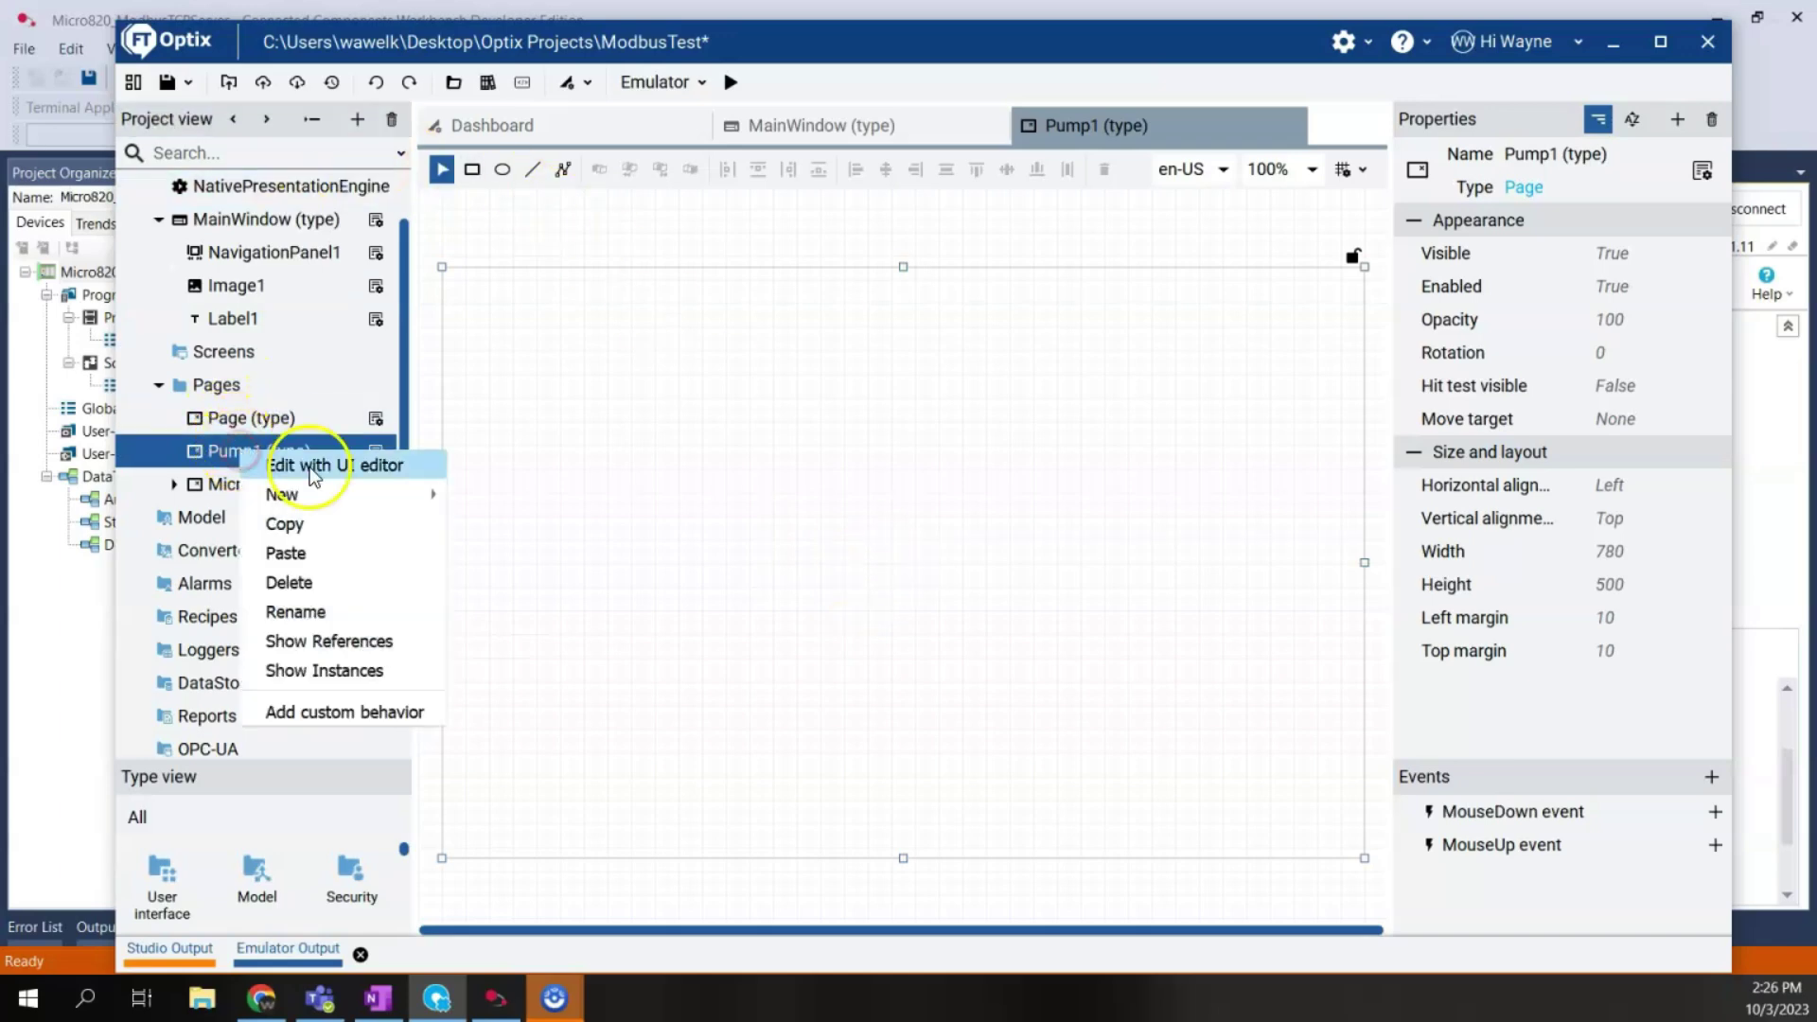
mouse_move(320, 495)
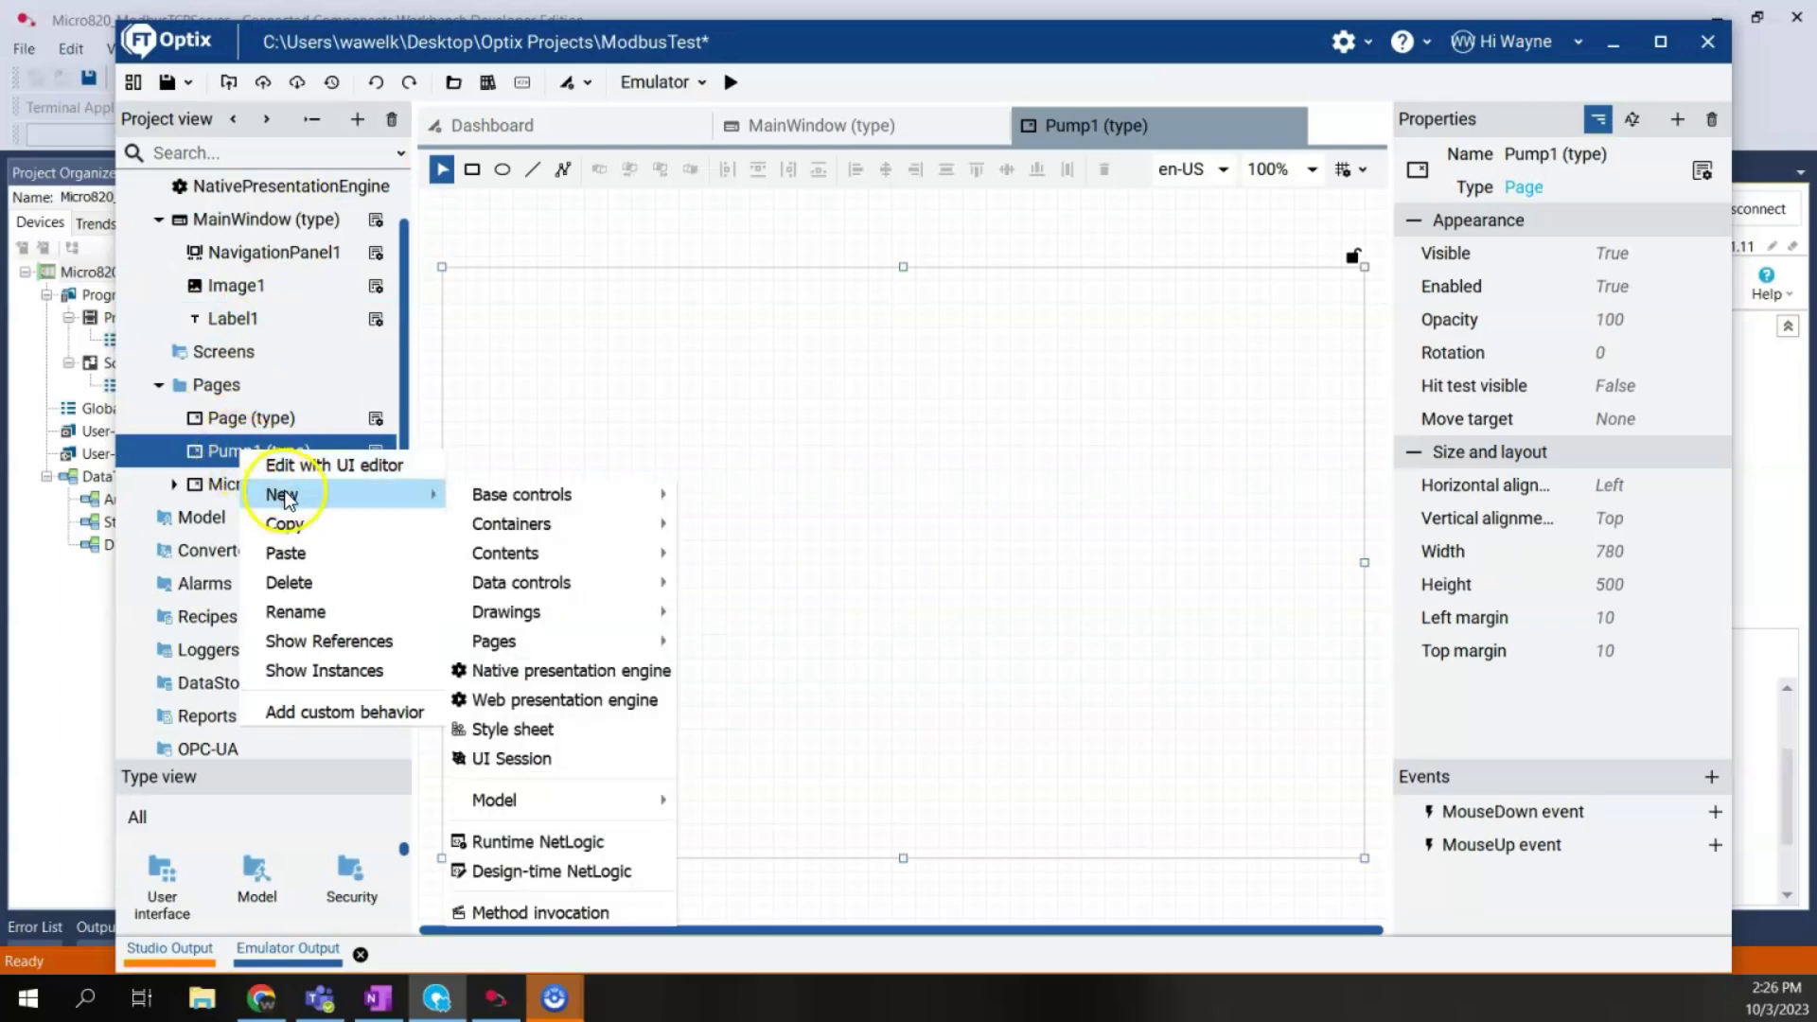
mouse_move(580, 509)
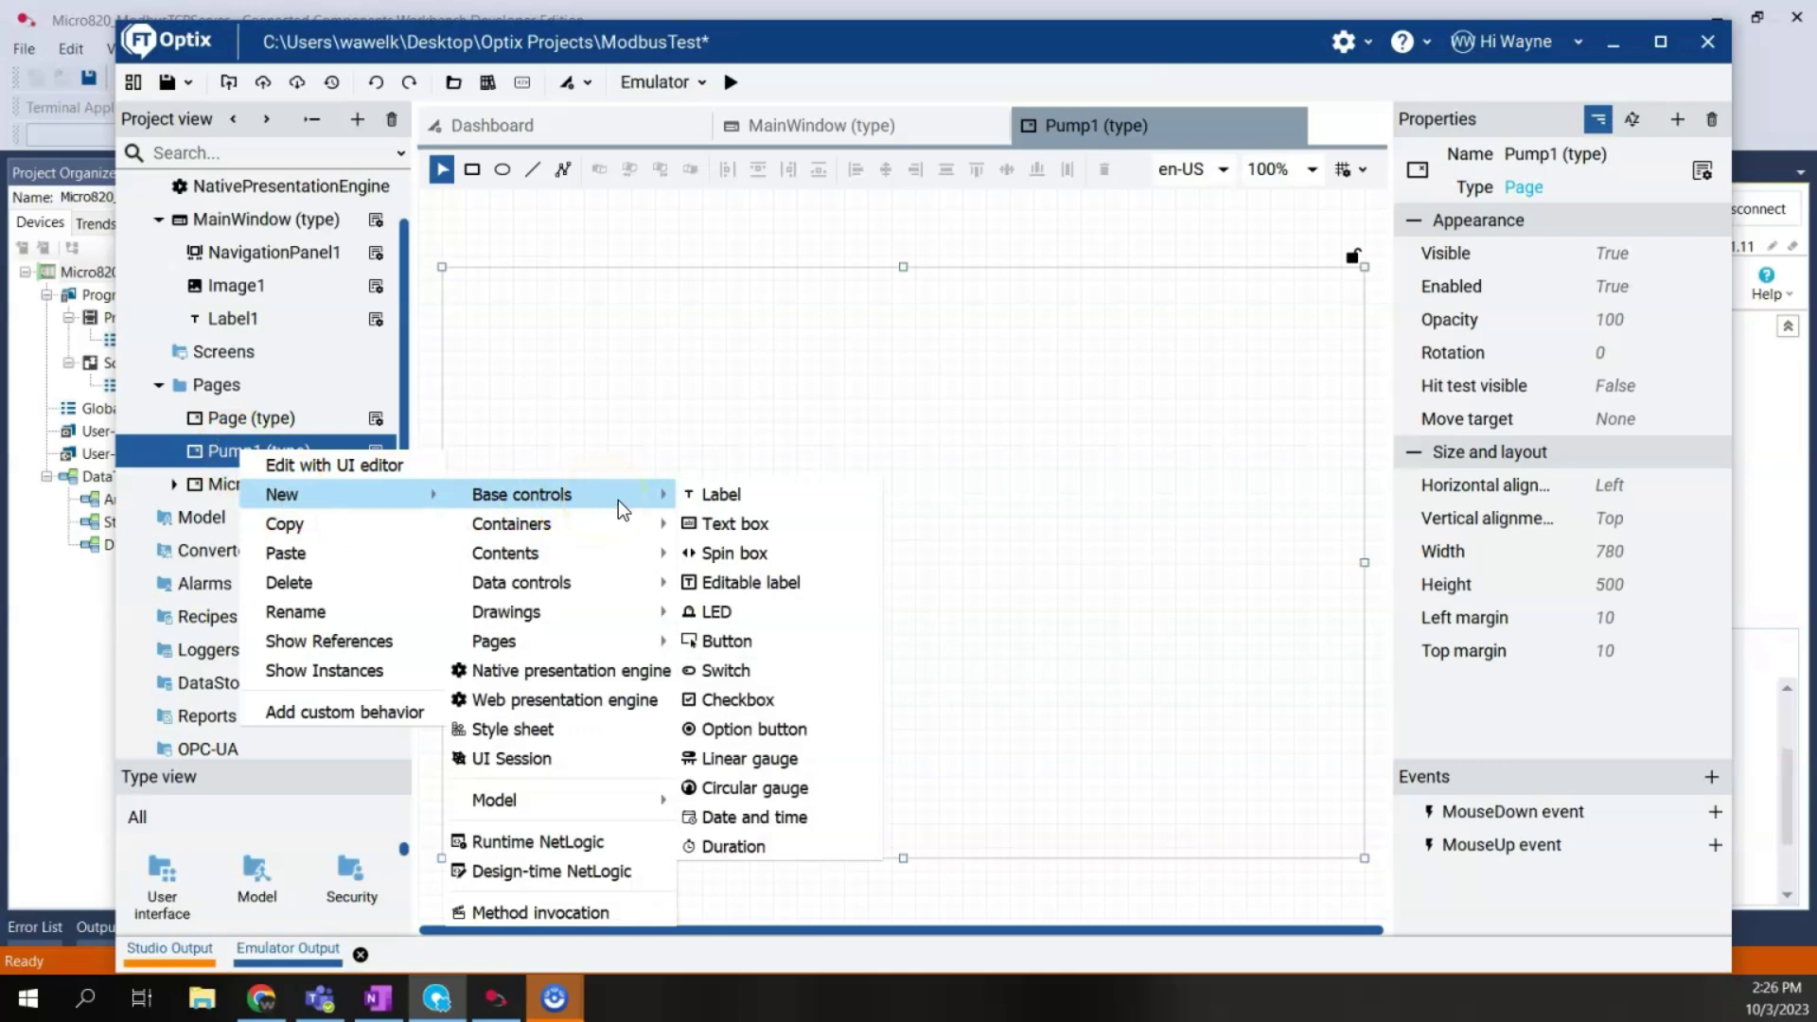
click(731, 674)
drag(489, 284, 618, 396)
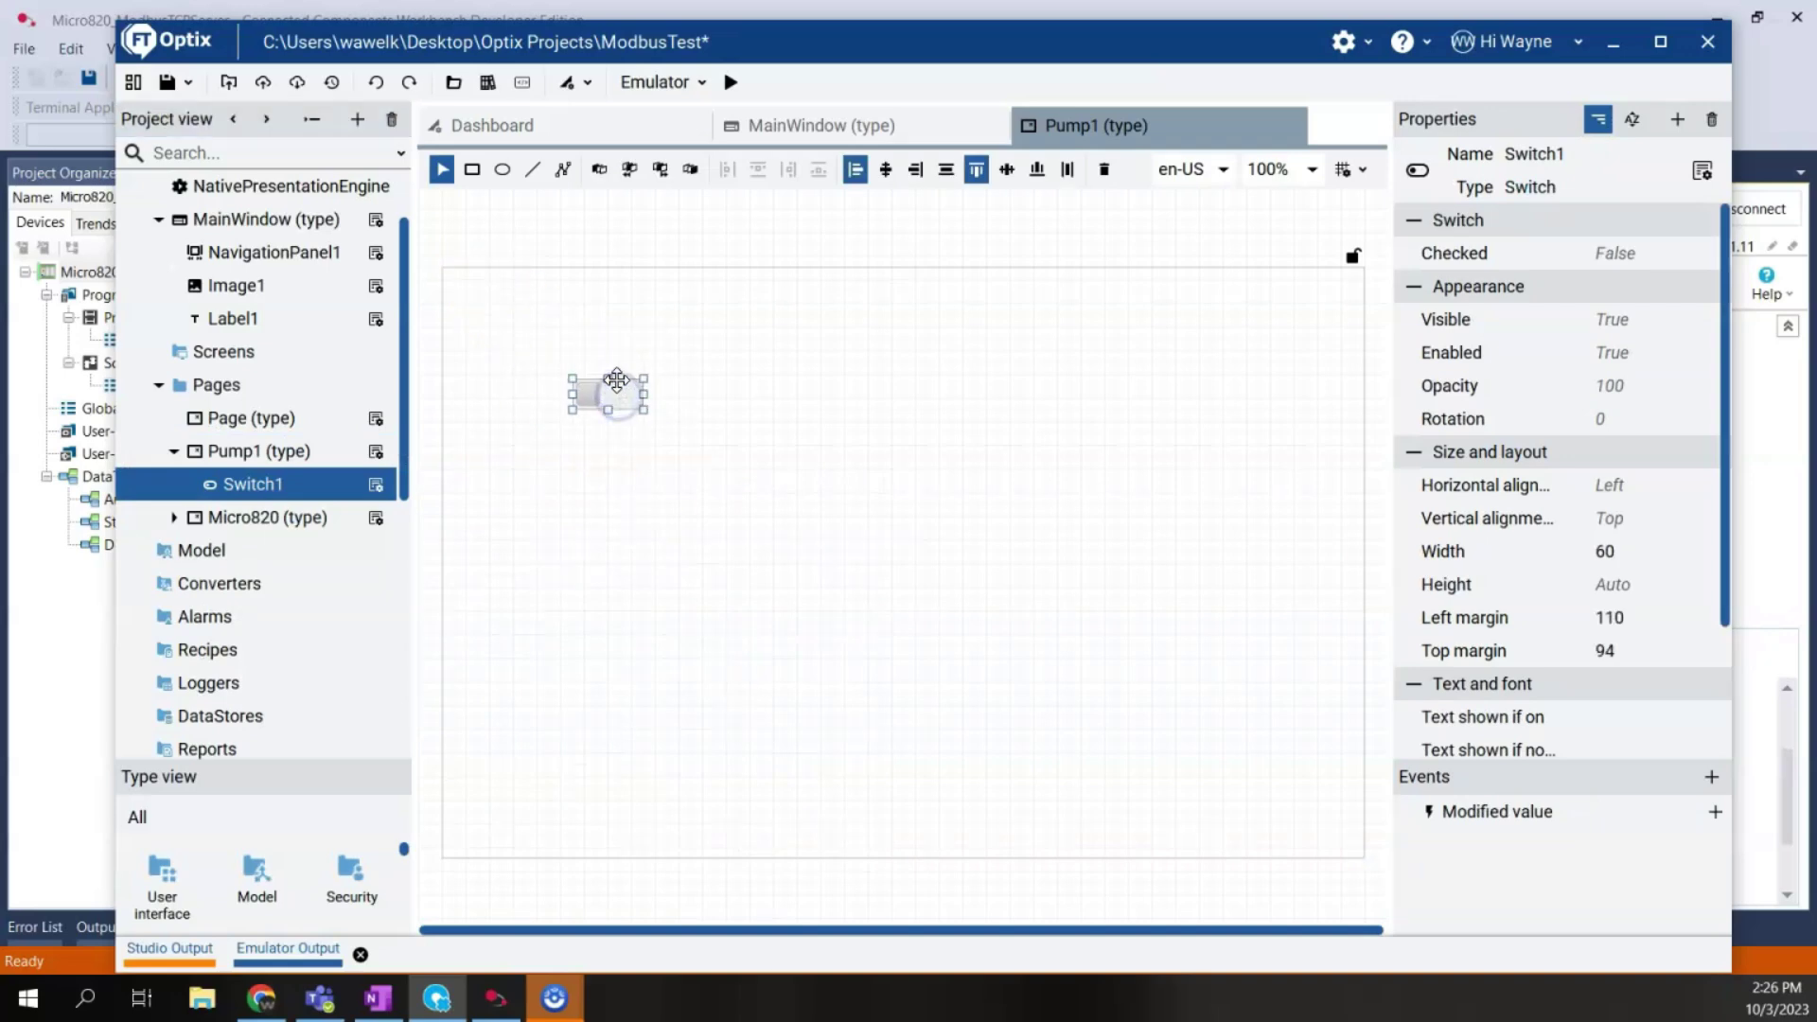
Step: Add a label to the Pump1 page directly above the switch and set its text to Pump Start
right_click(246, 455)
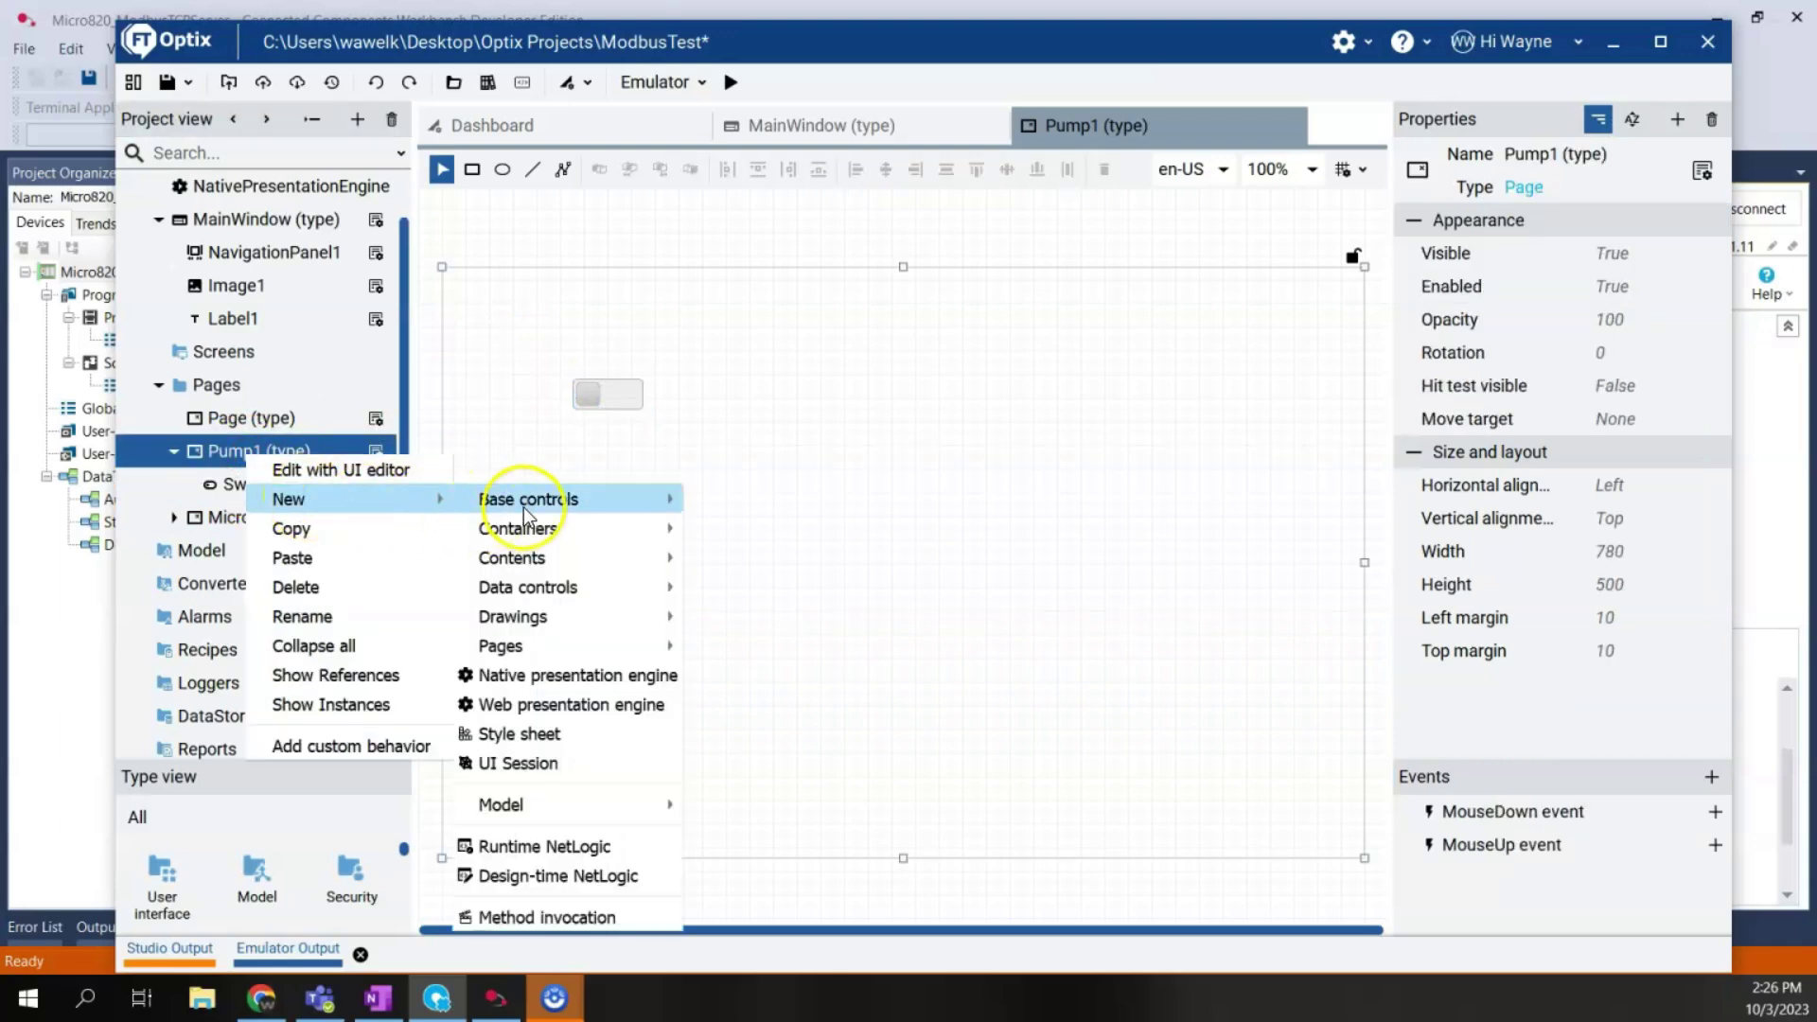
click(734, 499)
drag(481, 290, 603, 362)
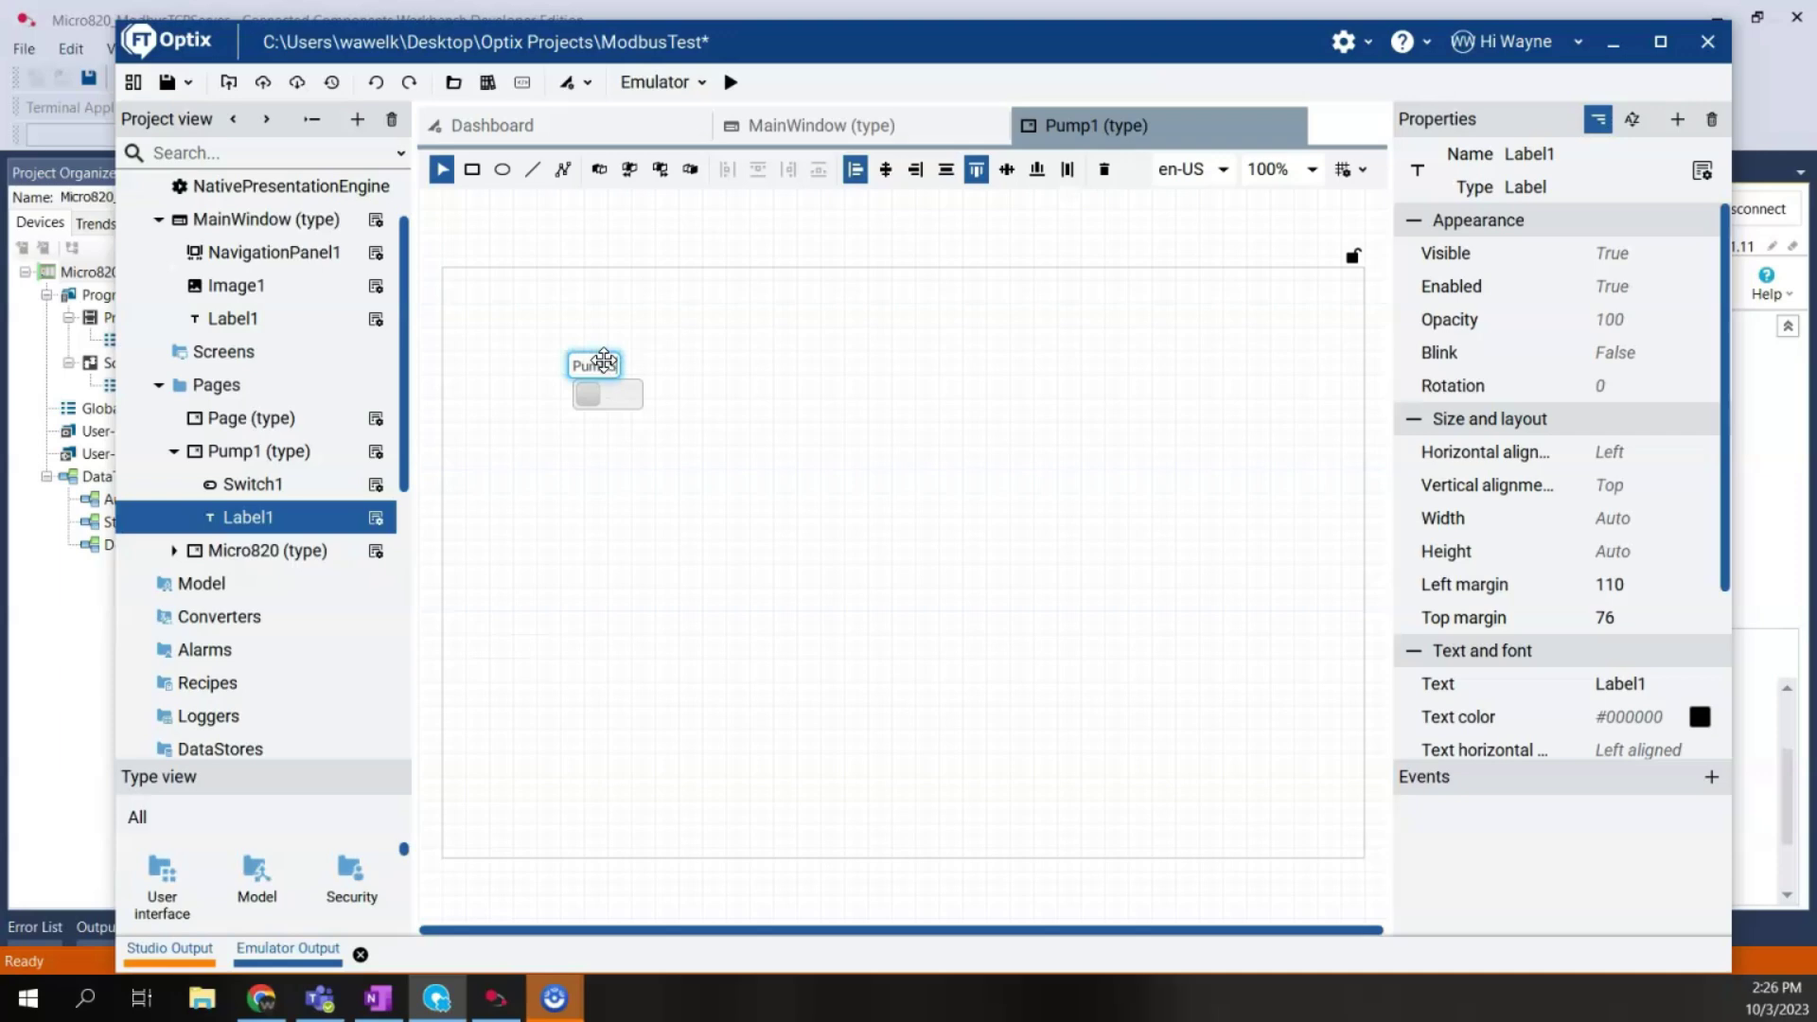
text(tart)
key(Return)
click(685, 446)
Step: Duplicate the switch together with its Pump Start label and place the copies beside the originals, at about left margin 183
click(609, 367)
drag(665, 470, 539, 328)
right_click(595, 364)
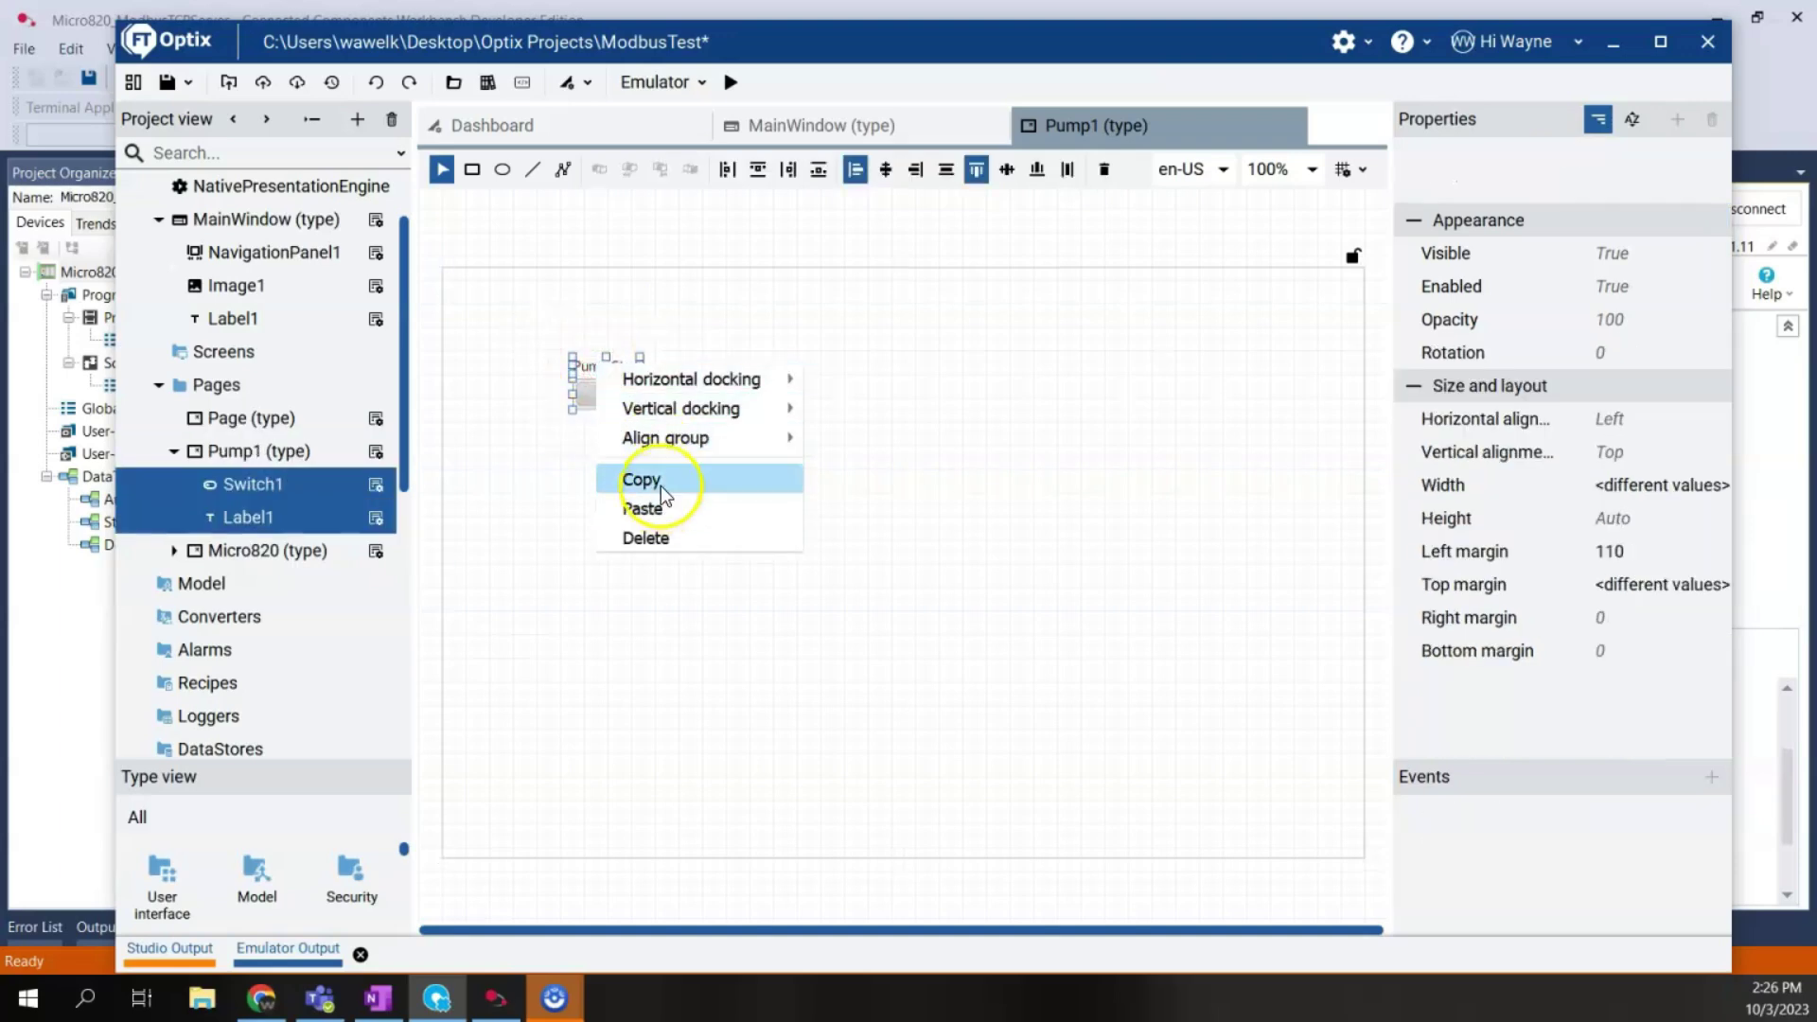
click(642, 480)
key(ctrl+v)
drag(617, 377, 698, 364)
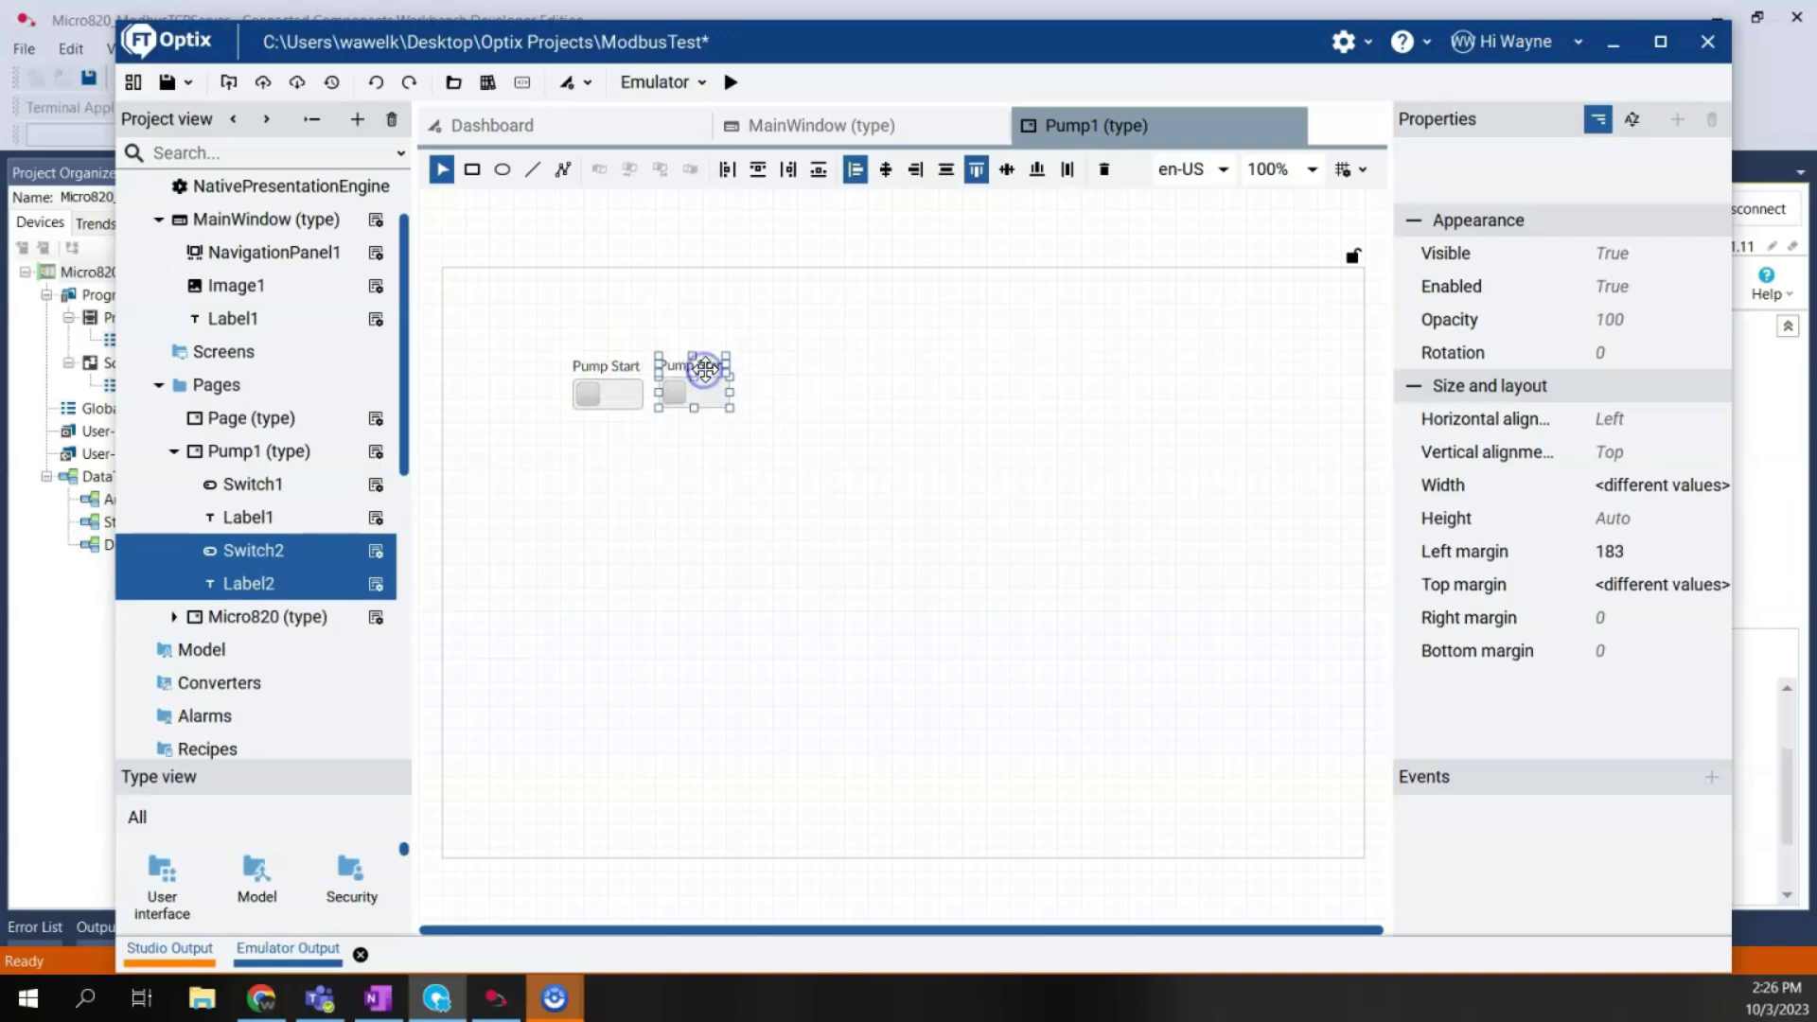
Step: Change the copied label's text to Pump Stop
click(787, 400)
click(707, 365)
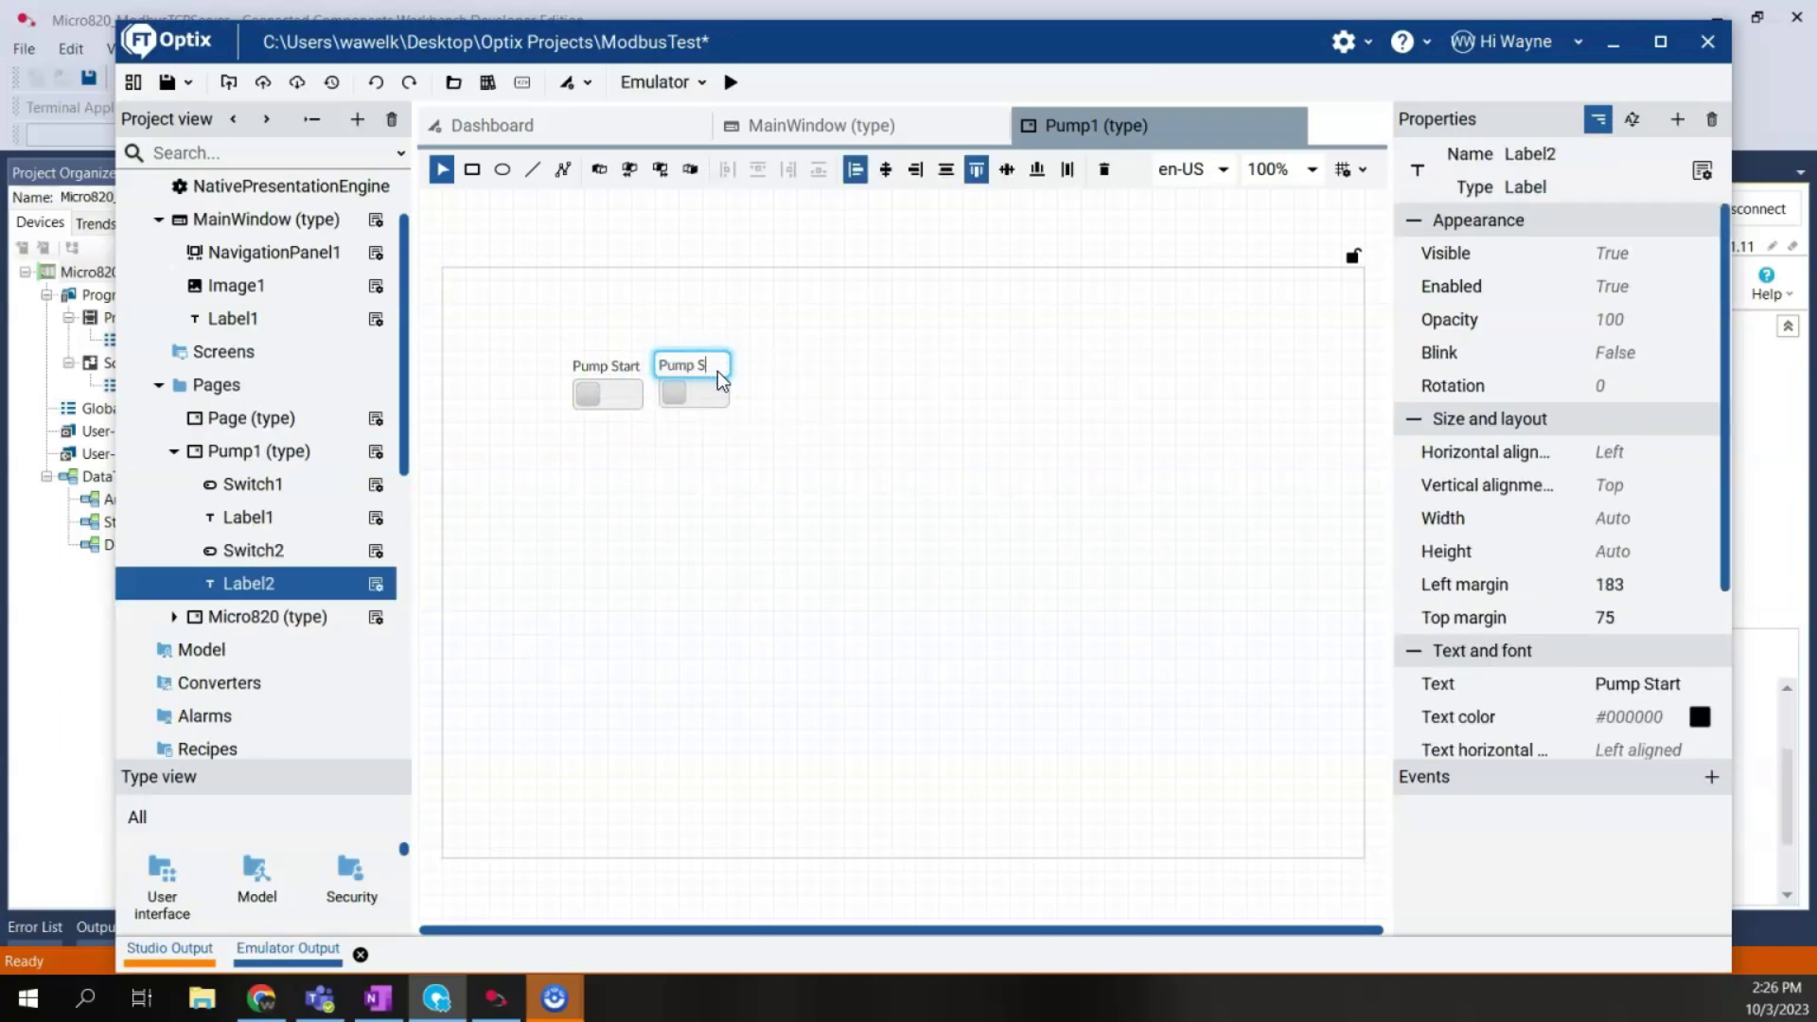
click(774, 591)
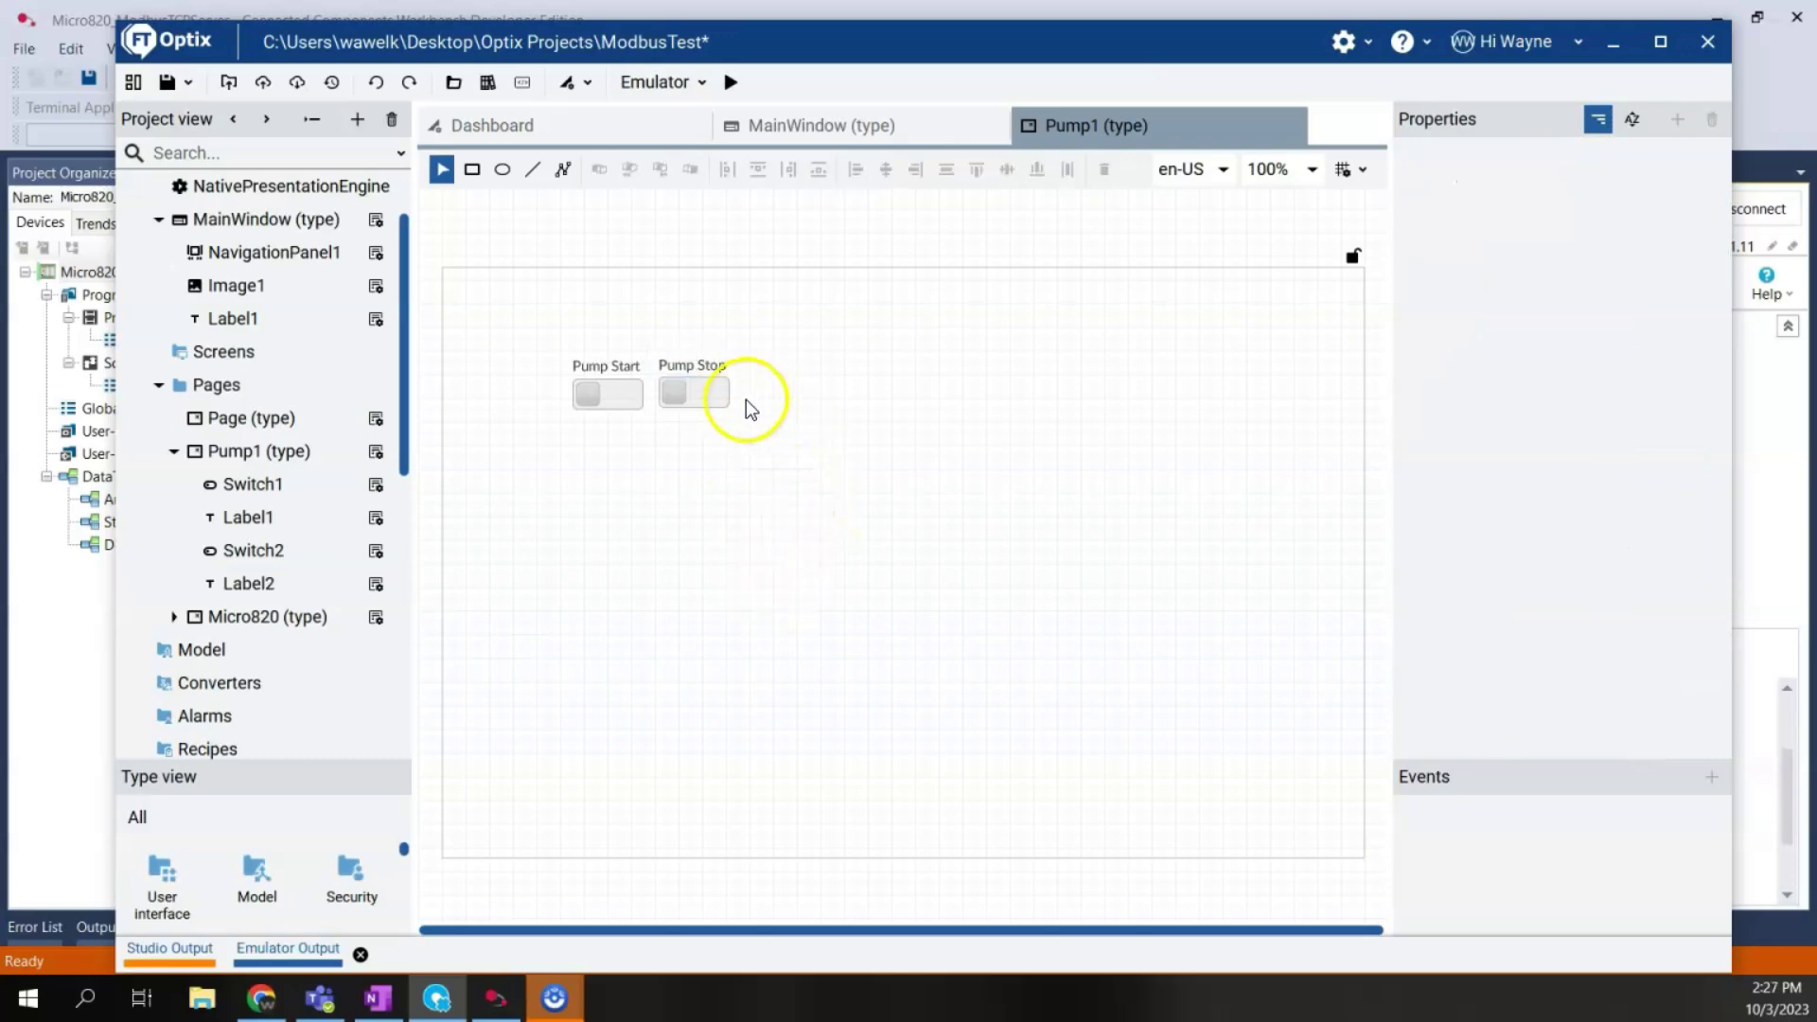
Step: Add an LED to the Pump1 page beside the Pump Stop switch, at about left margin 290 and top margin 80
mouse_move(303, 418)
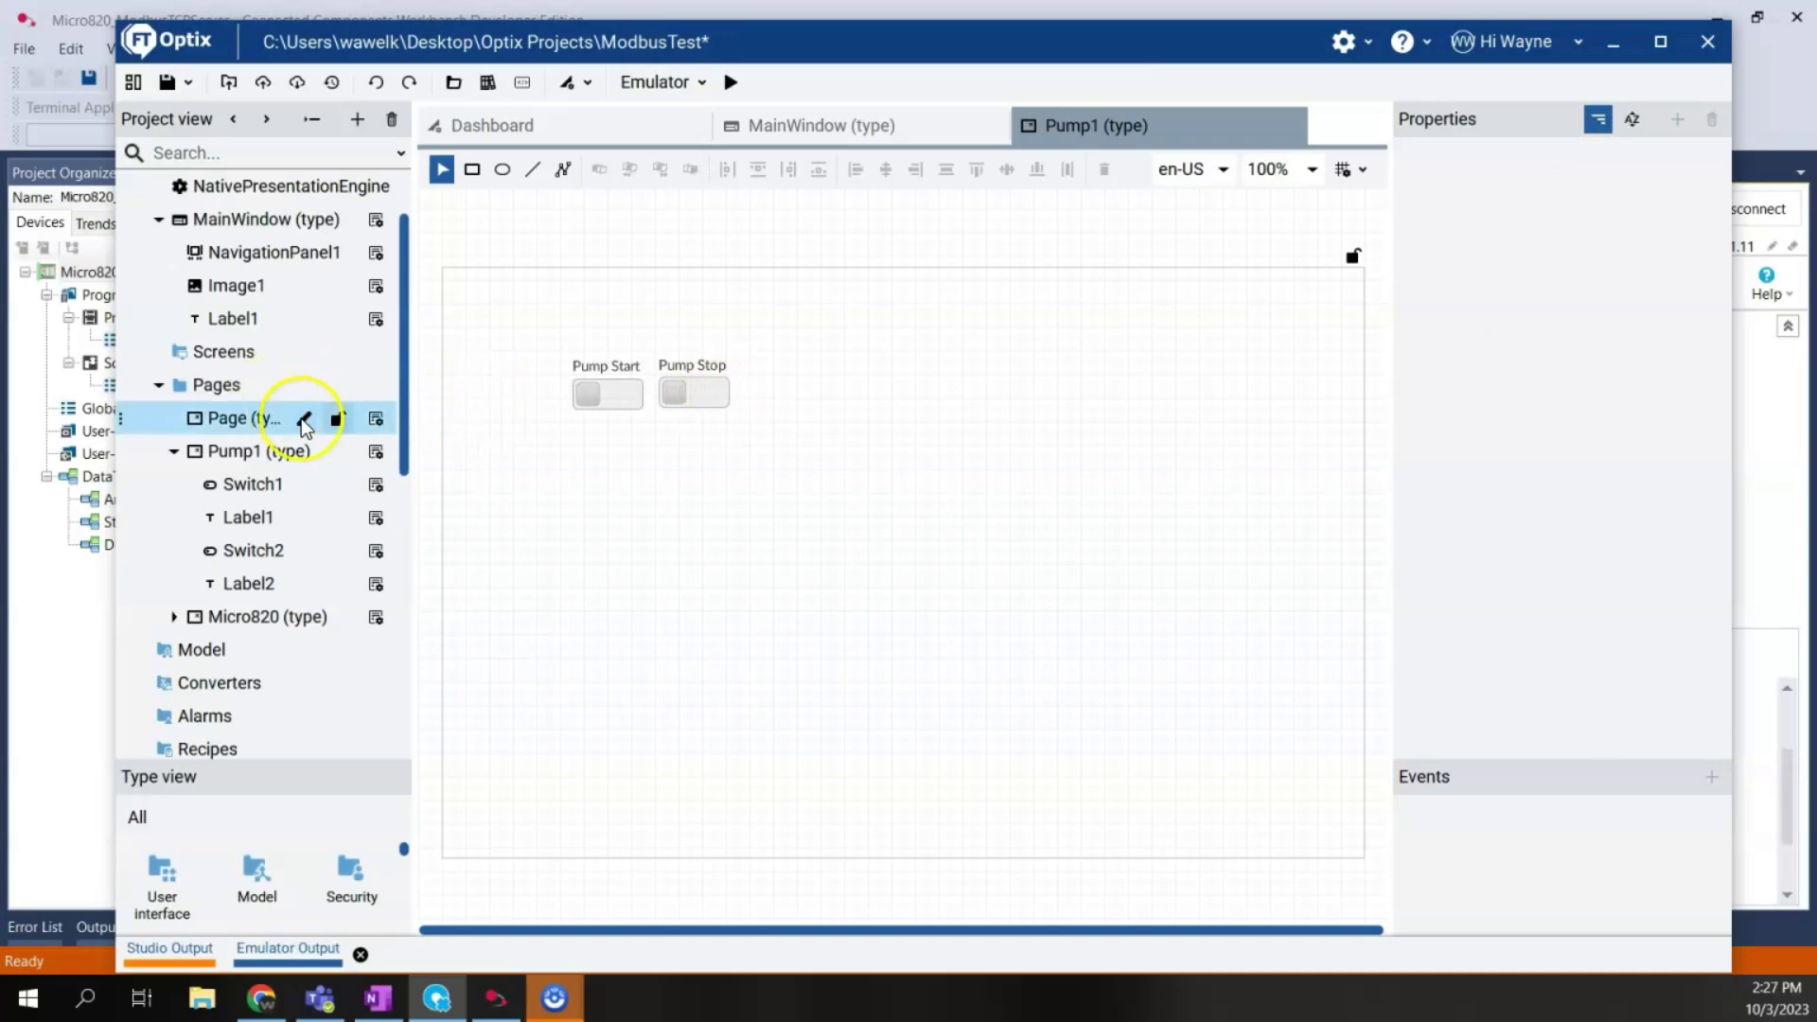
right_click(240, 445)
mouse_move(310, 493)
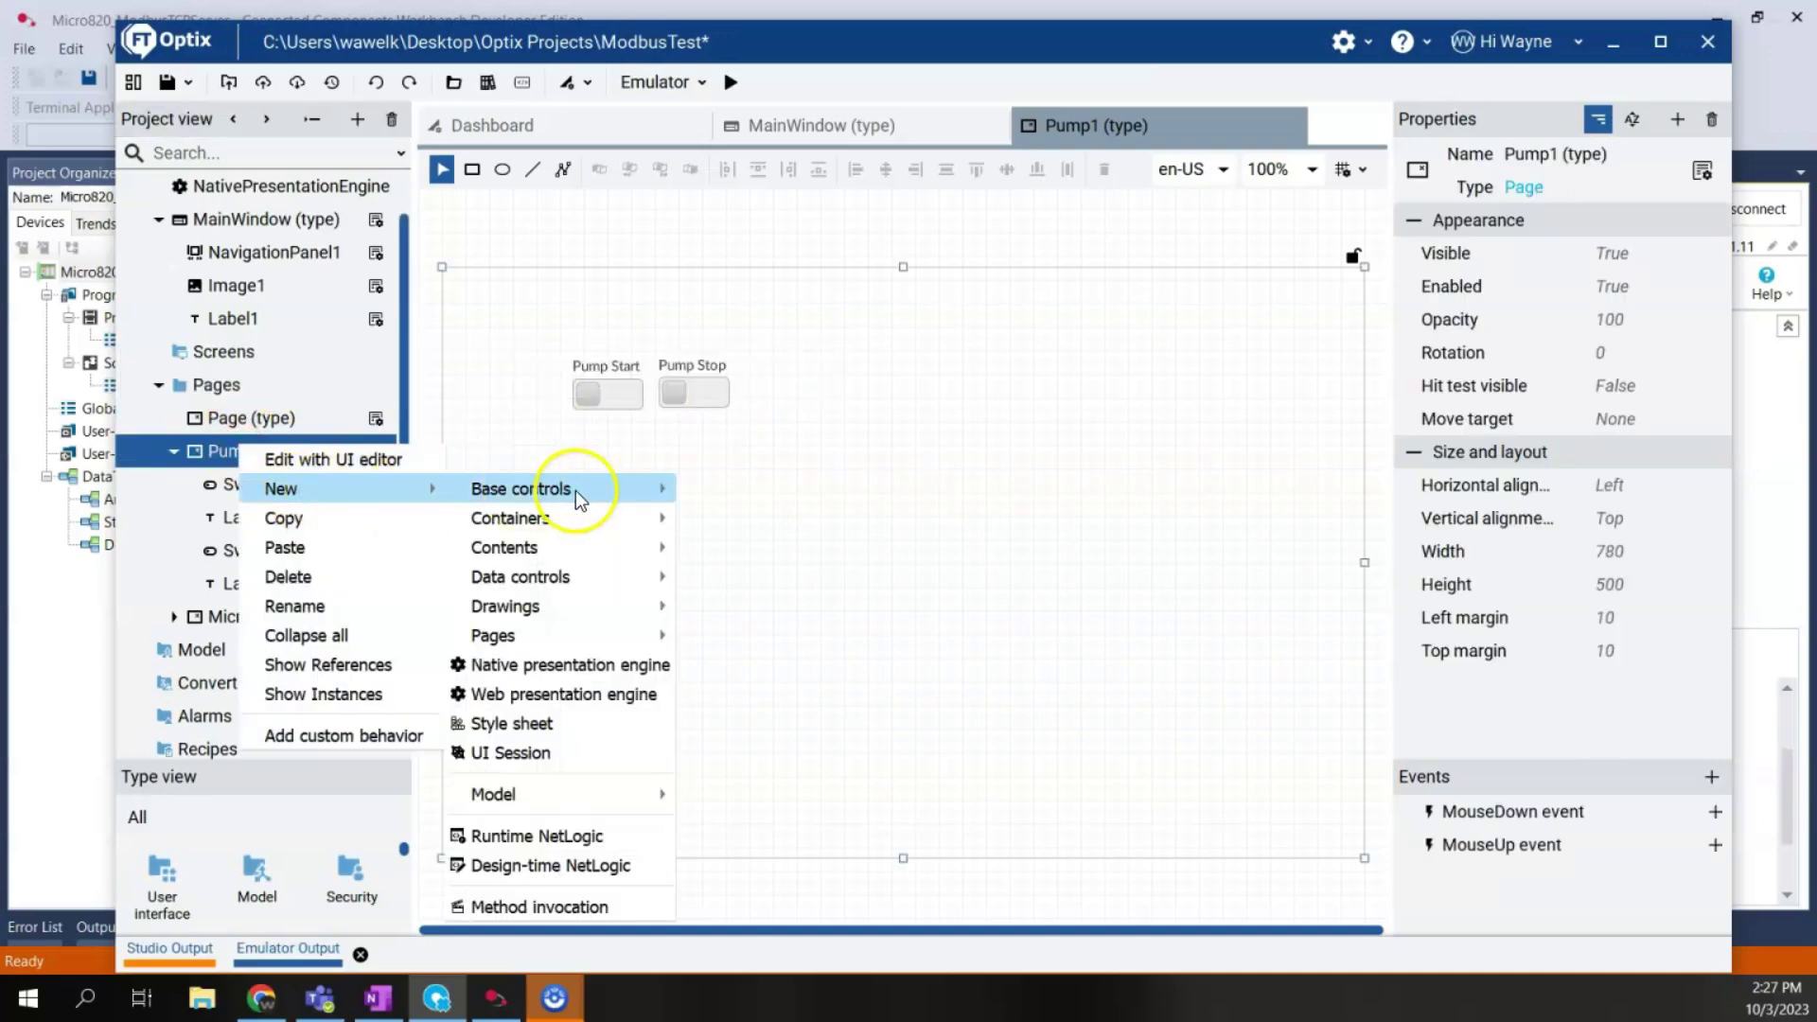
mouse_move(559, 517)
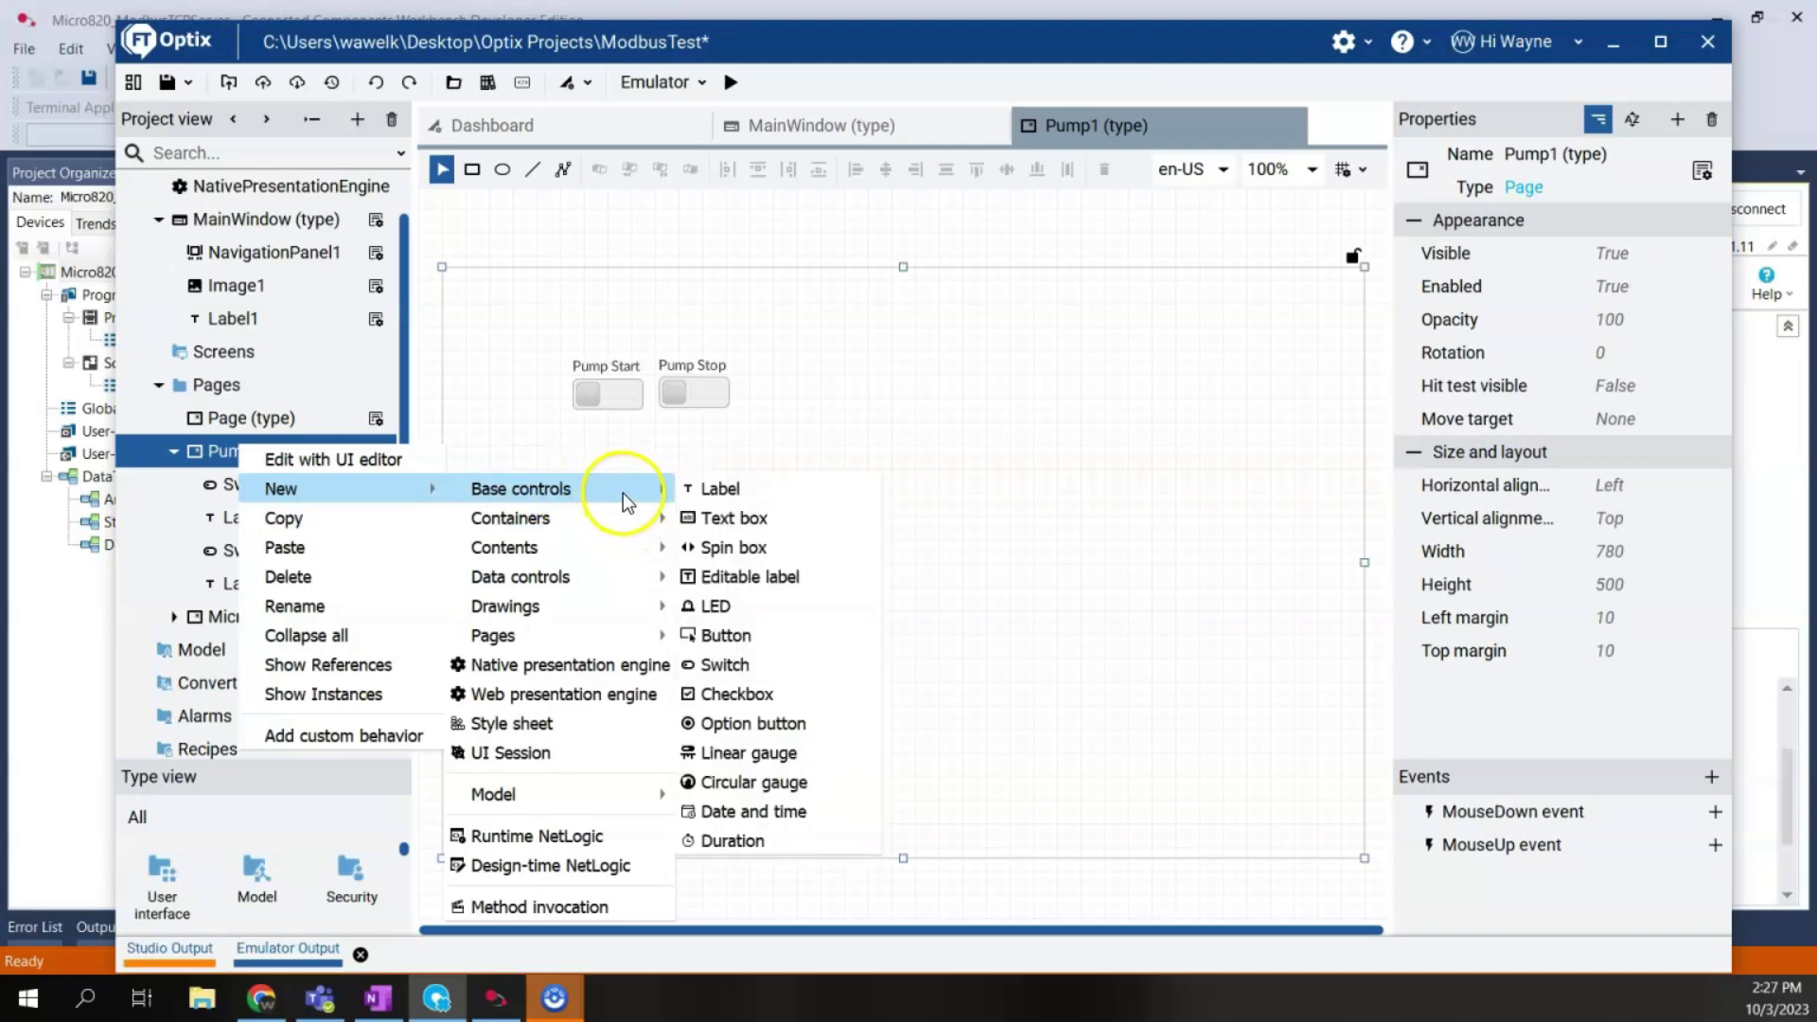
click(725, 610)
drag(495, 308, 840, 407)
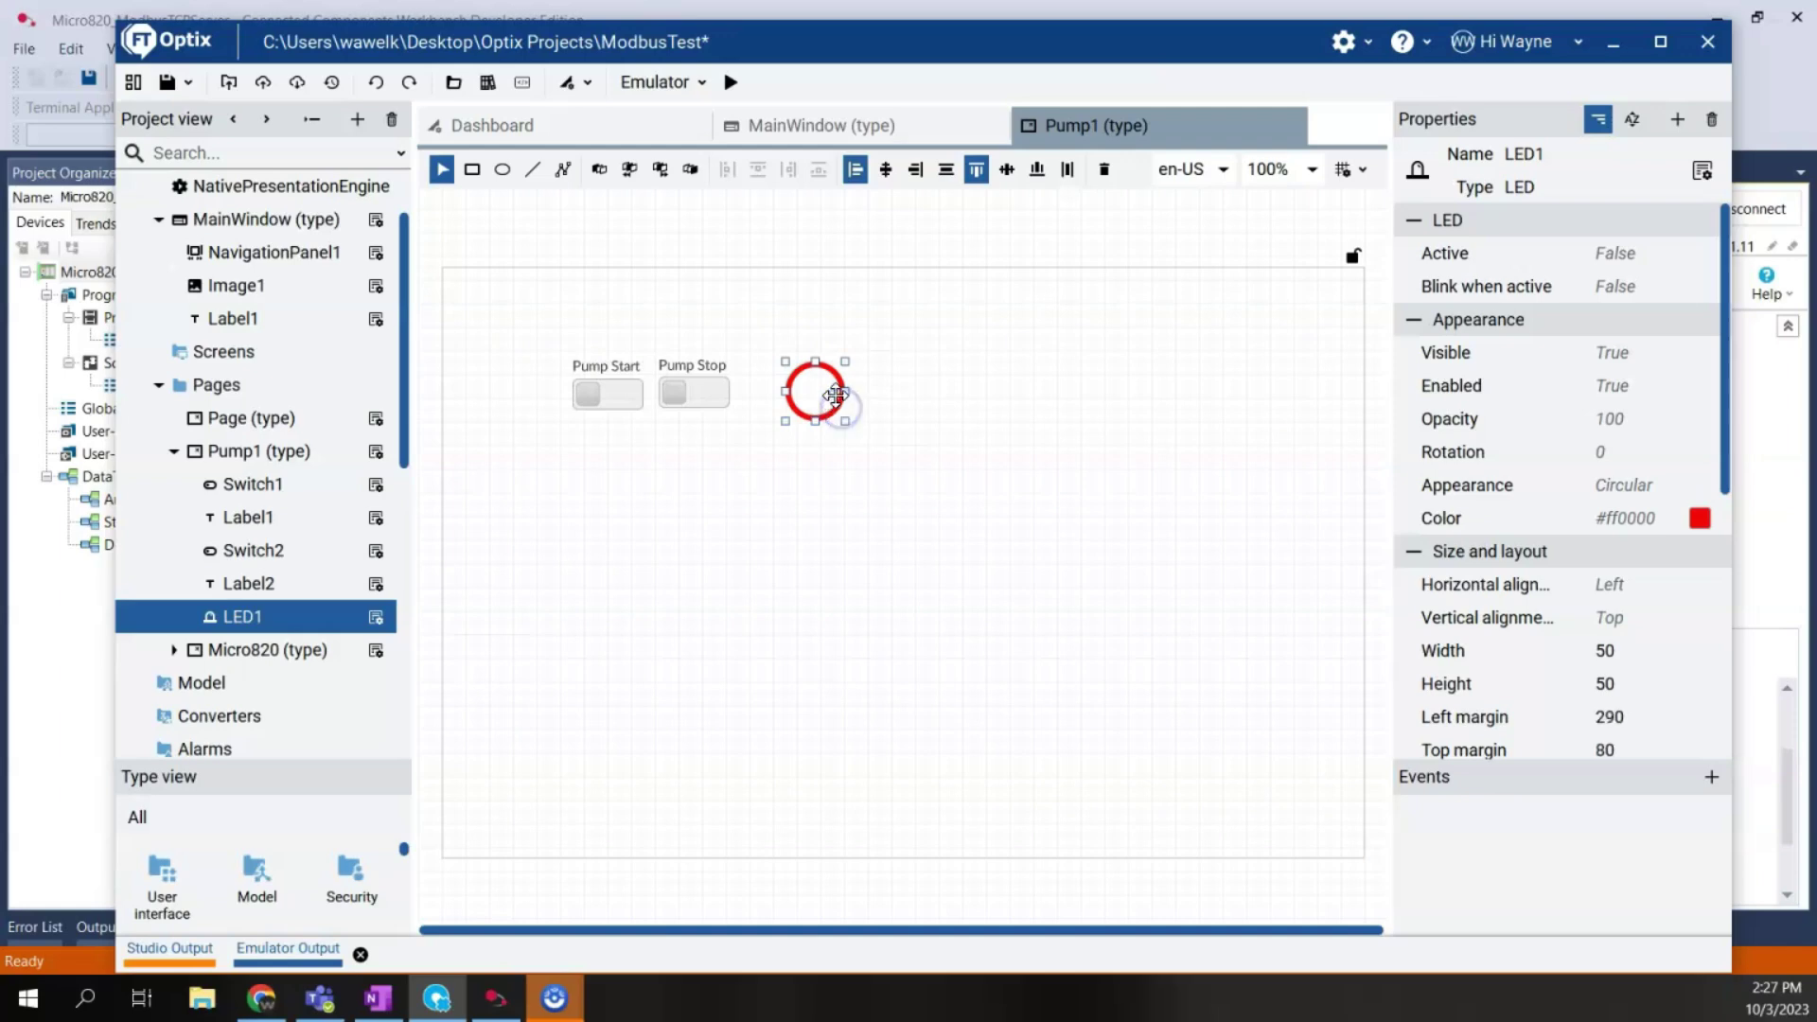
Step: Duplicate the Pump Stop label, place the copy above the LED and change its text to Pump Running
click(702, 364)
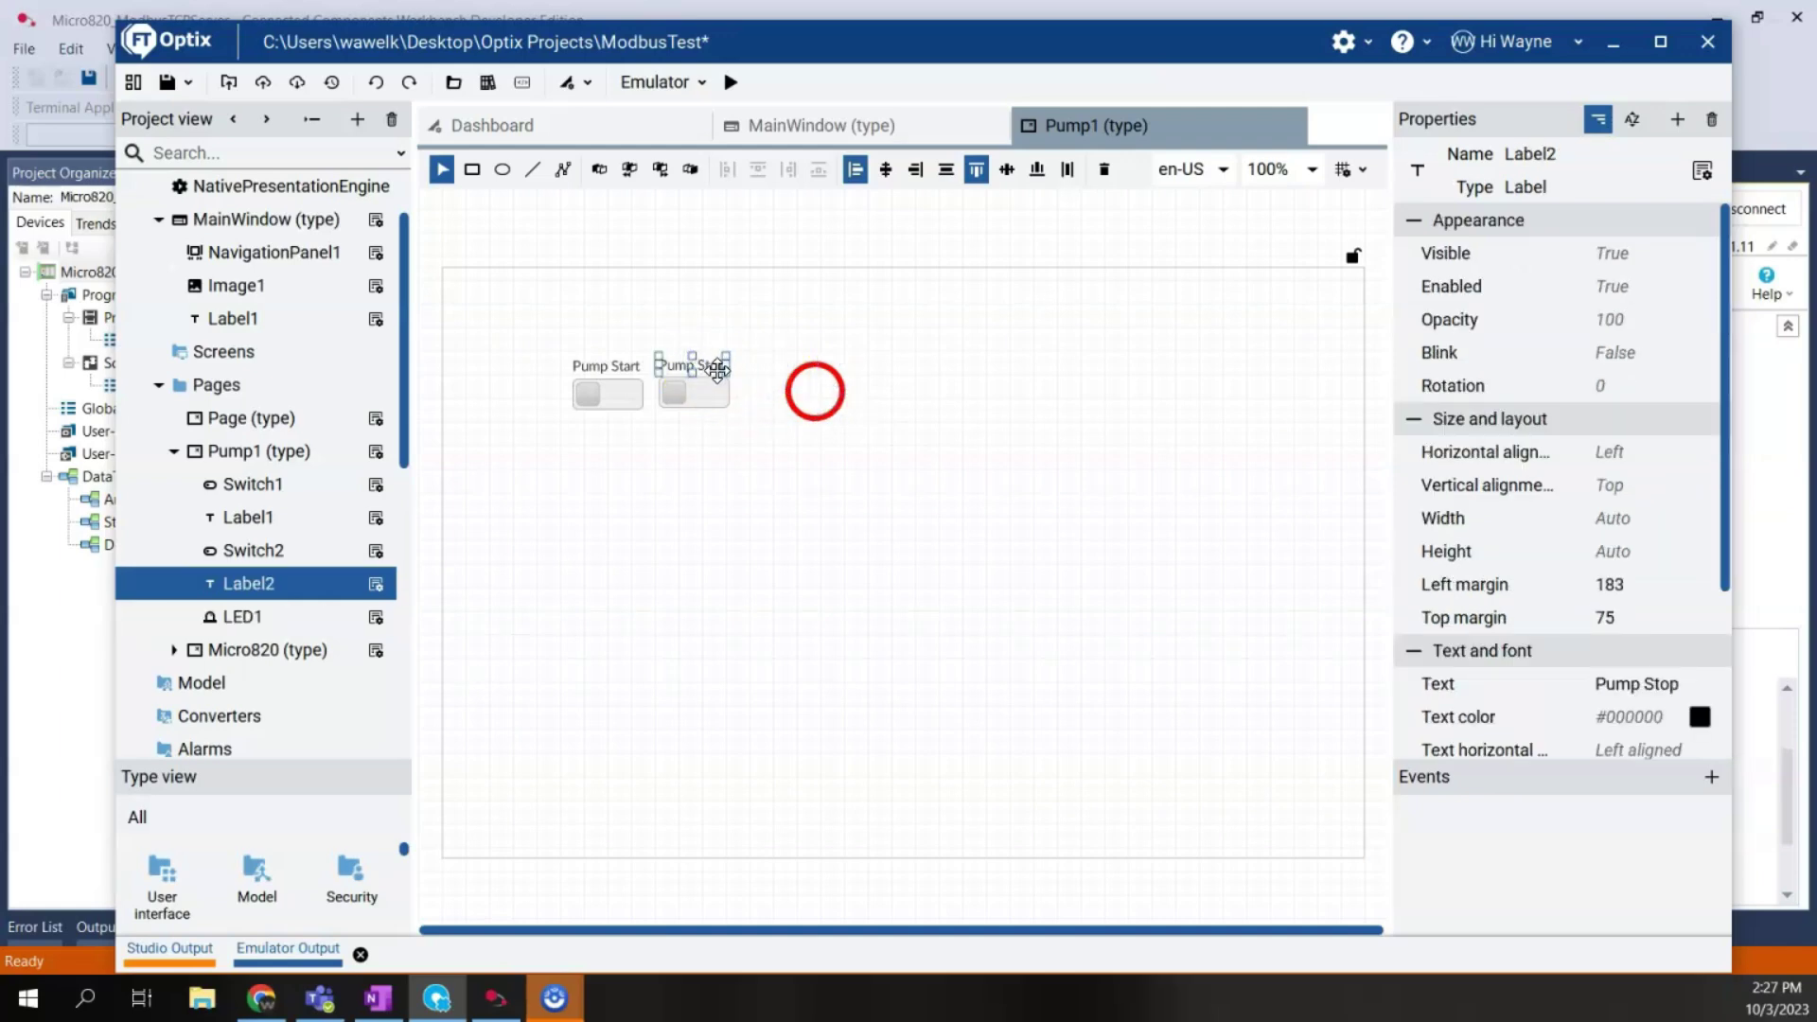
key(ctrl+d)
drag(704, 369, 825, 342)
double_click(826, 346)
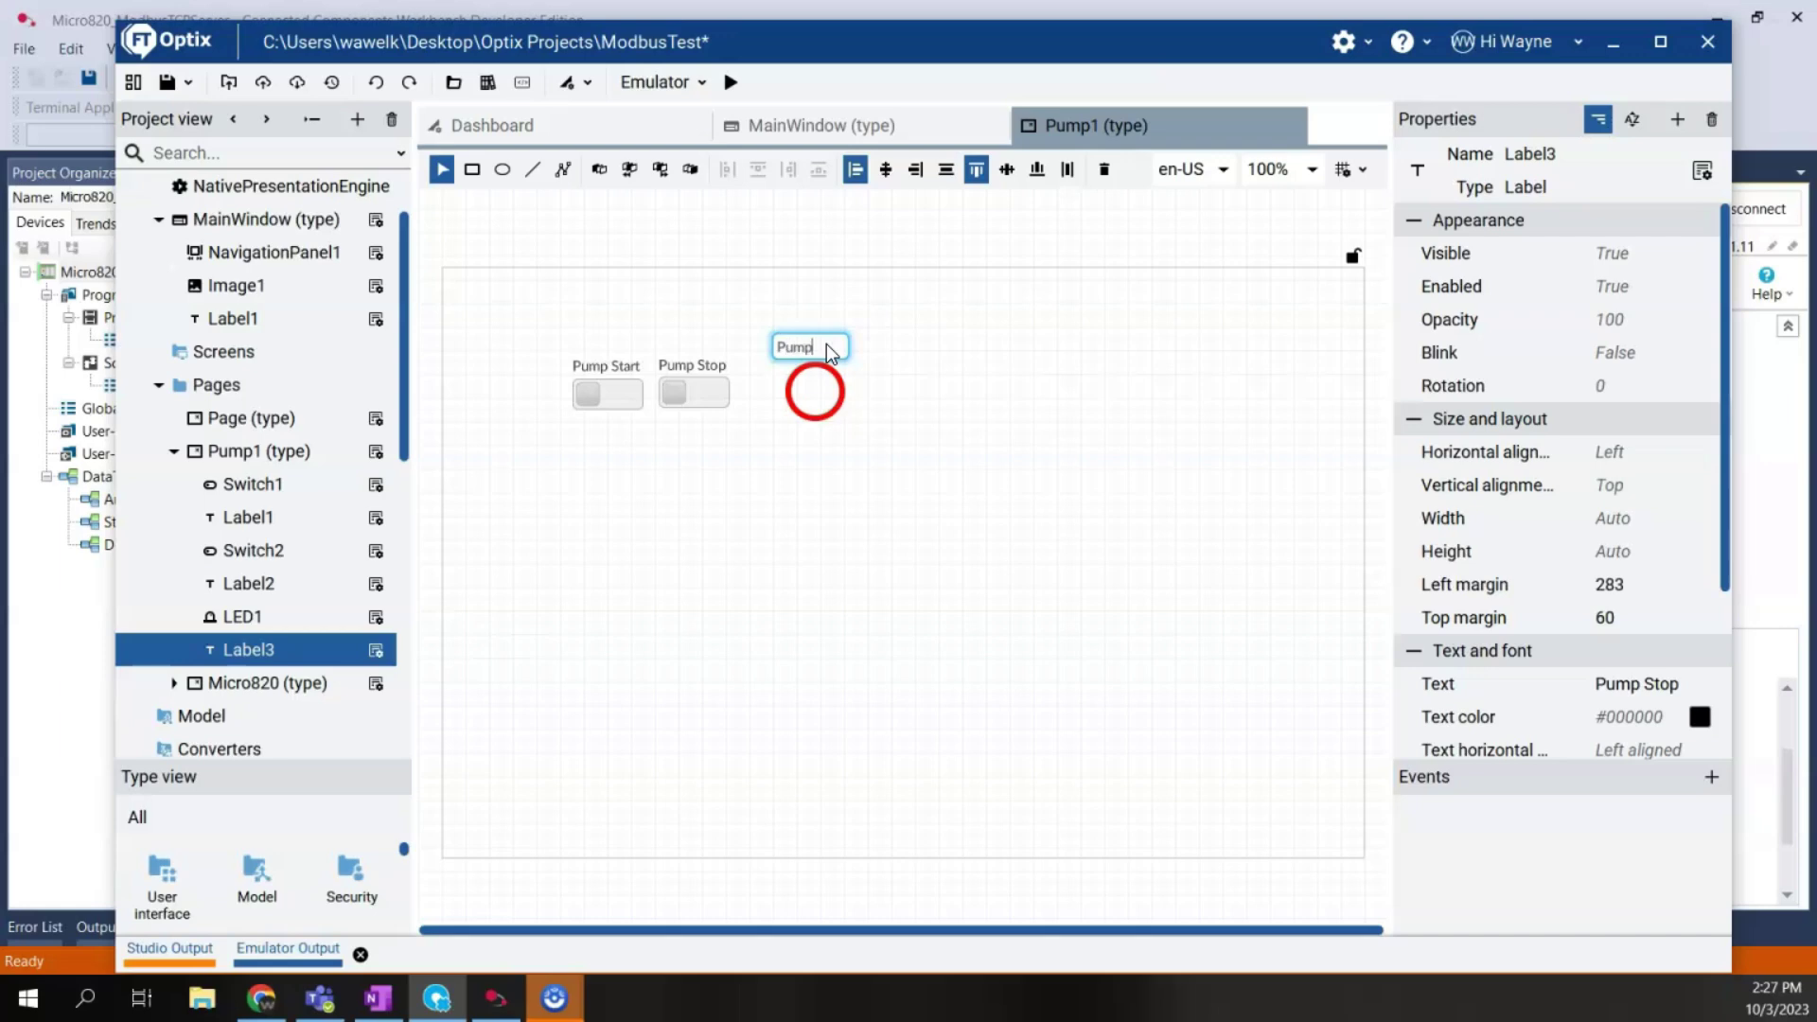
text(Running)
key(Return)
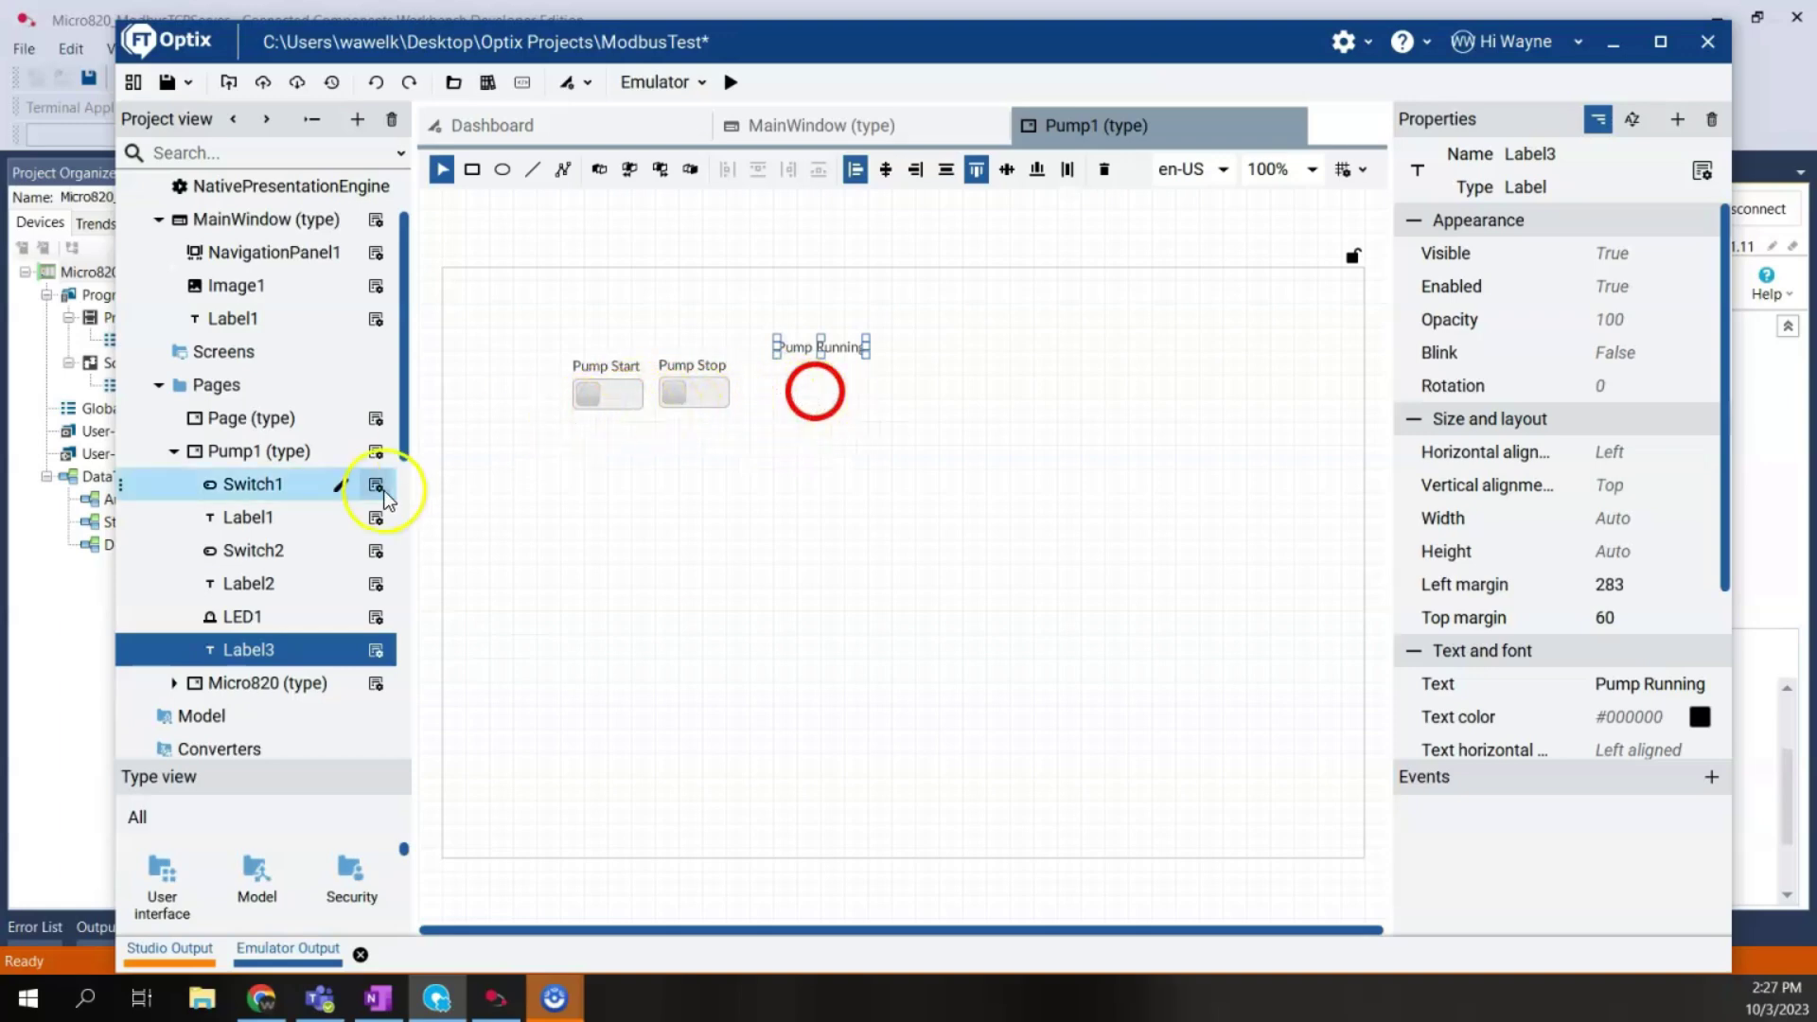
Step: Review the LED's available properties, including its appearance, layout, text and image settings
click(815, 416)
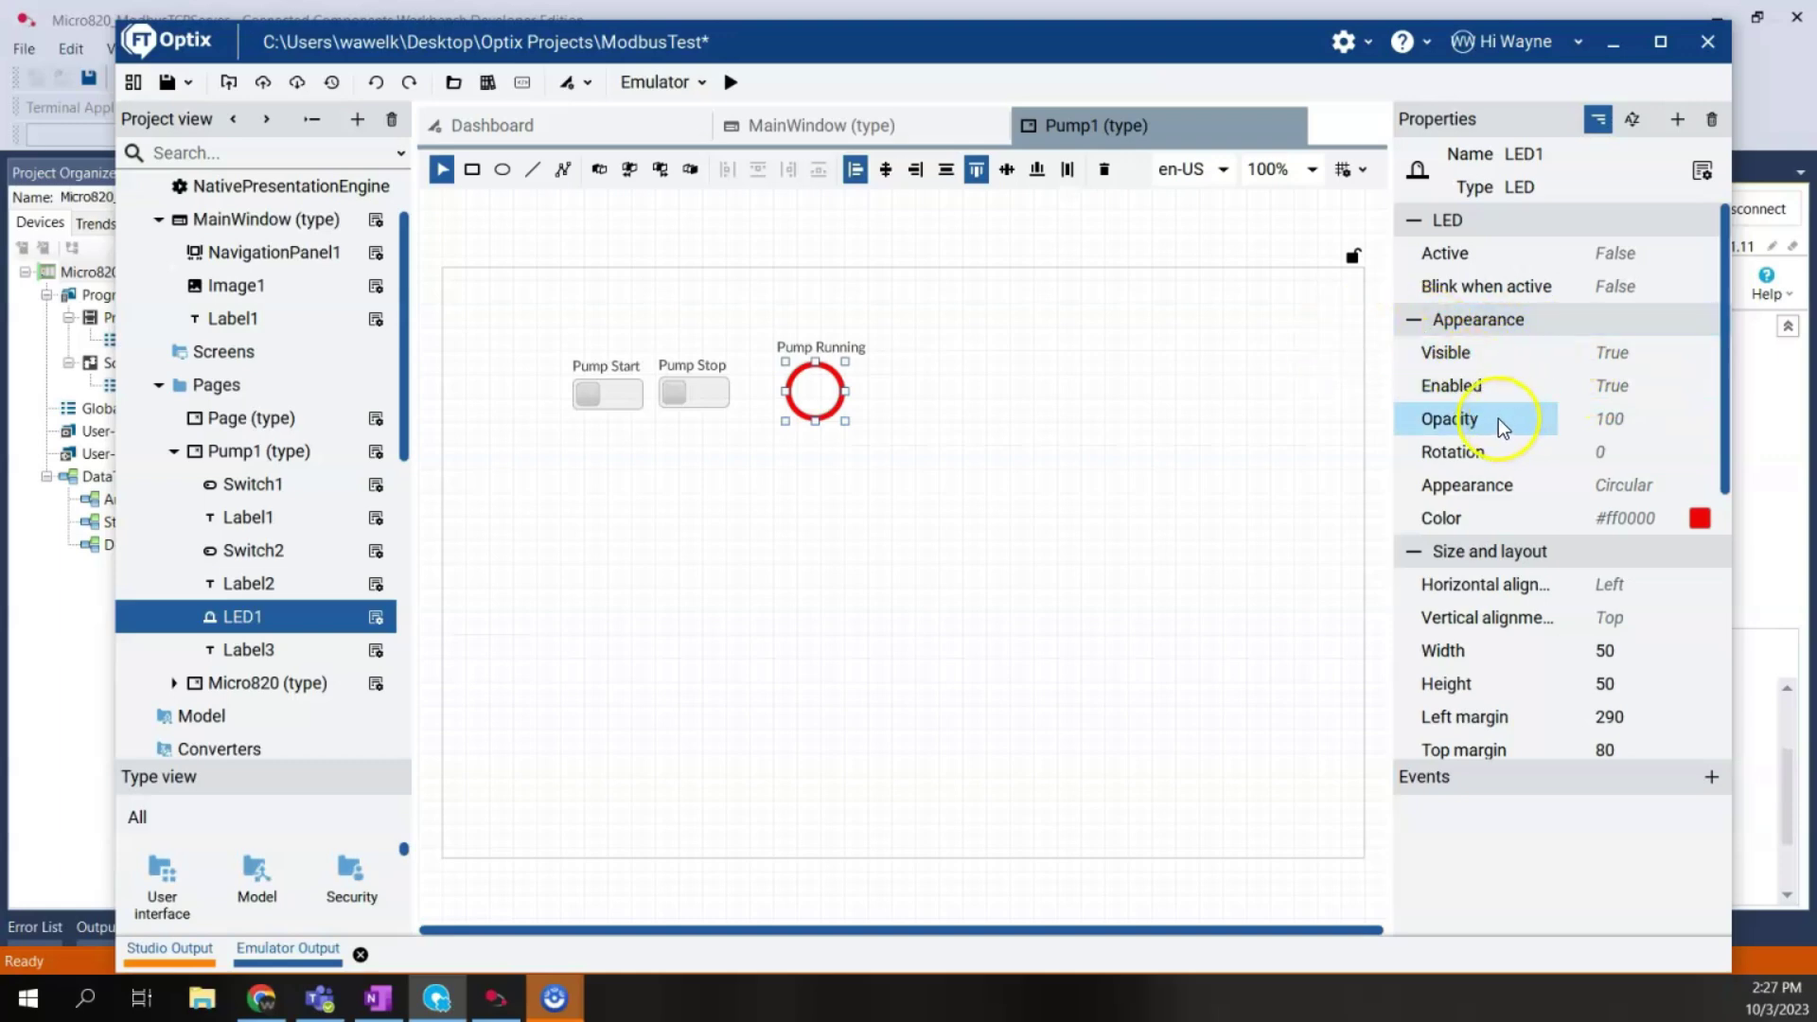
scroll(1496, 369, down, 3)
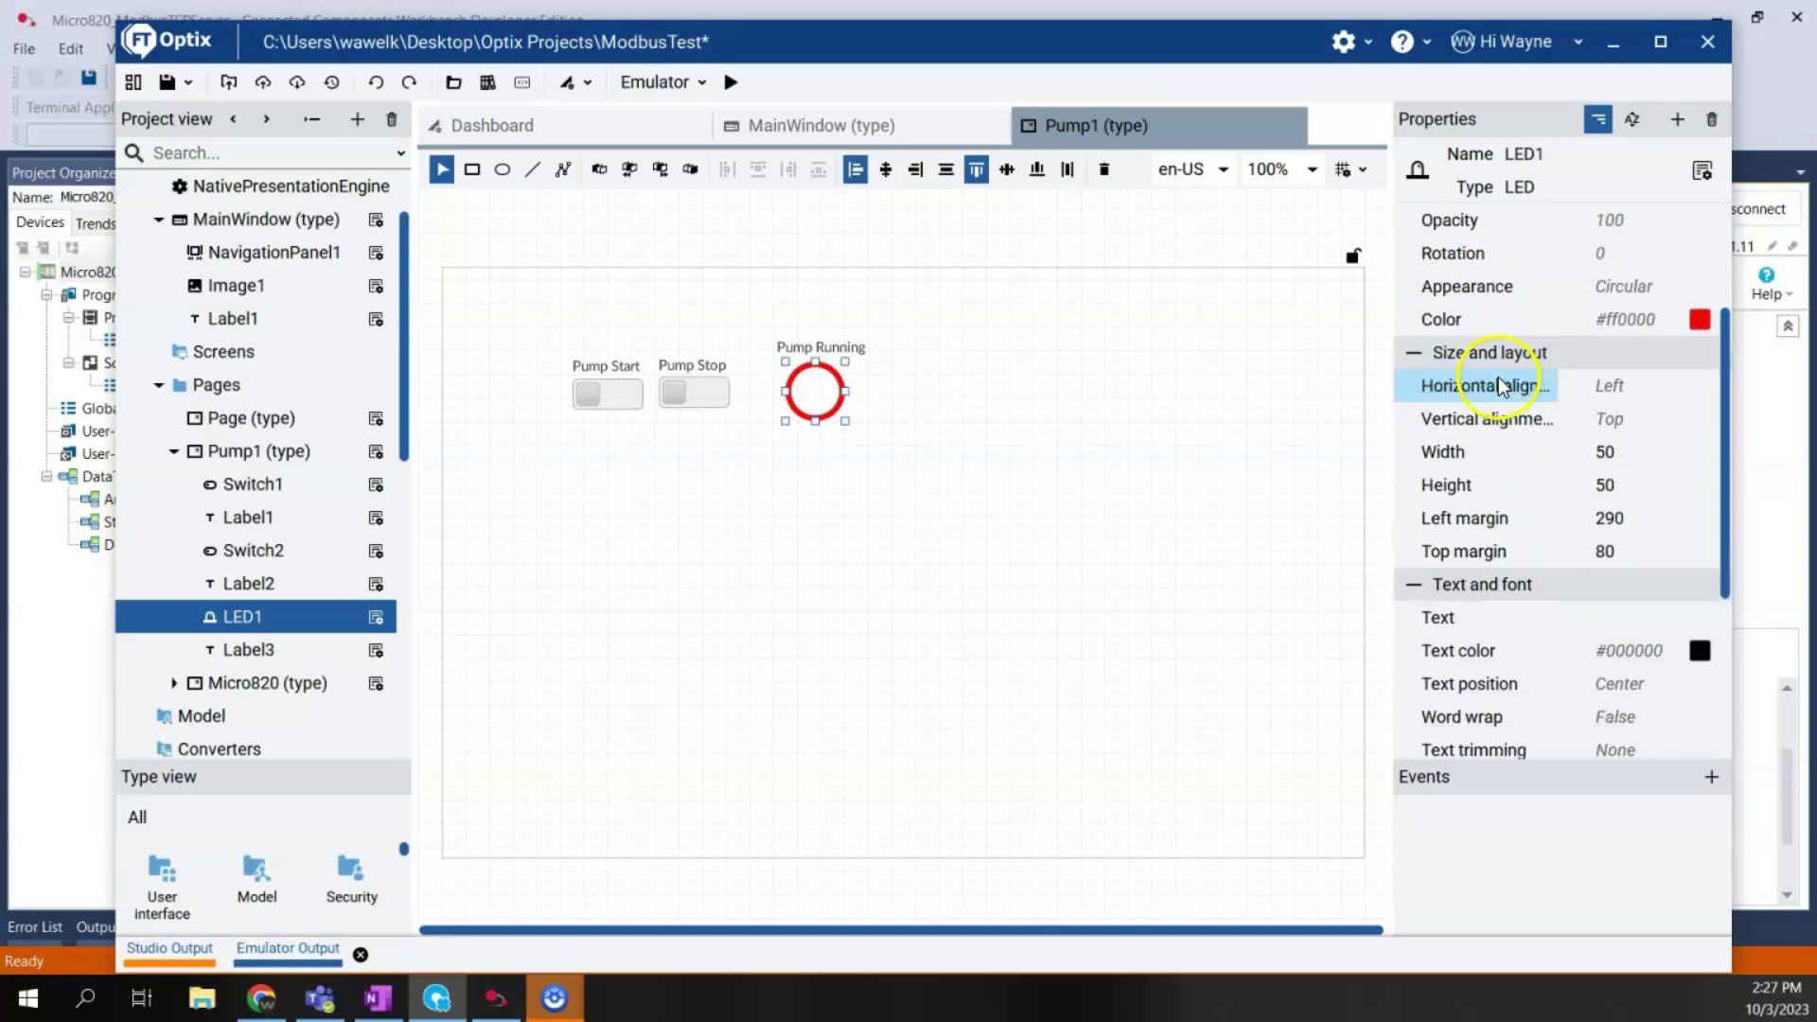
scroll(1493, 376, up, 5)
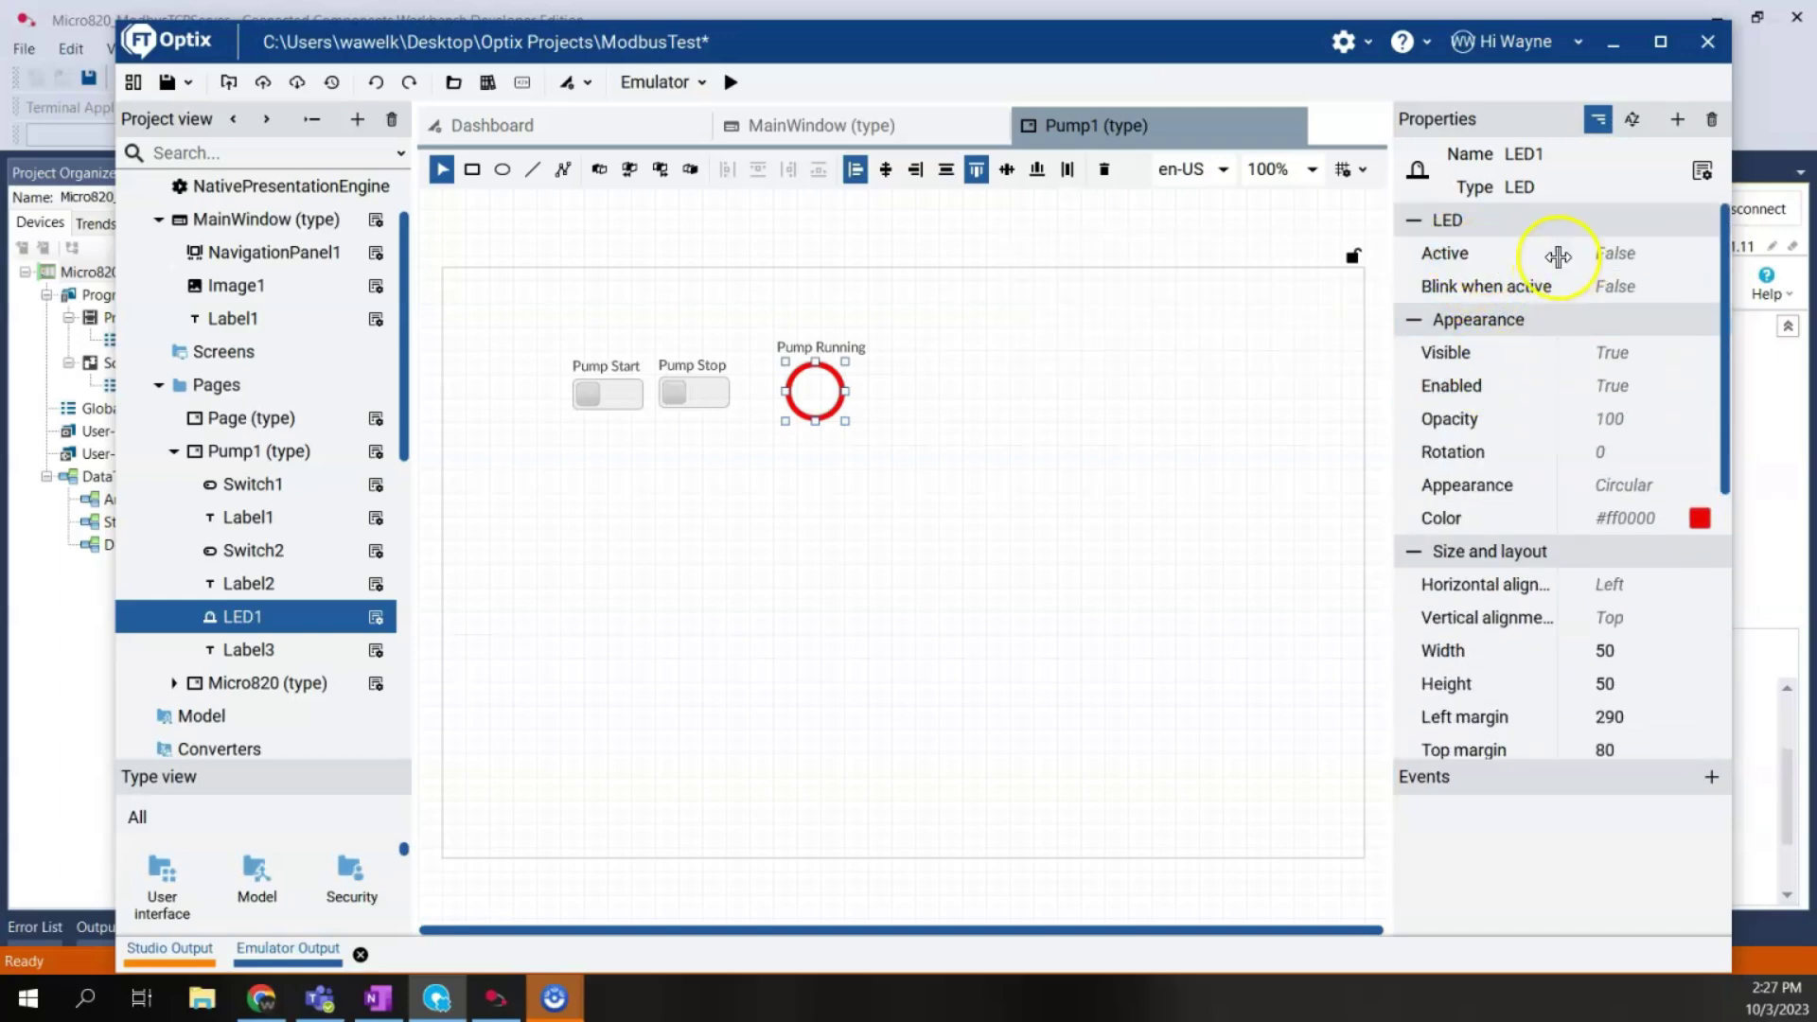
scroll(1558, 402, down, 2)
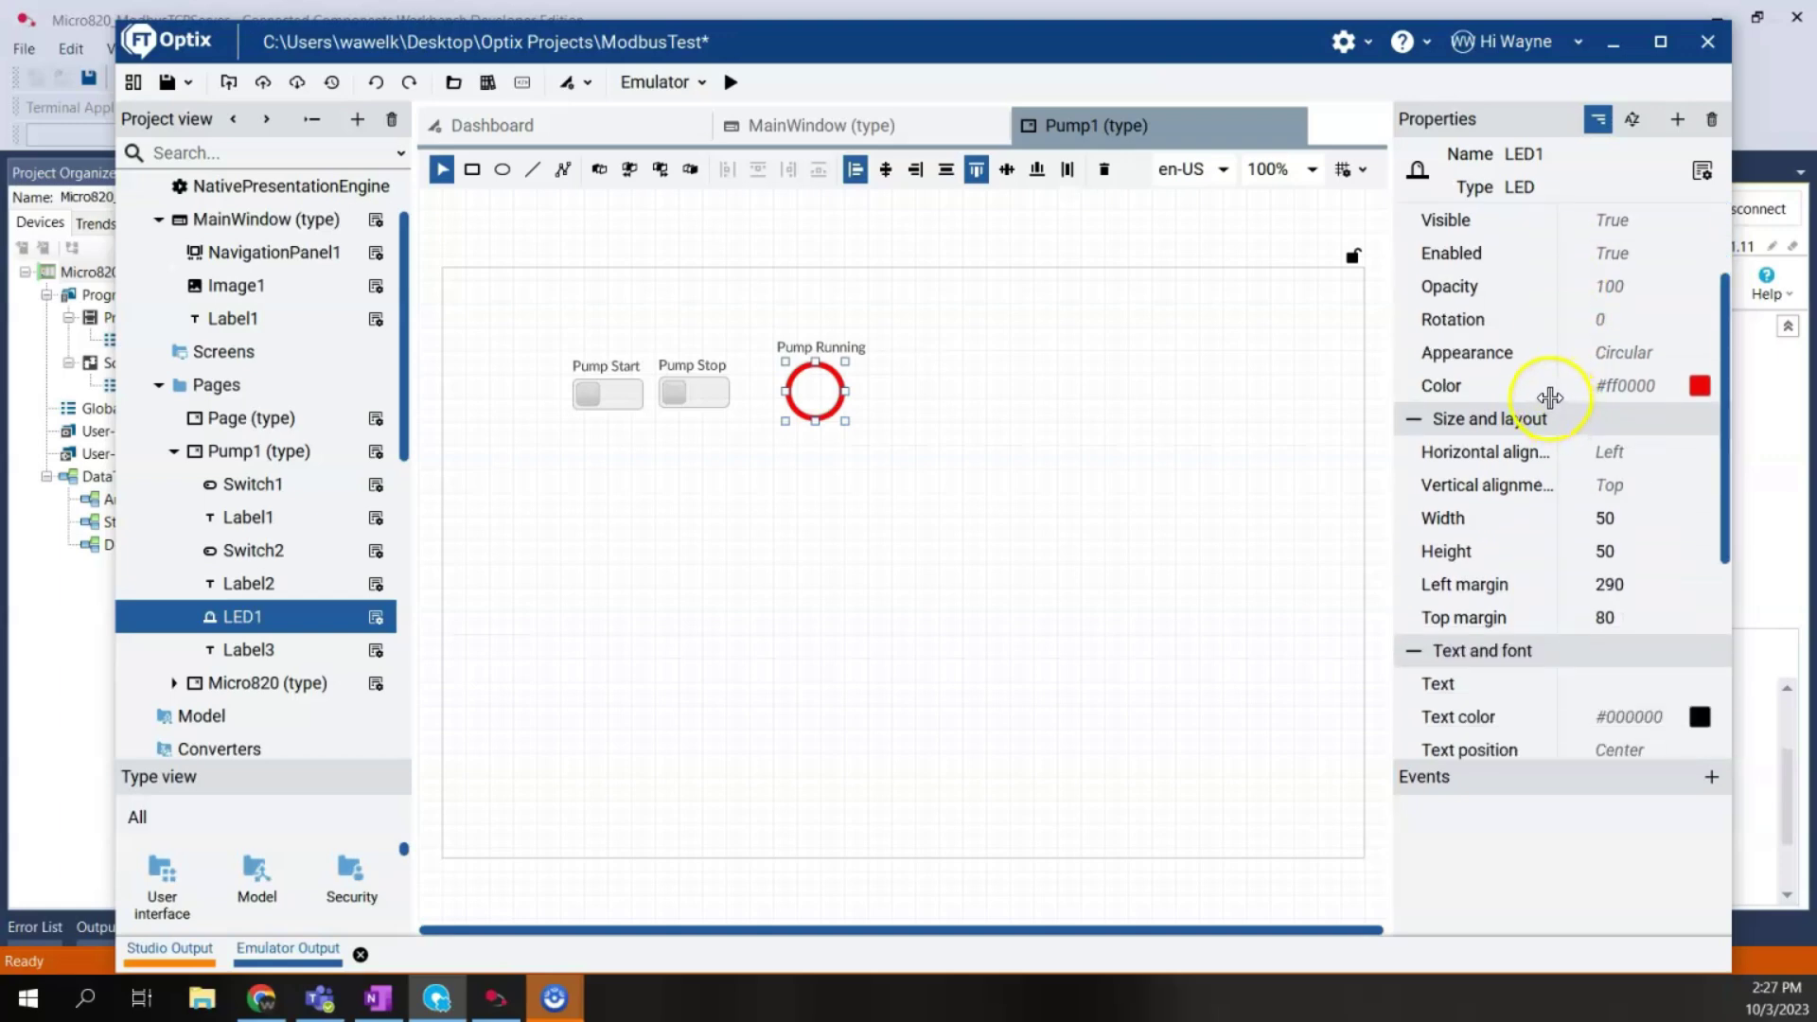
scroll(1550, 397, down, 4)
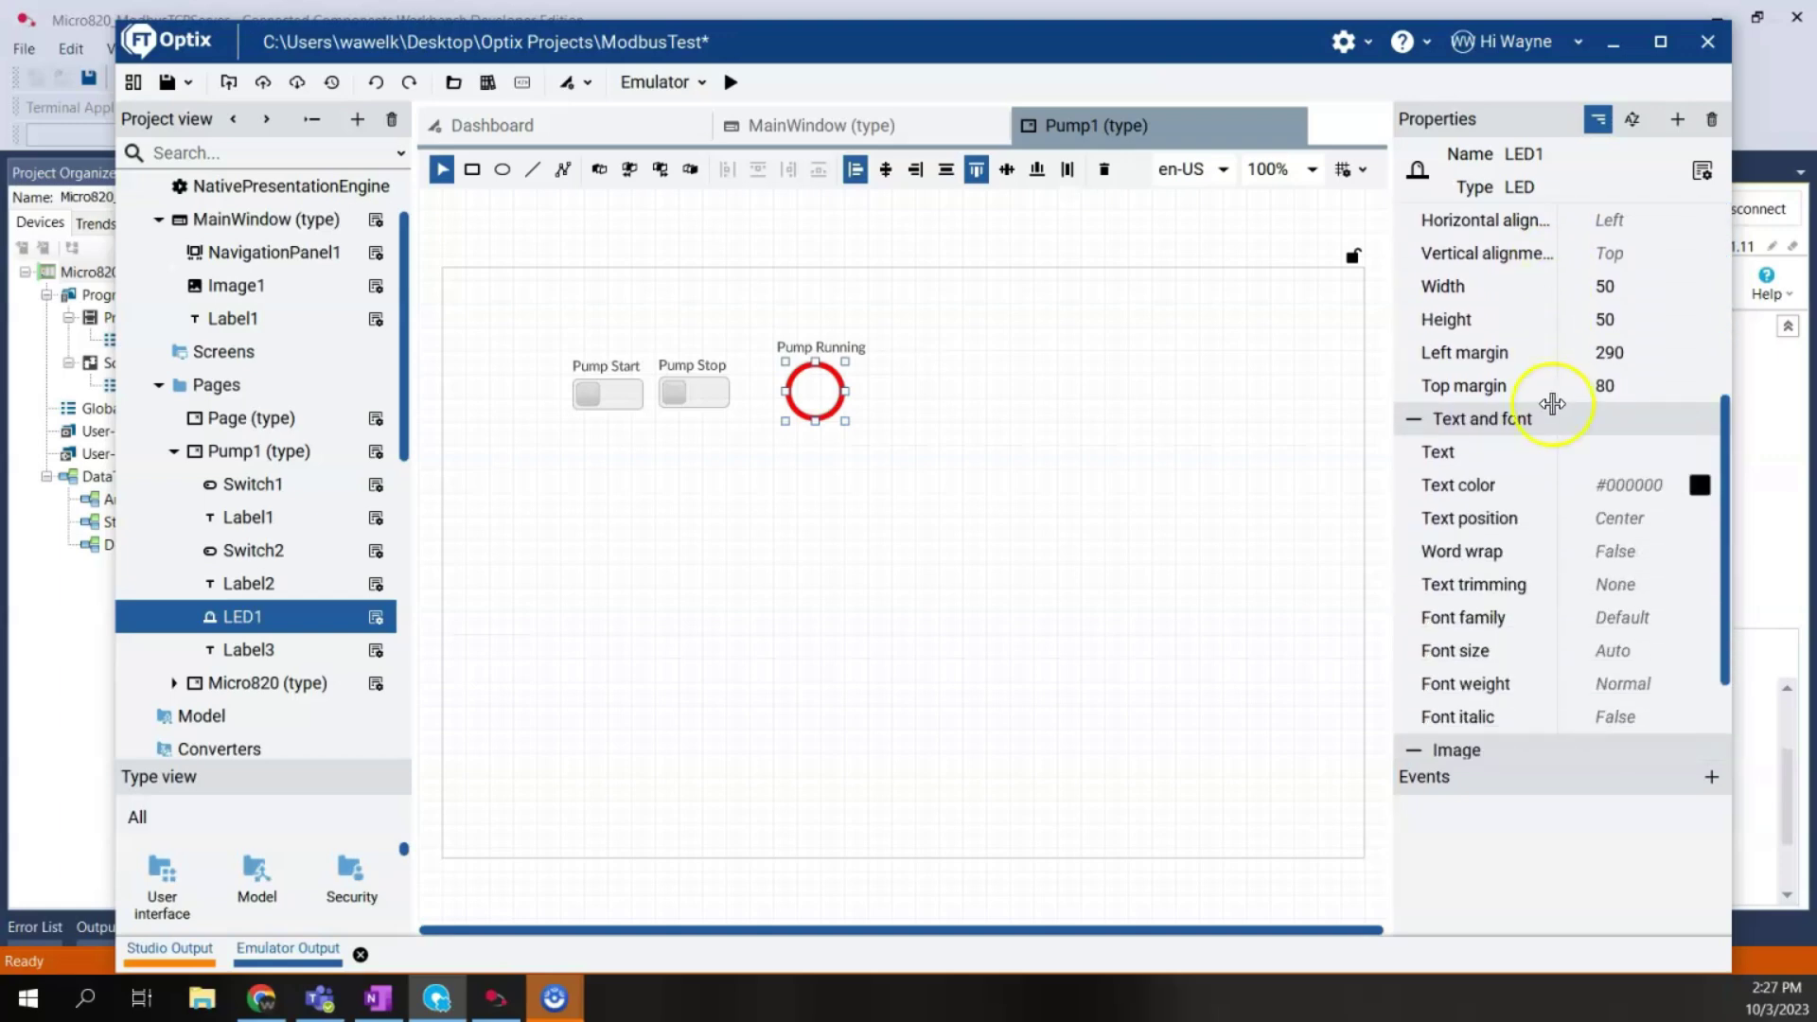
scroll(1488, 443, down, 2)
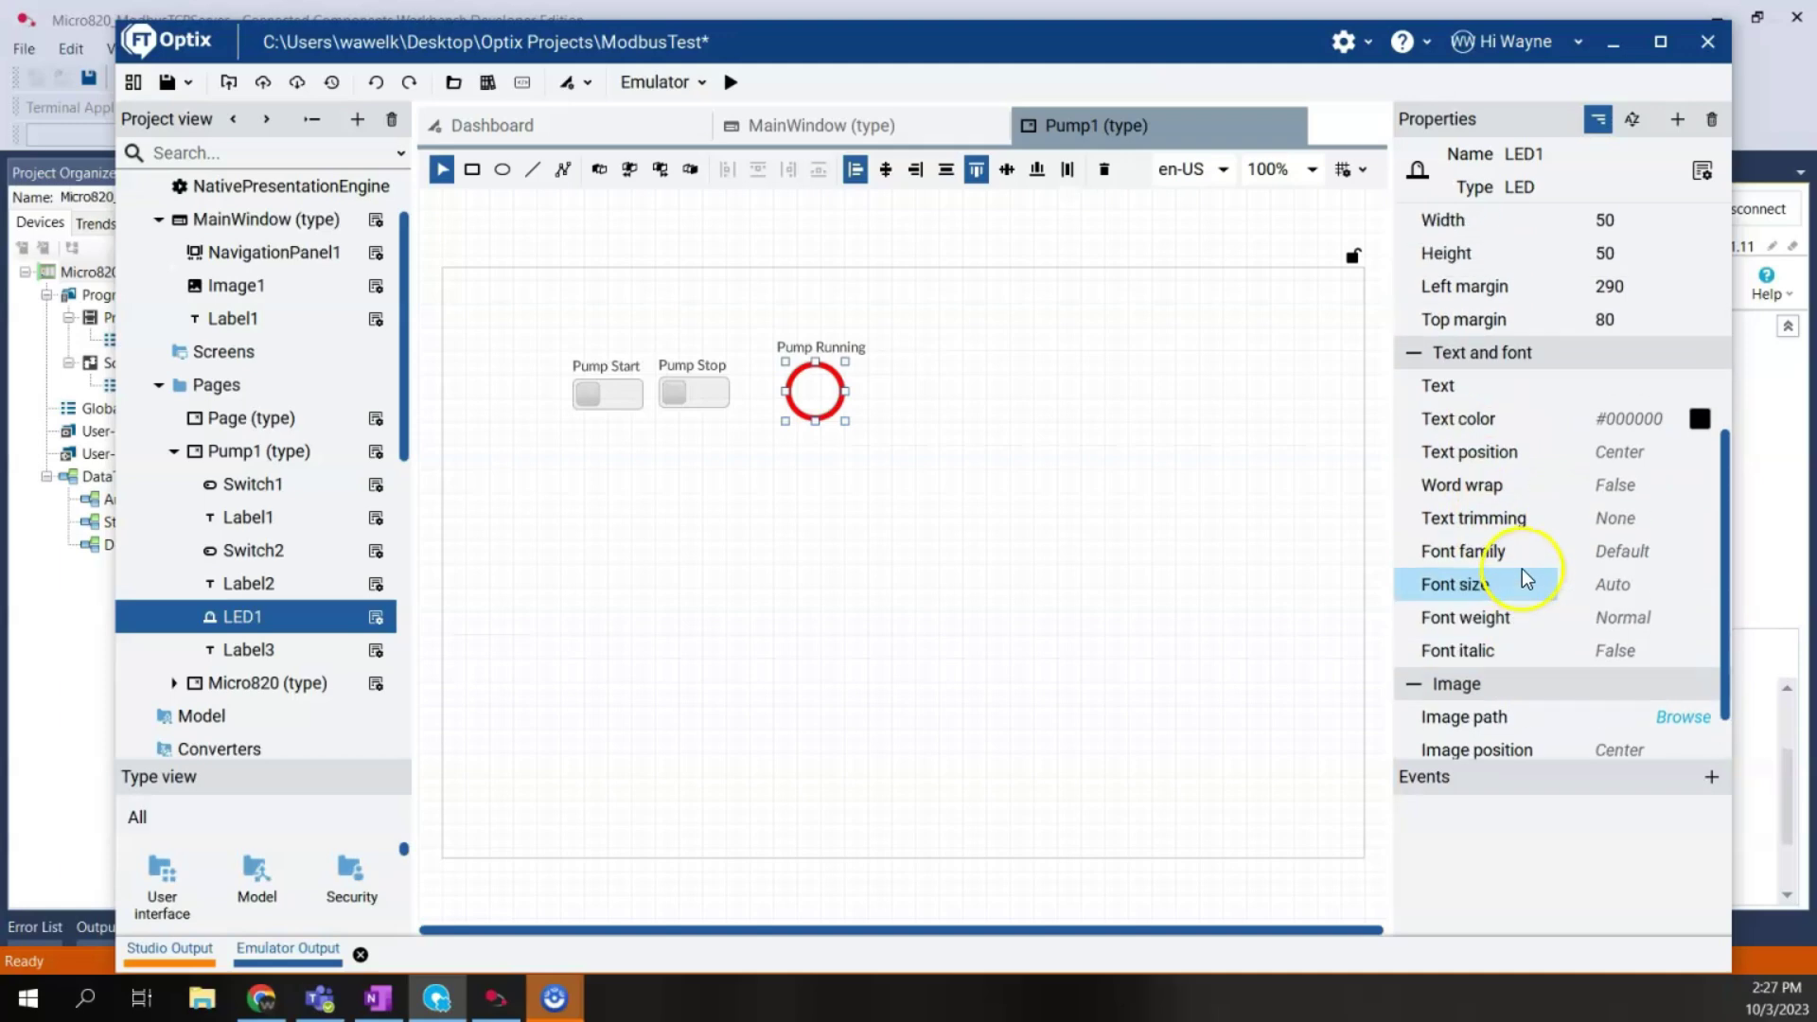
scroll(1526, 580, up, 6)
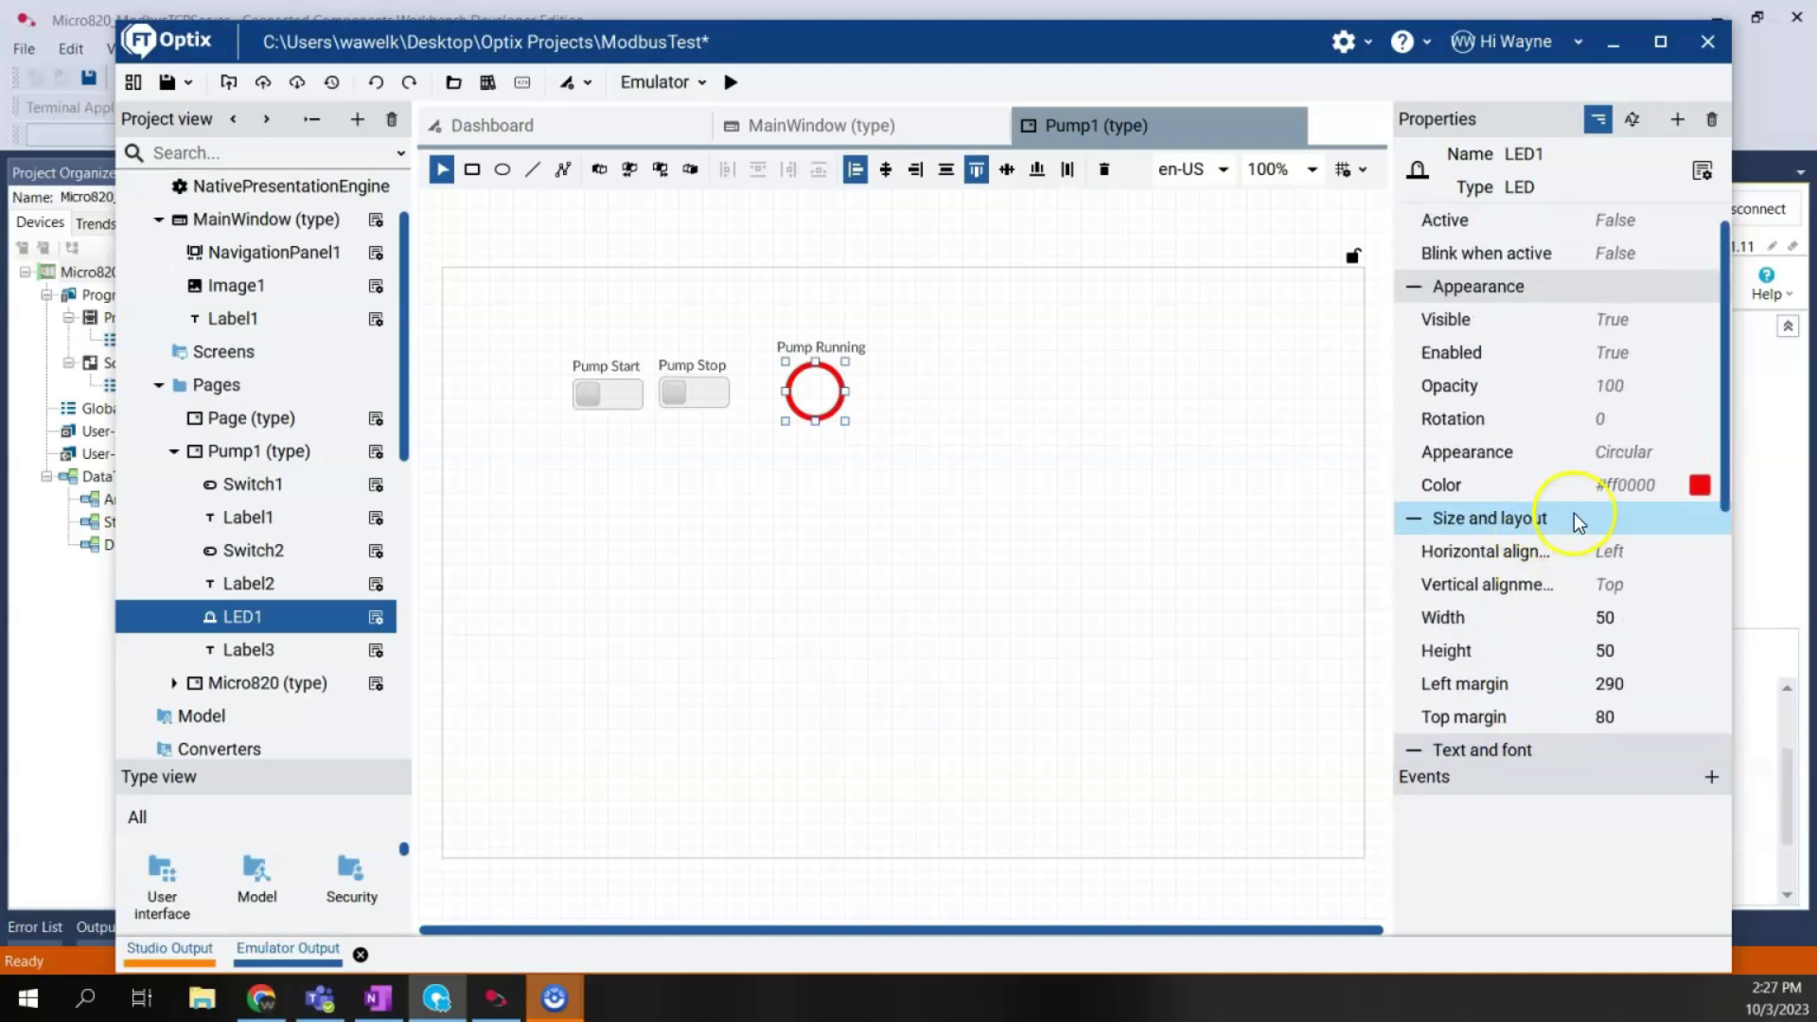
scroll(1575, 518, up, 1)
Step: Try the Rectangular appearance on the LED and switch it back to Circular
click(1701, 485)
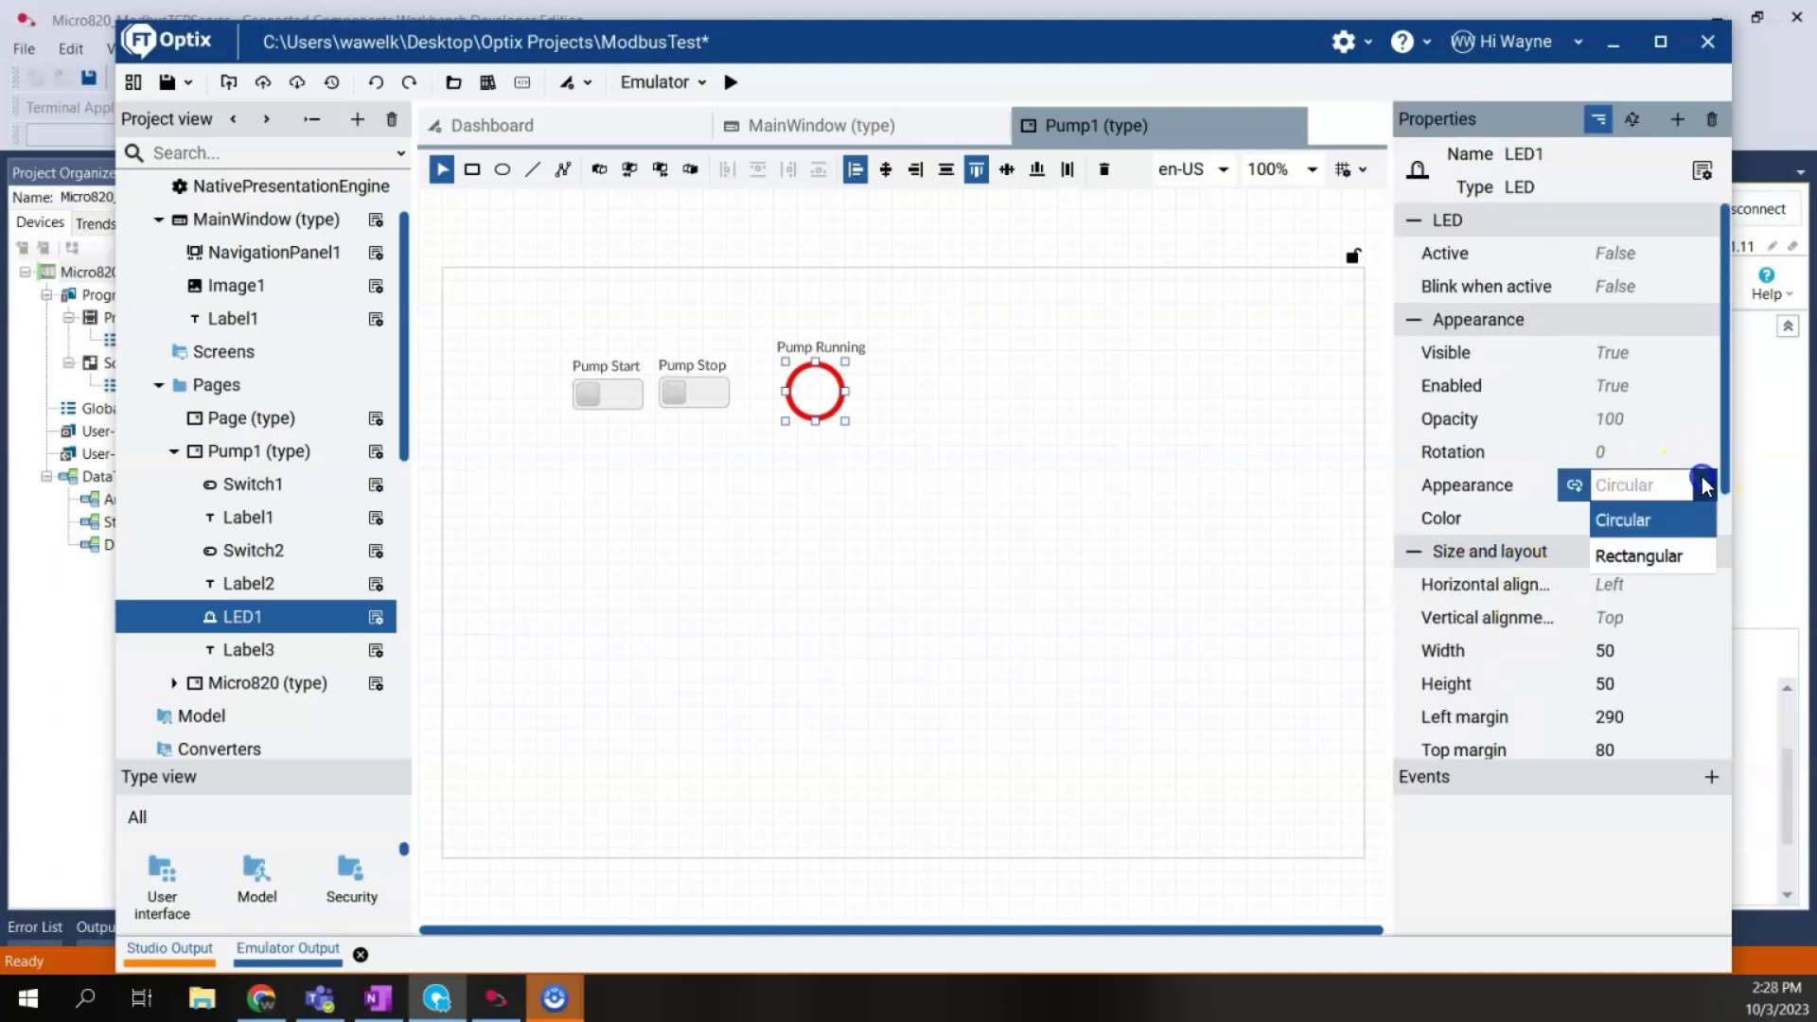
click(1656, 557)
click(1712, 488)
click(1657, 517)
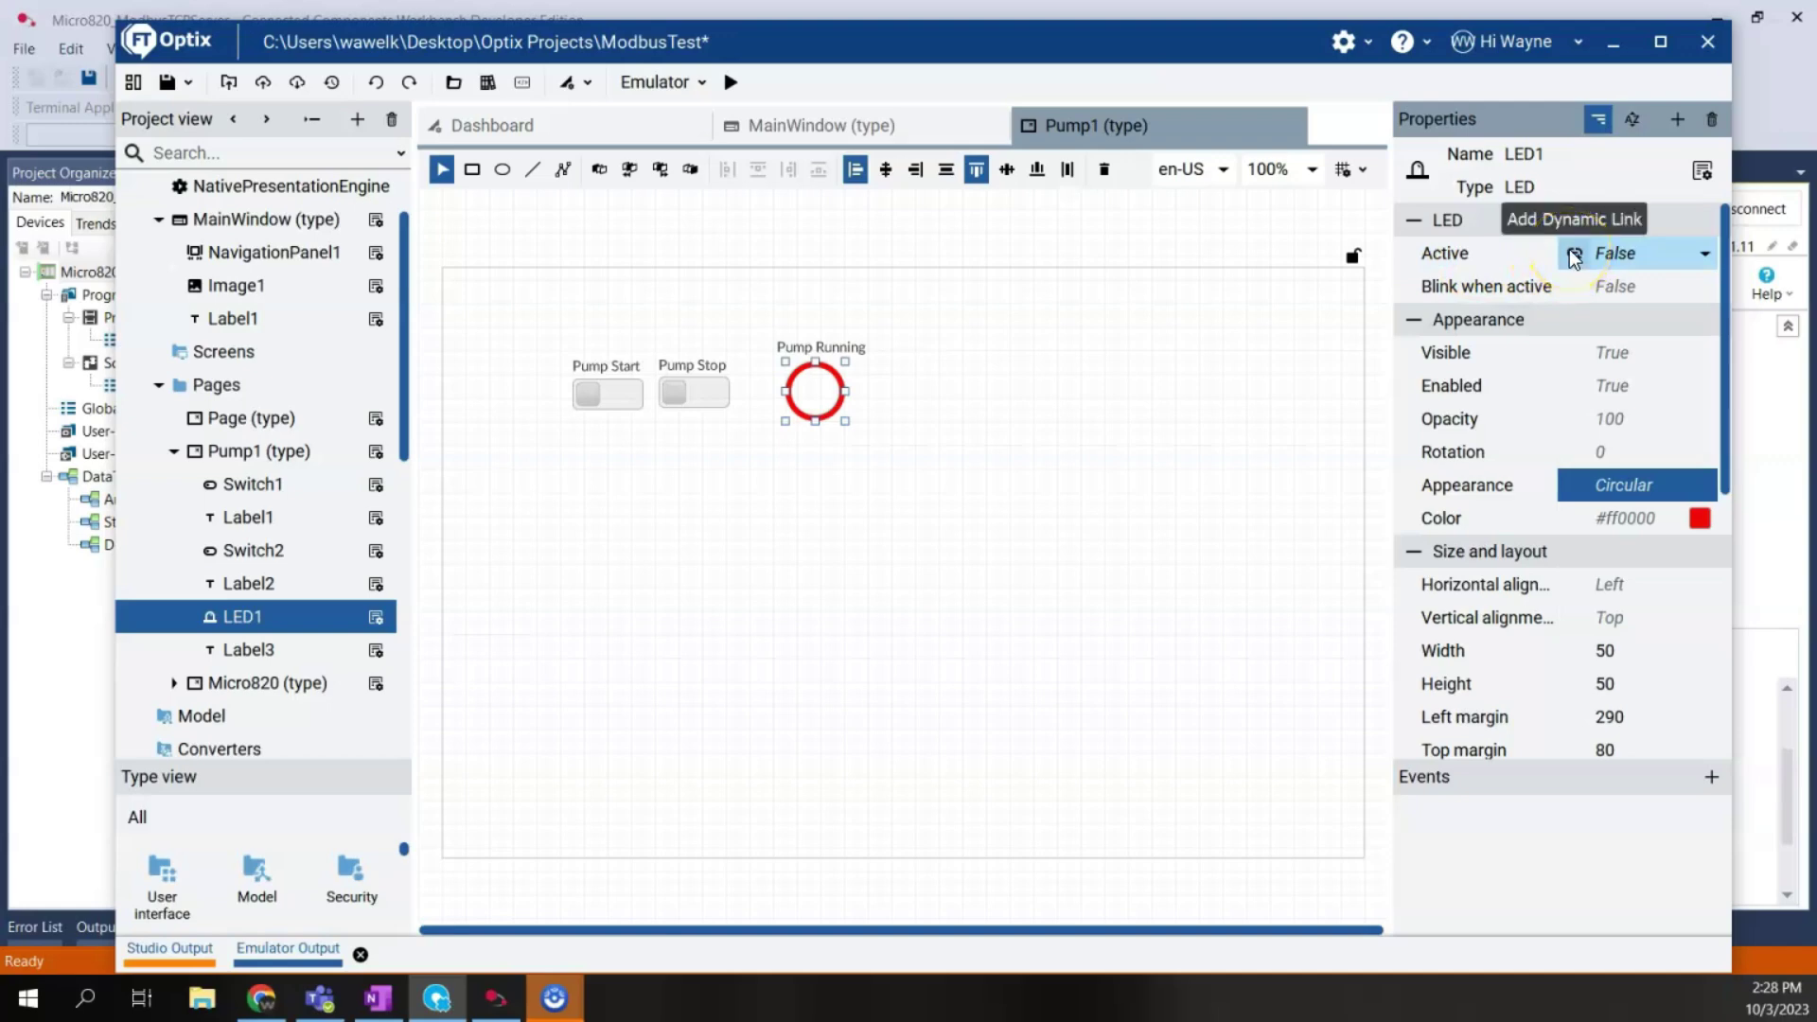
Step: Link the LED's Active property dynamically to the PumpRunning tag of the Mico820TCP station under ModbusDriver1
click(1574, 255)
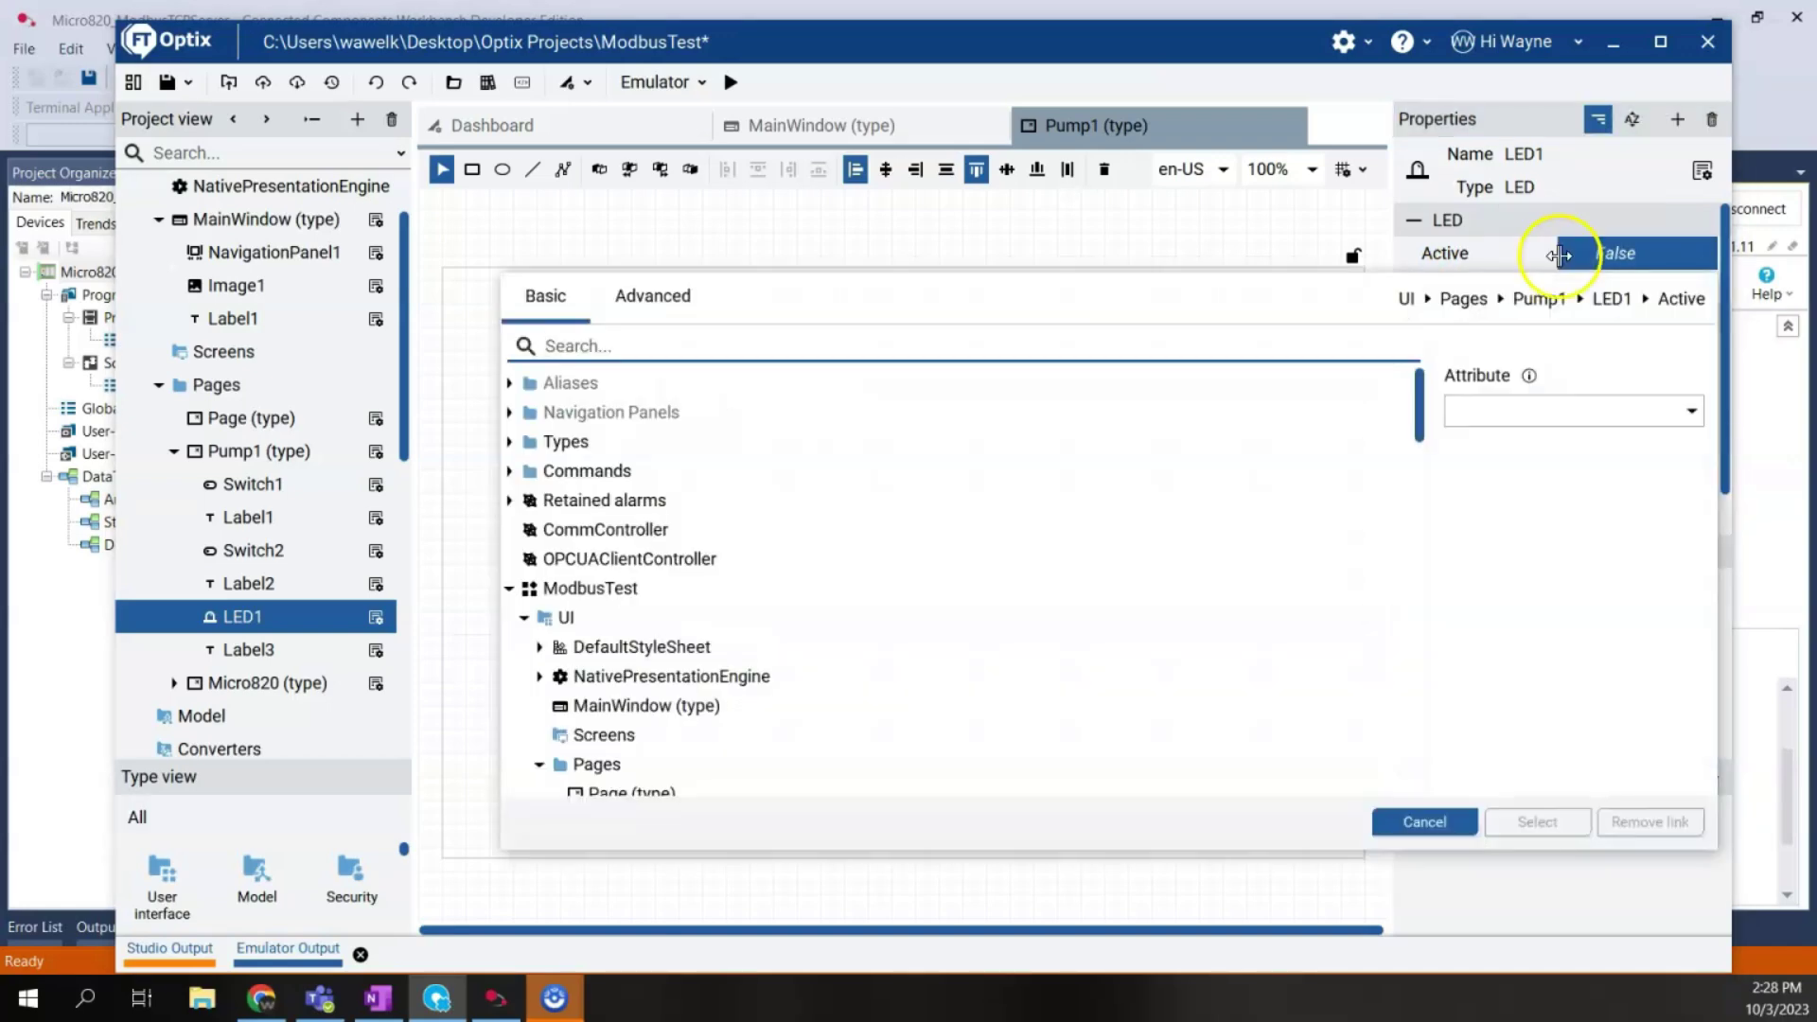
drag(1423, 412, 1416, 755)
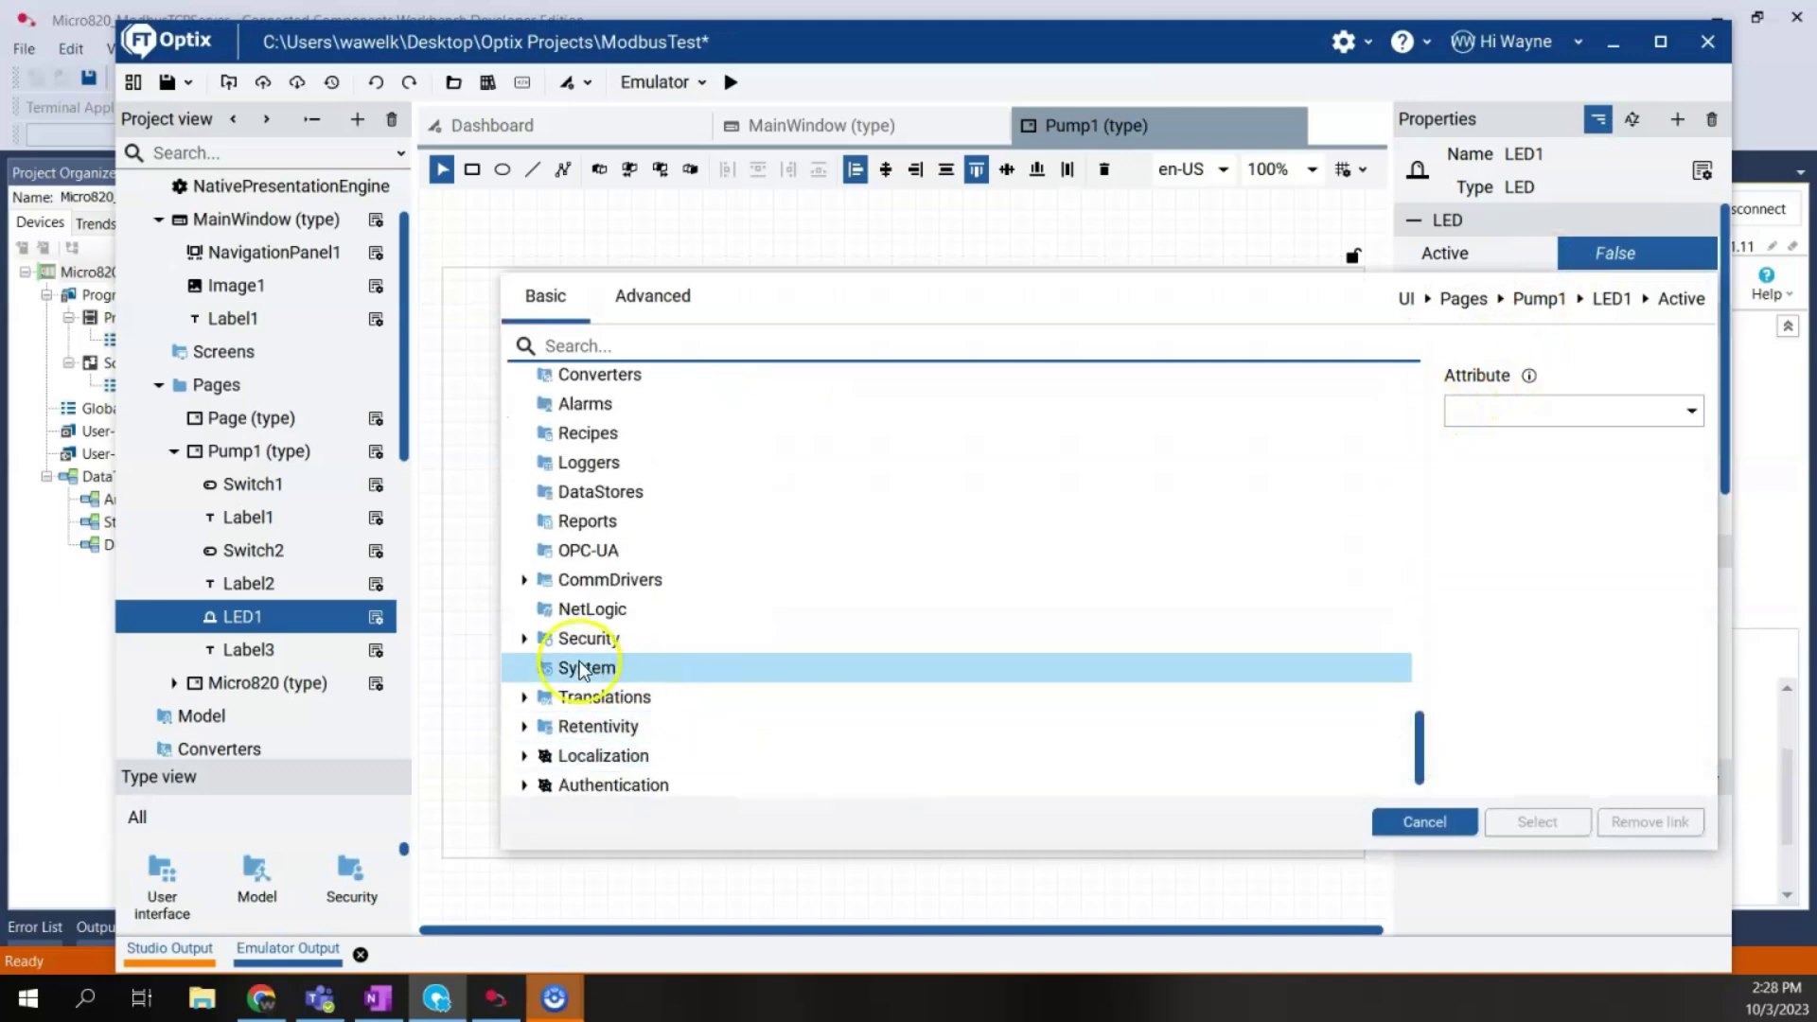
click(524, 580)
click(539, 609)
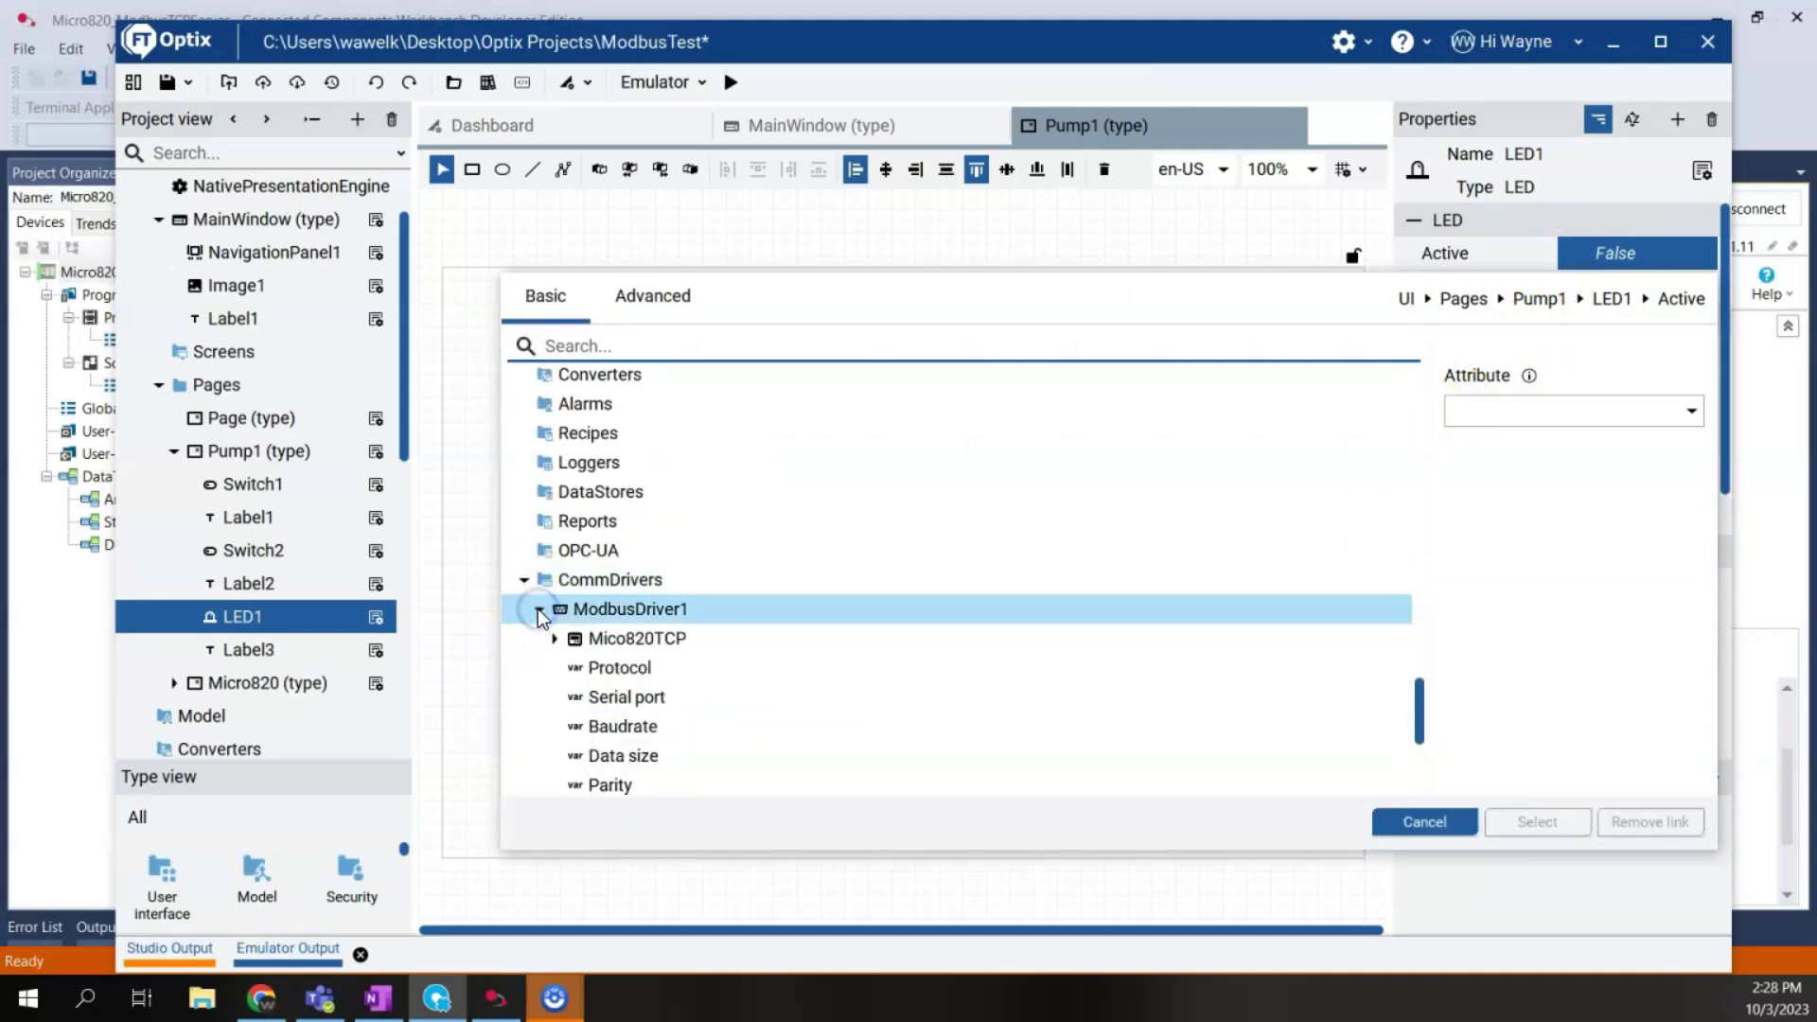
click(555, 638)
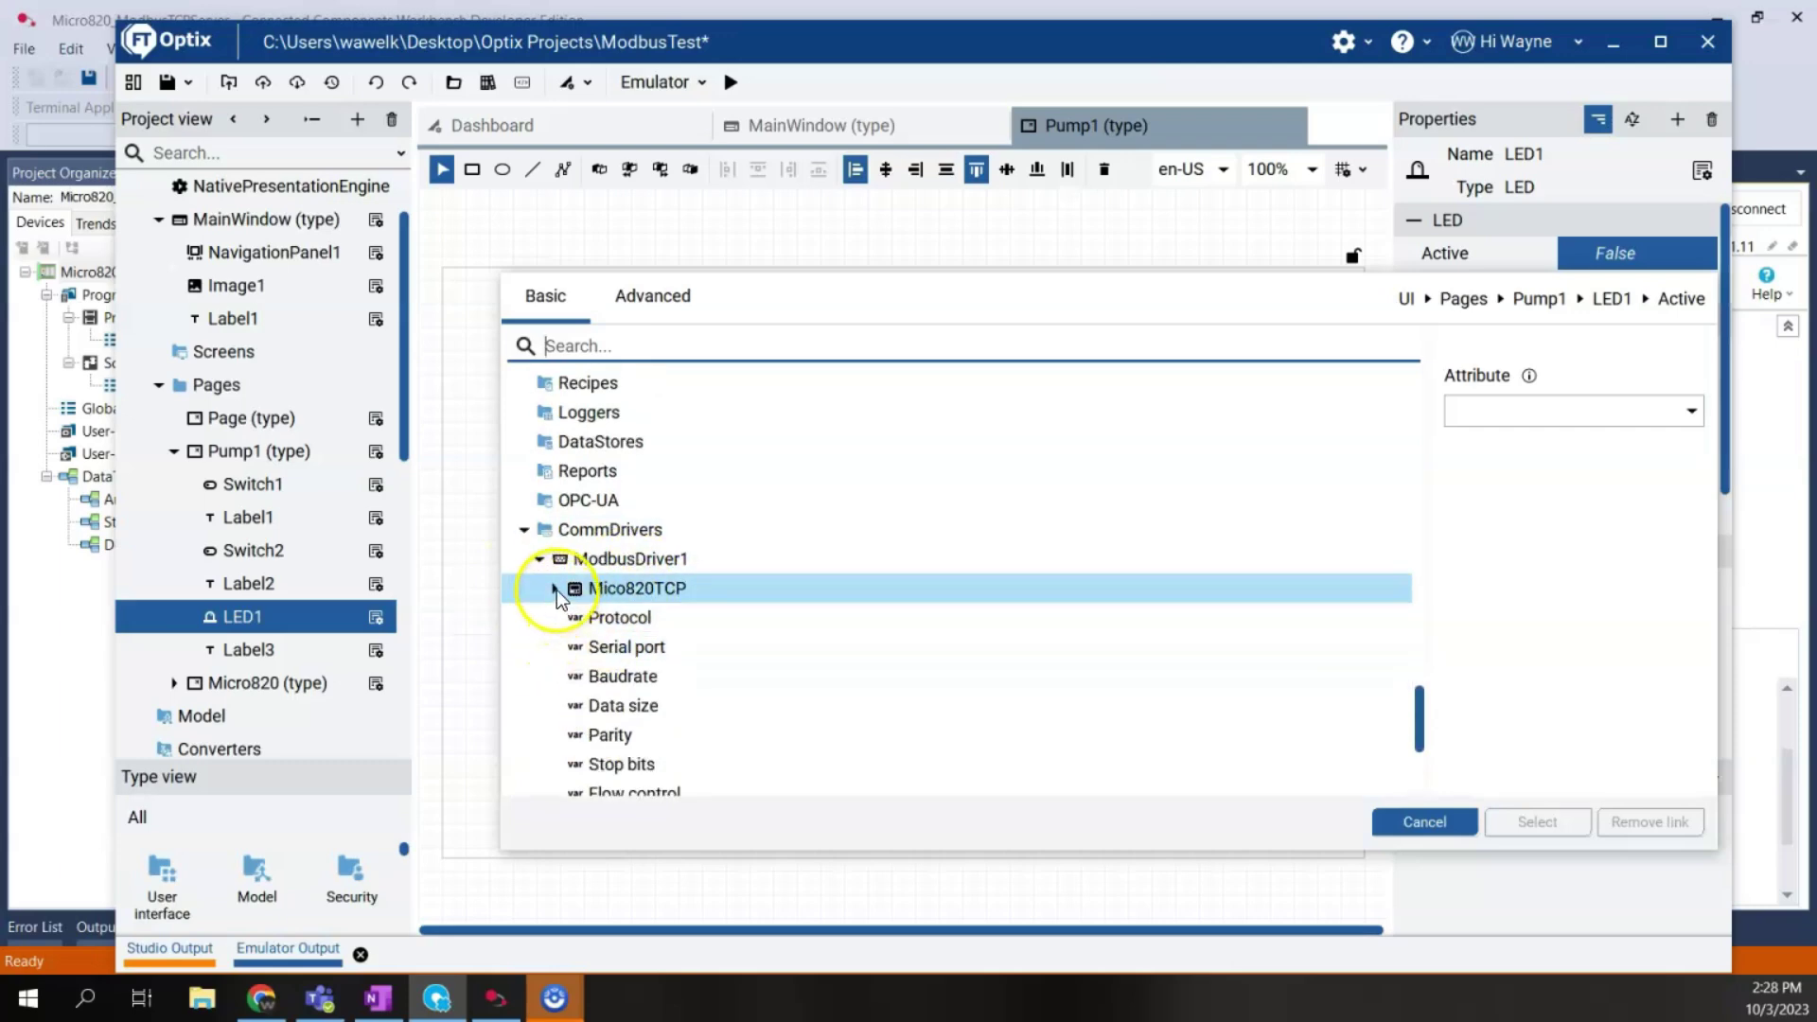
click(569, 618)
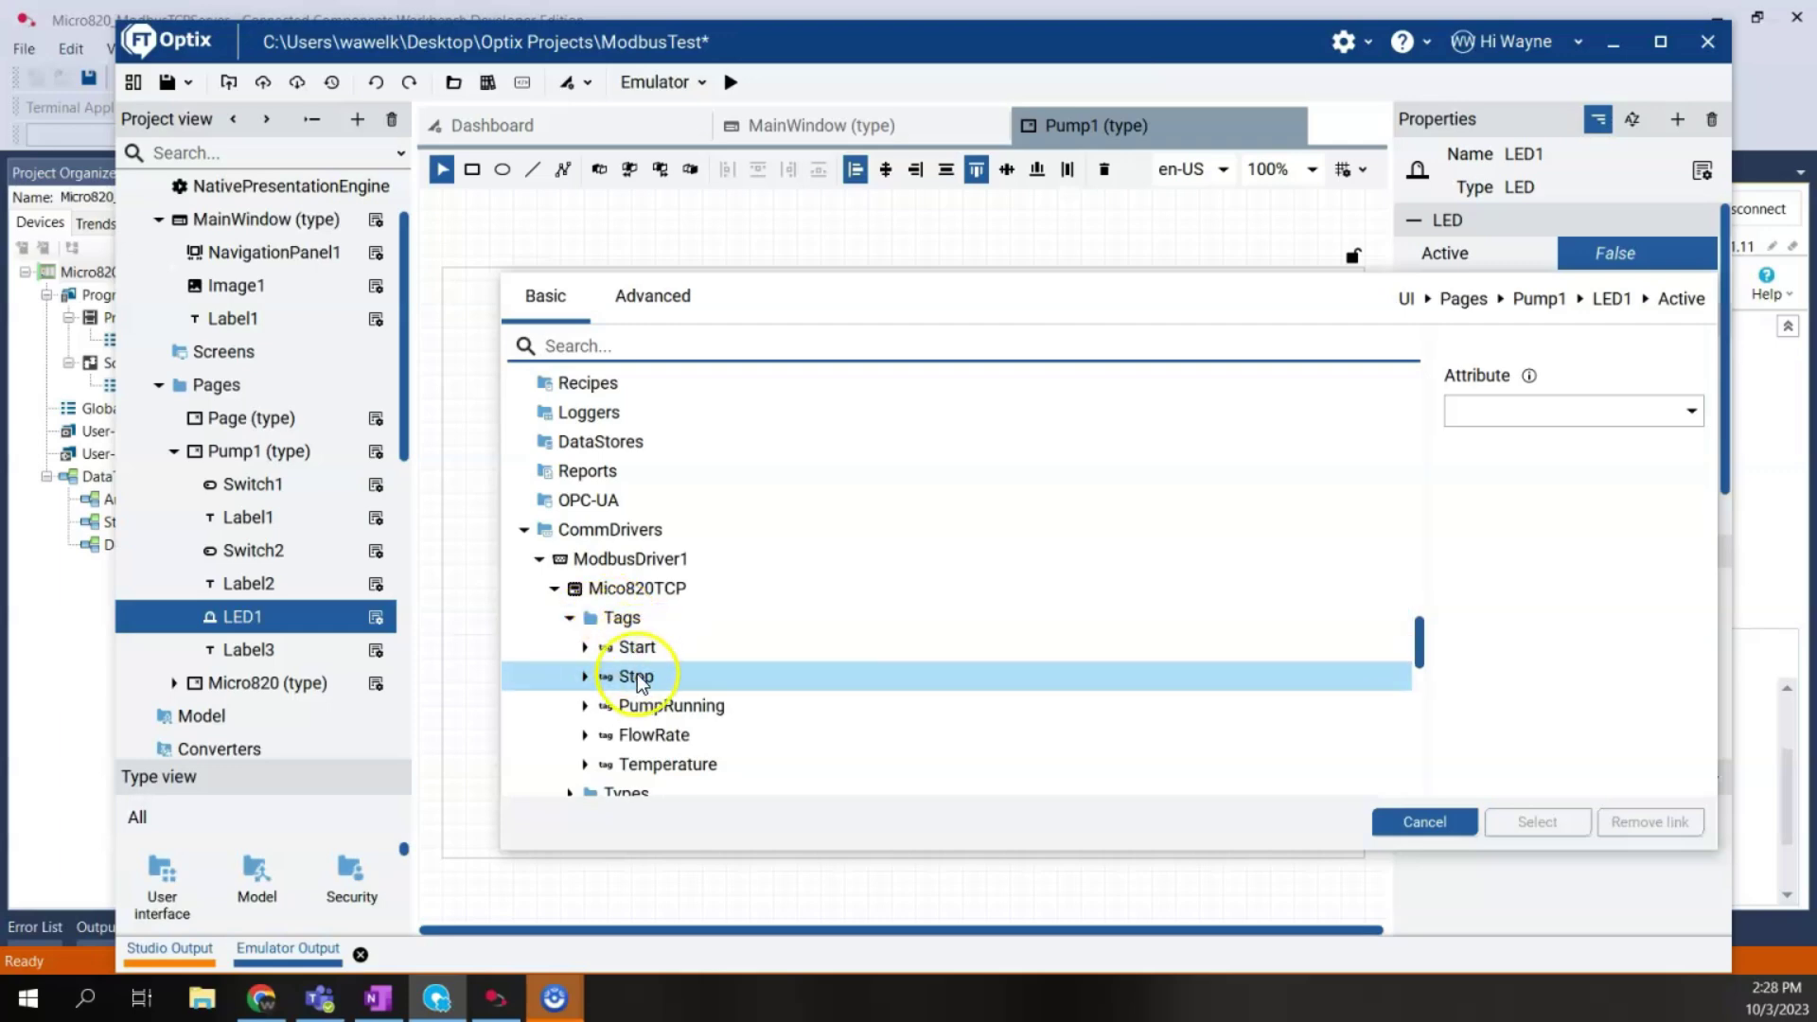
click(646, 706)
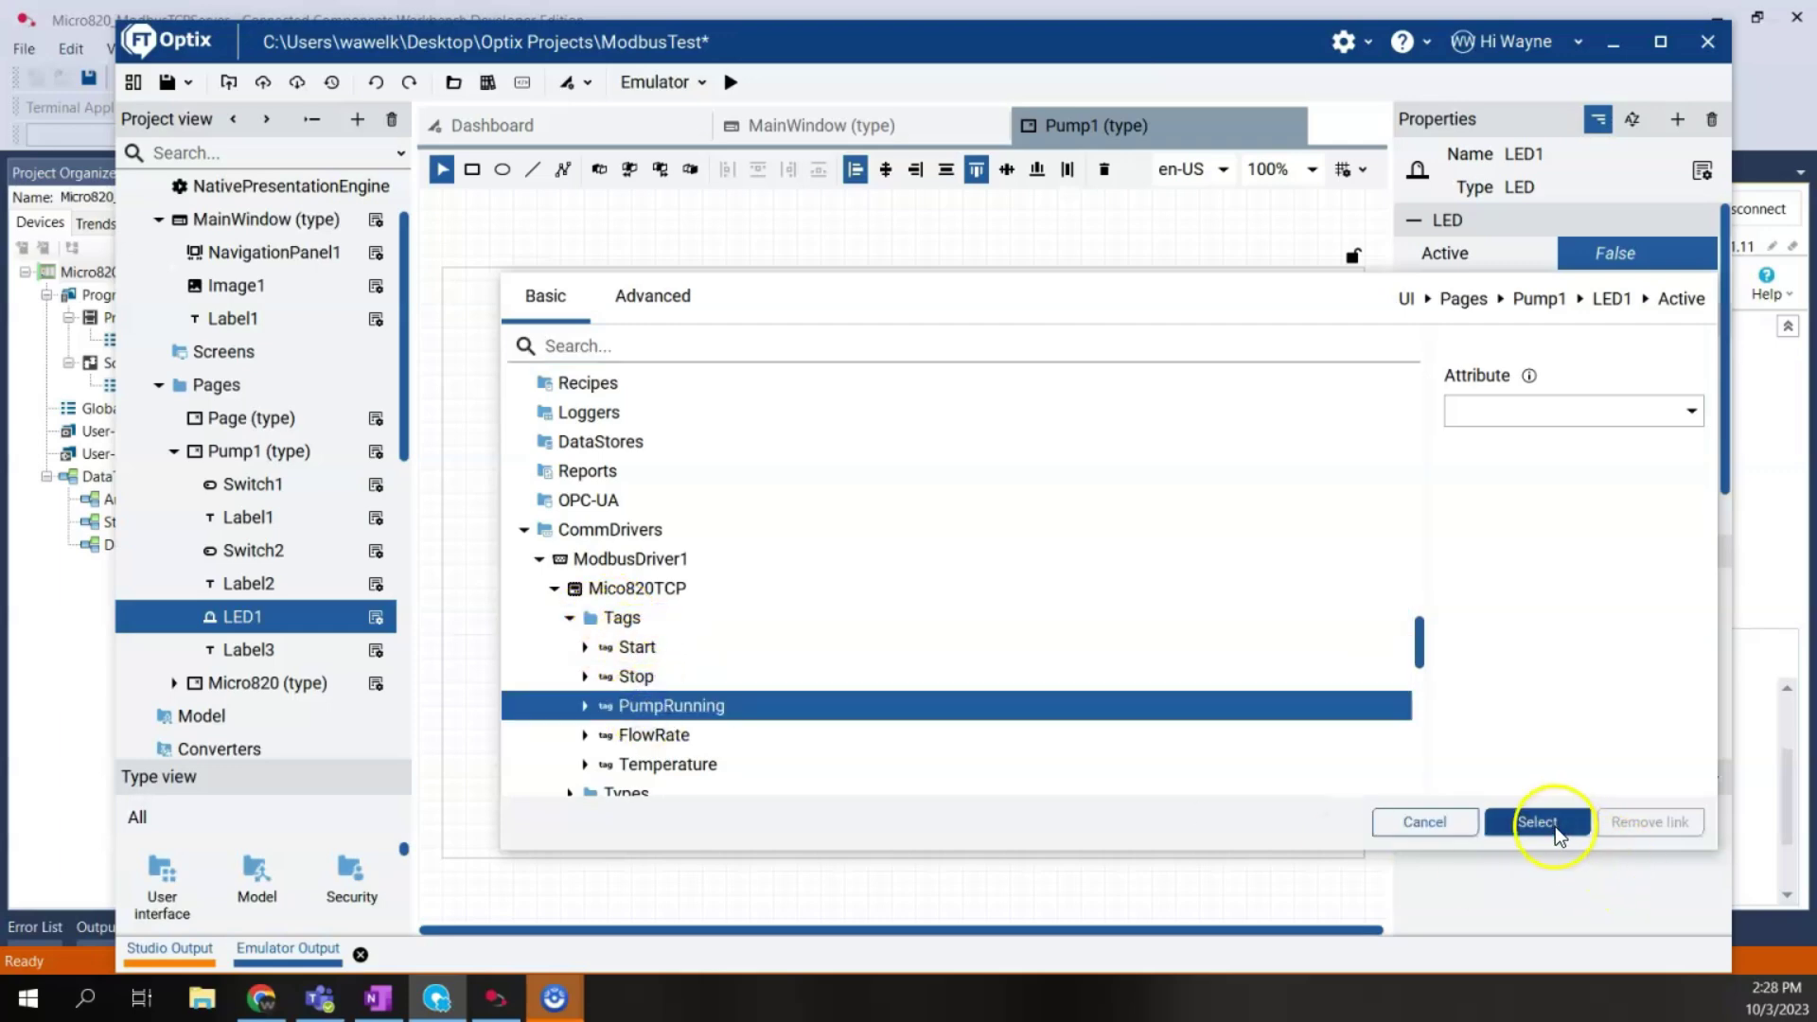
click(1550, 826)
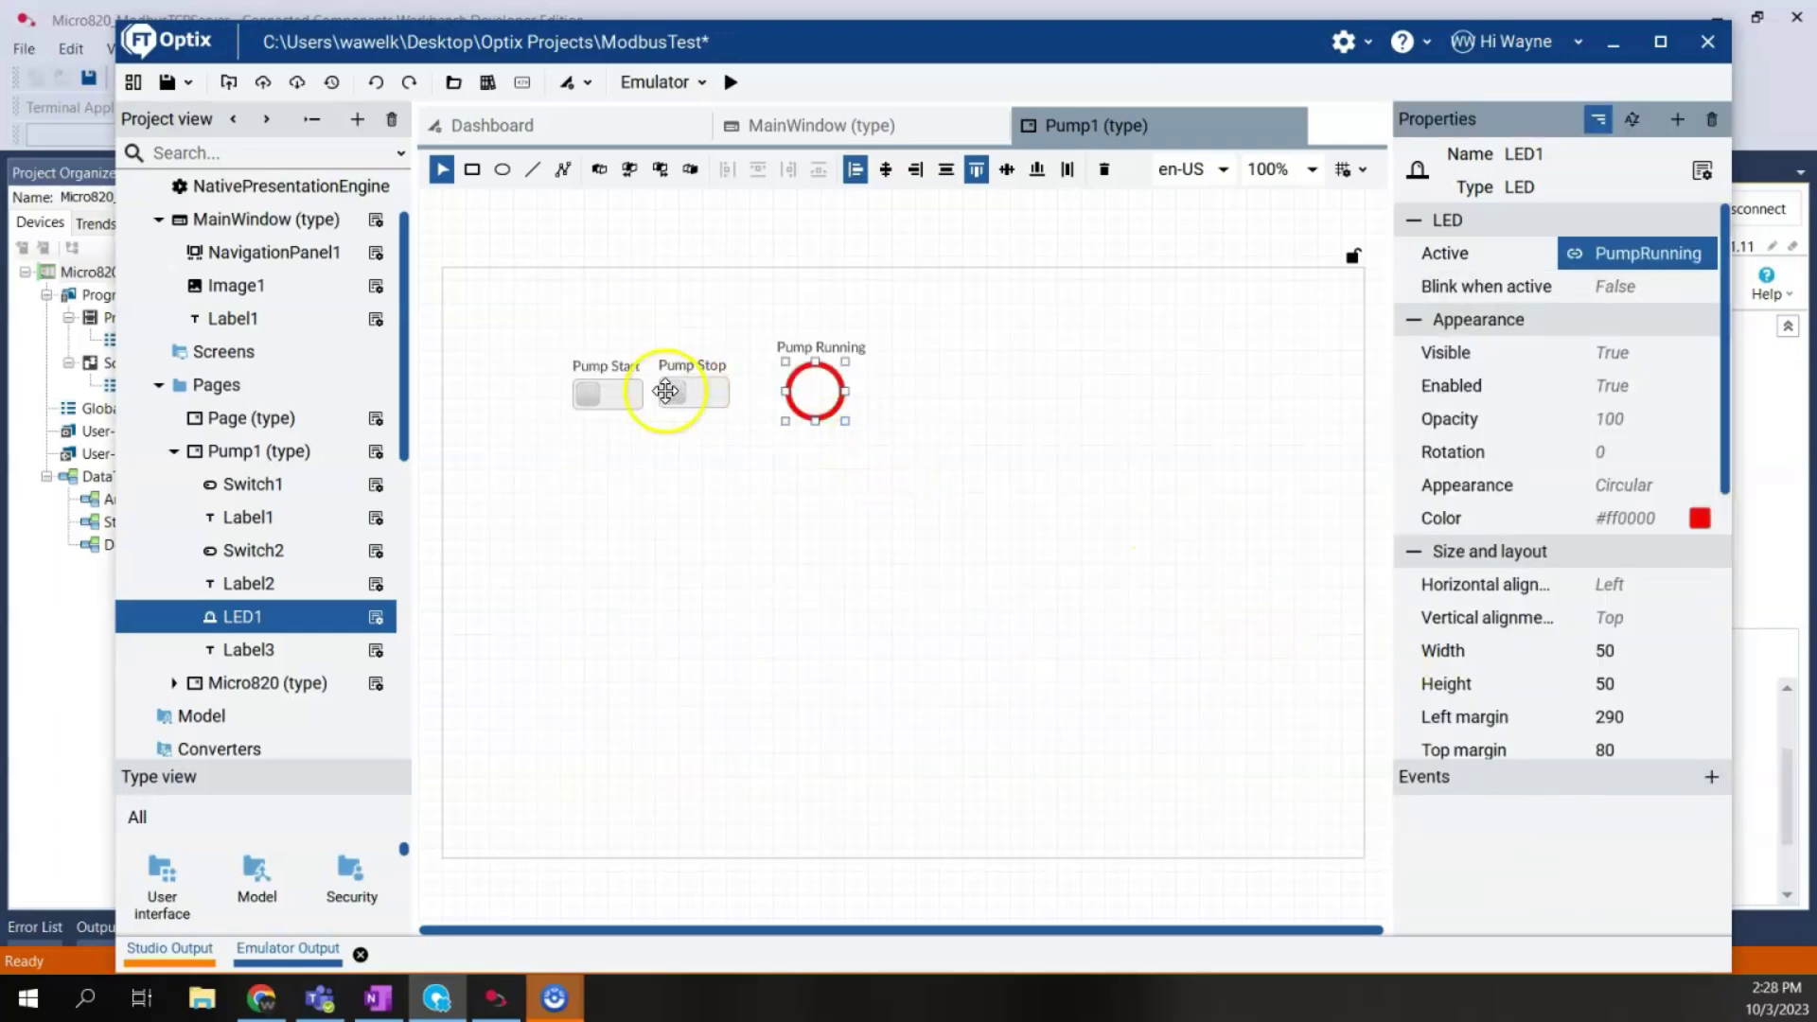
Step: Assign the Toggle variable command to the Pump Start switch's Modified value event
click(626, 396)
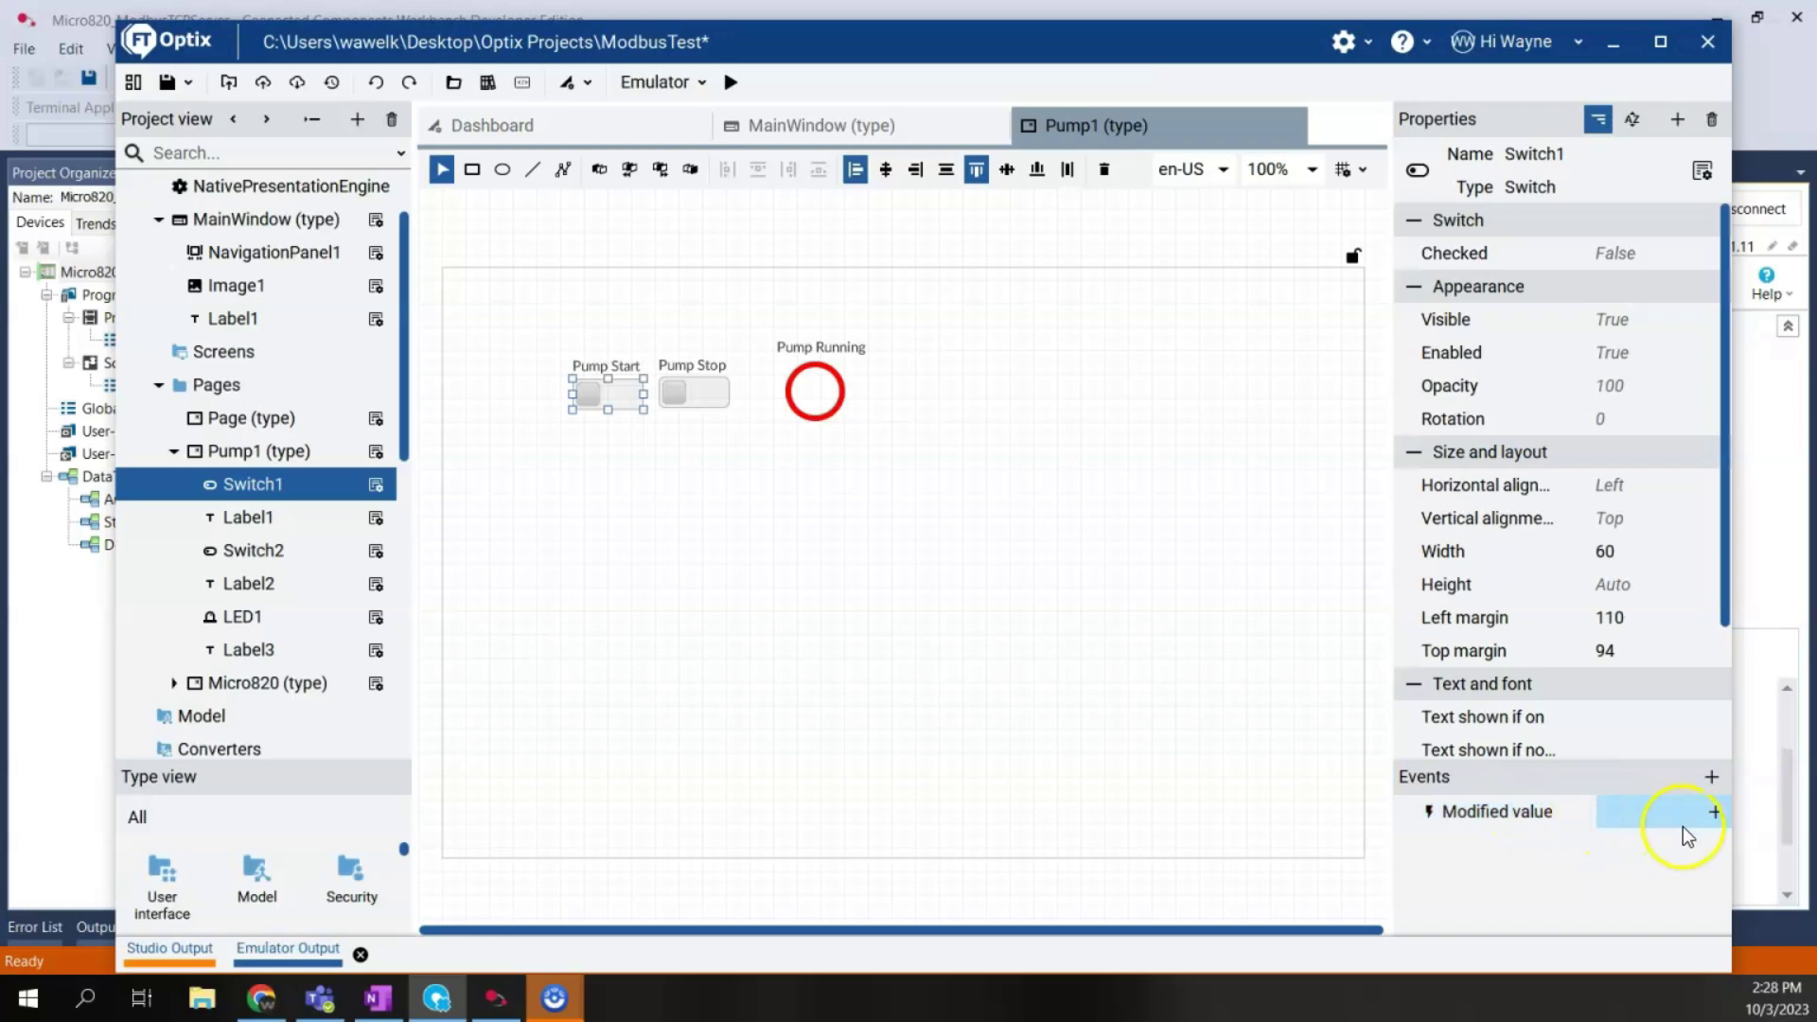
click(1714, 812)
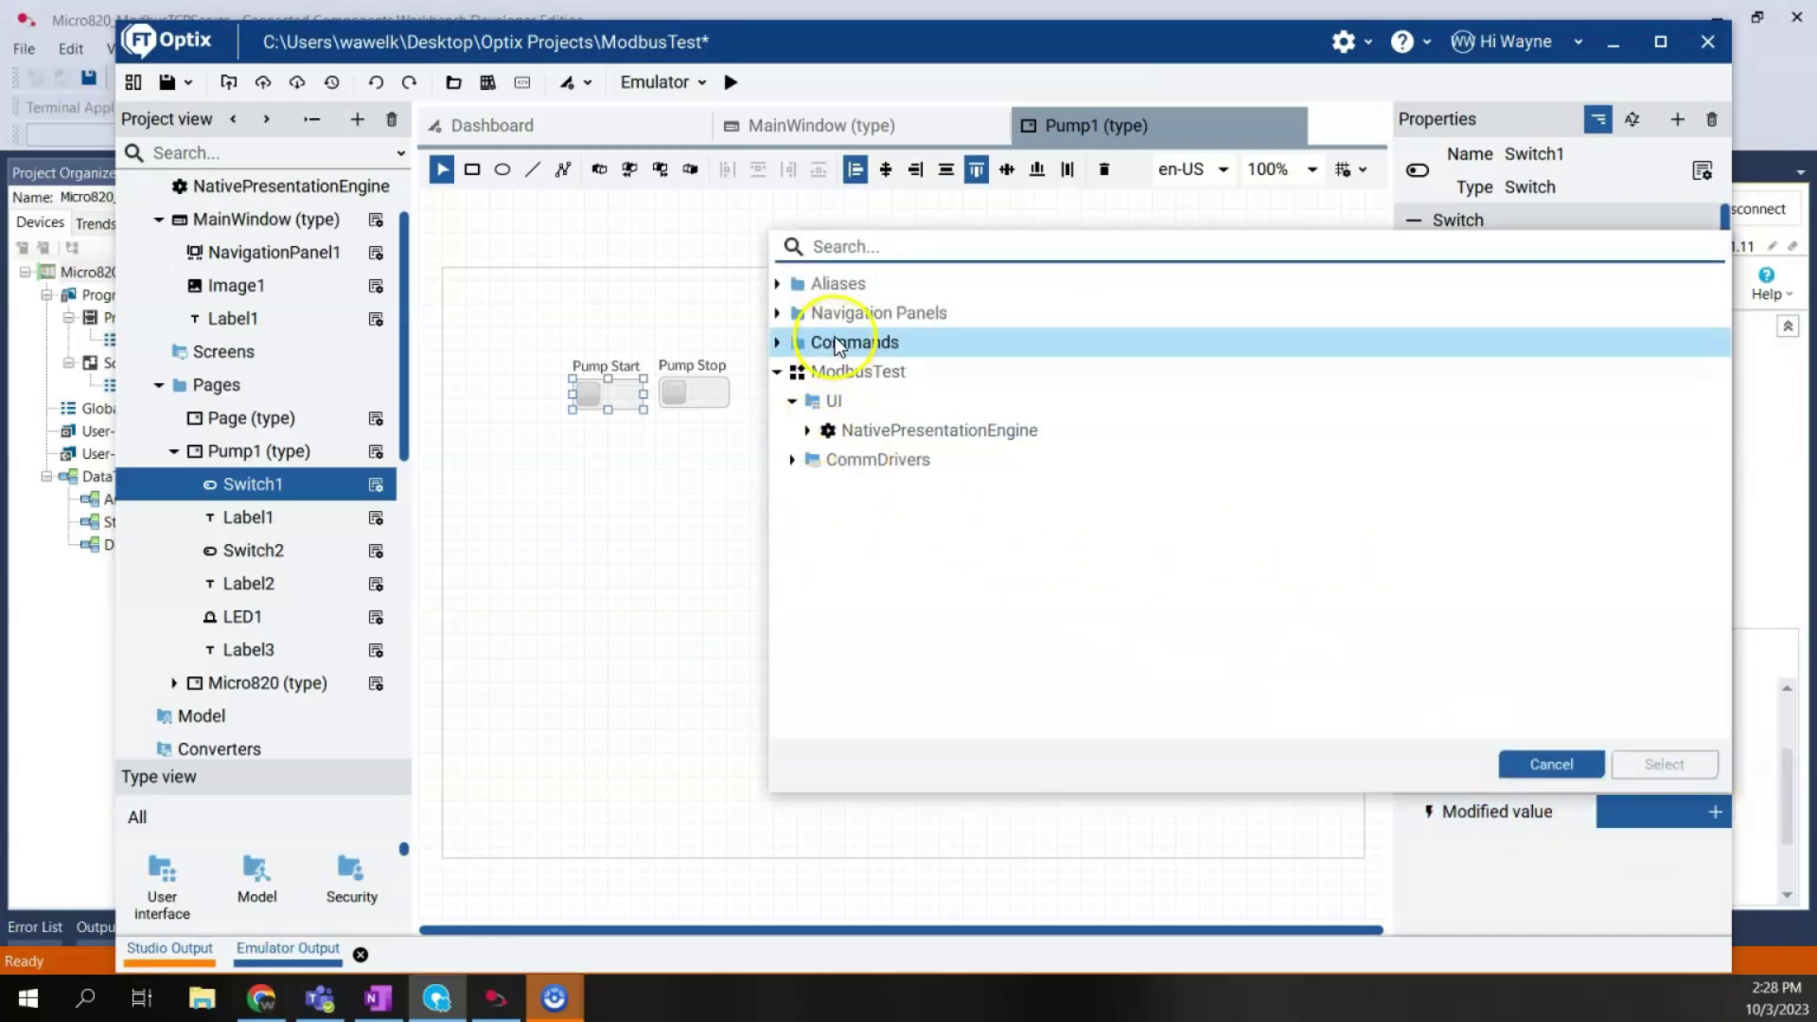
click(778, 341)
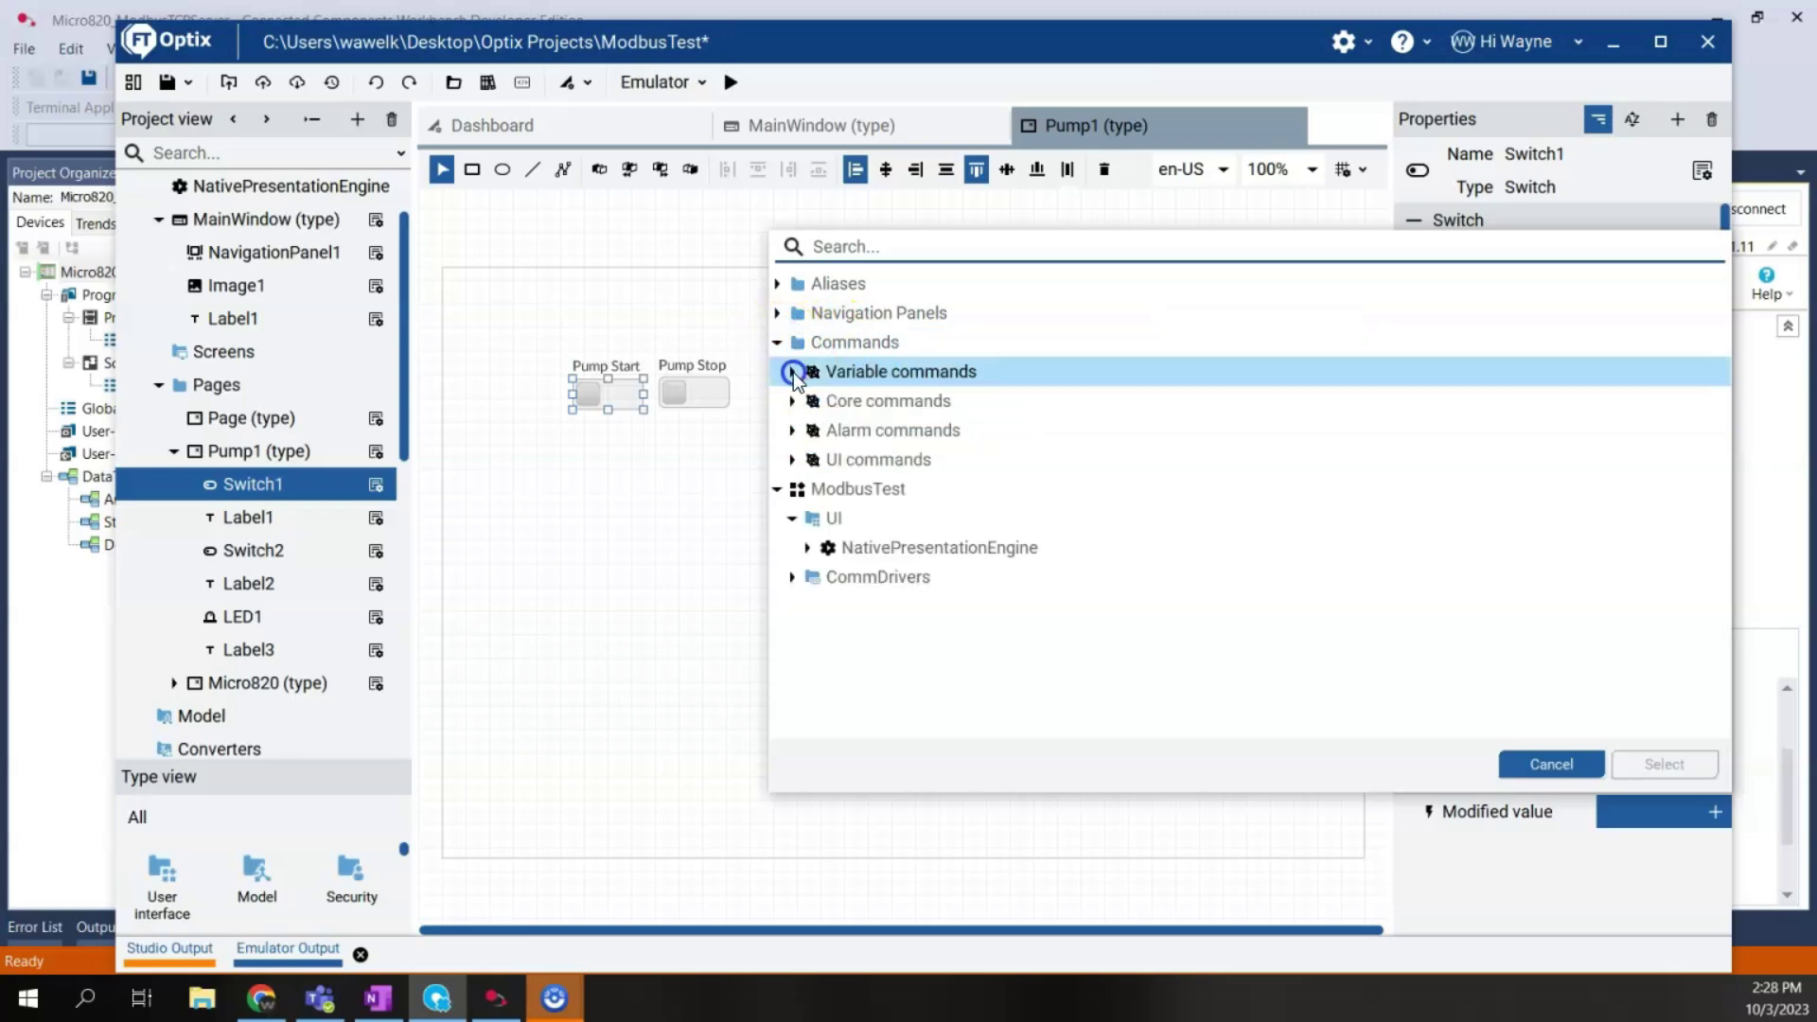
click(793, 372)
click(866, 488)
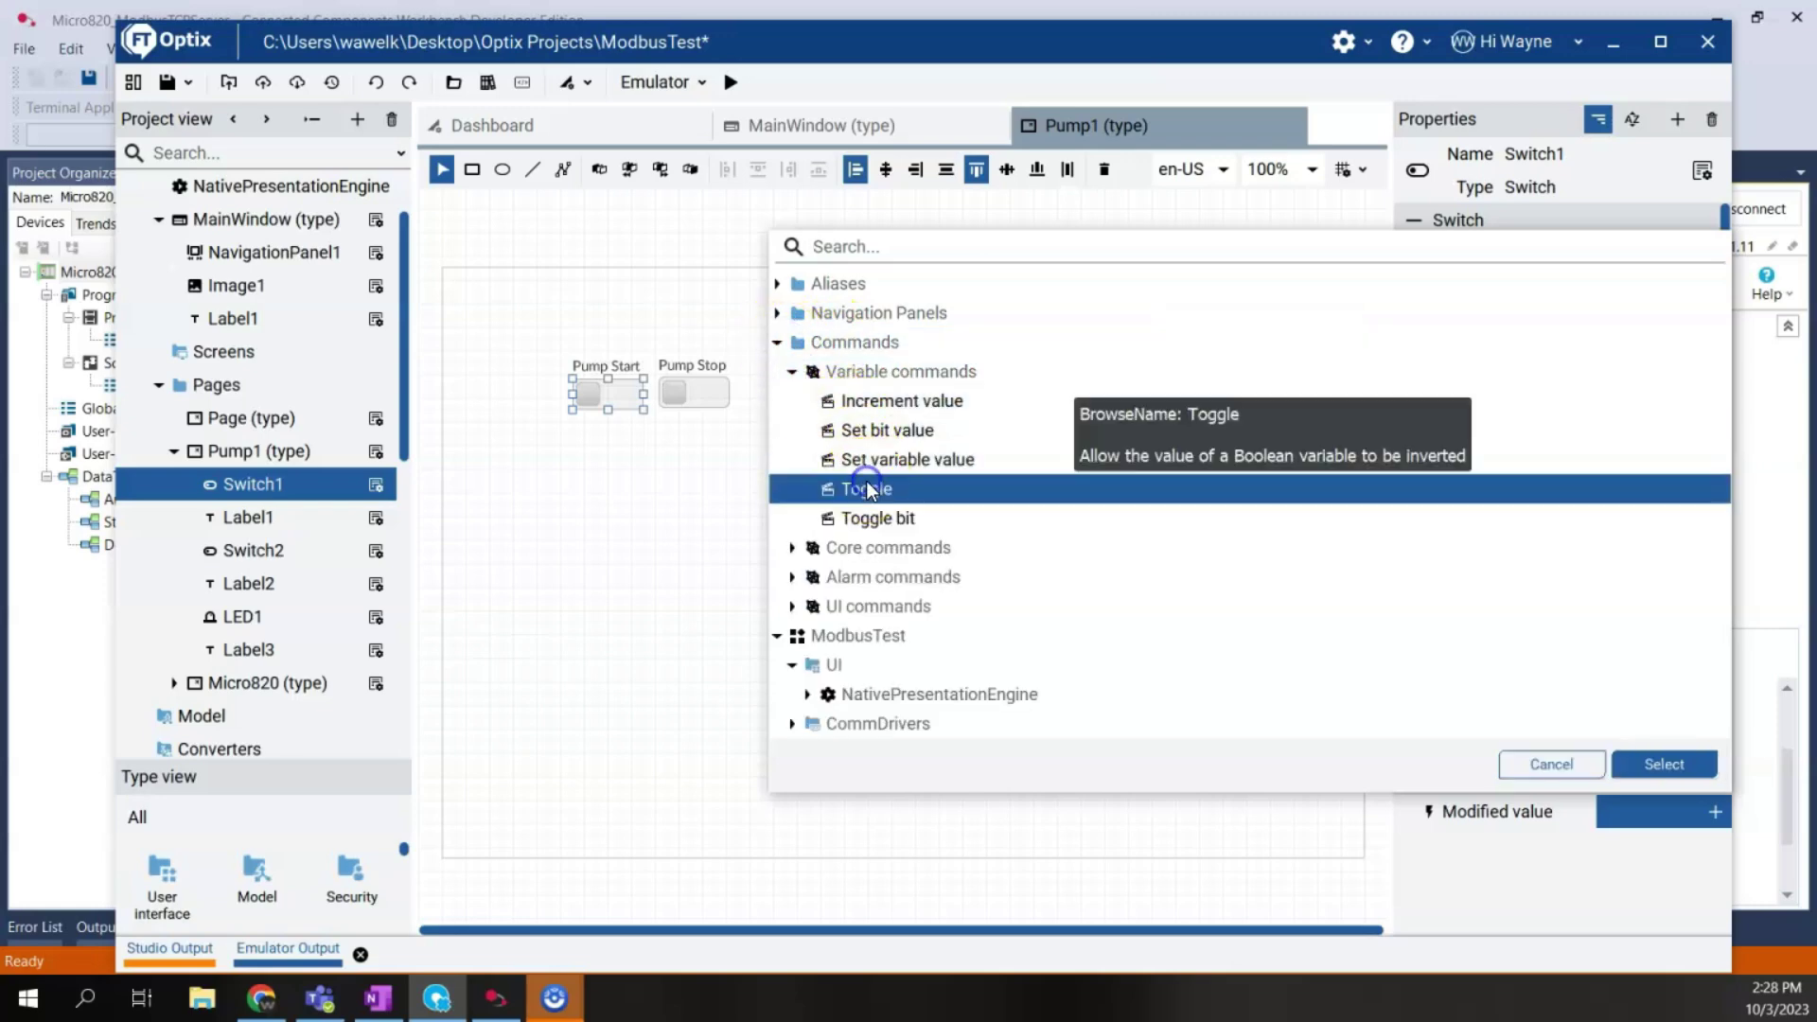
click(1663, 765)
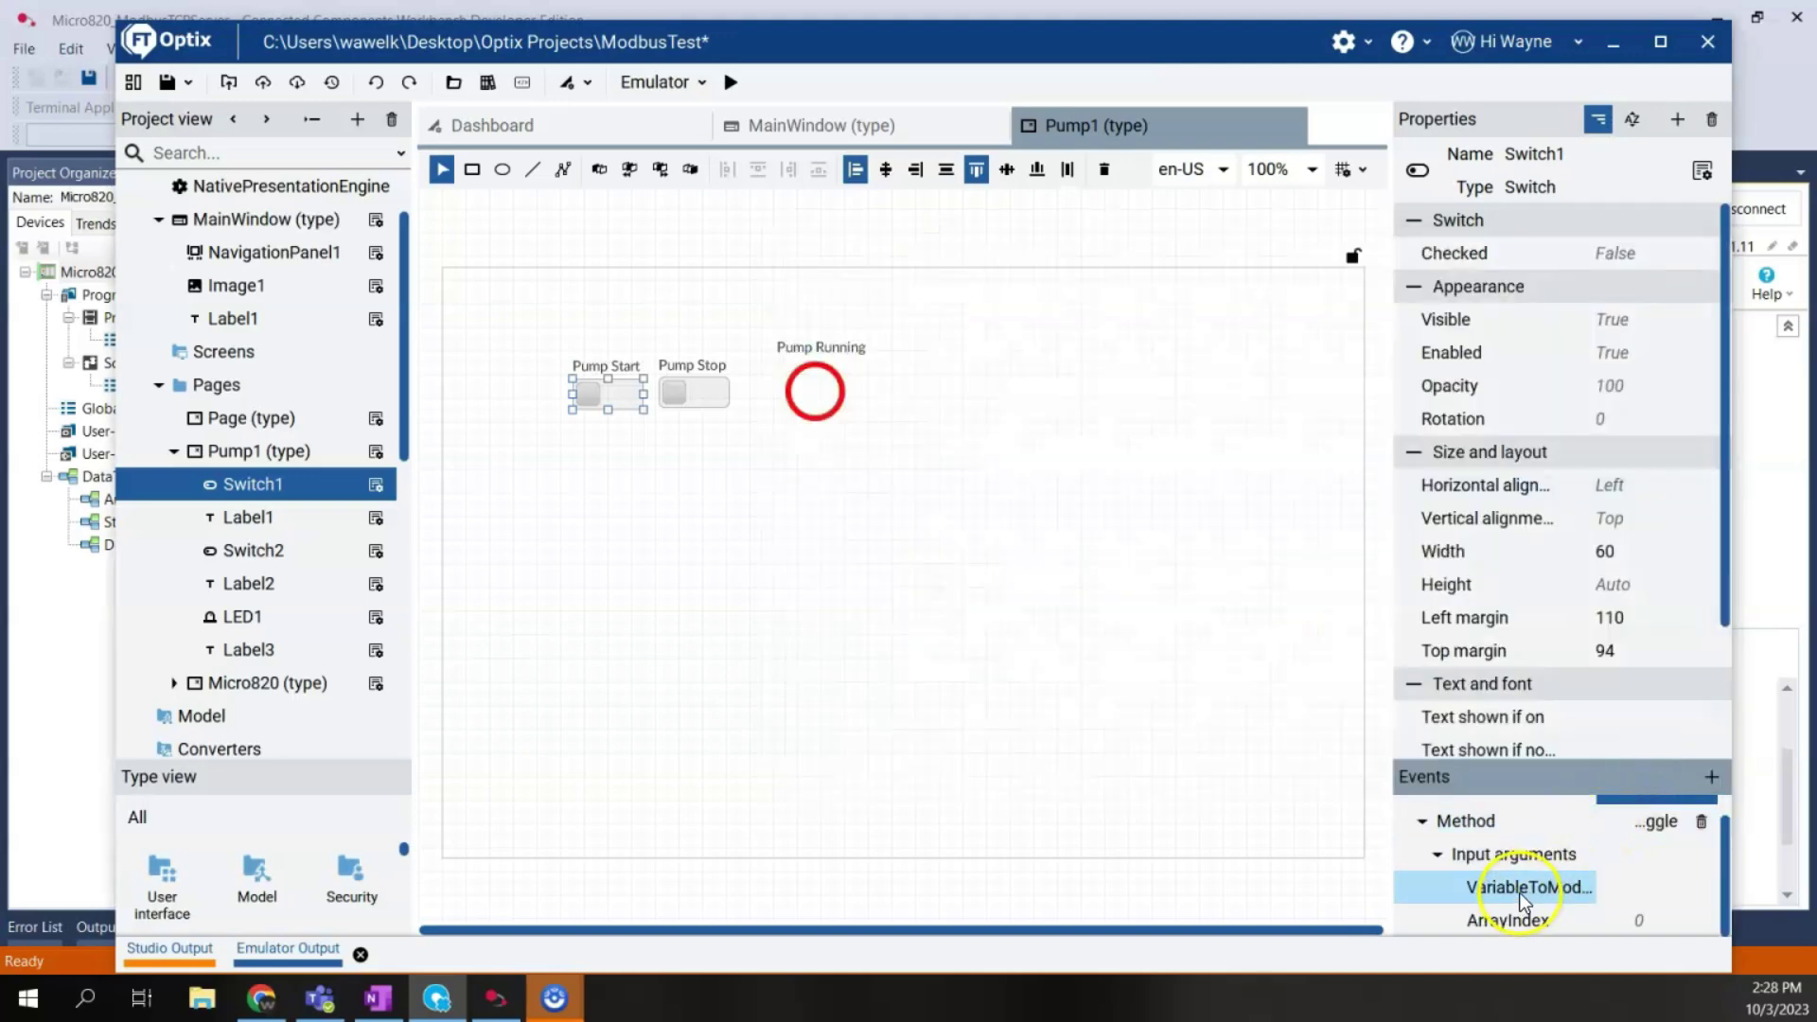
Step: Link the VariableToModify argument of the Pump Start switch's Toggle method to the Mico820TCP Start tag
click(1610, 888)
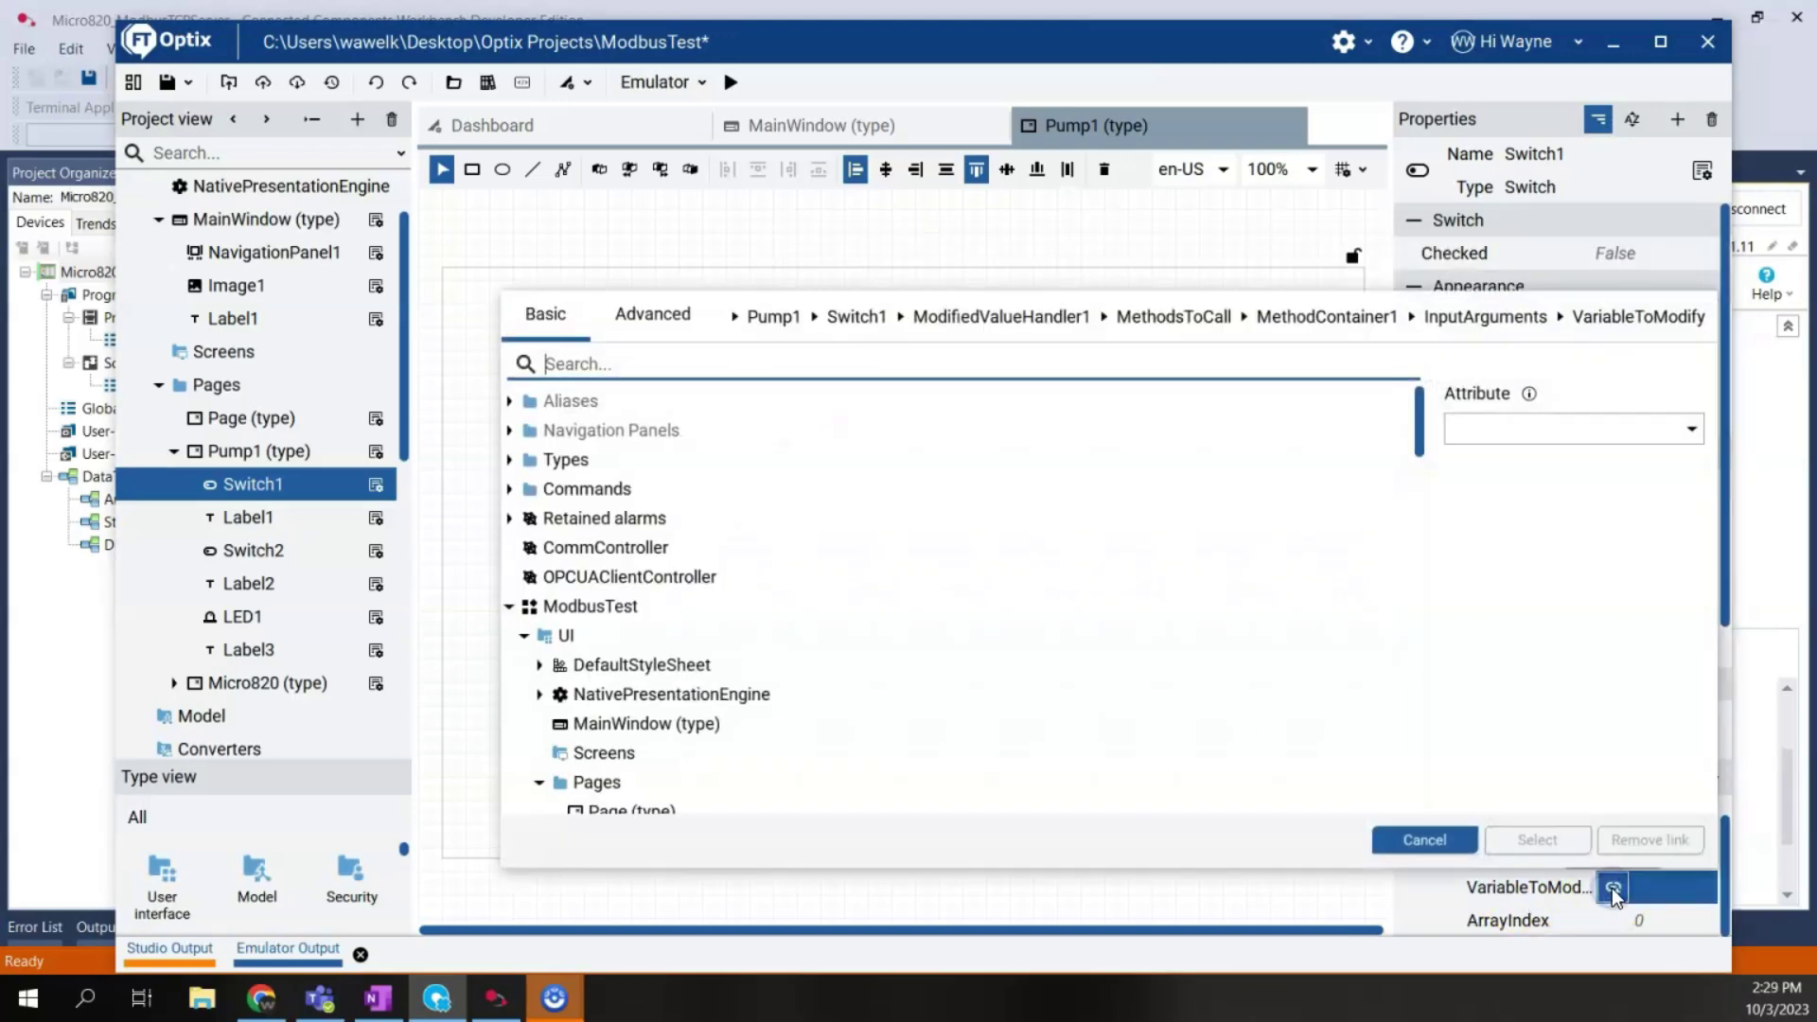
drag(1418, 424, 1417, 780)
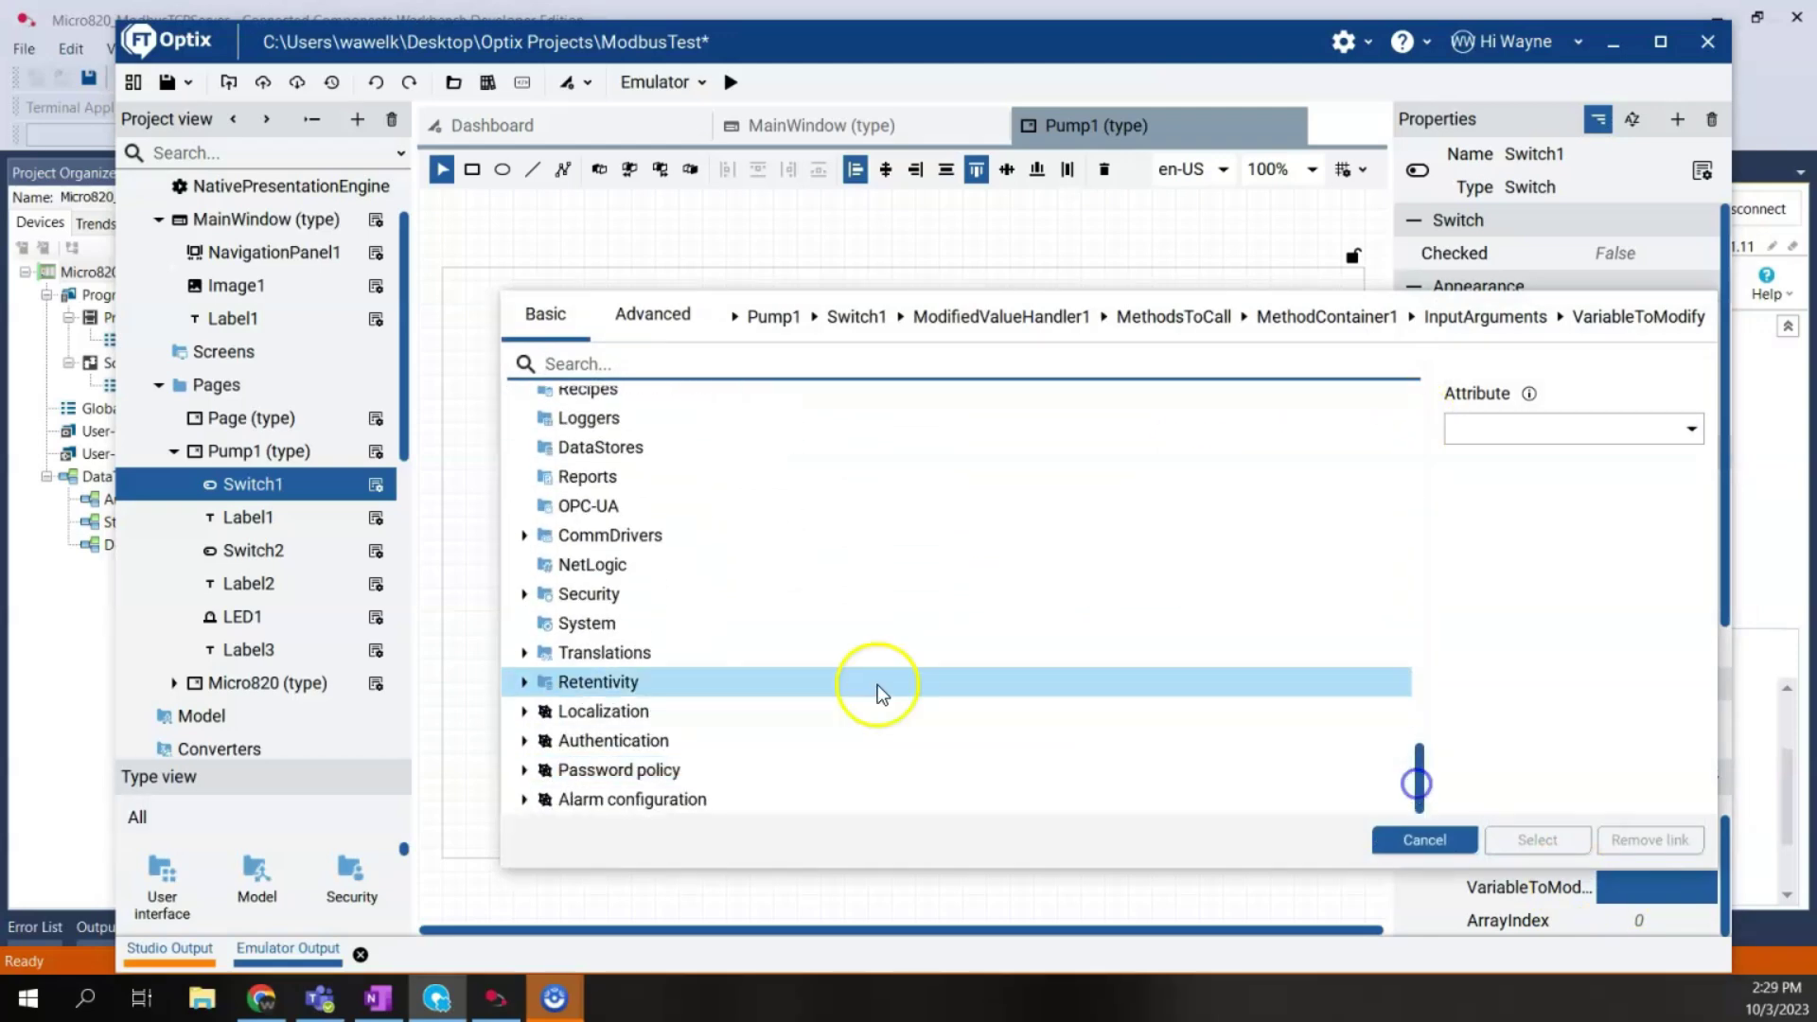
click(524, 536)
click(555, 594)
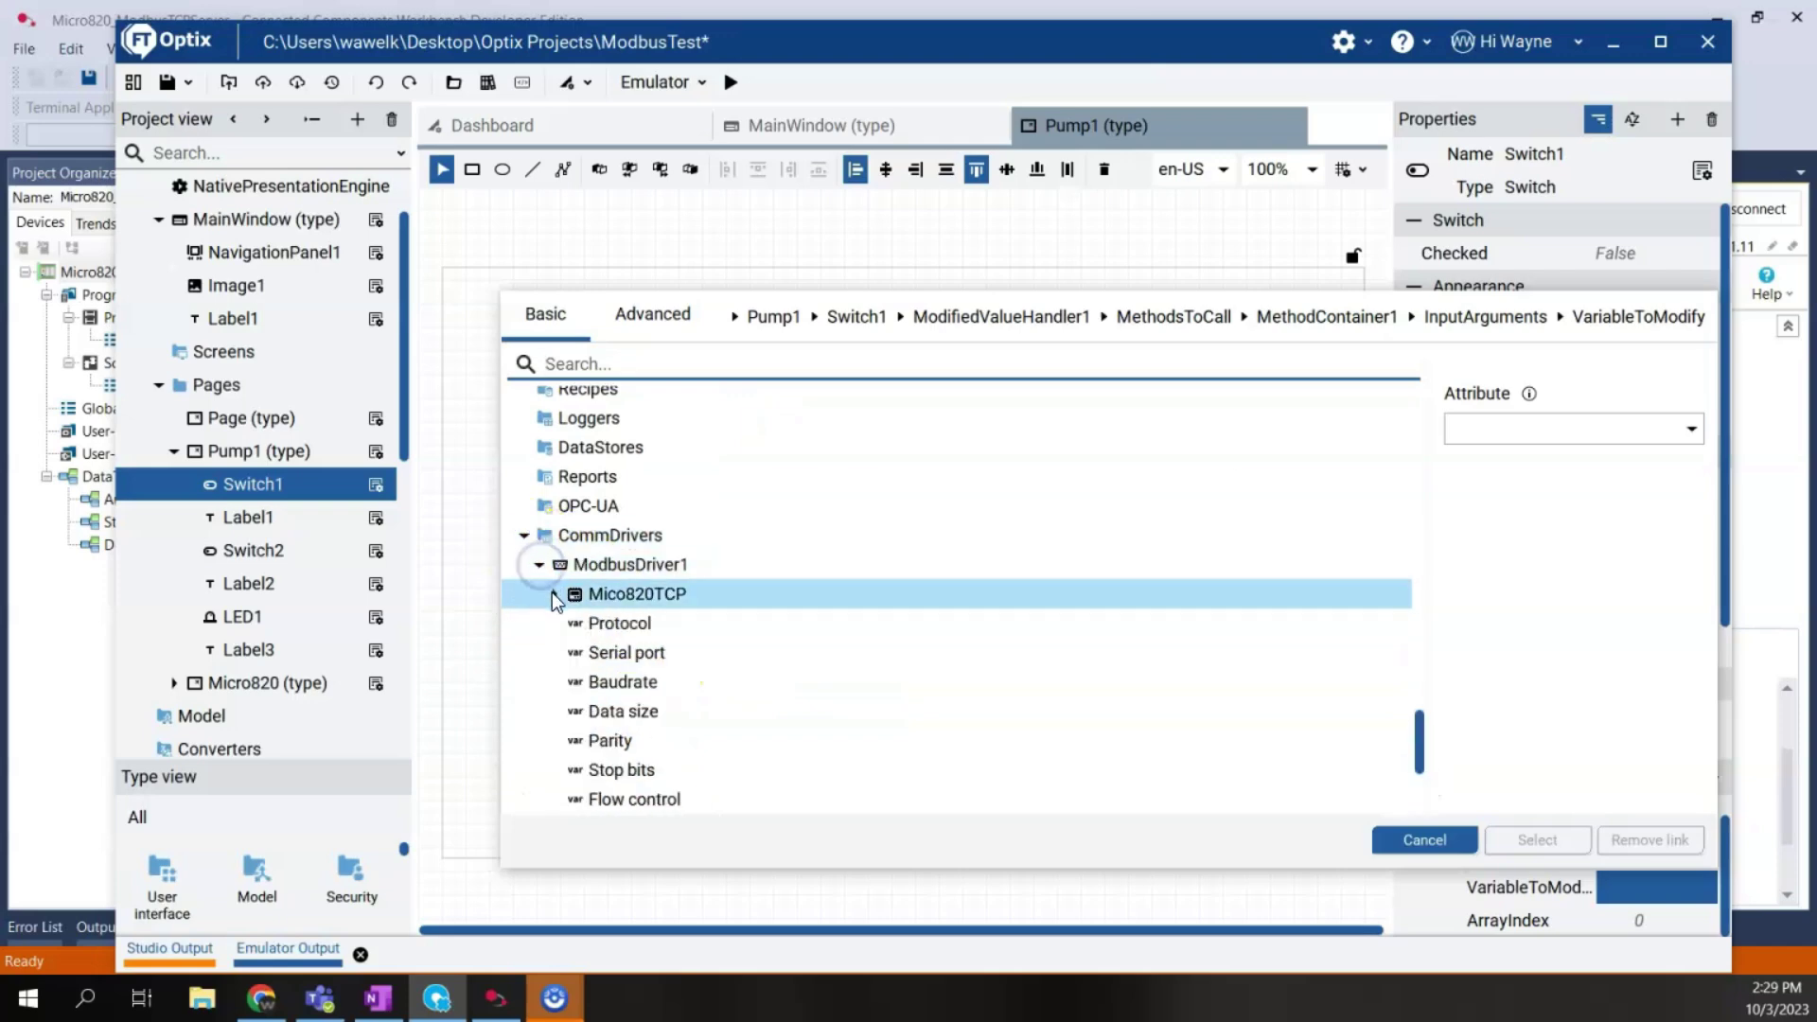
click(569, 624)
click(569, 624)
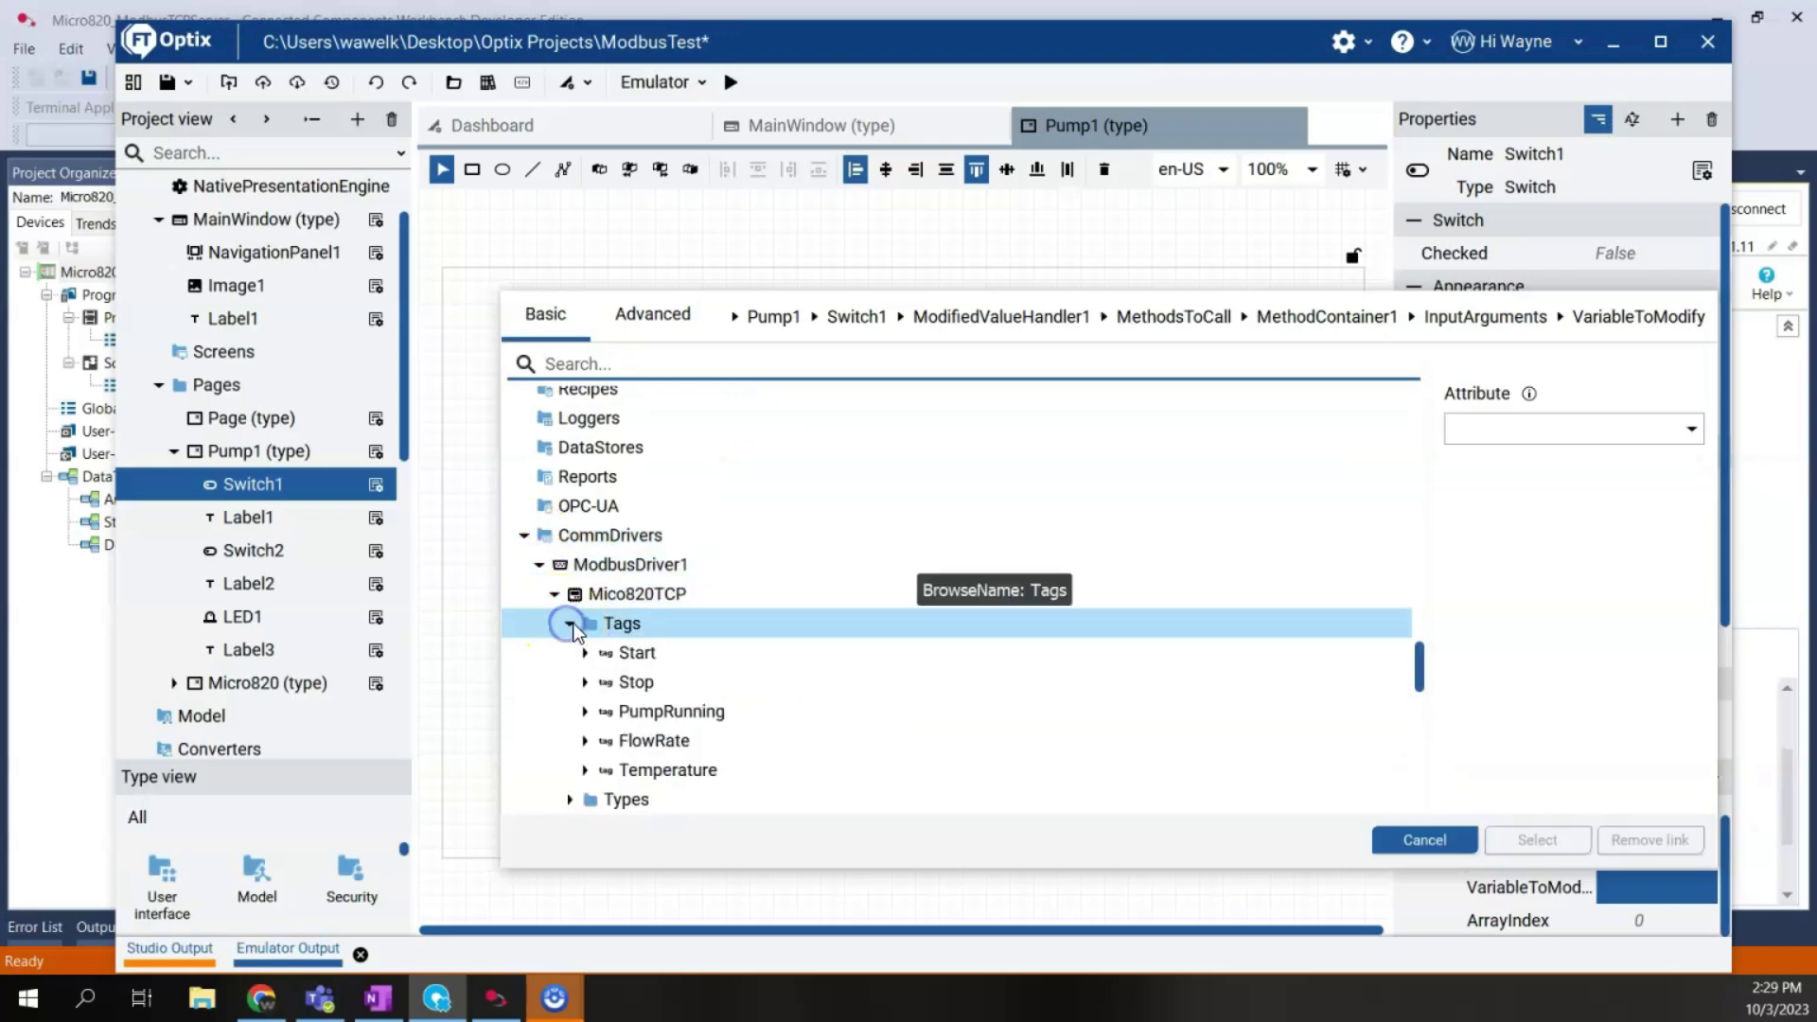
click(629, 653)
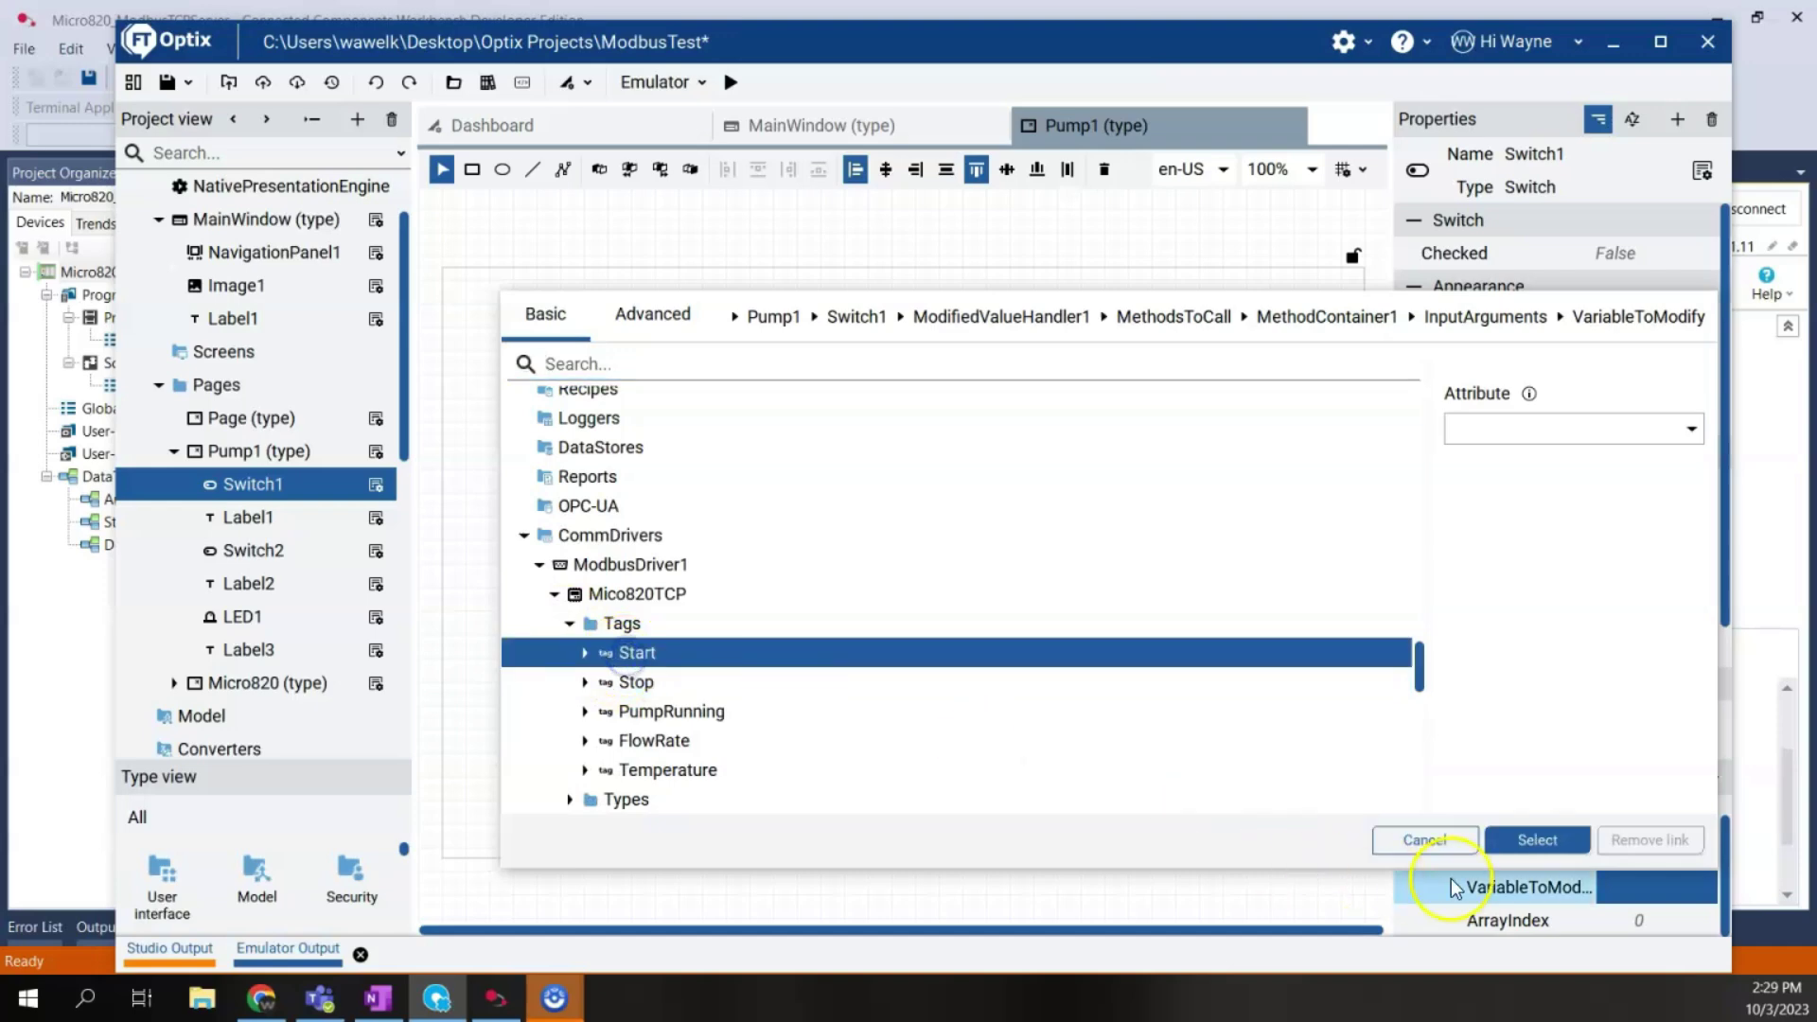
click(1537, 839)
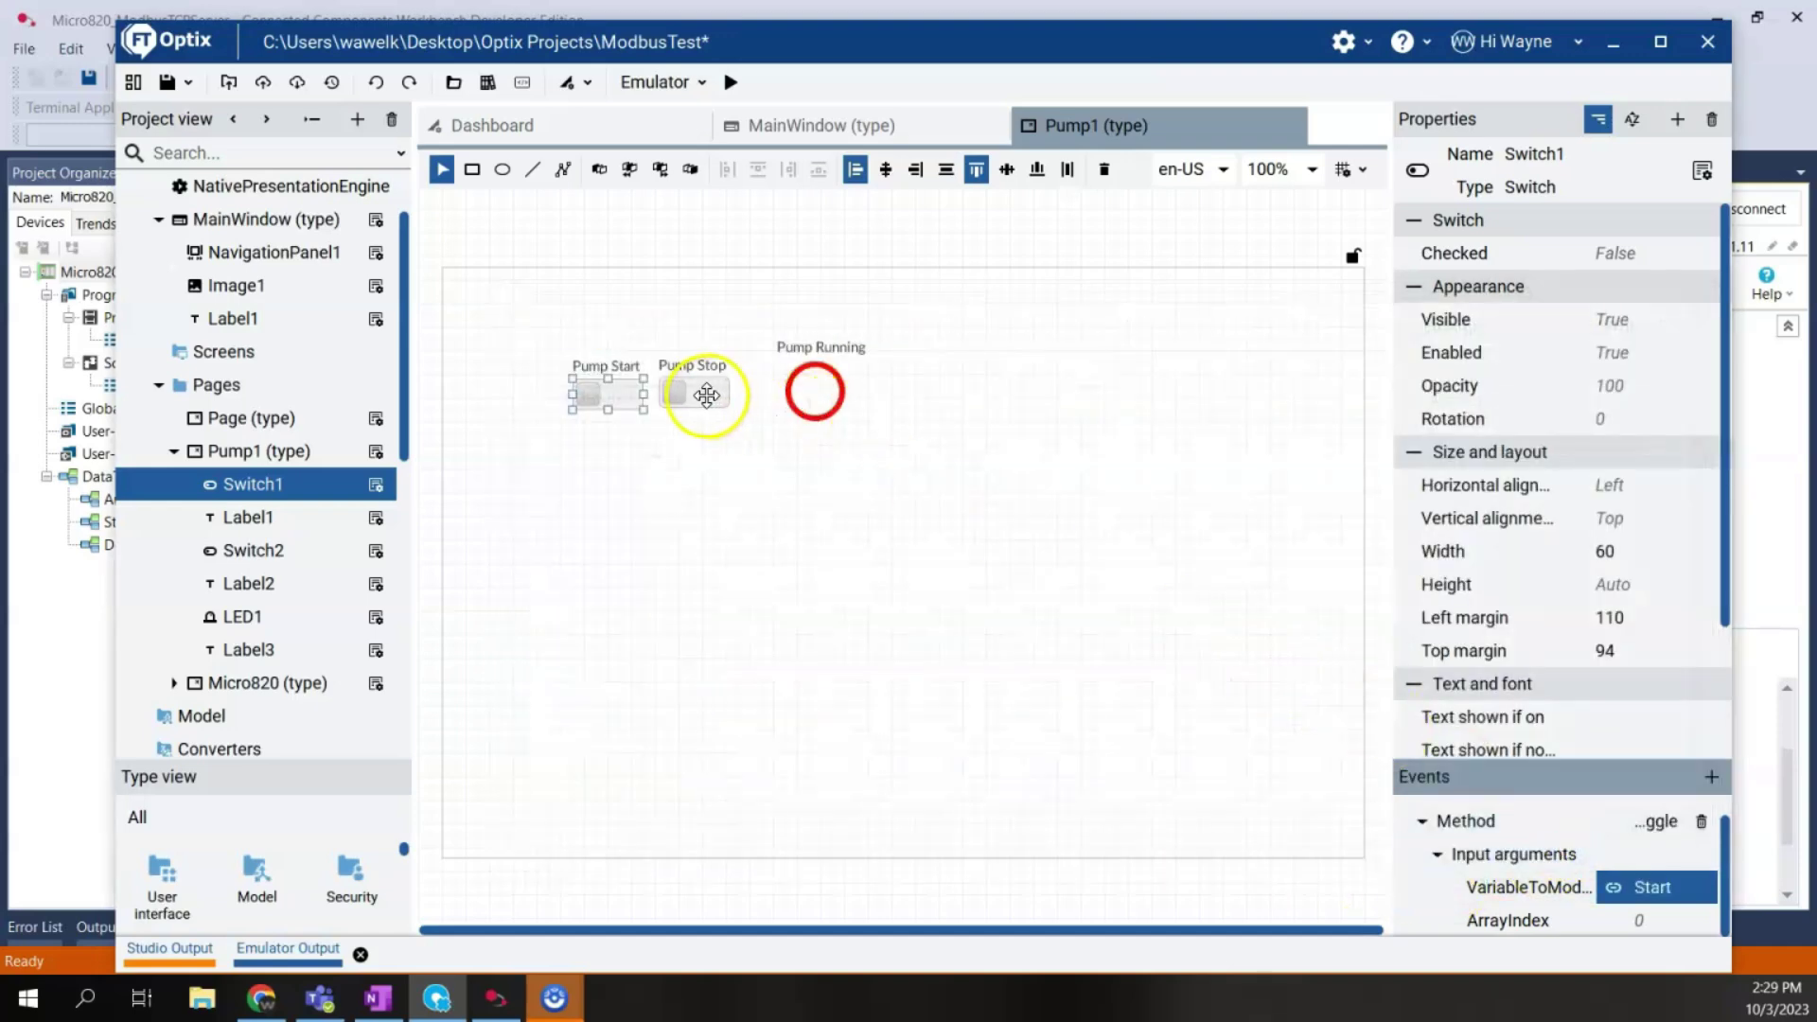
Step: Assign the Toggle variable command to the Pump Stop switch's Modified value event
click(706, 393)
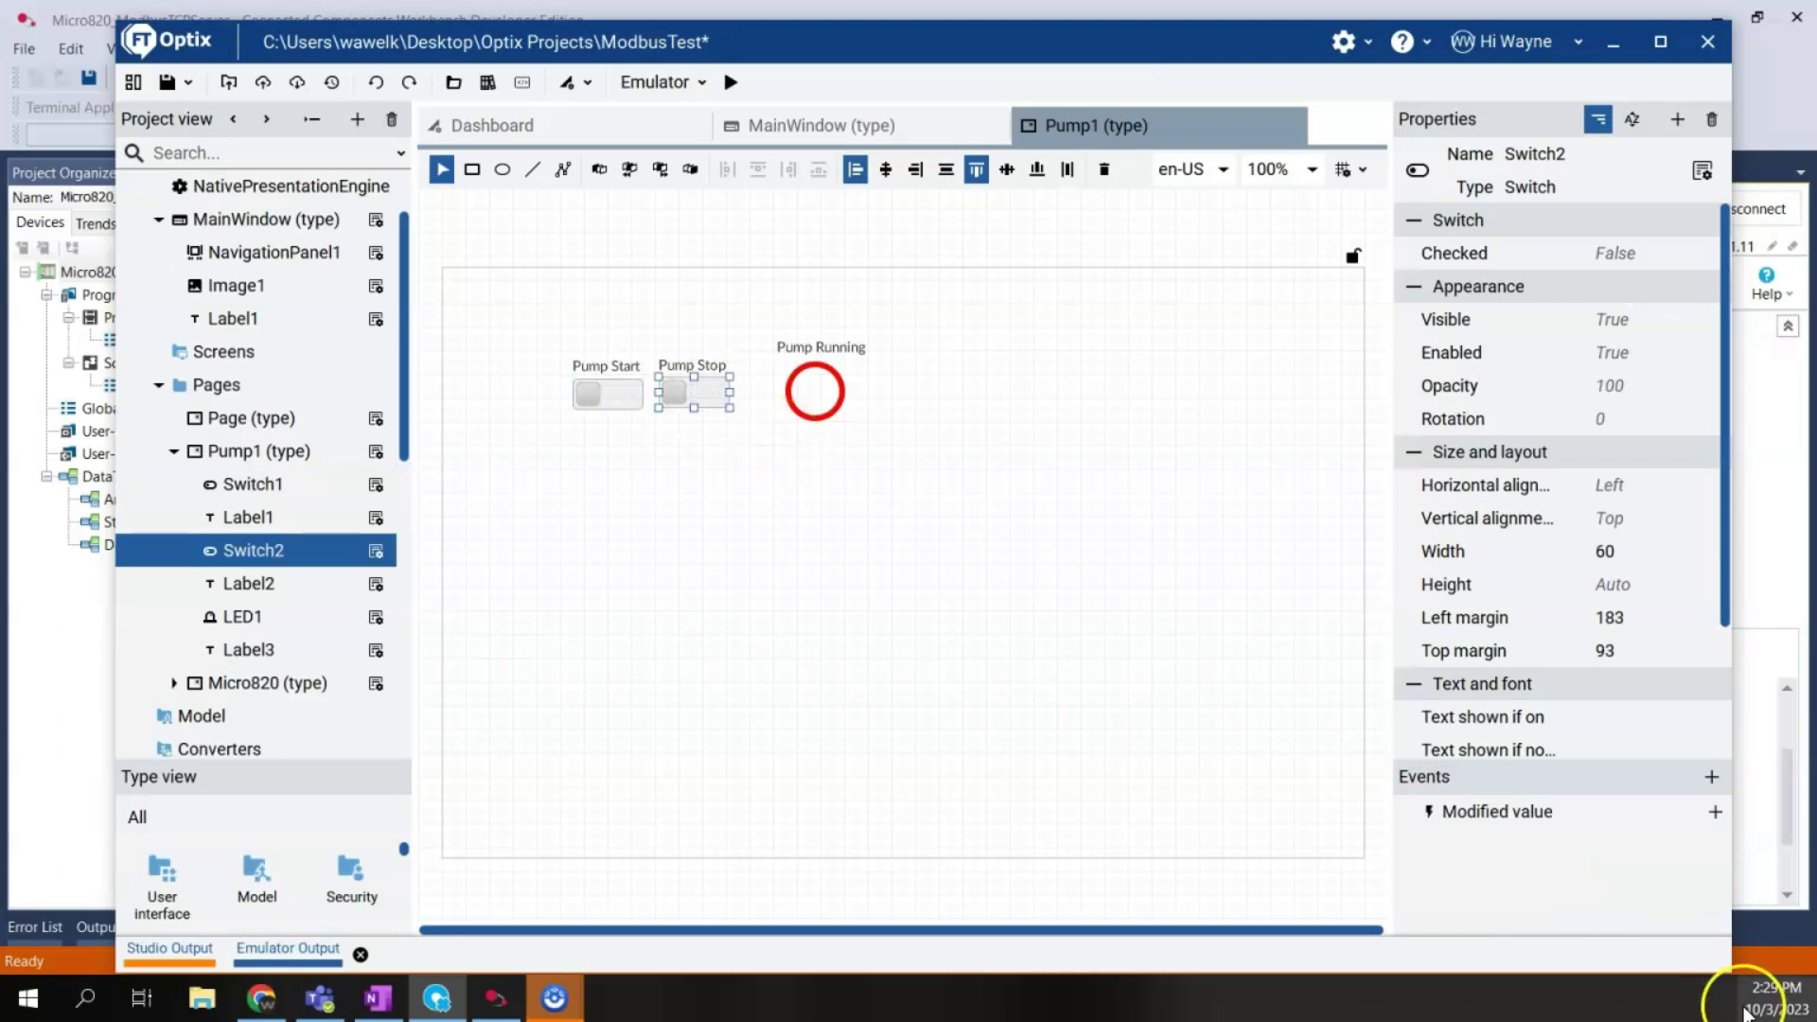
click(1716, 813)
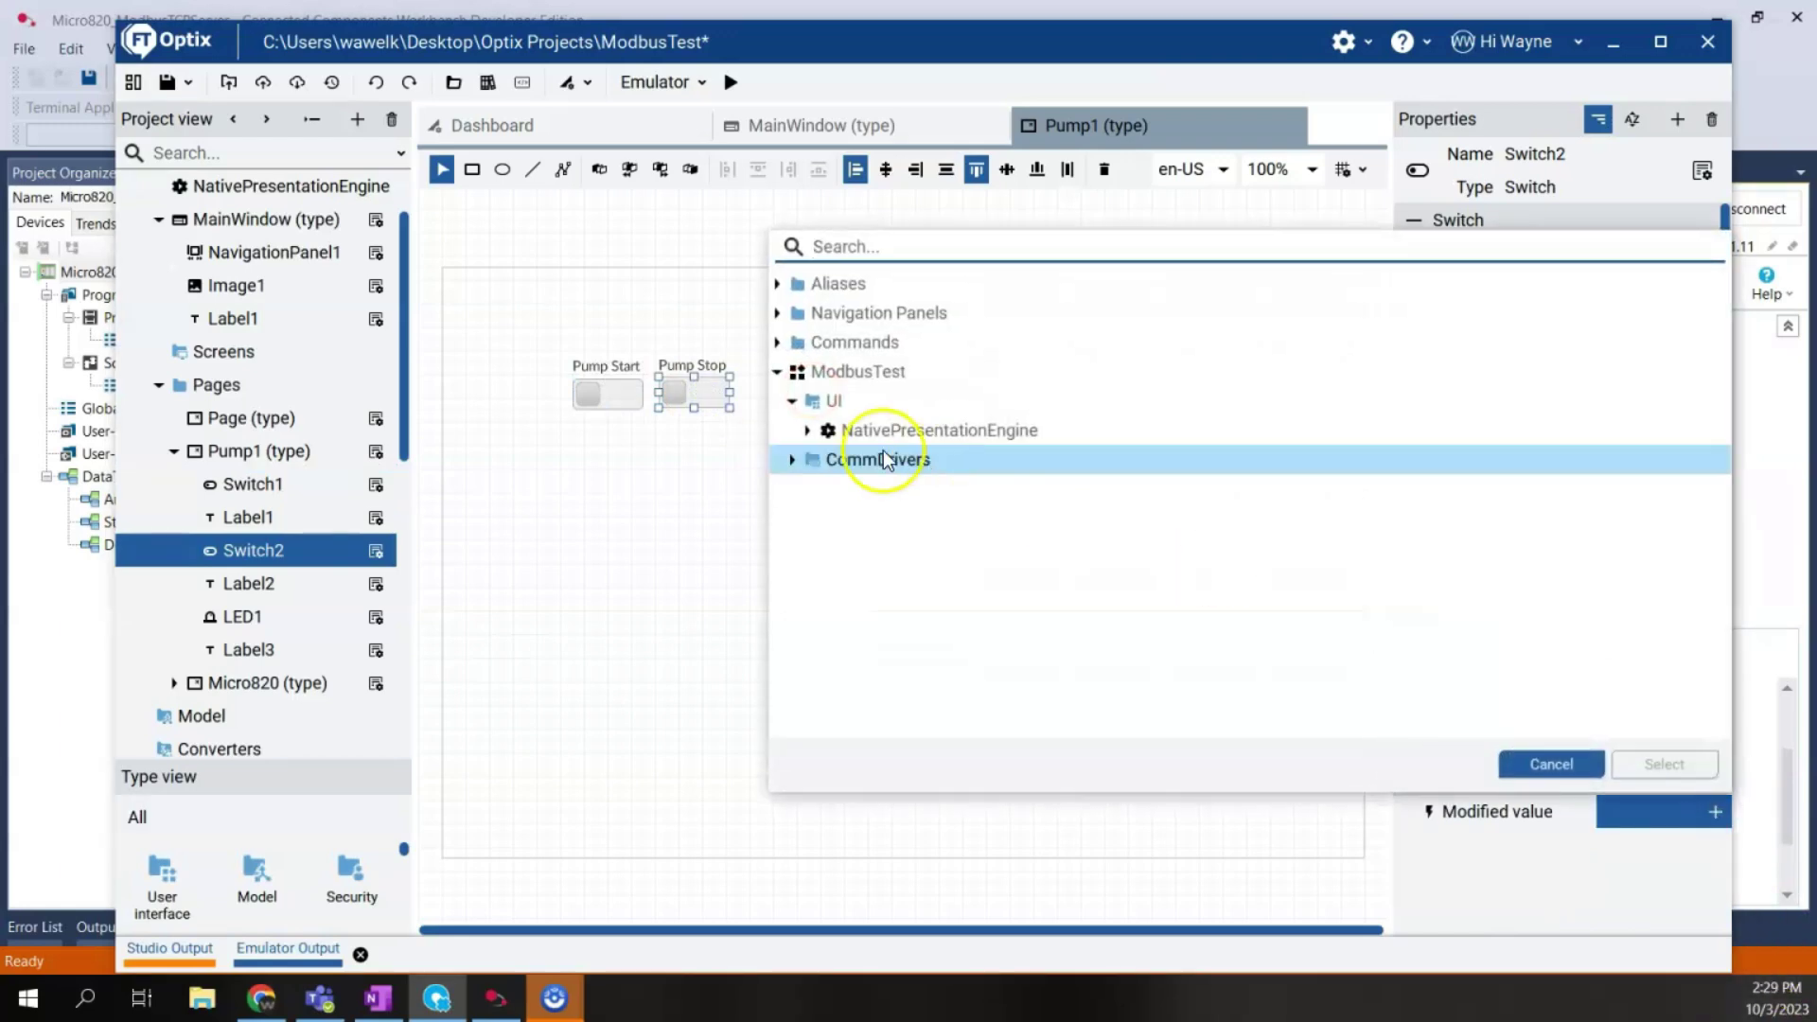
click(777, 343)
click(793, 371)
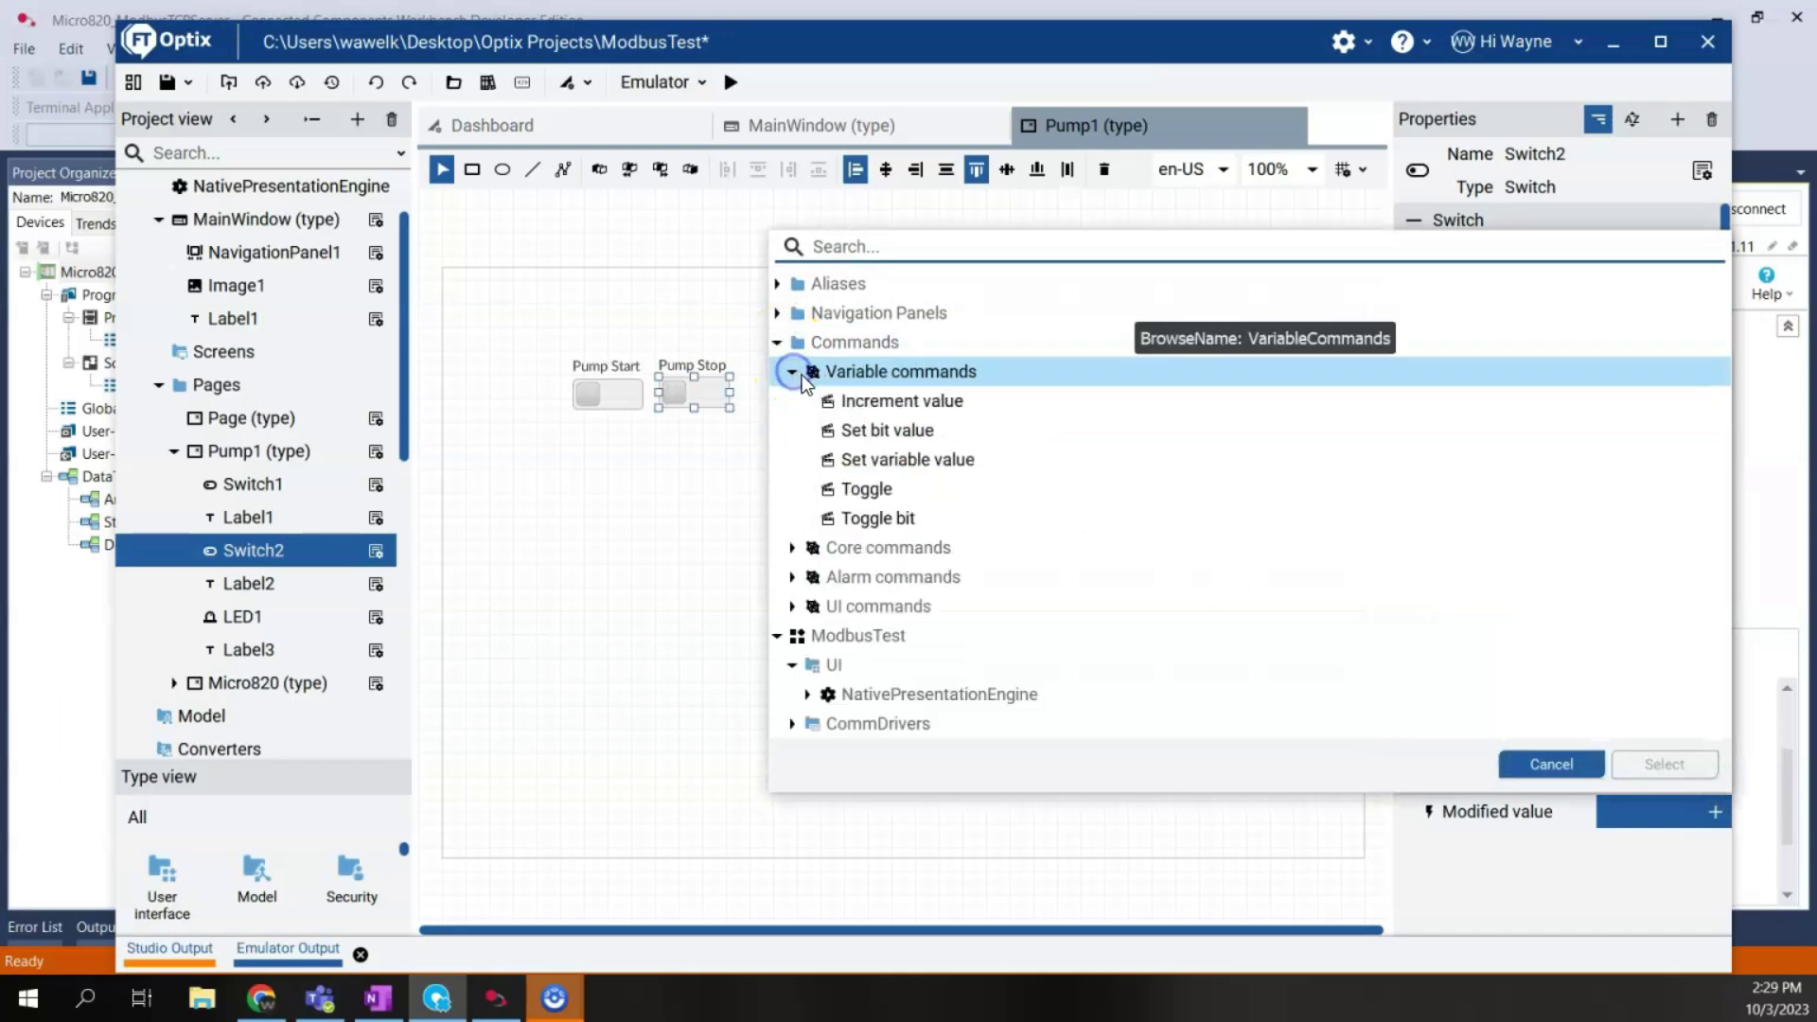
click(857, 491)
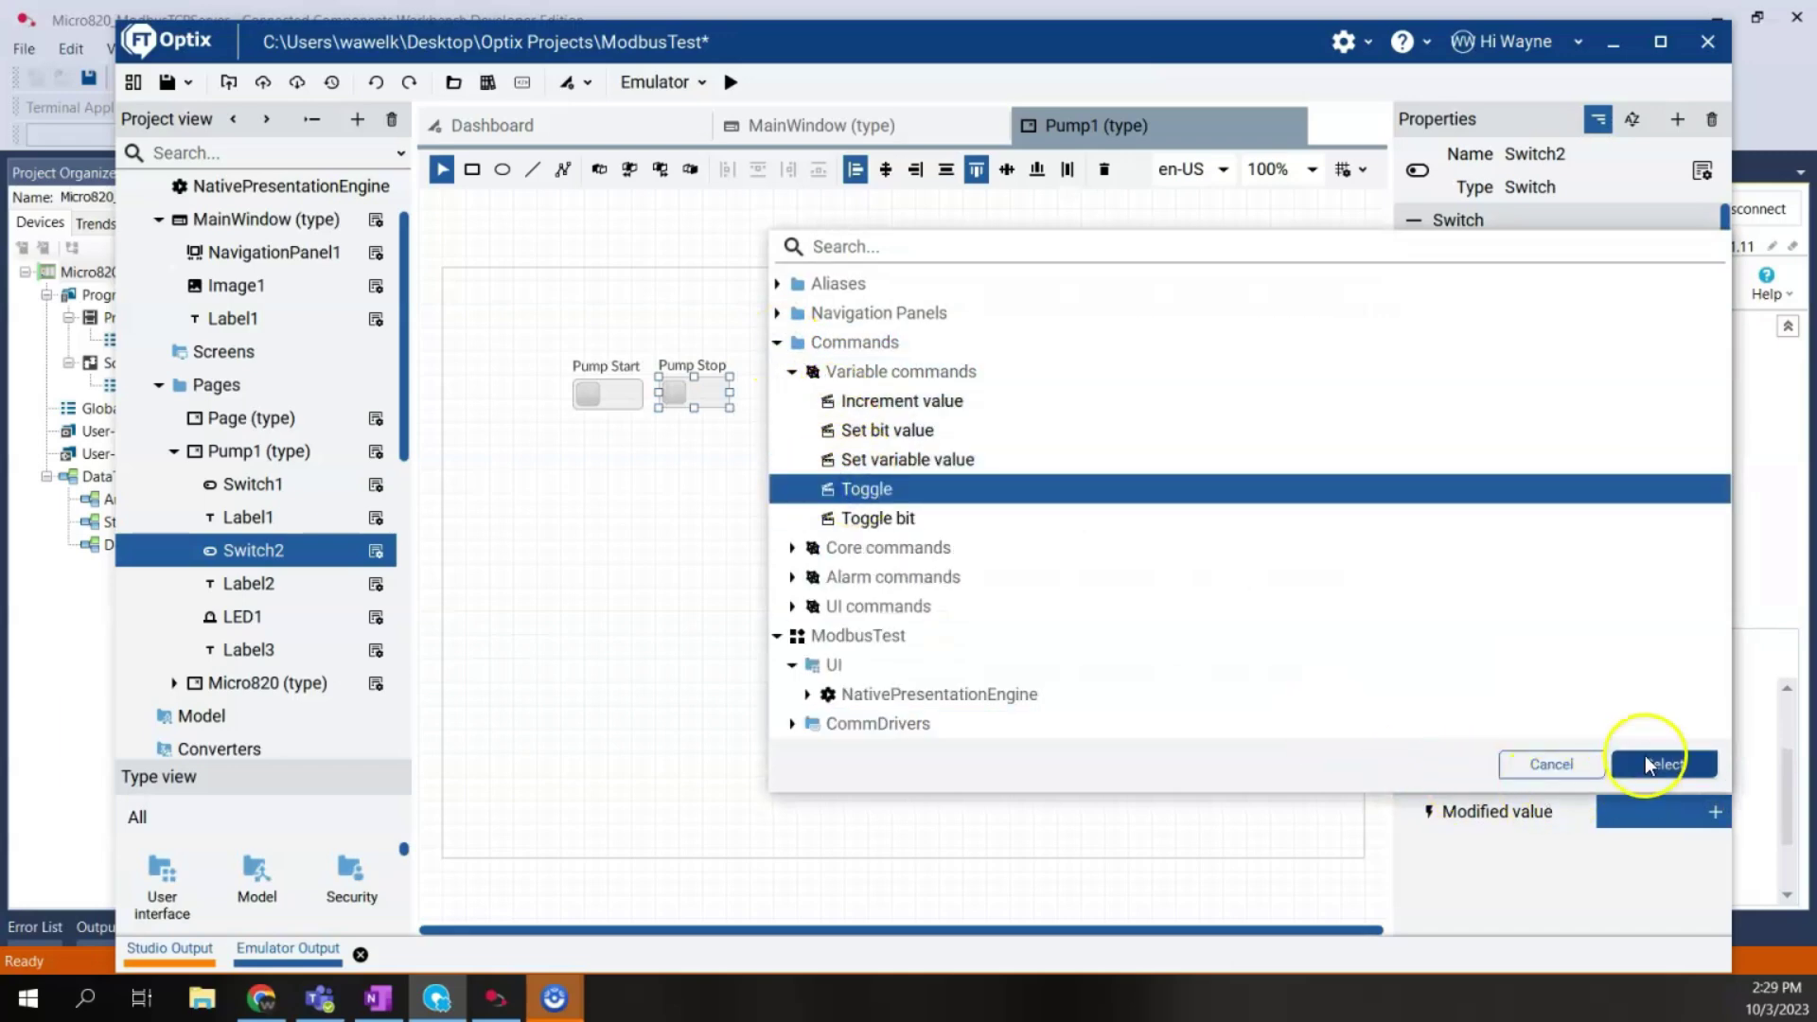
click(1663, 764)
Step: Link the VariableToModify argument of the Pump Stop switch's Toggle method to the Mico820TCP Stop tag
click(1613, 913)
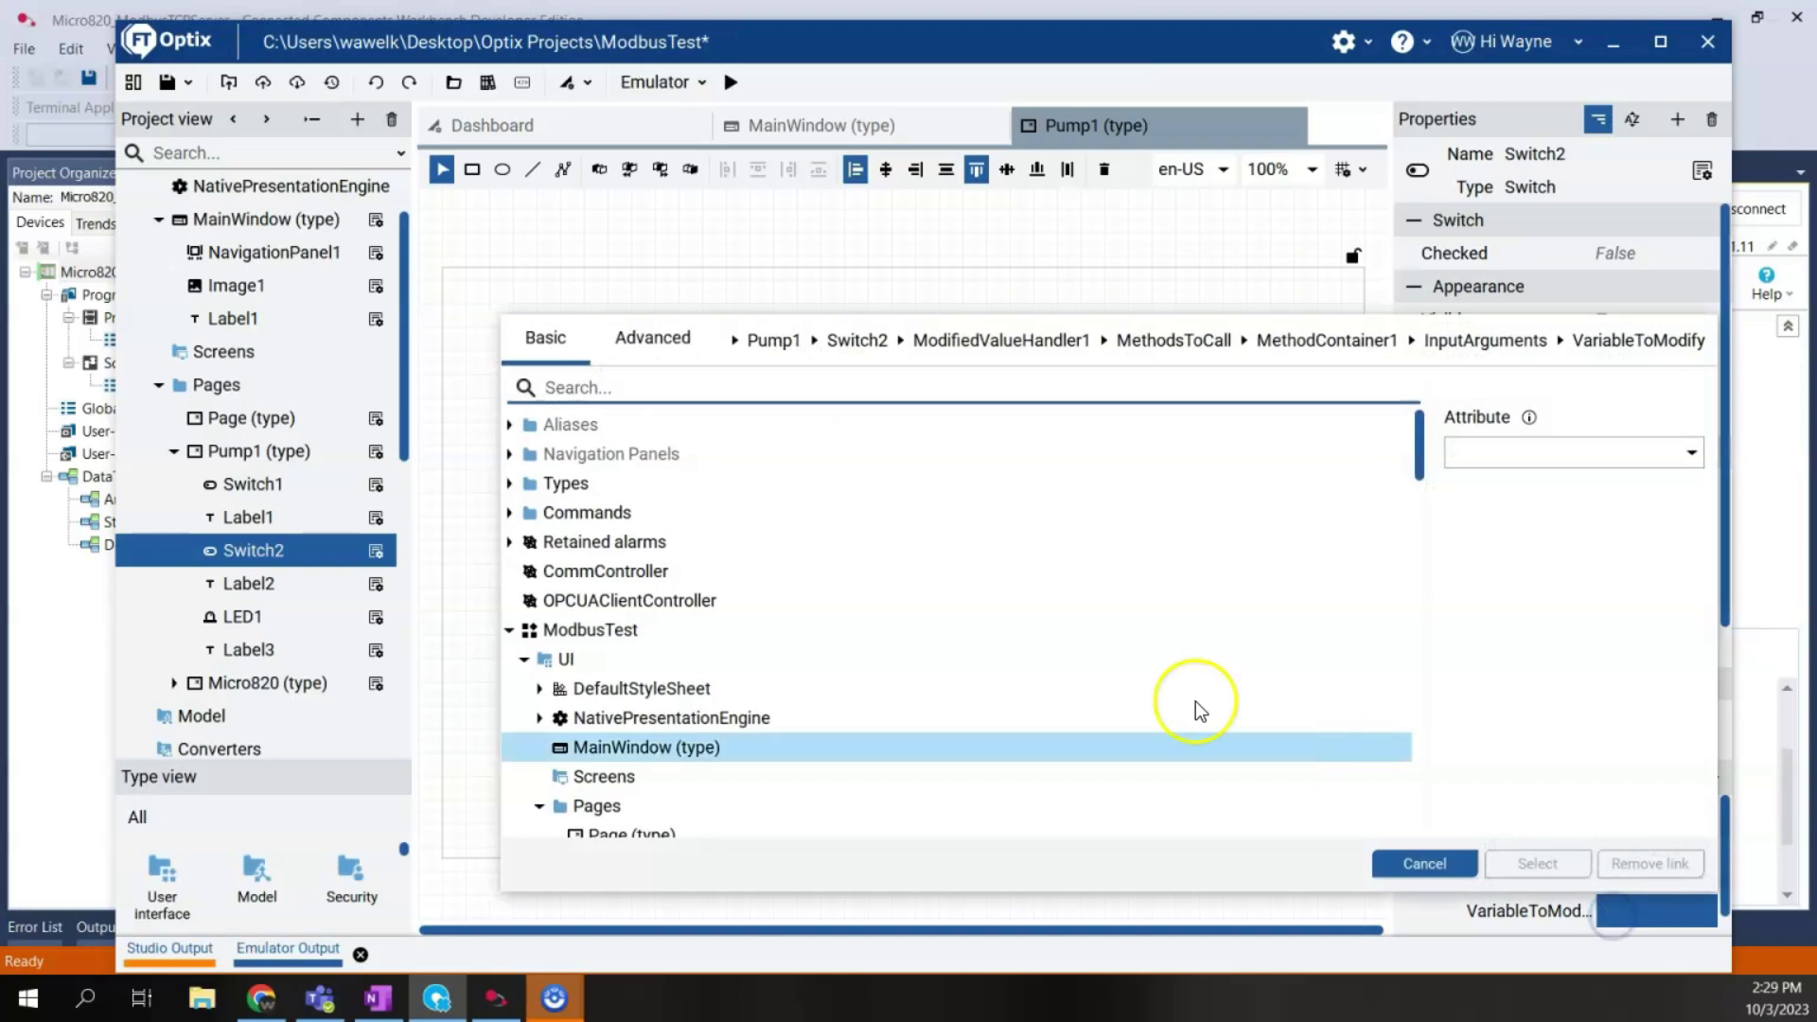
drag(1419, 461, 1431, 833)
click(524, 559)
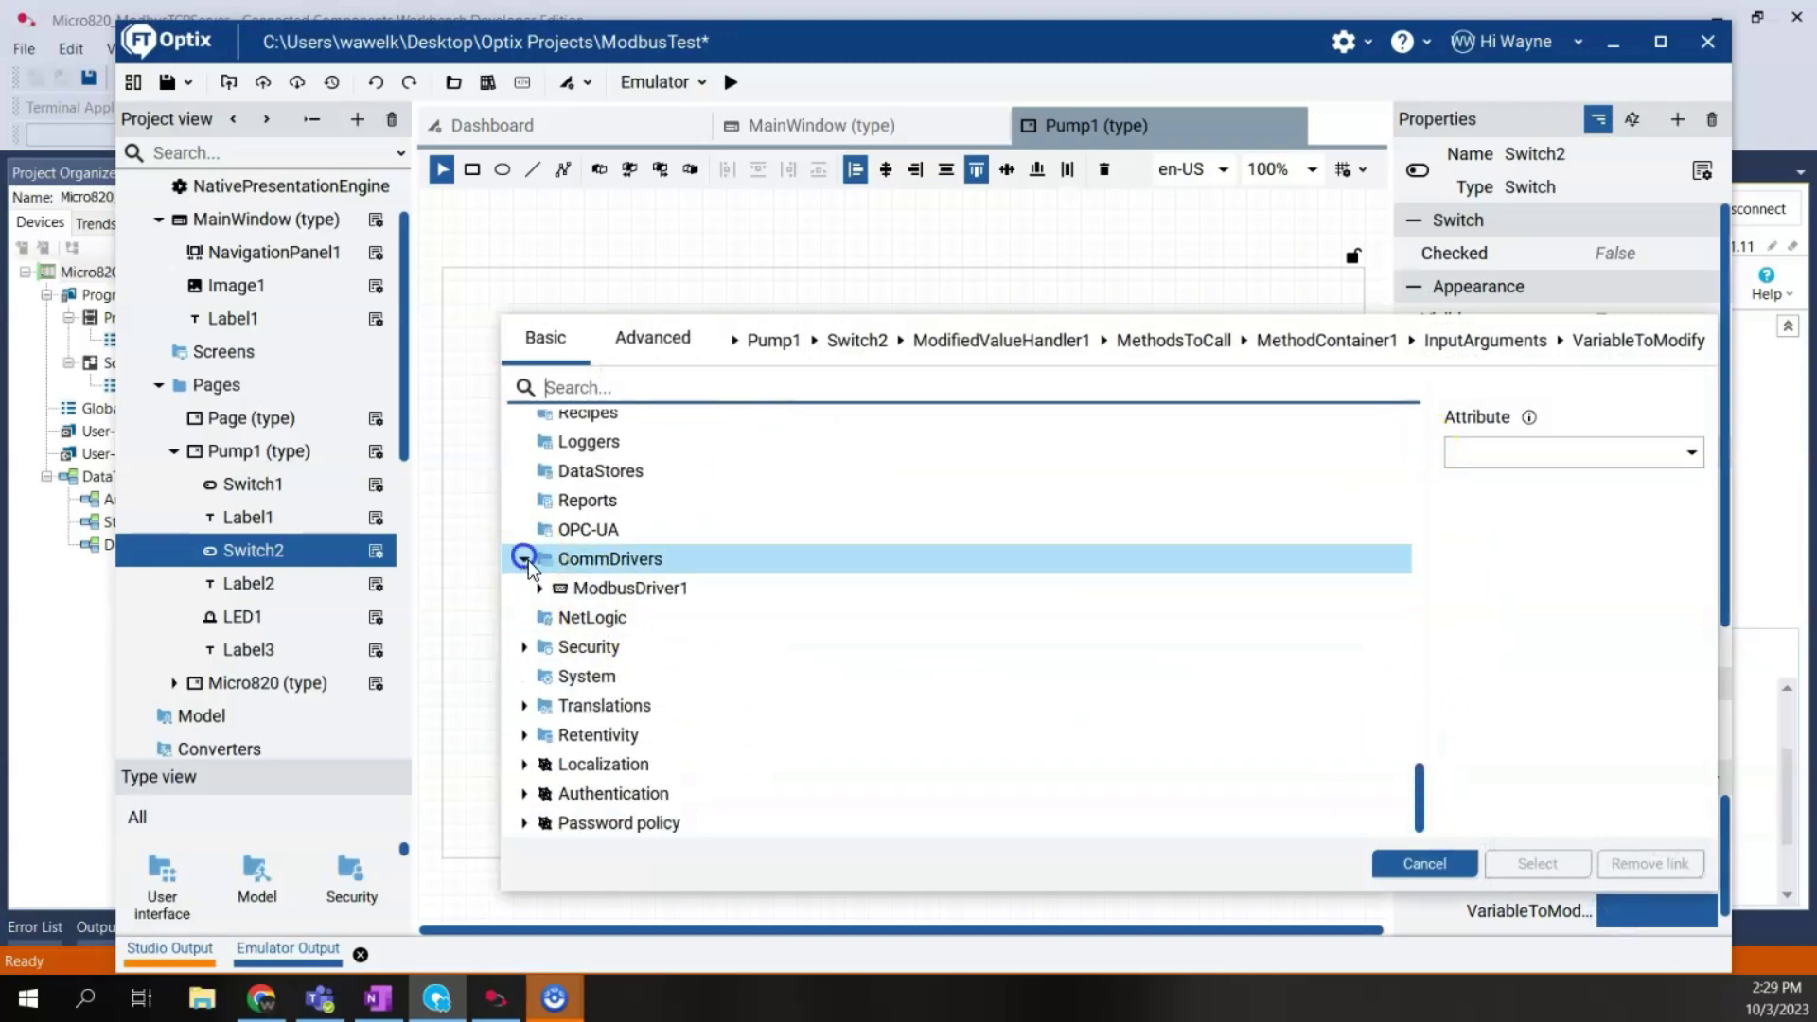
click(537, 588)
click(556, 617)
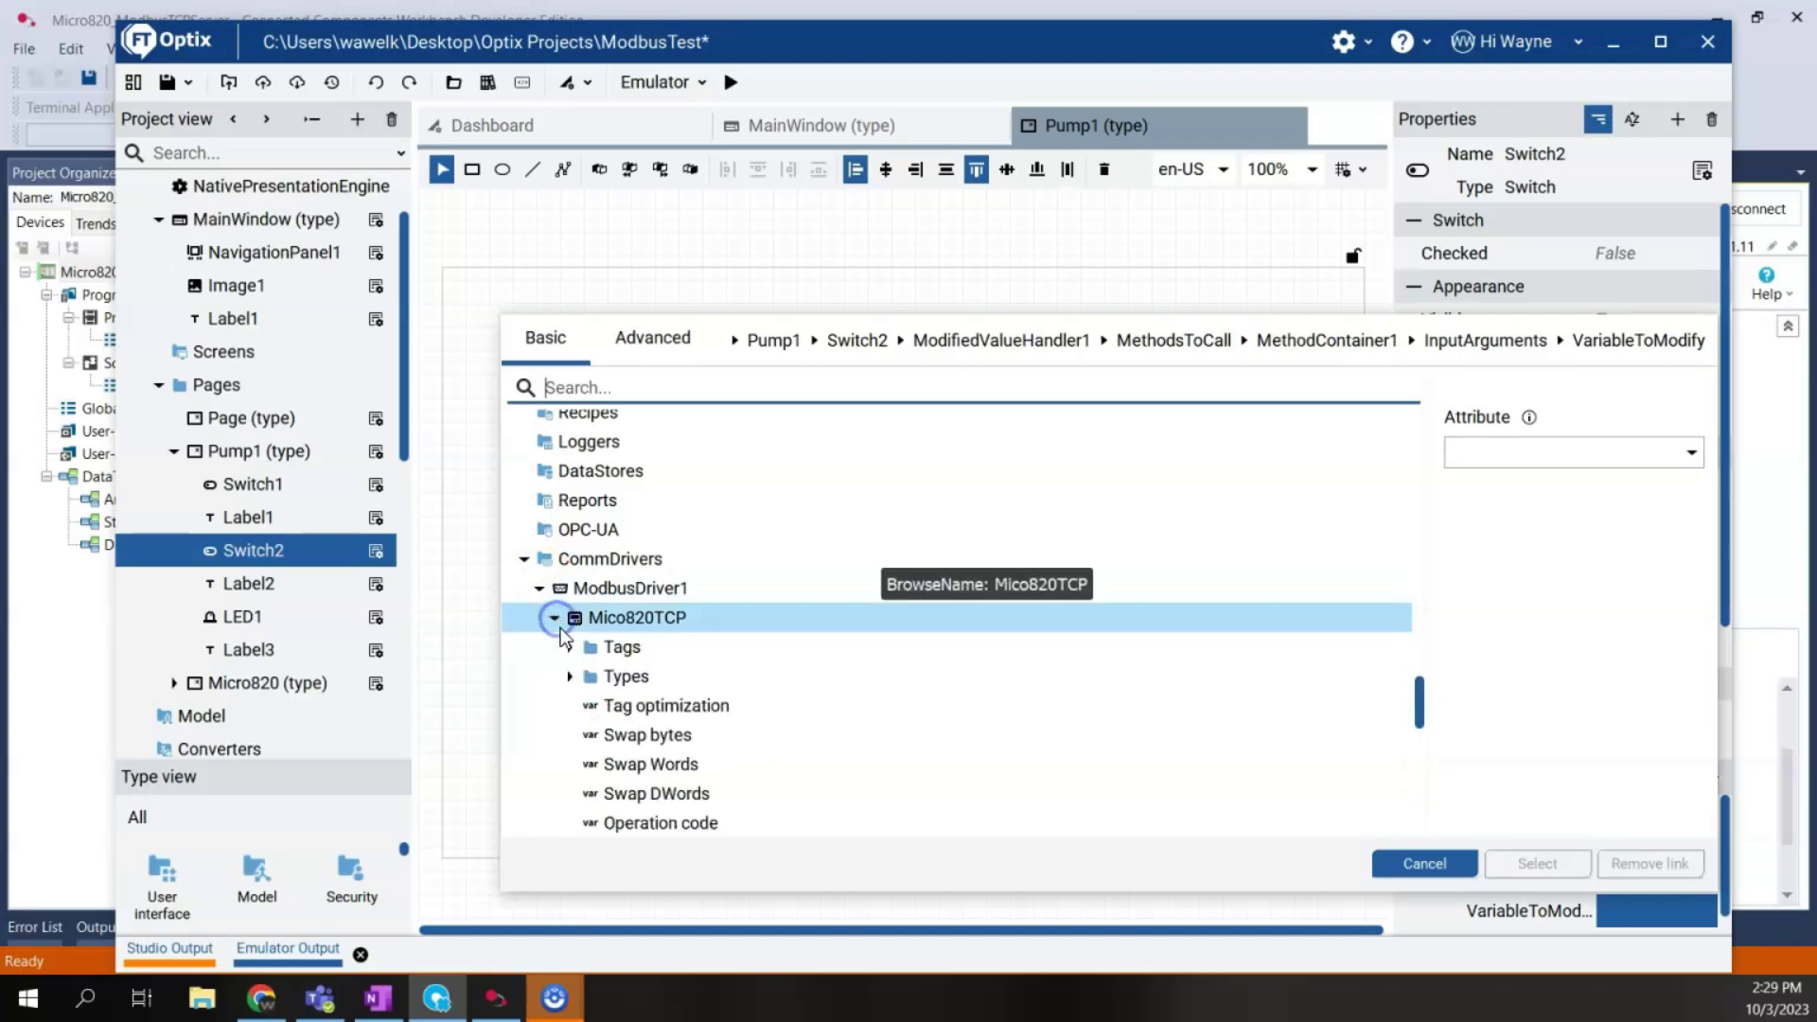
click(569, 647)
click(587, 710)
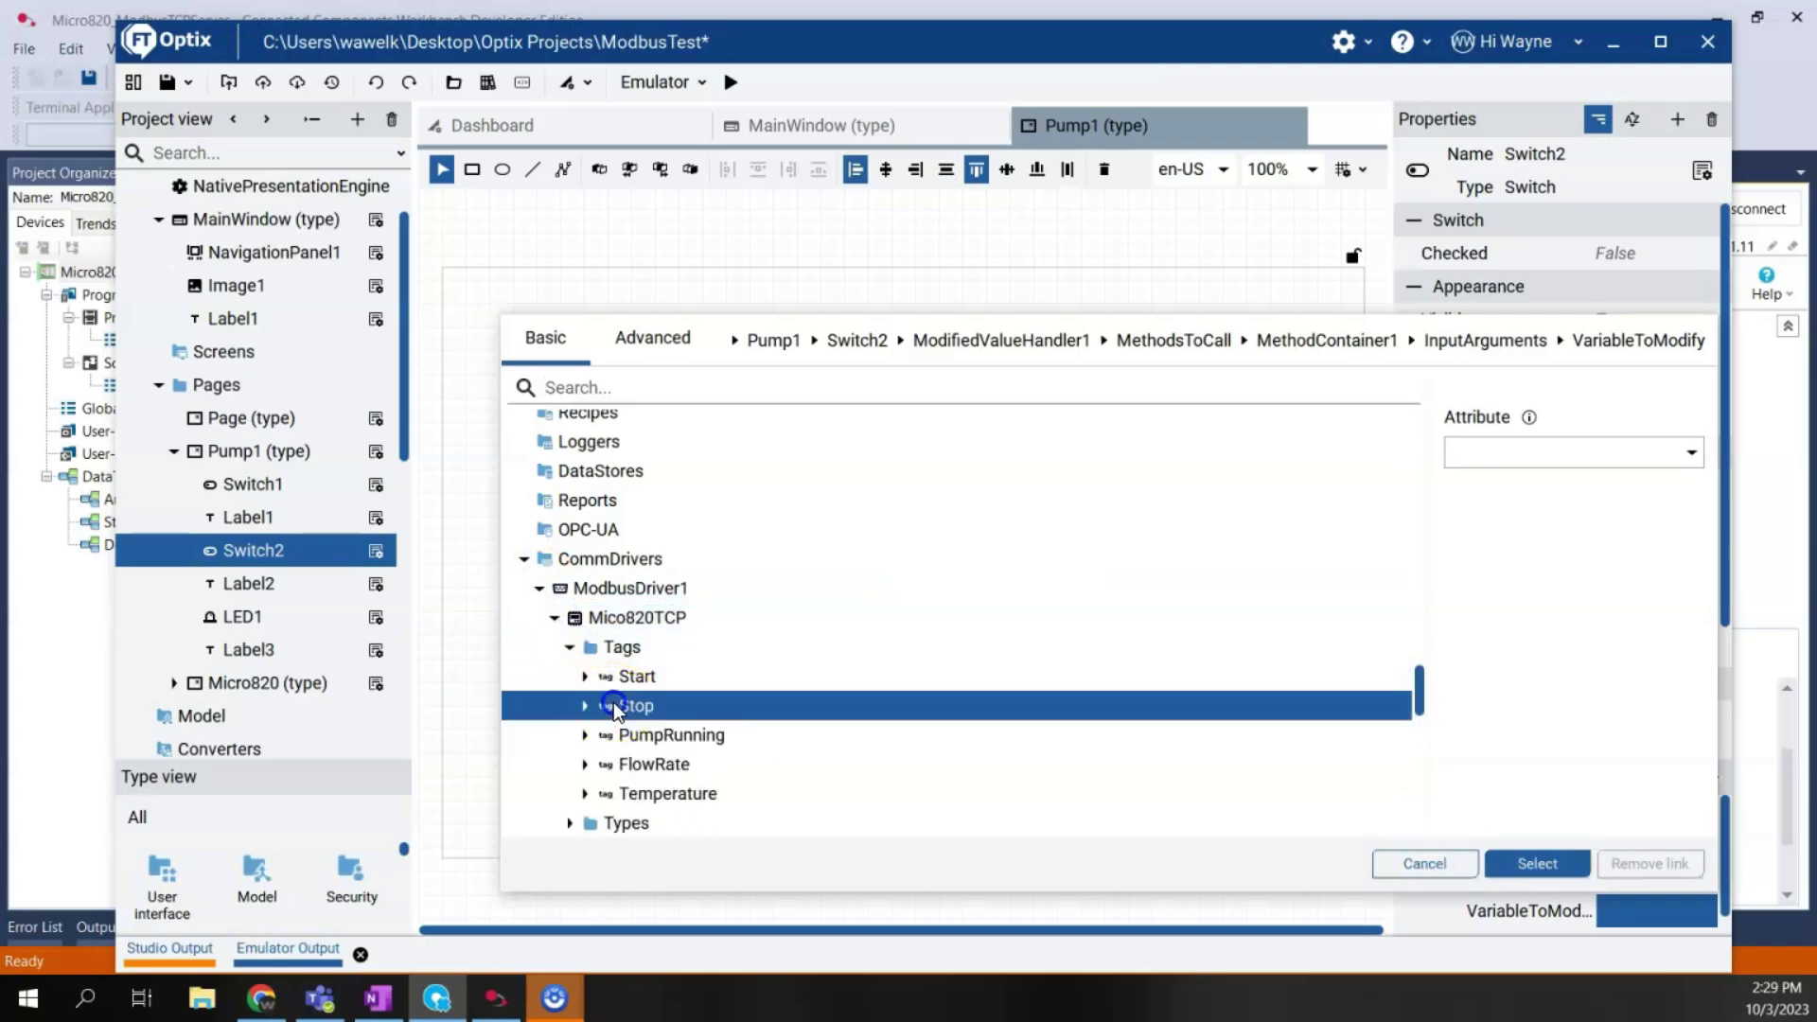
click(1538, 863)
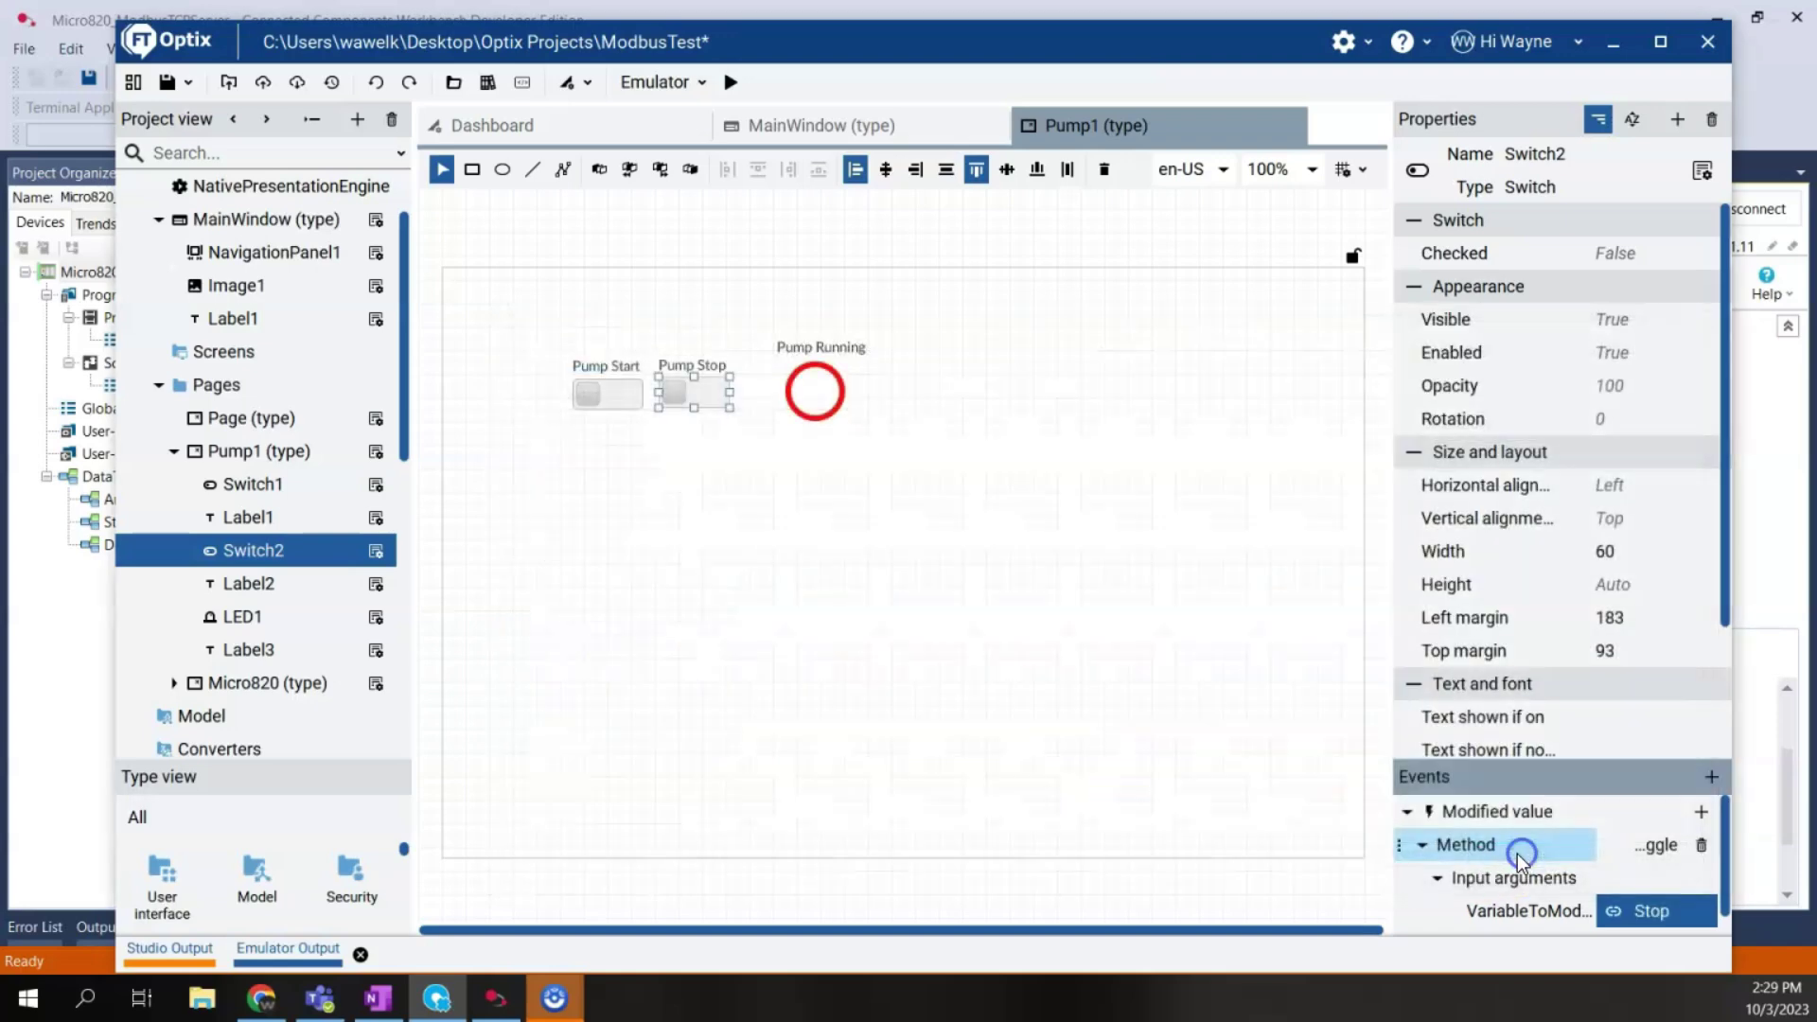
Step: Add a label to the Pump1 page and place it below the Pump Start switch, at about left margin 110 and top margin 216
click(1172, 658)
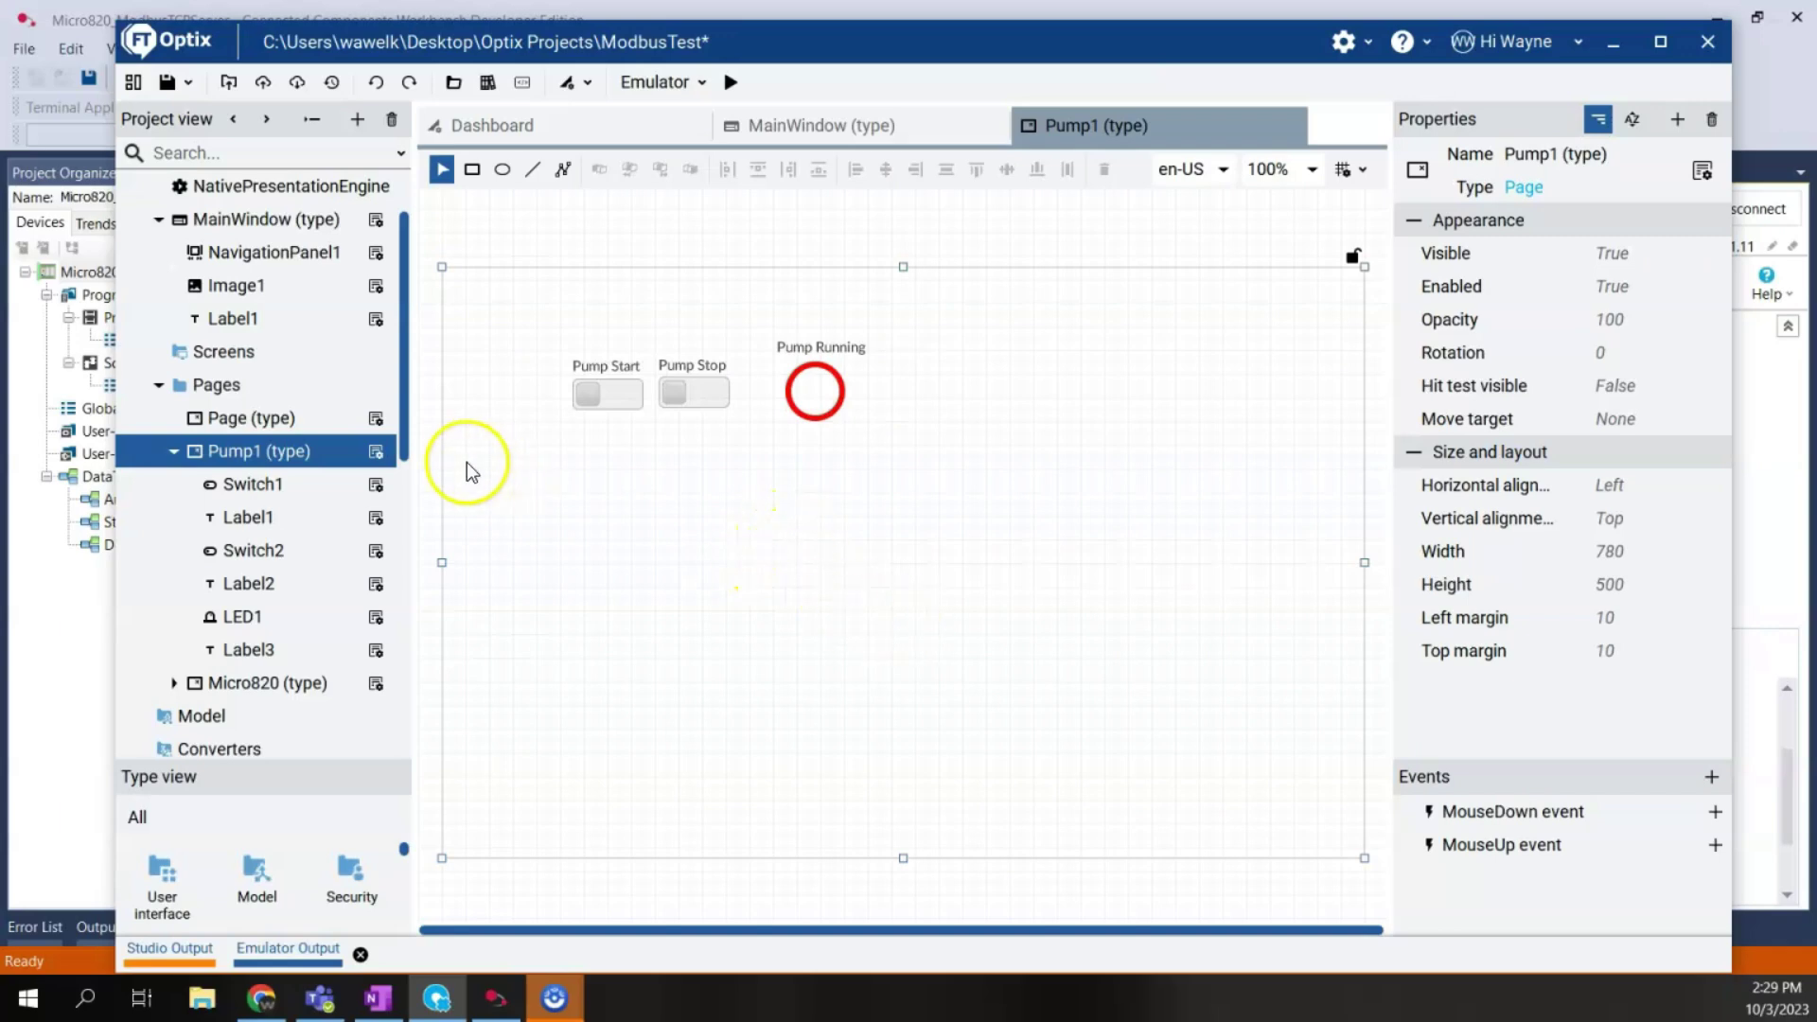
scroll(385, 340, up, 3)
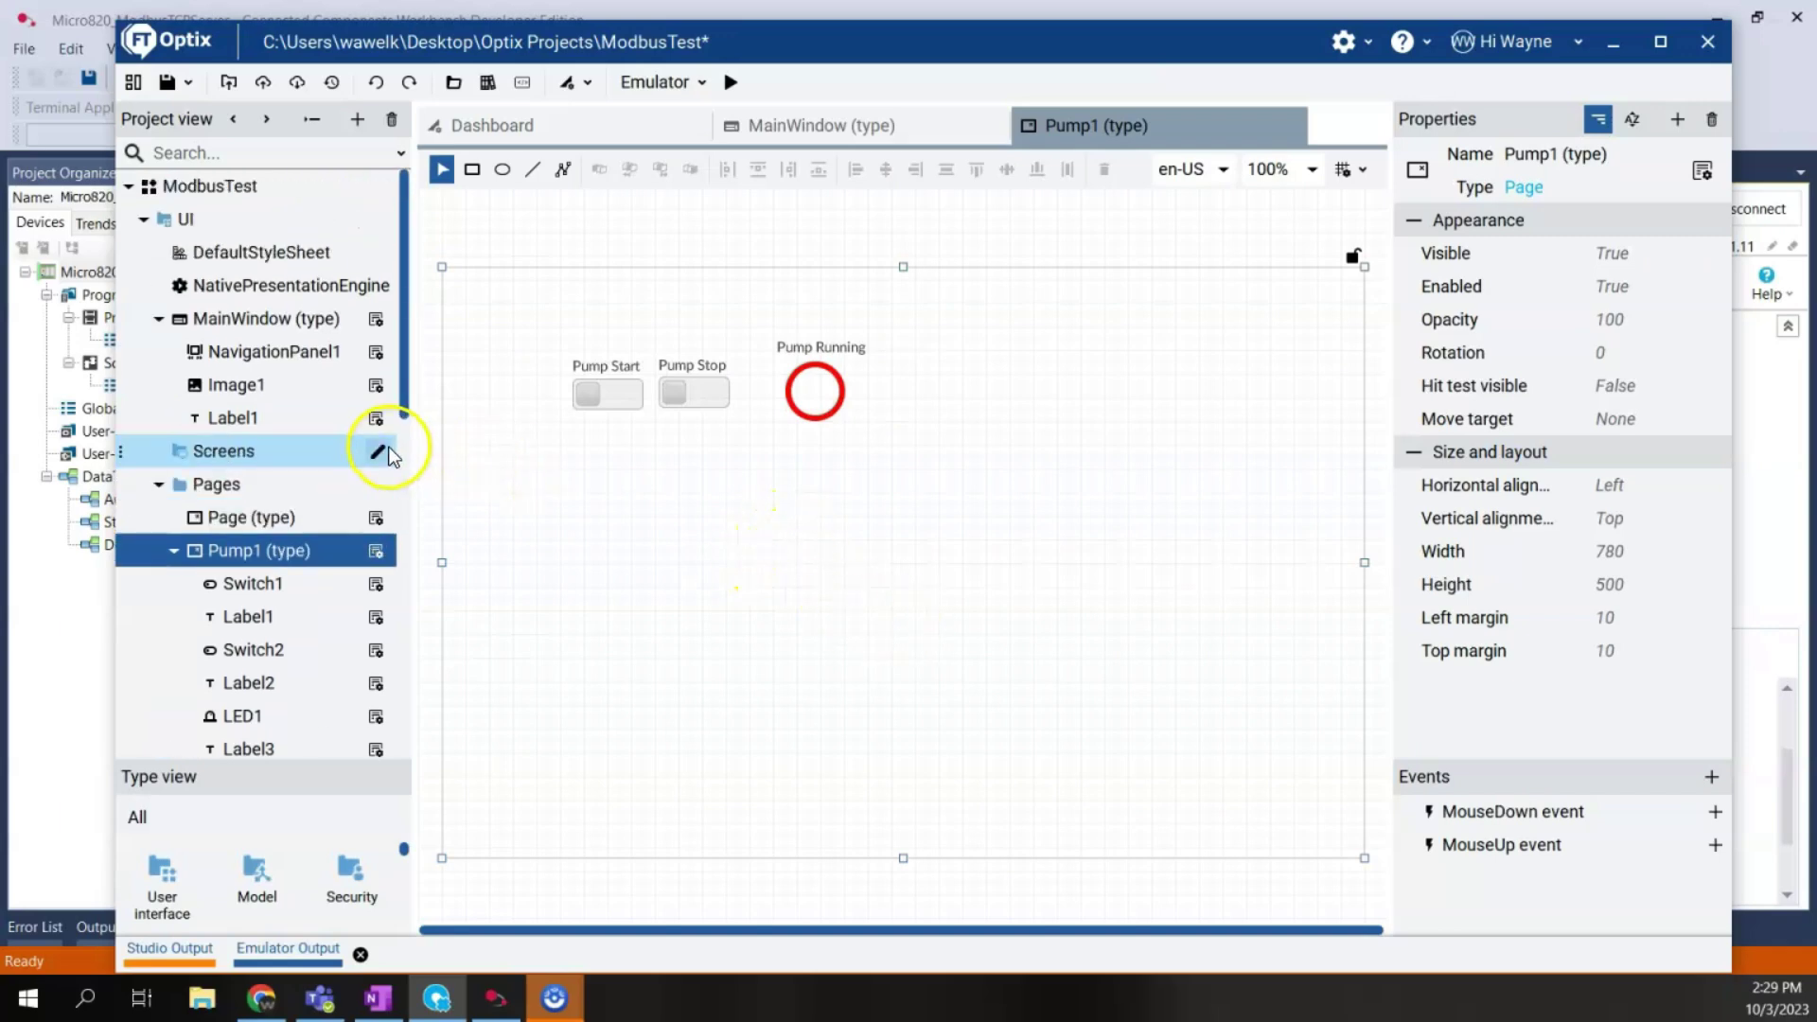
right_click(269, 551)
mouse_move(306, 595)
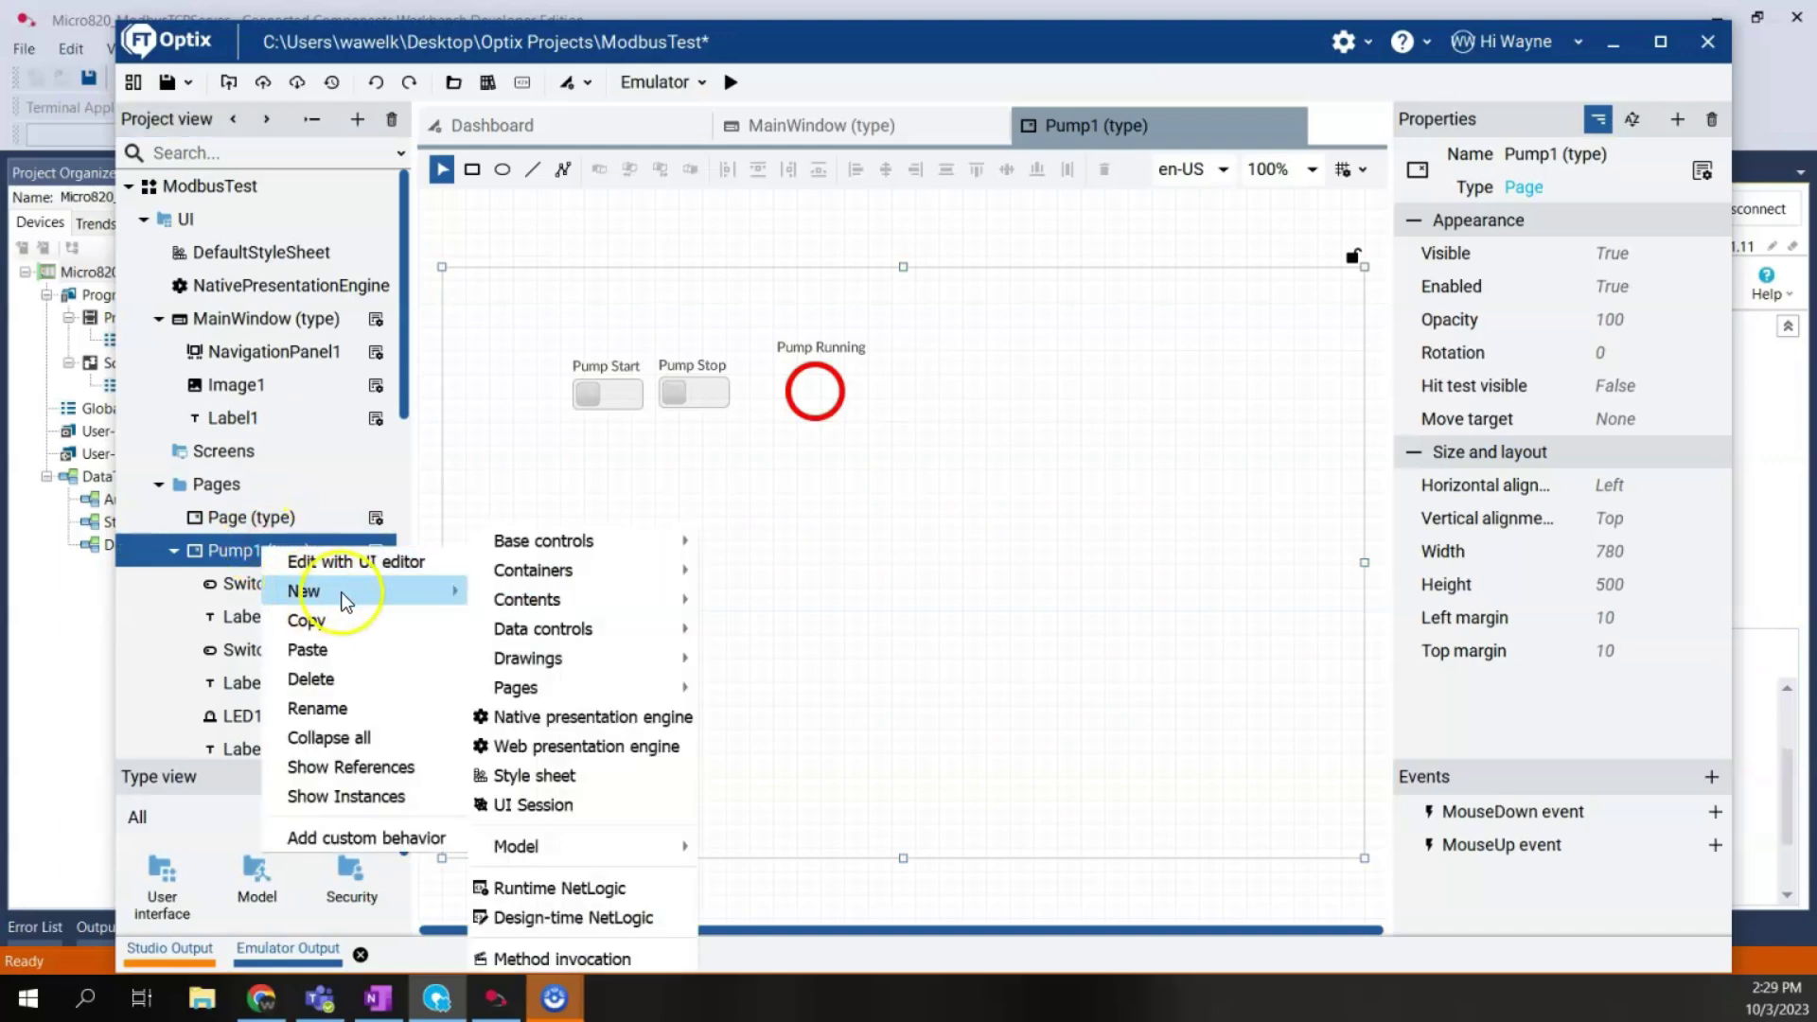
mouse_move(551, 552)
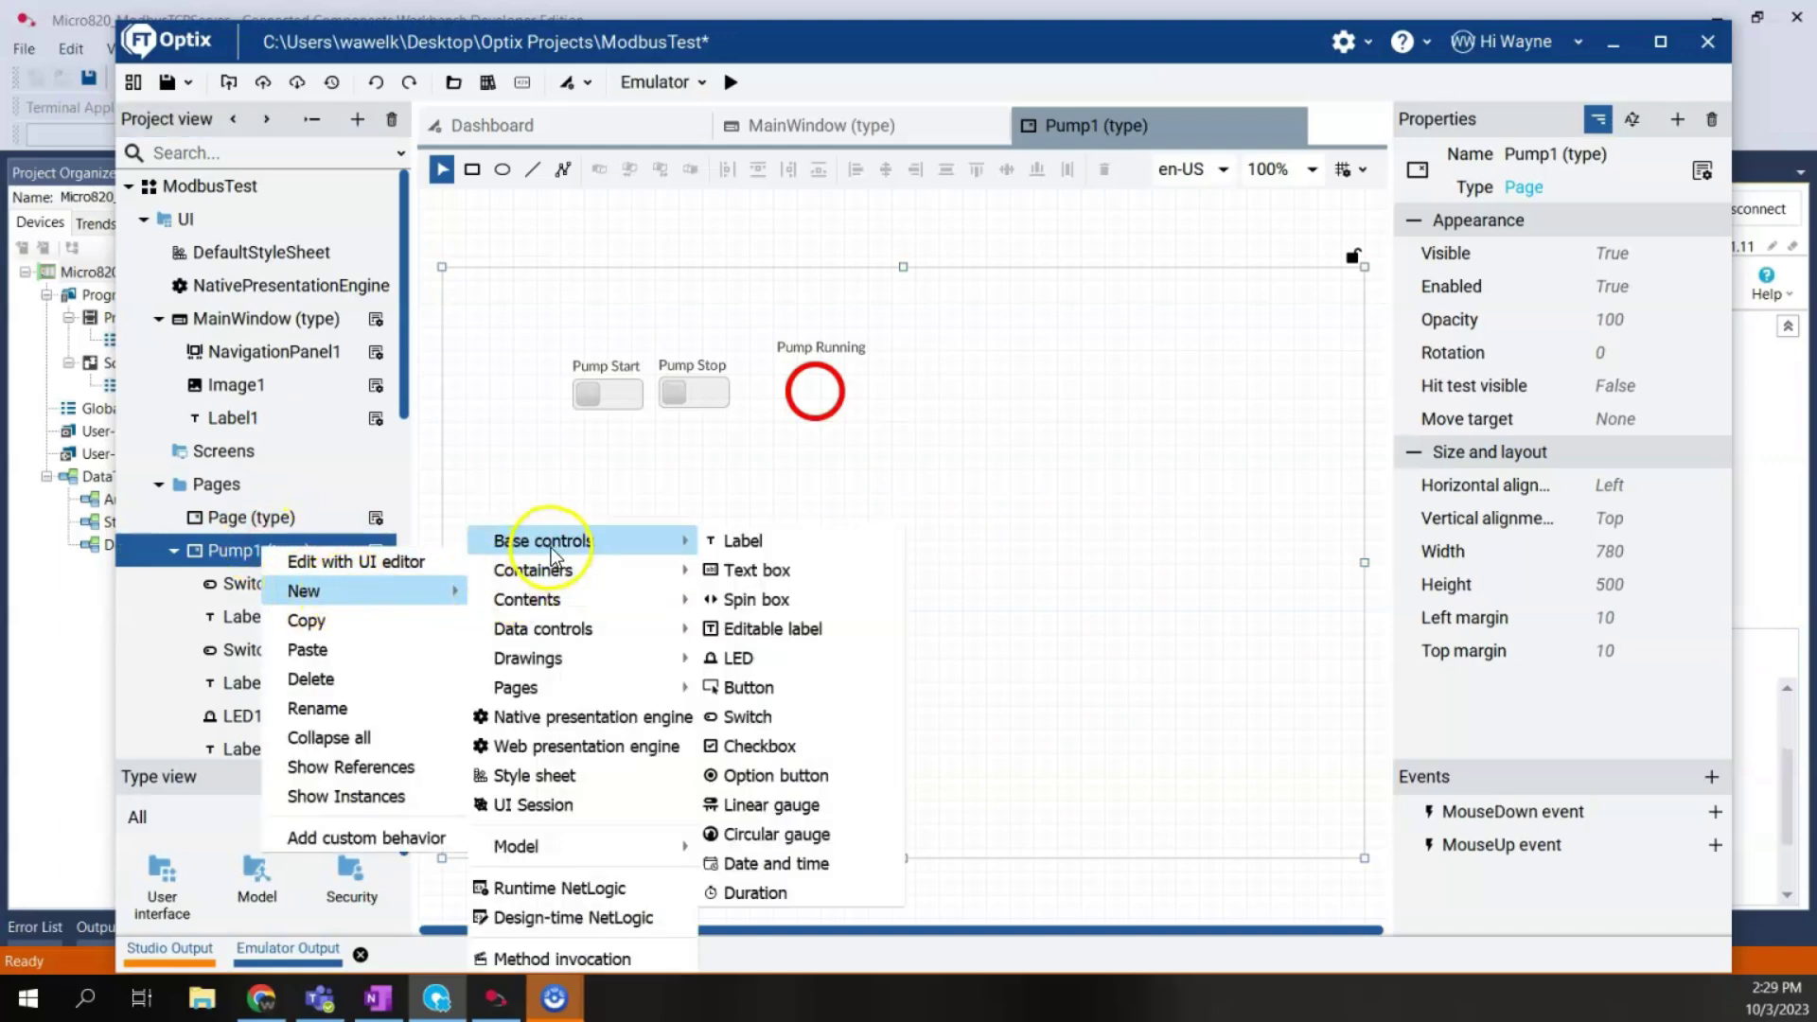
click(734, 541)
drag(458, 272, 602, 531)
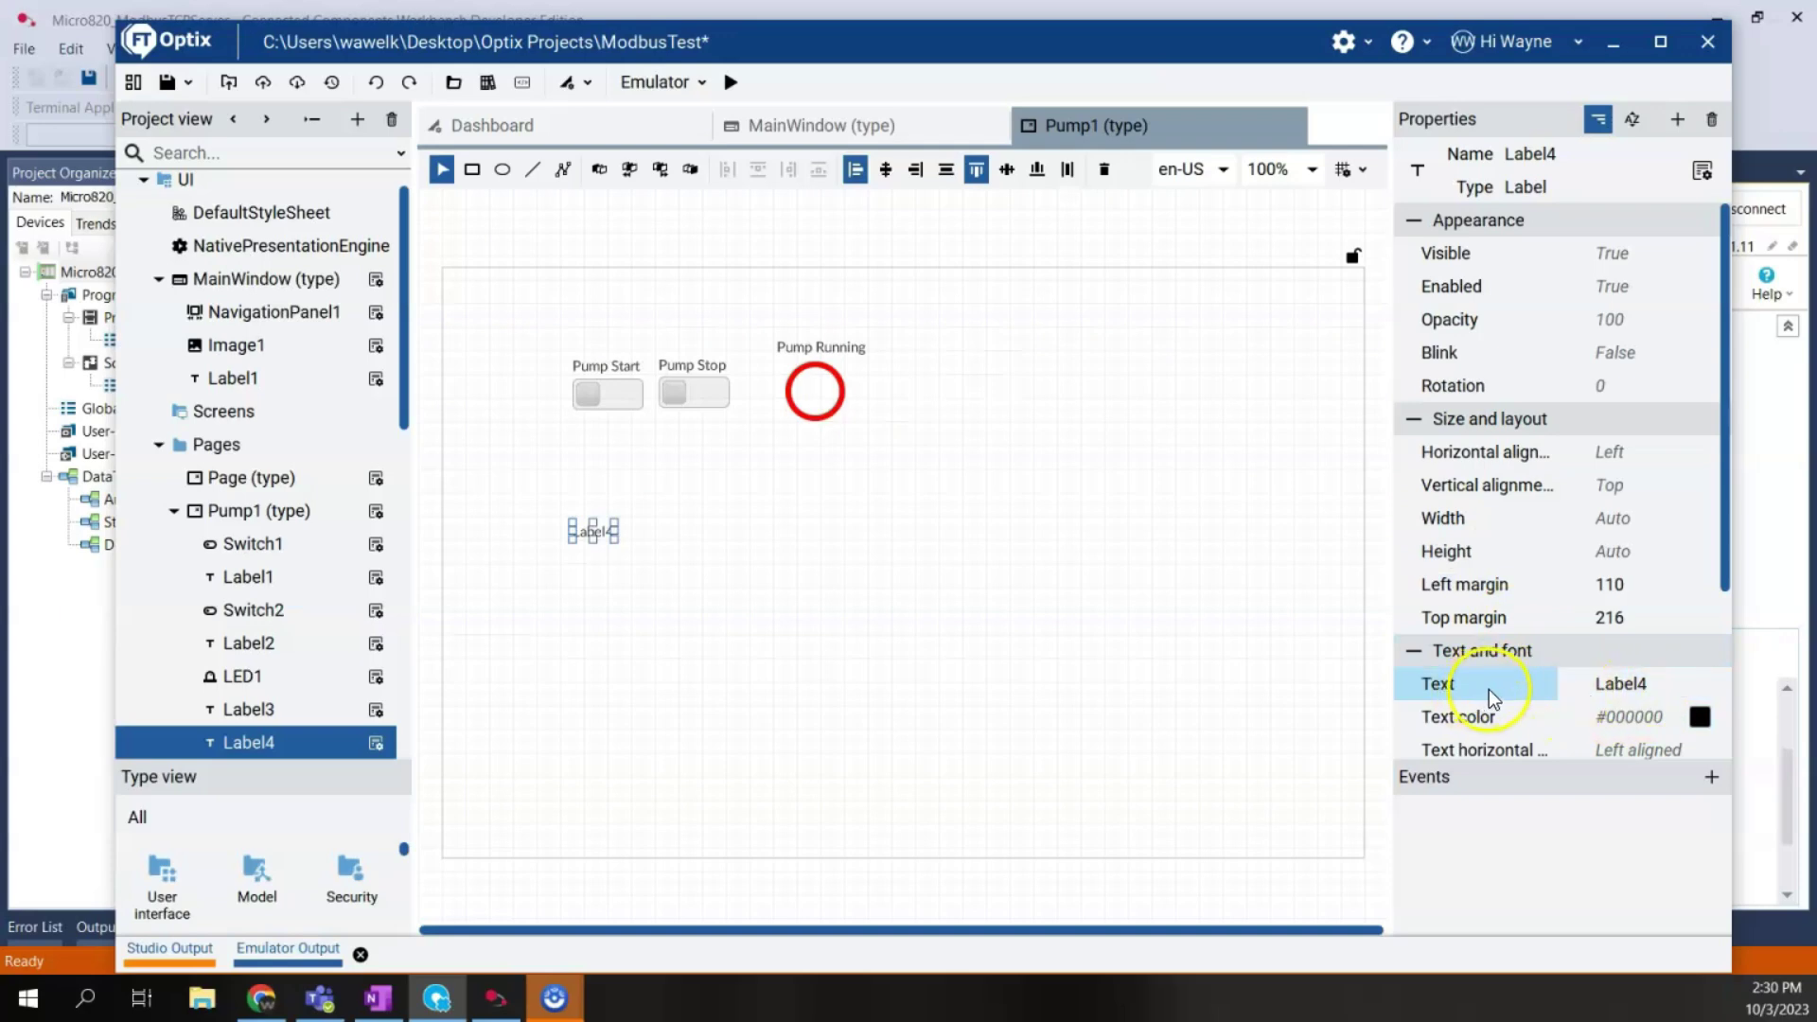
Step: Link the text of the new label below the Pump Start switch to the Mico820TCP FlowRate tag
click(1574, 684)
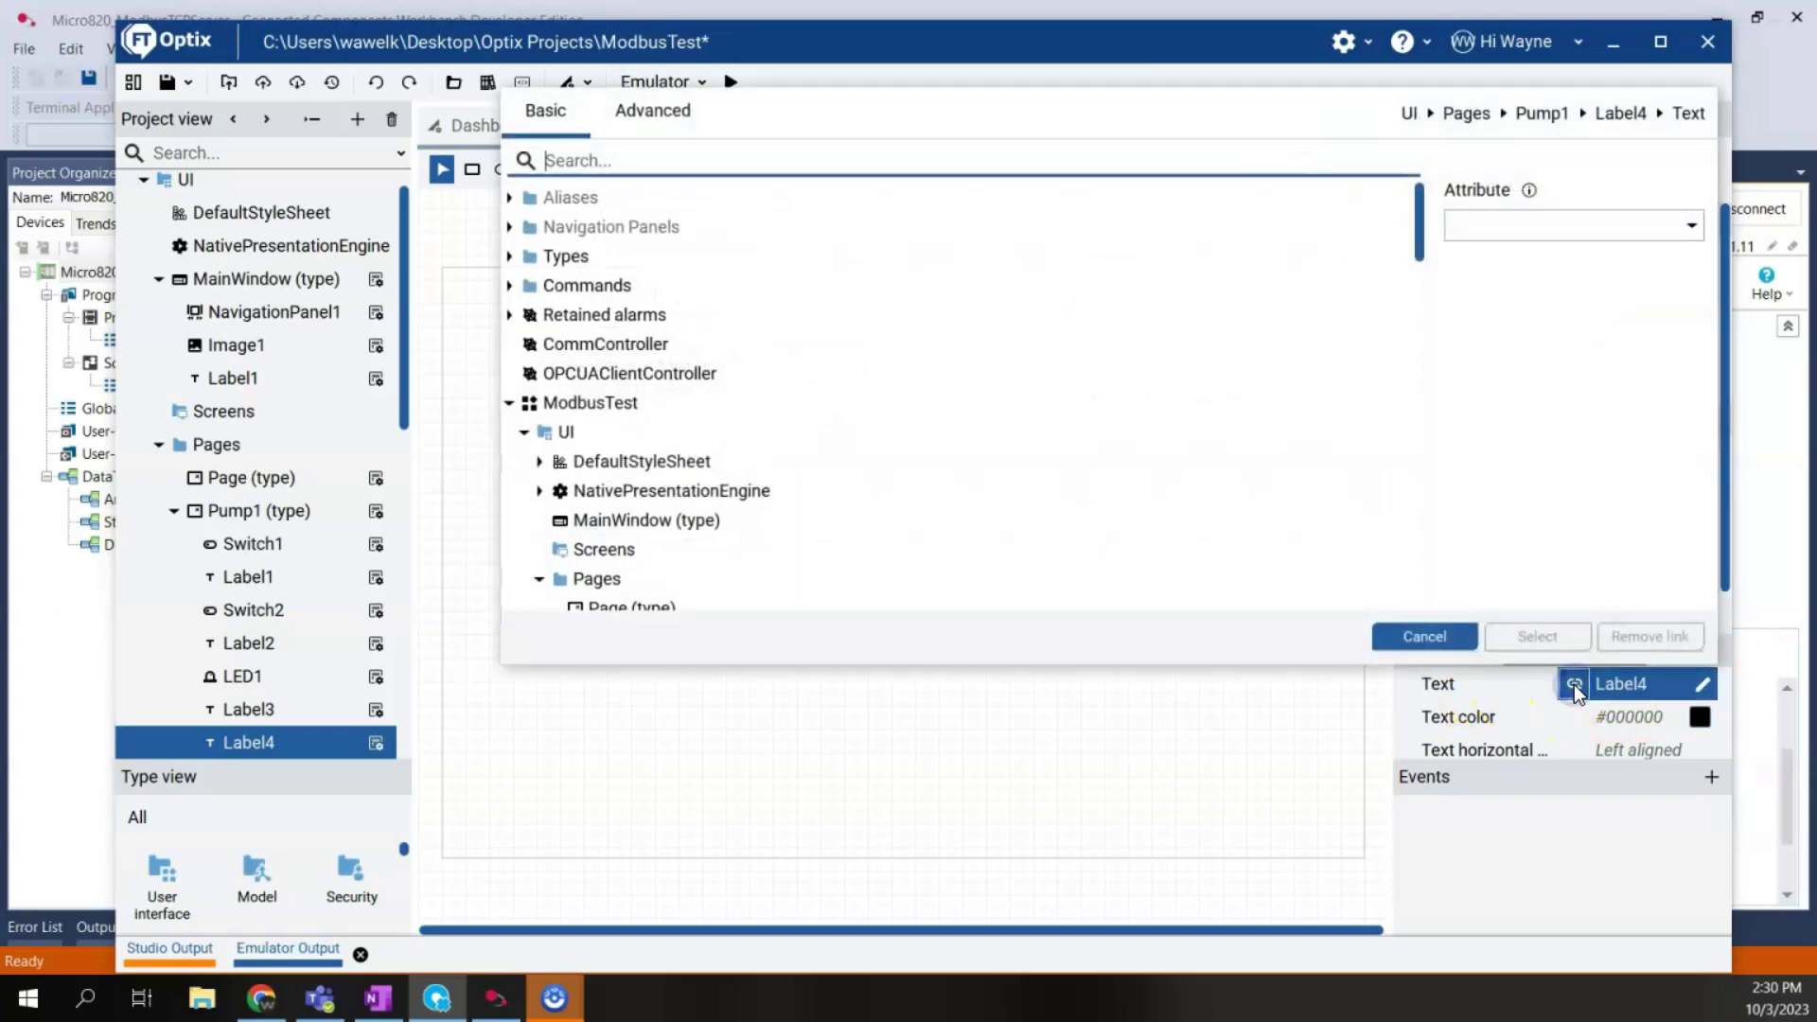
drag(1418, 227, 1434, 598)
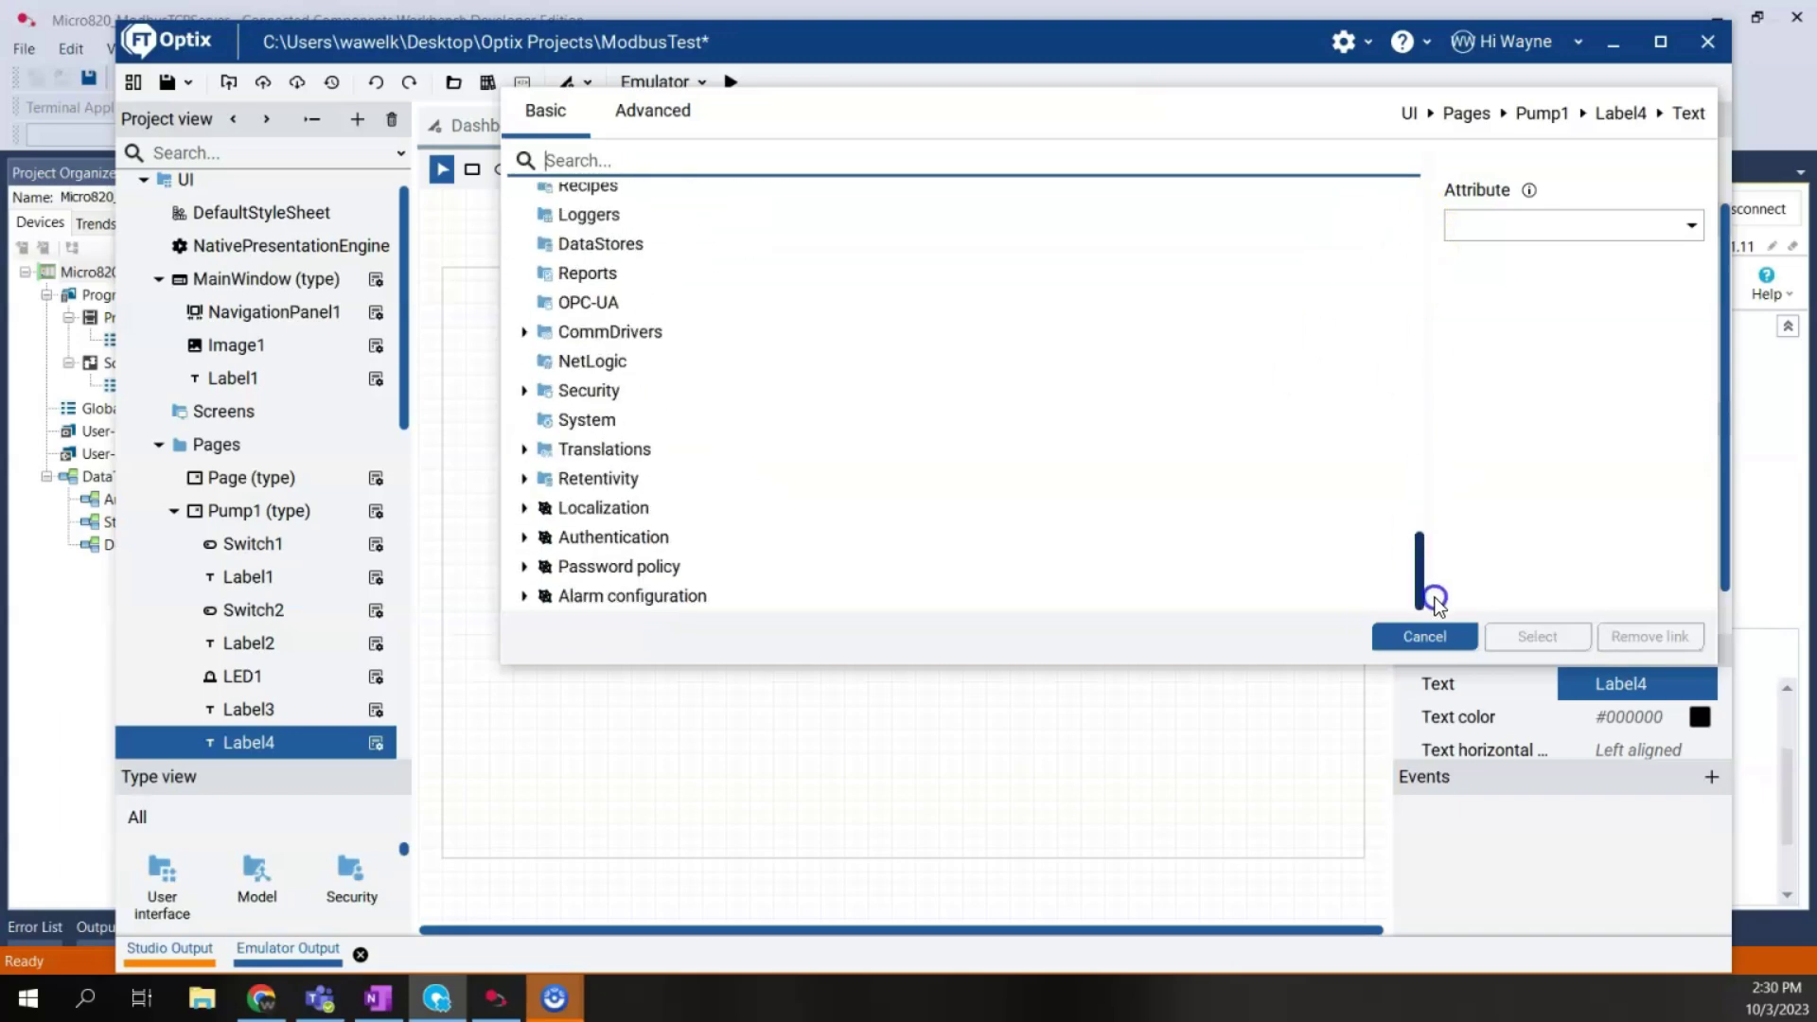
click(523, 334)
click(542, 360)
click(553, 391)
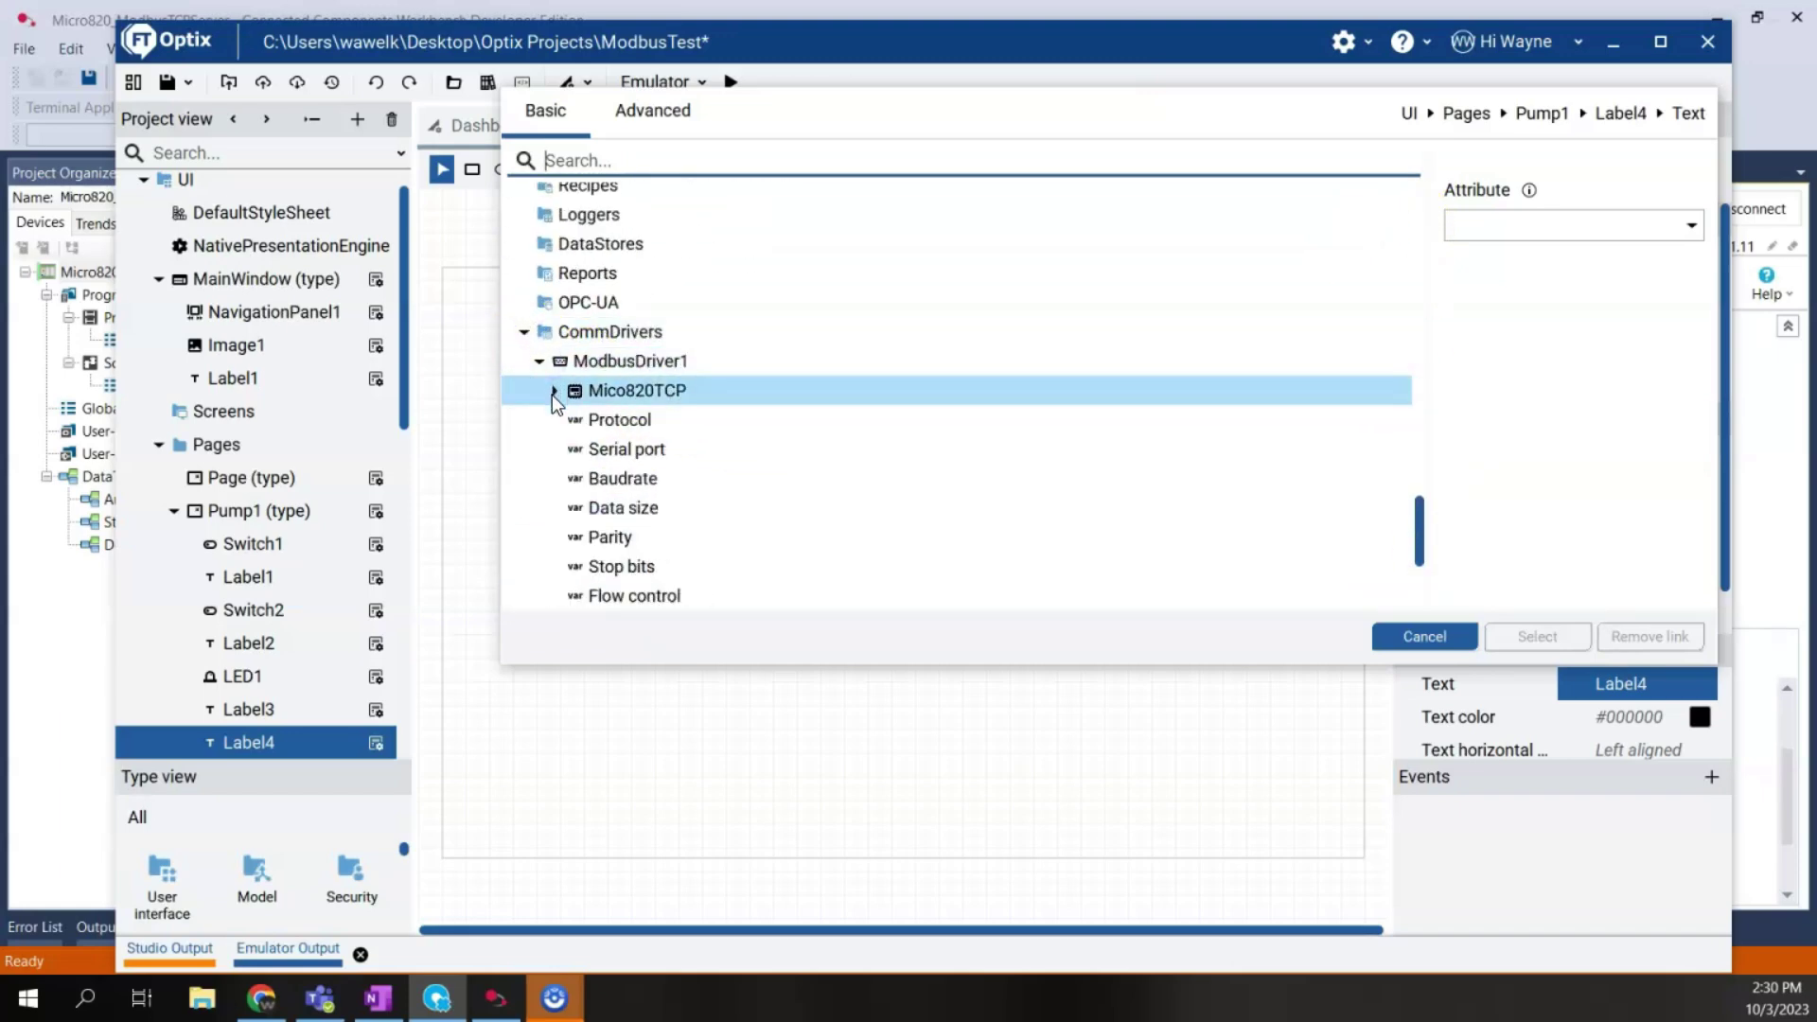
click(570, 420)
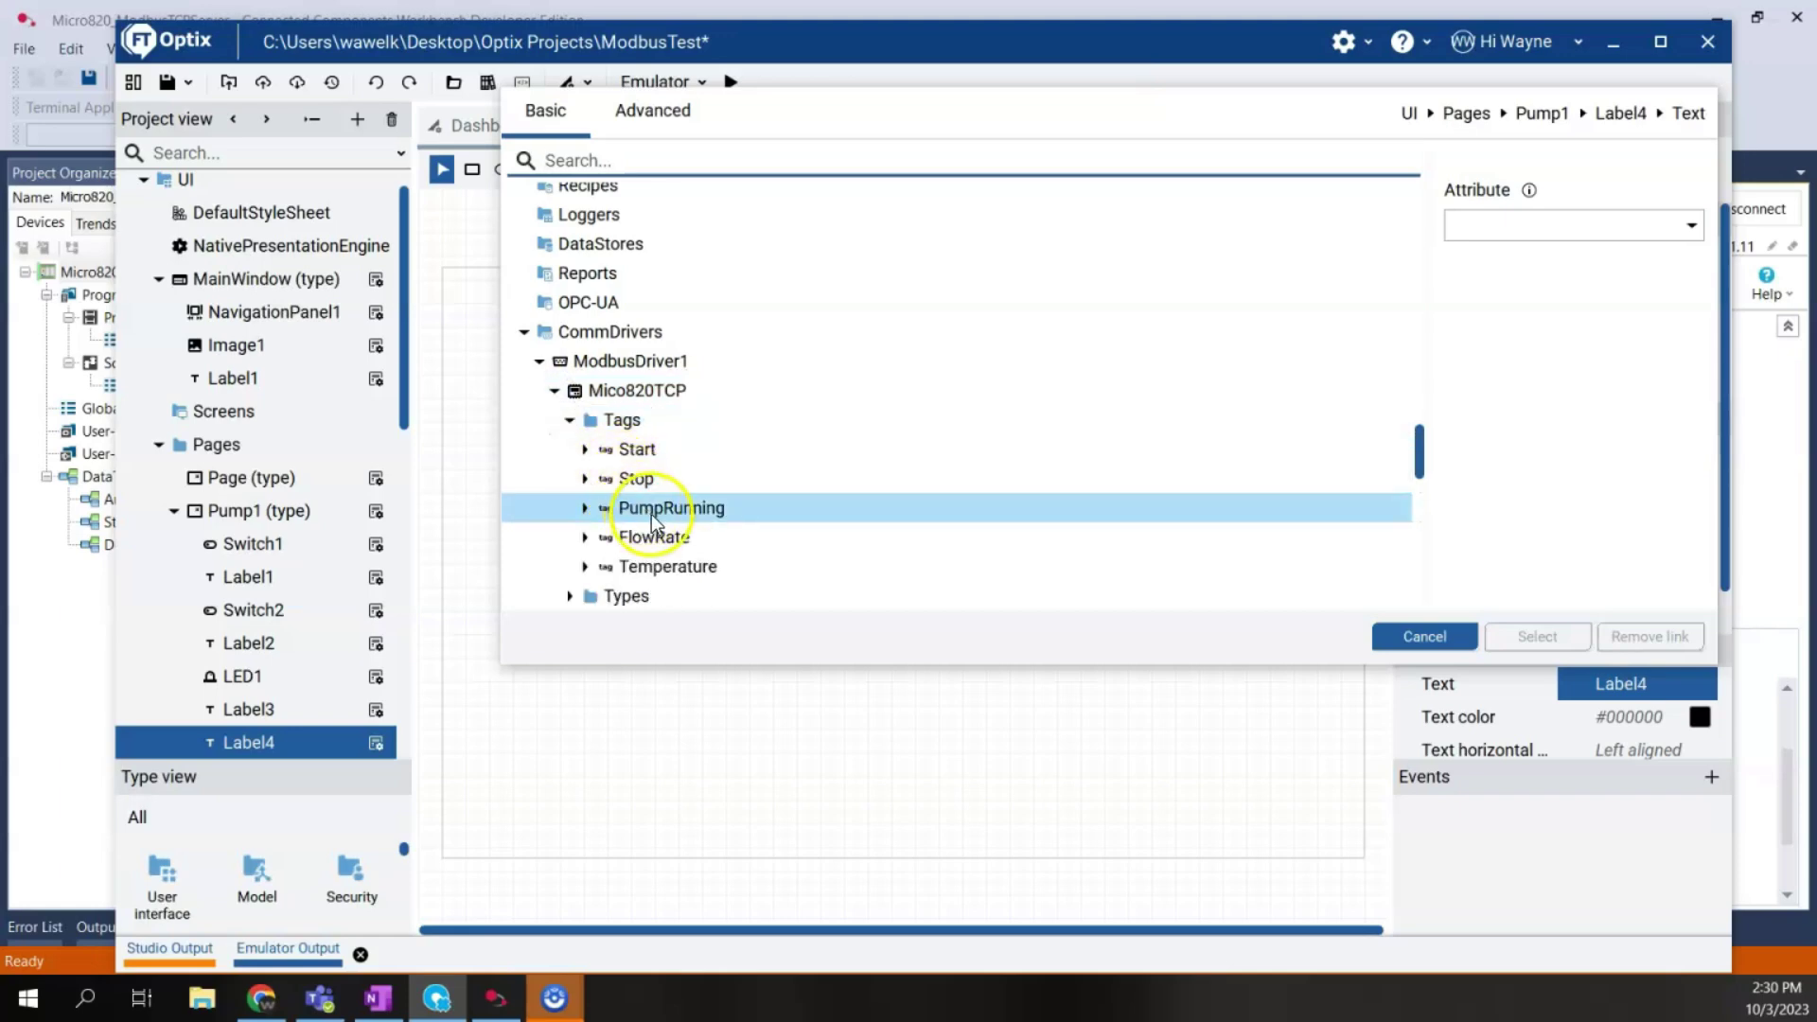
click(660, 537)
click(1552, 637)
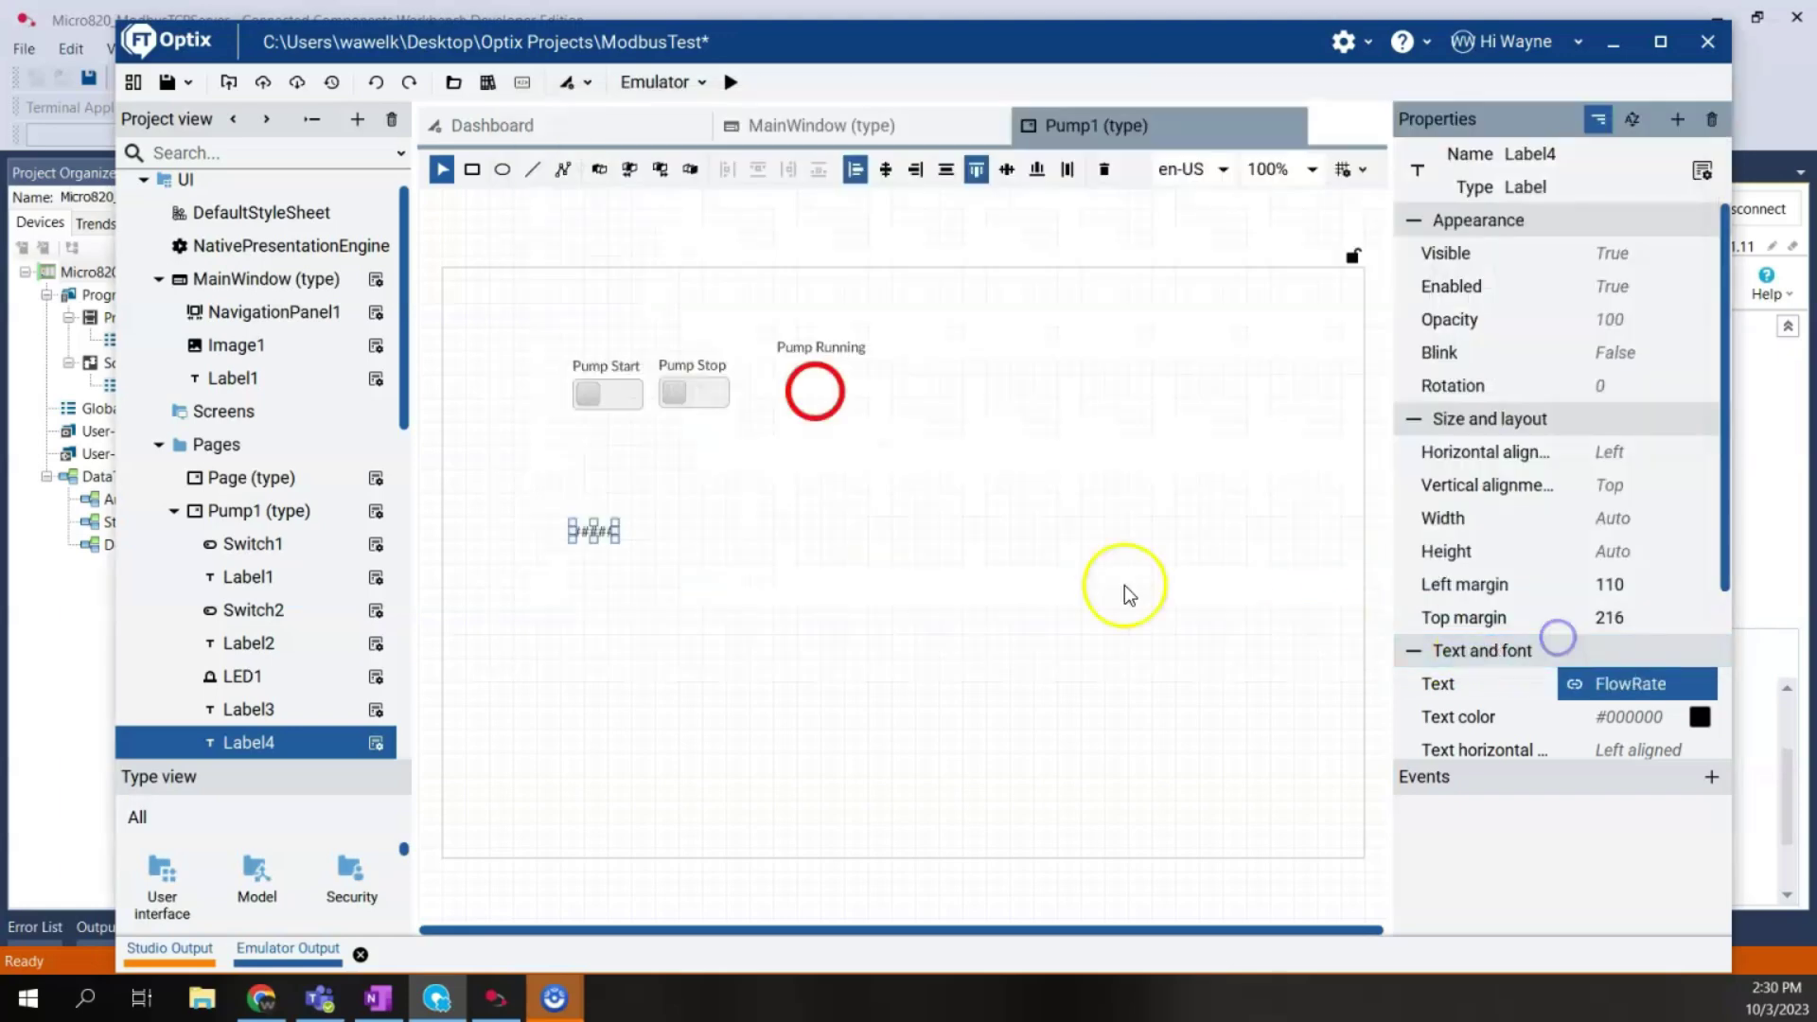
Step: Duplicate the FlowRate label and place the copy beside it, at about left margin 190 and top margin 216
right_click(608, 527)
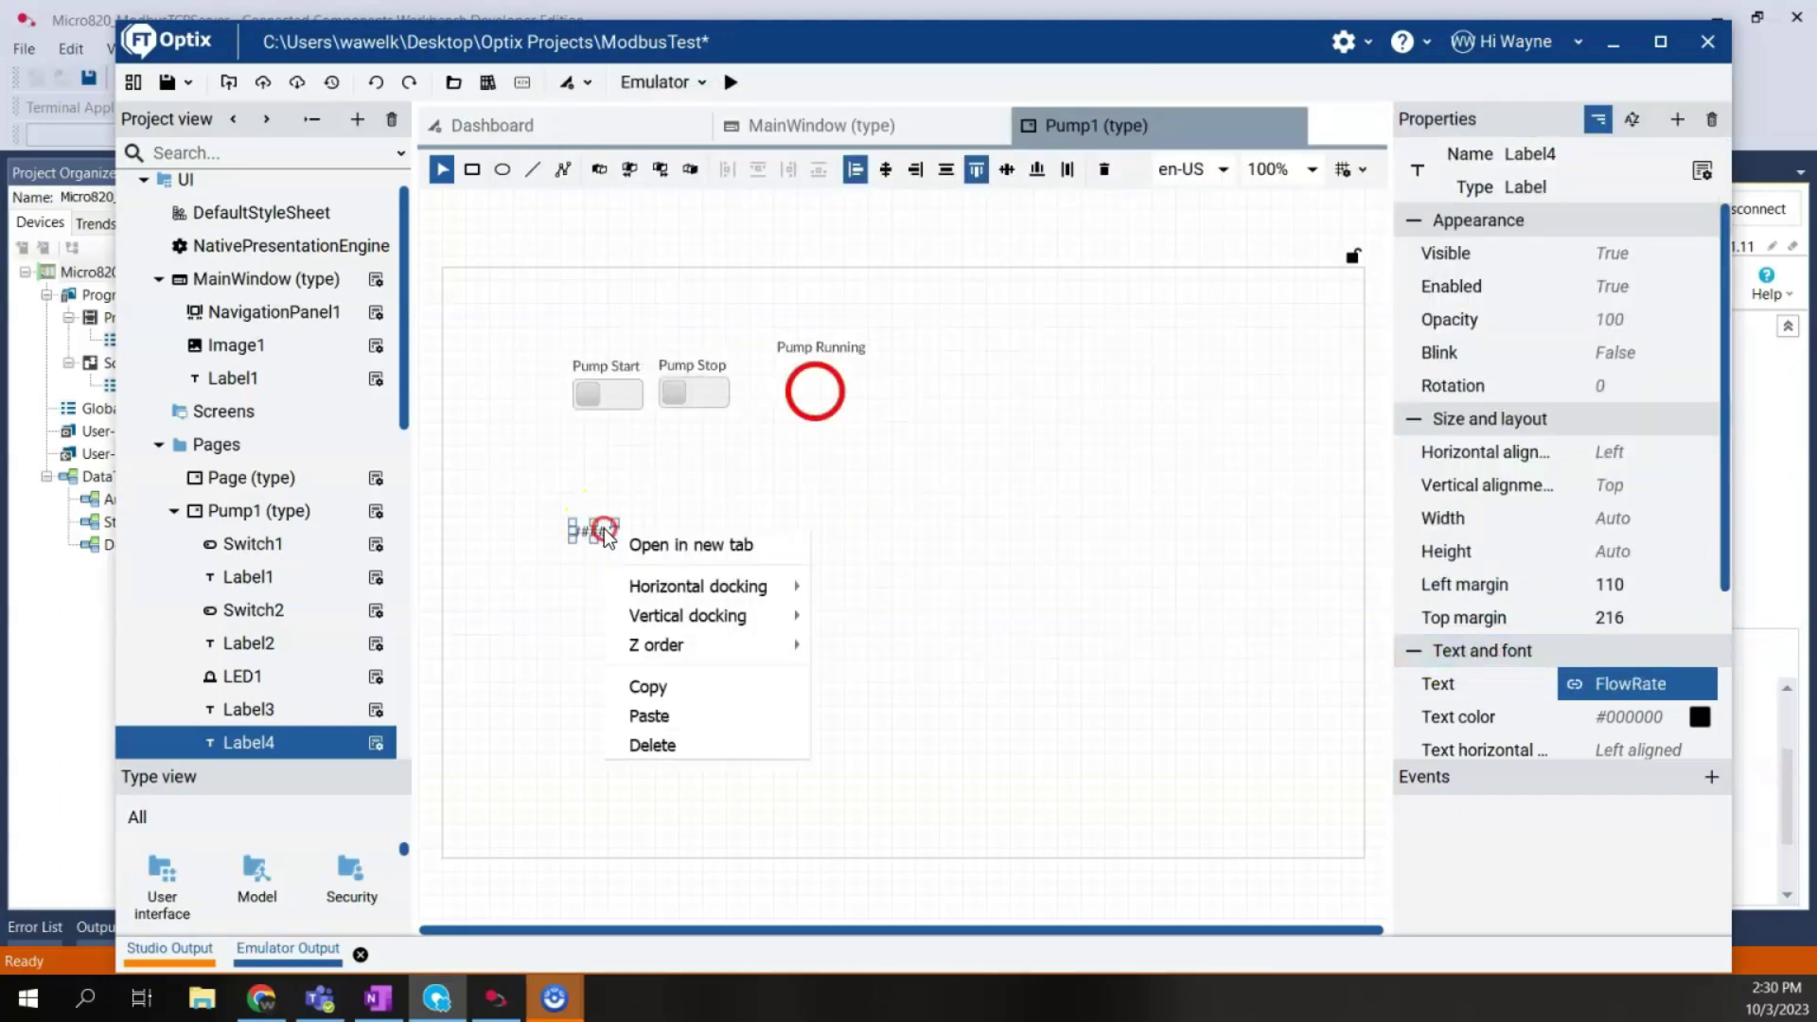
click(677, 689)
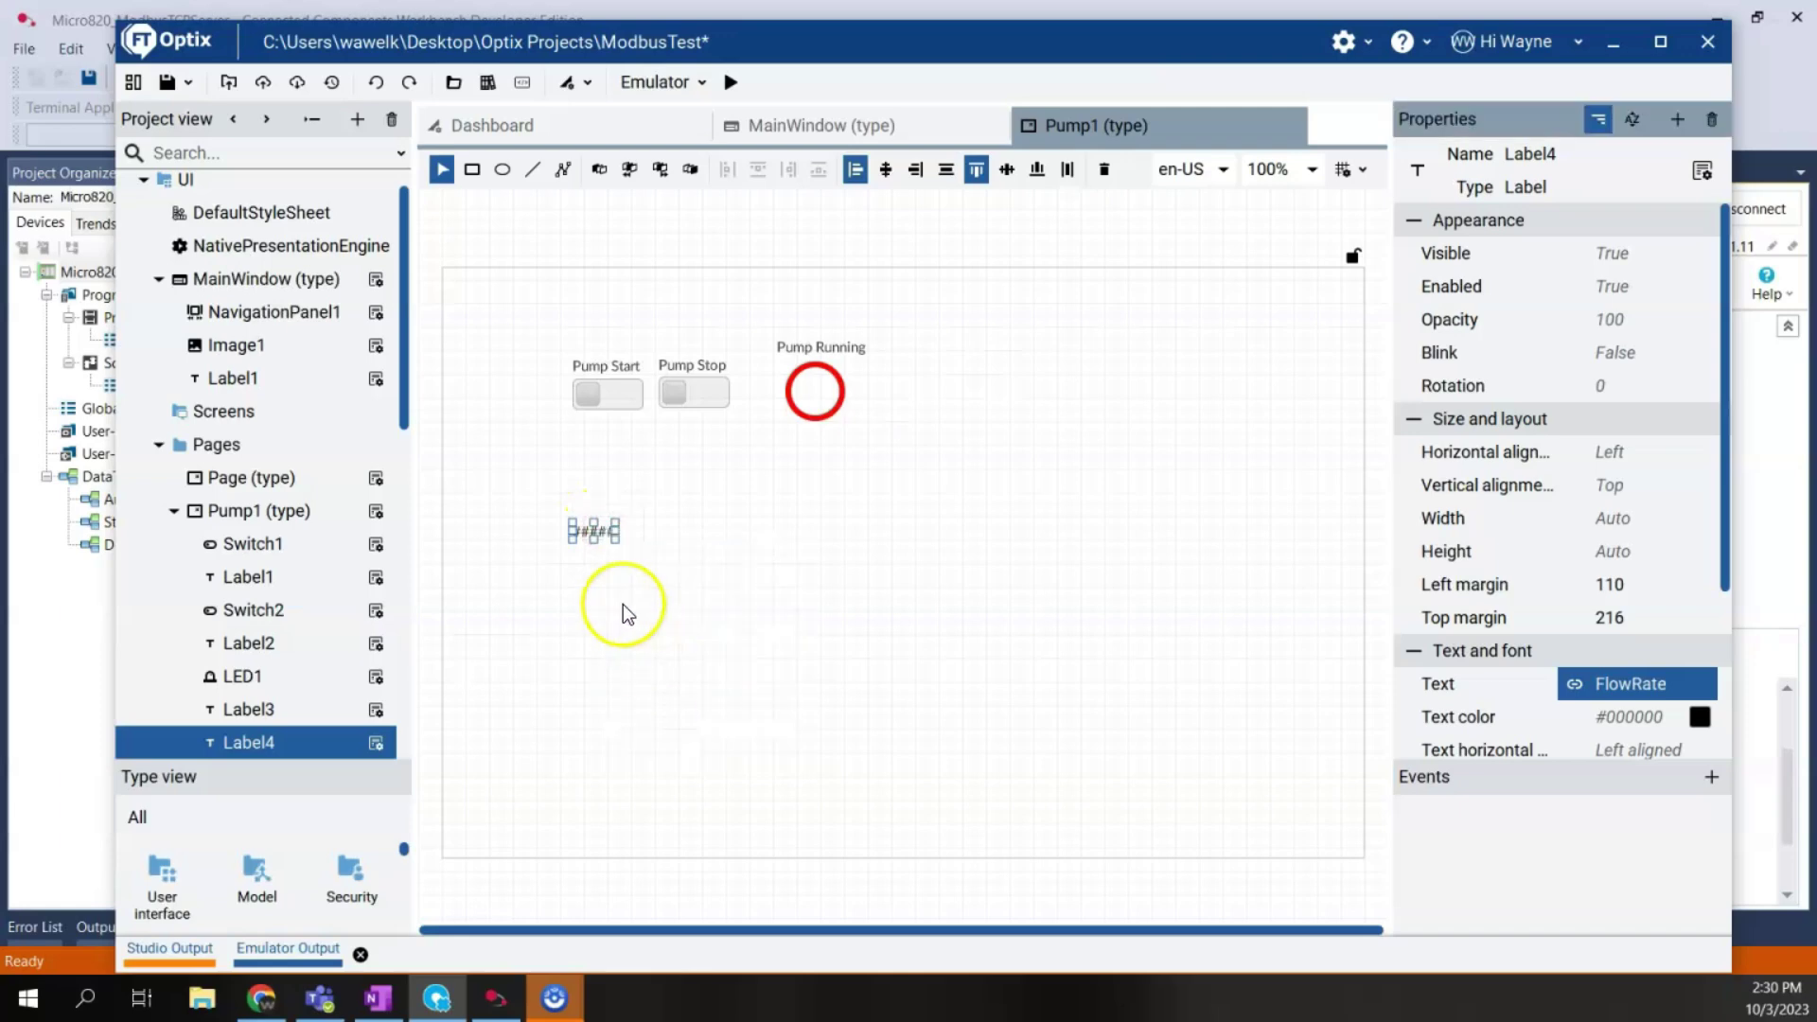
key(ctrl+v)
click(660, 561)
click(591, 530)
right_click(590, 530)
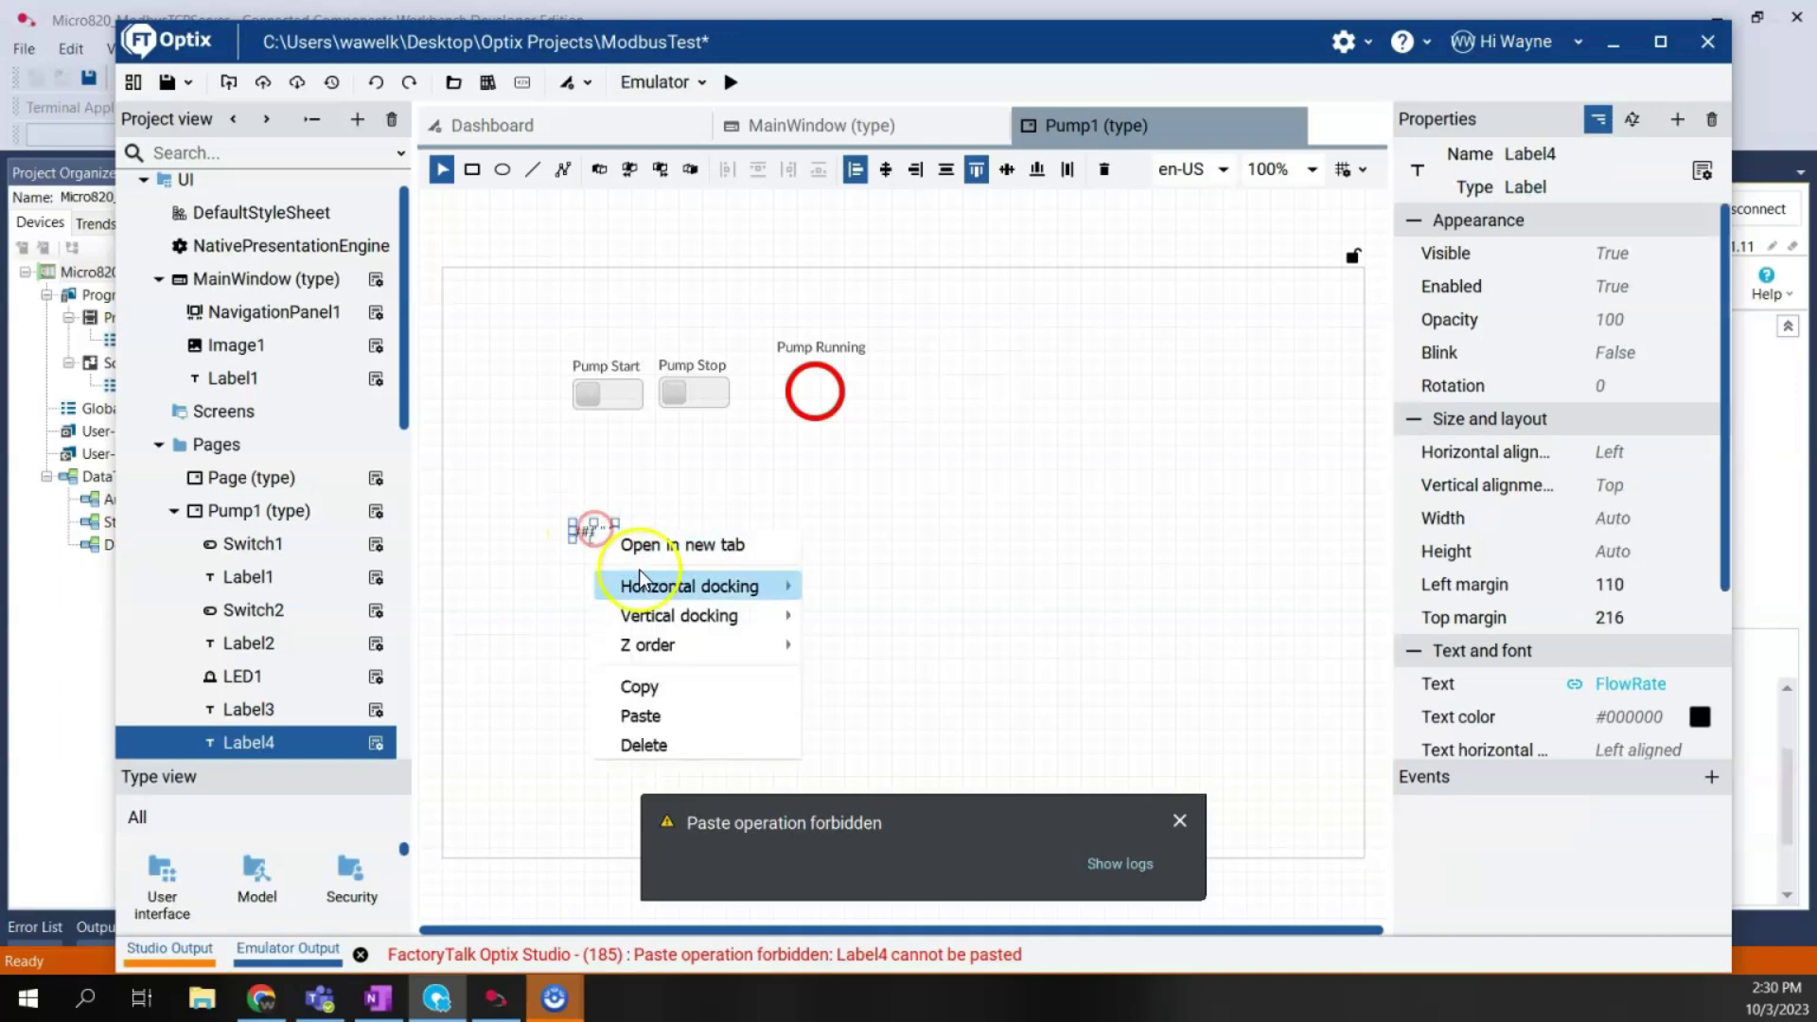
click(670, 685)
click(865, 680)
key(ctrl+v)
drag(594, 527, 698, 533)
click(589, 531)
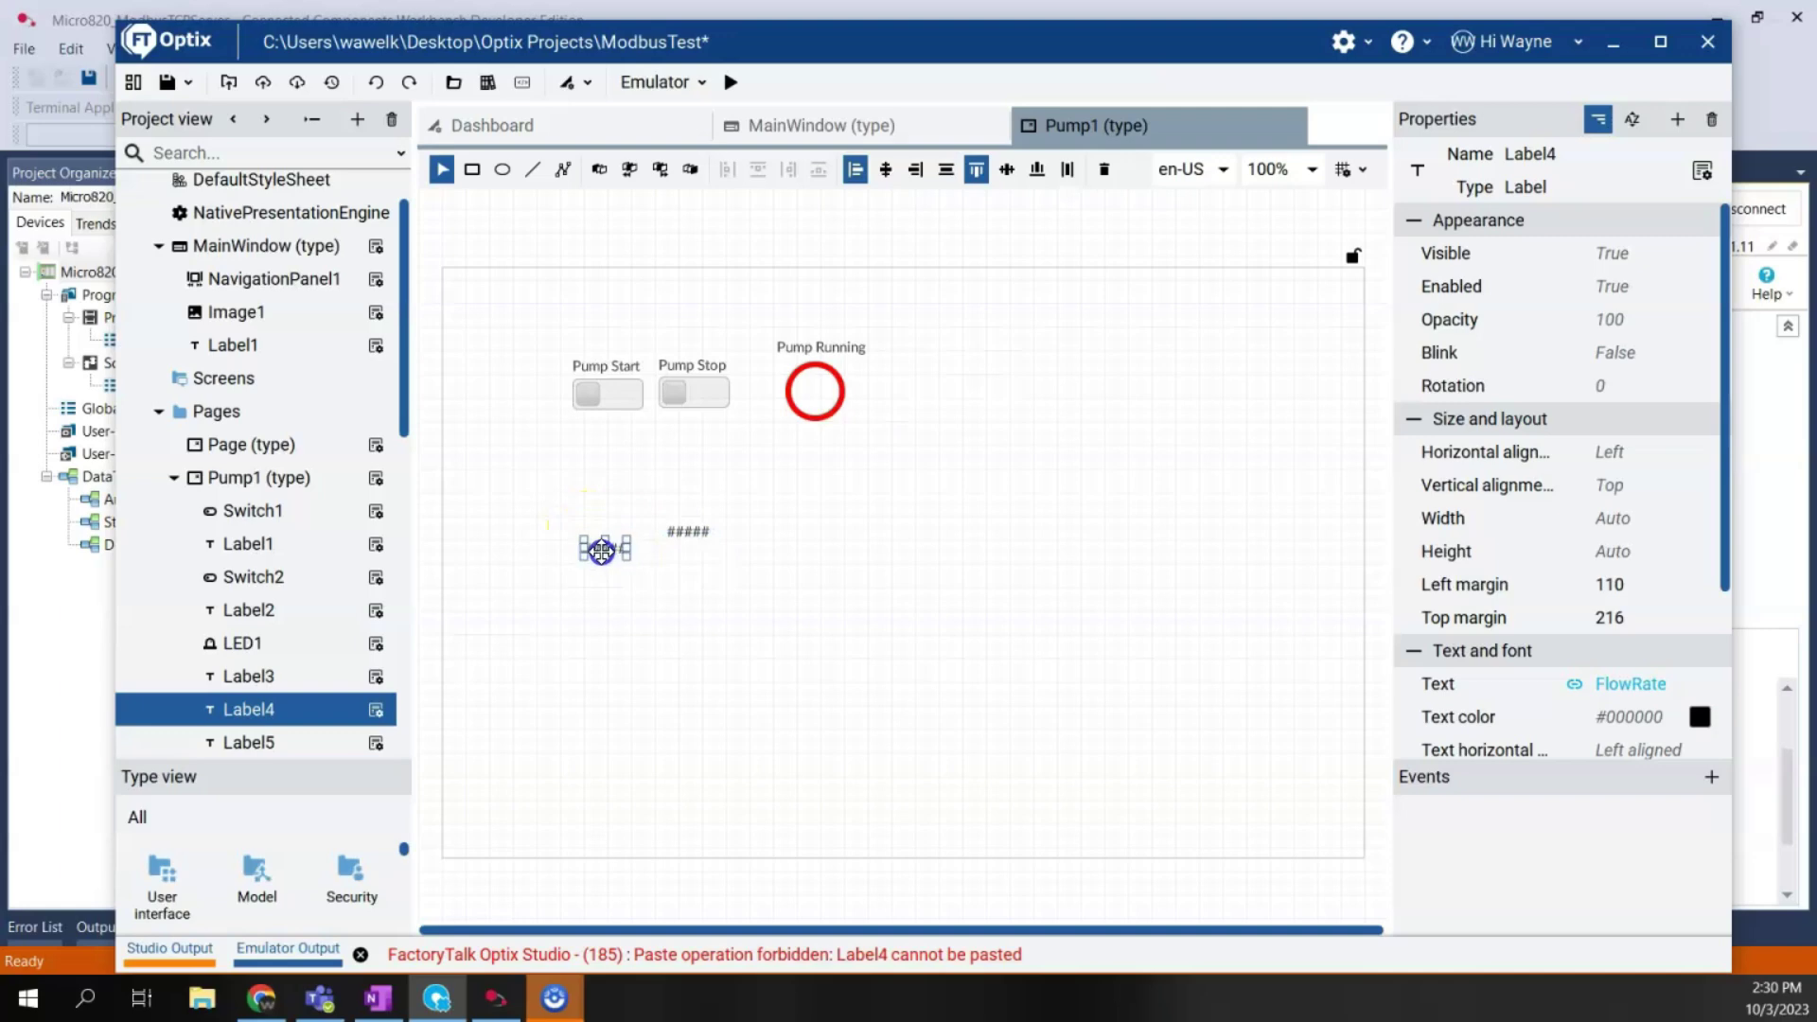
Step: Link the copied label's text to the Mico820TCP Temperature tag
click(684, 530)
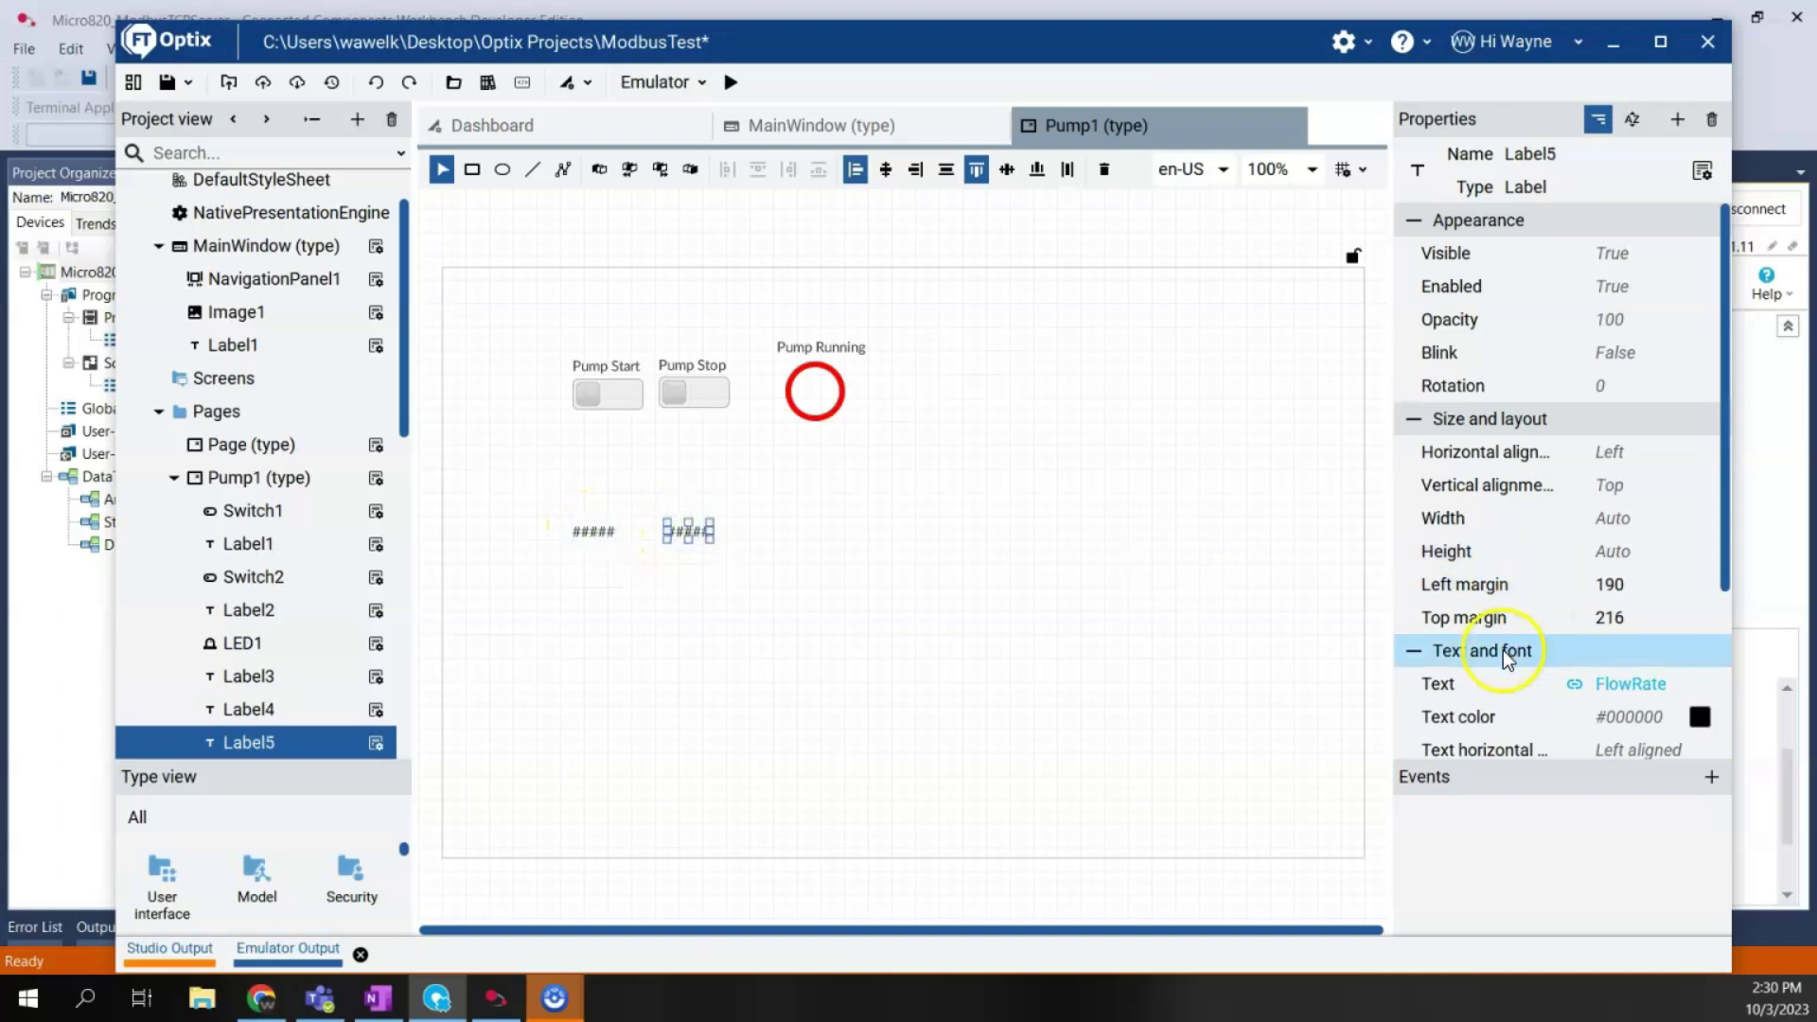
click(1575, 685)
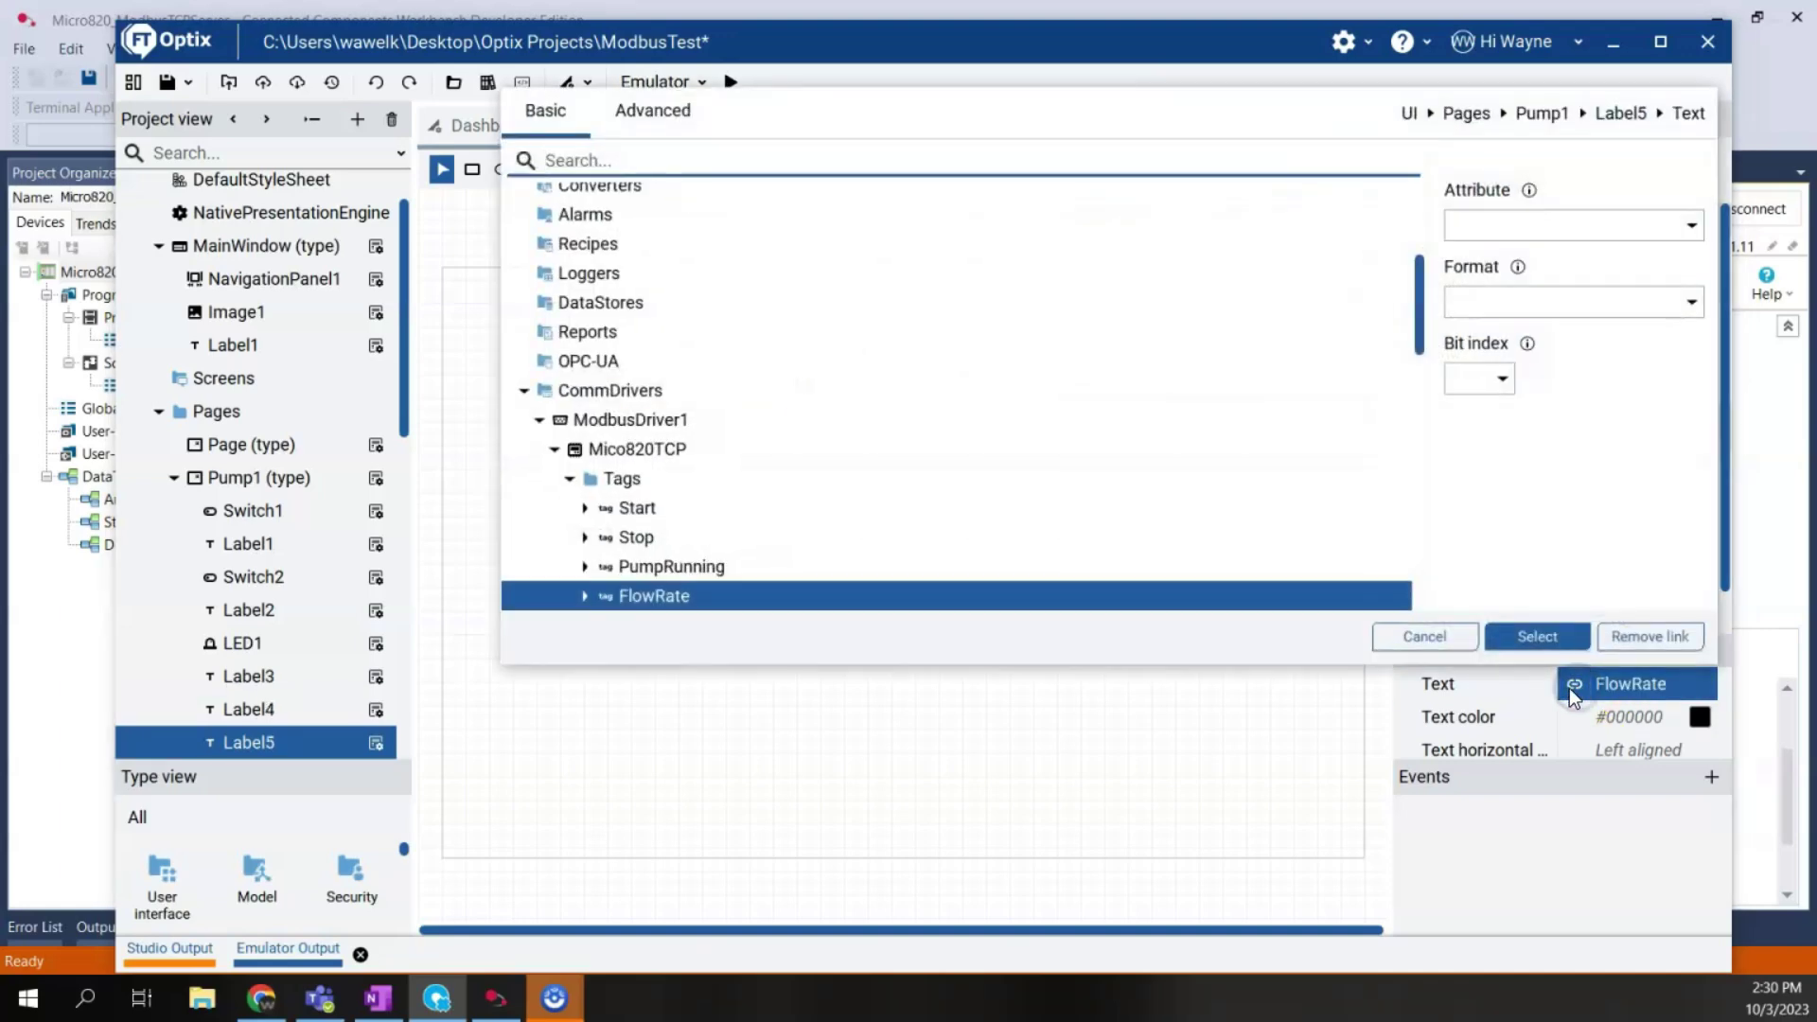
scroll(663, 568, down, 1)
click(663, 578)
click(1533, 639)
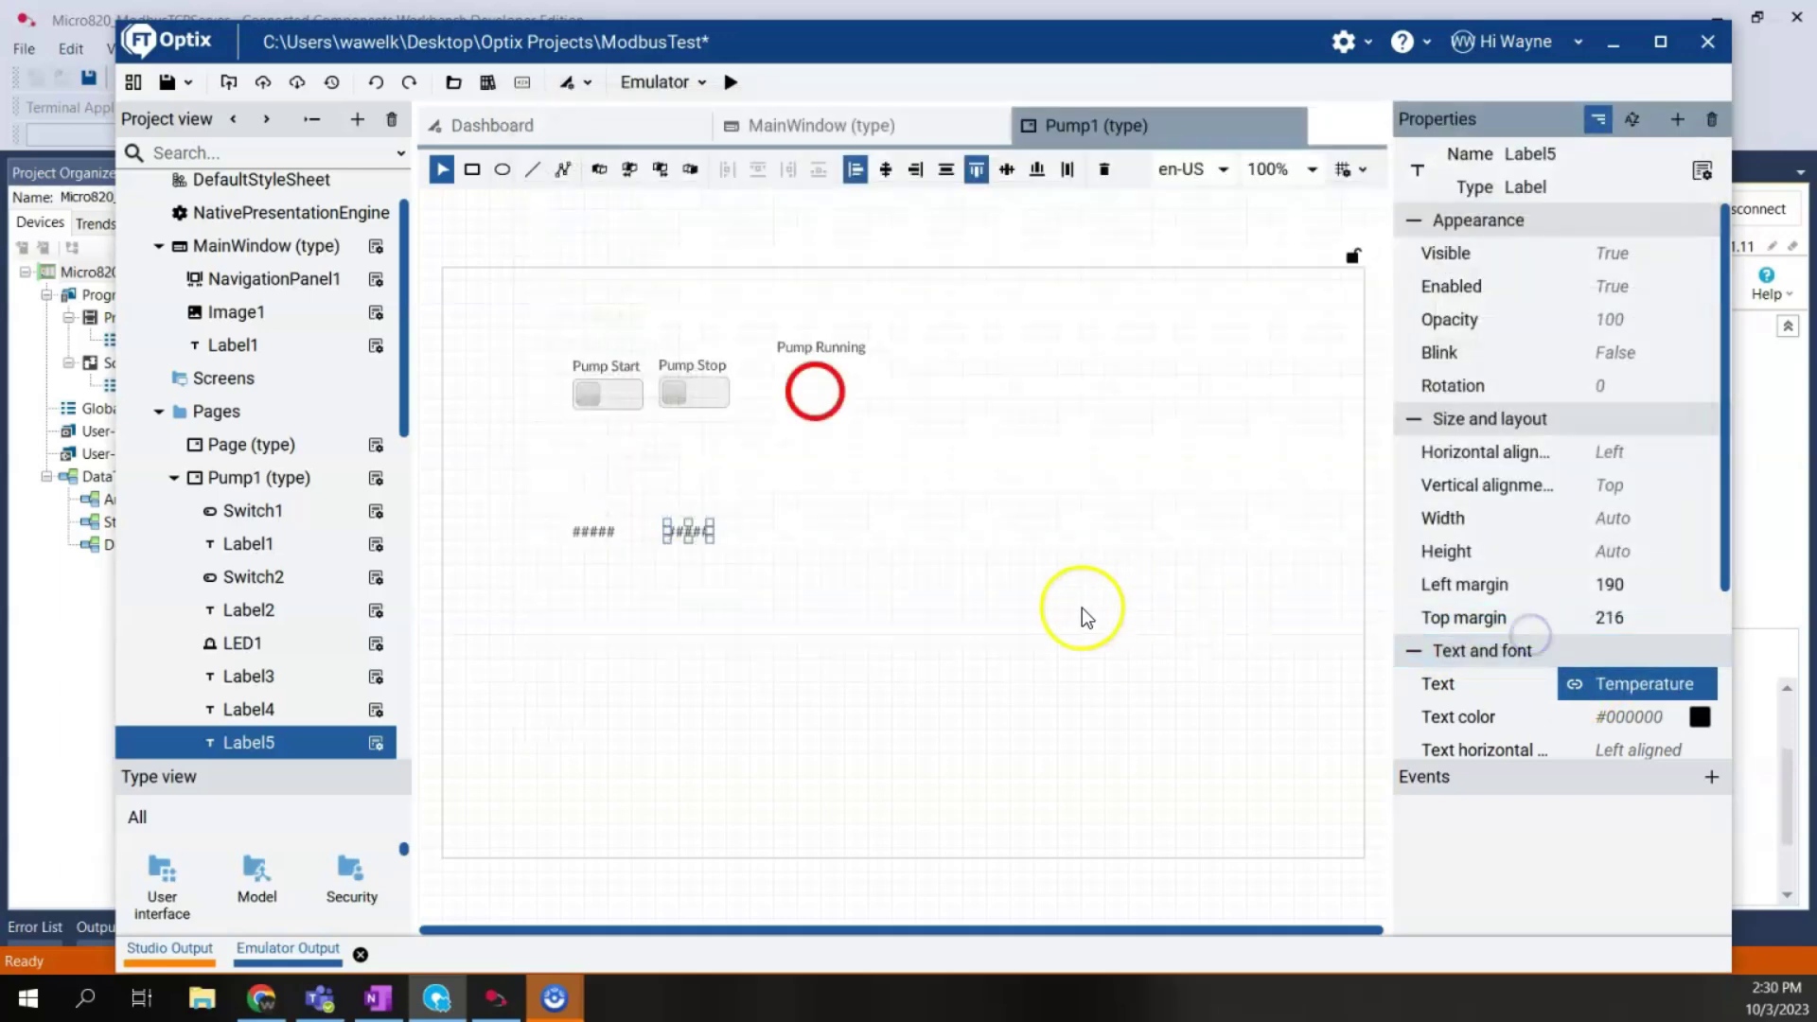
click(1065, 609)
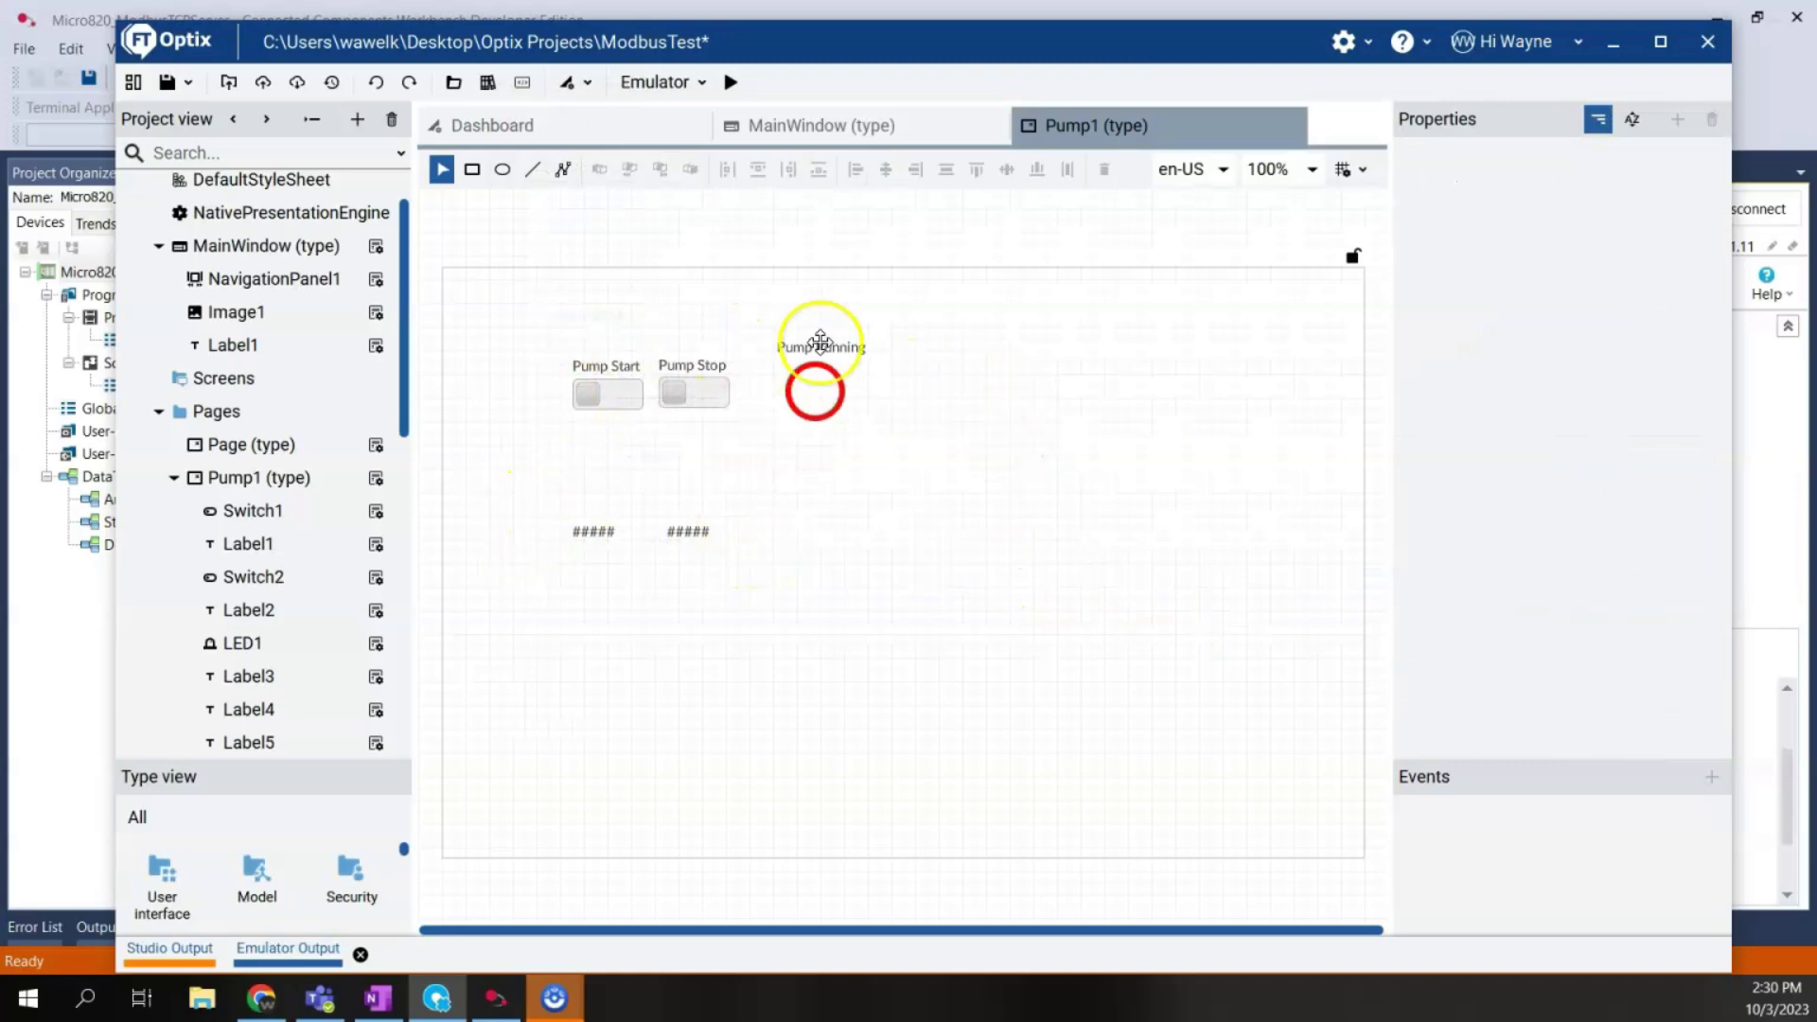
click(524, 272)
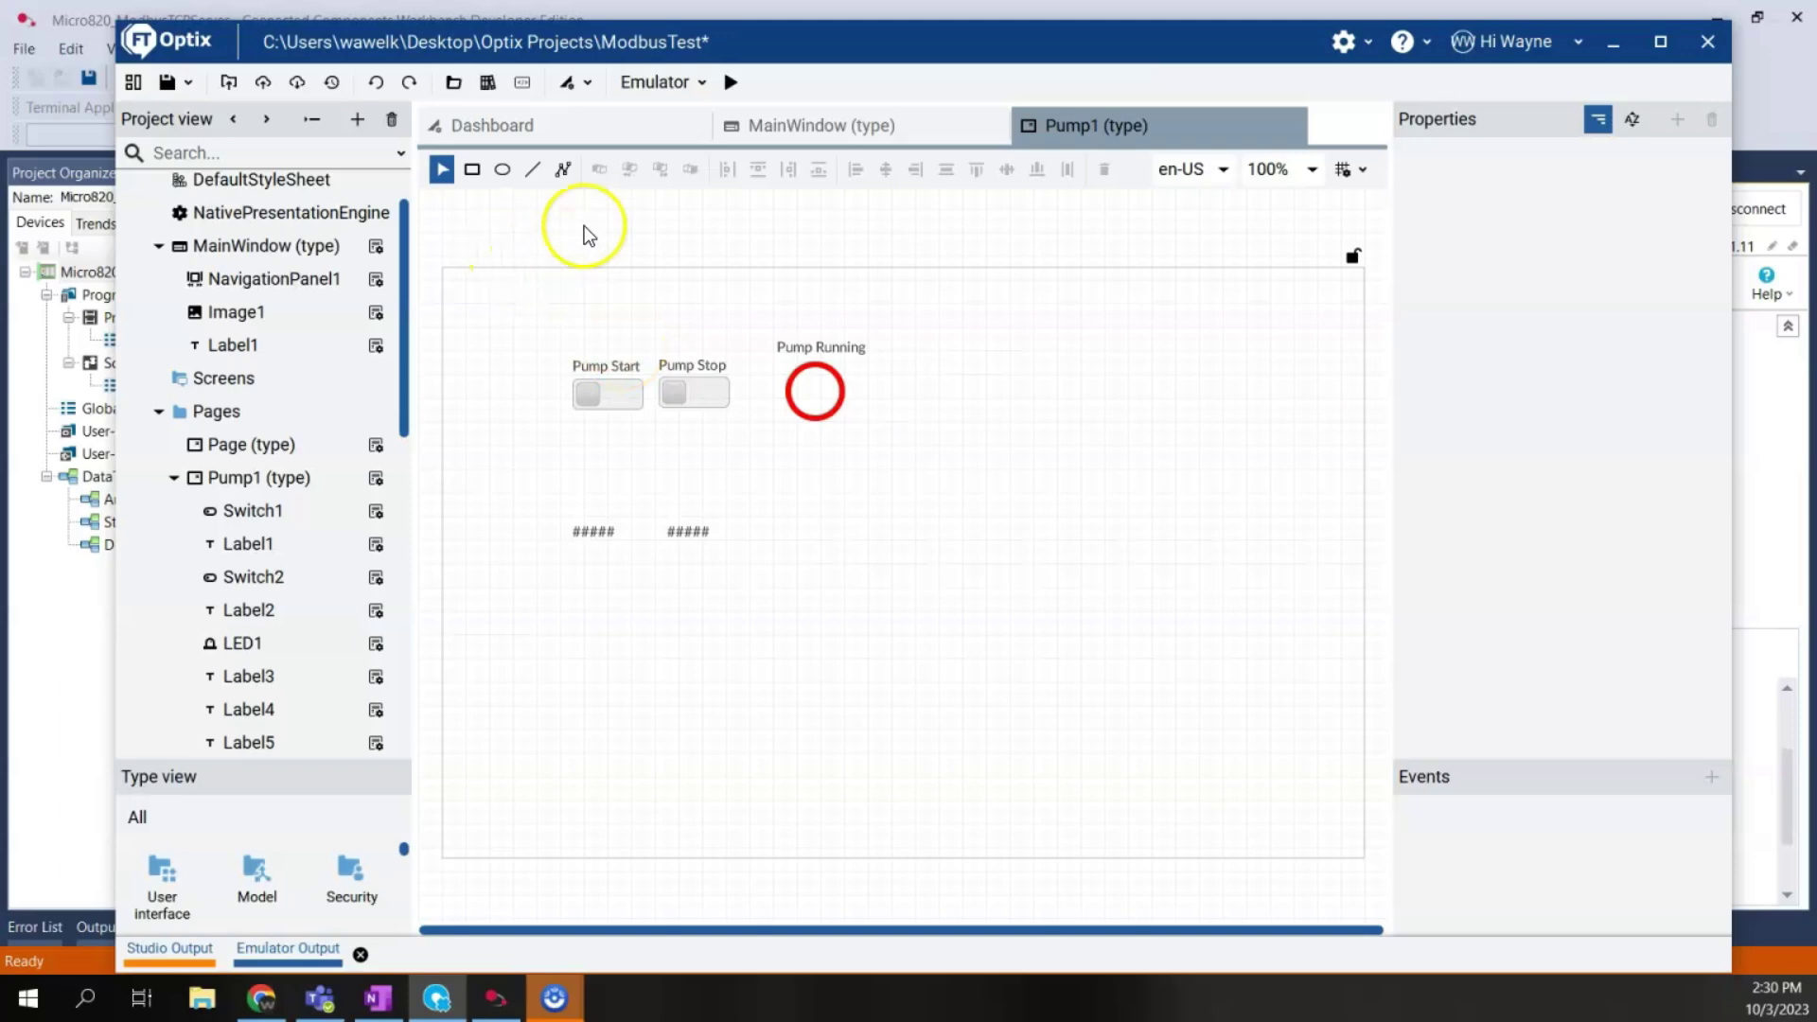
Step: Save the project and run it in the emulator, viewing its Micro820 and Pump1 pages
click(167, 82)
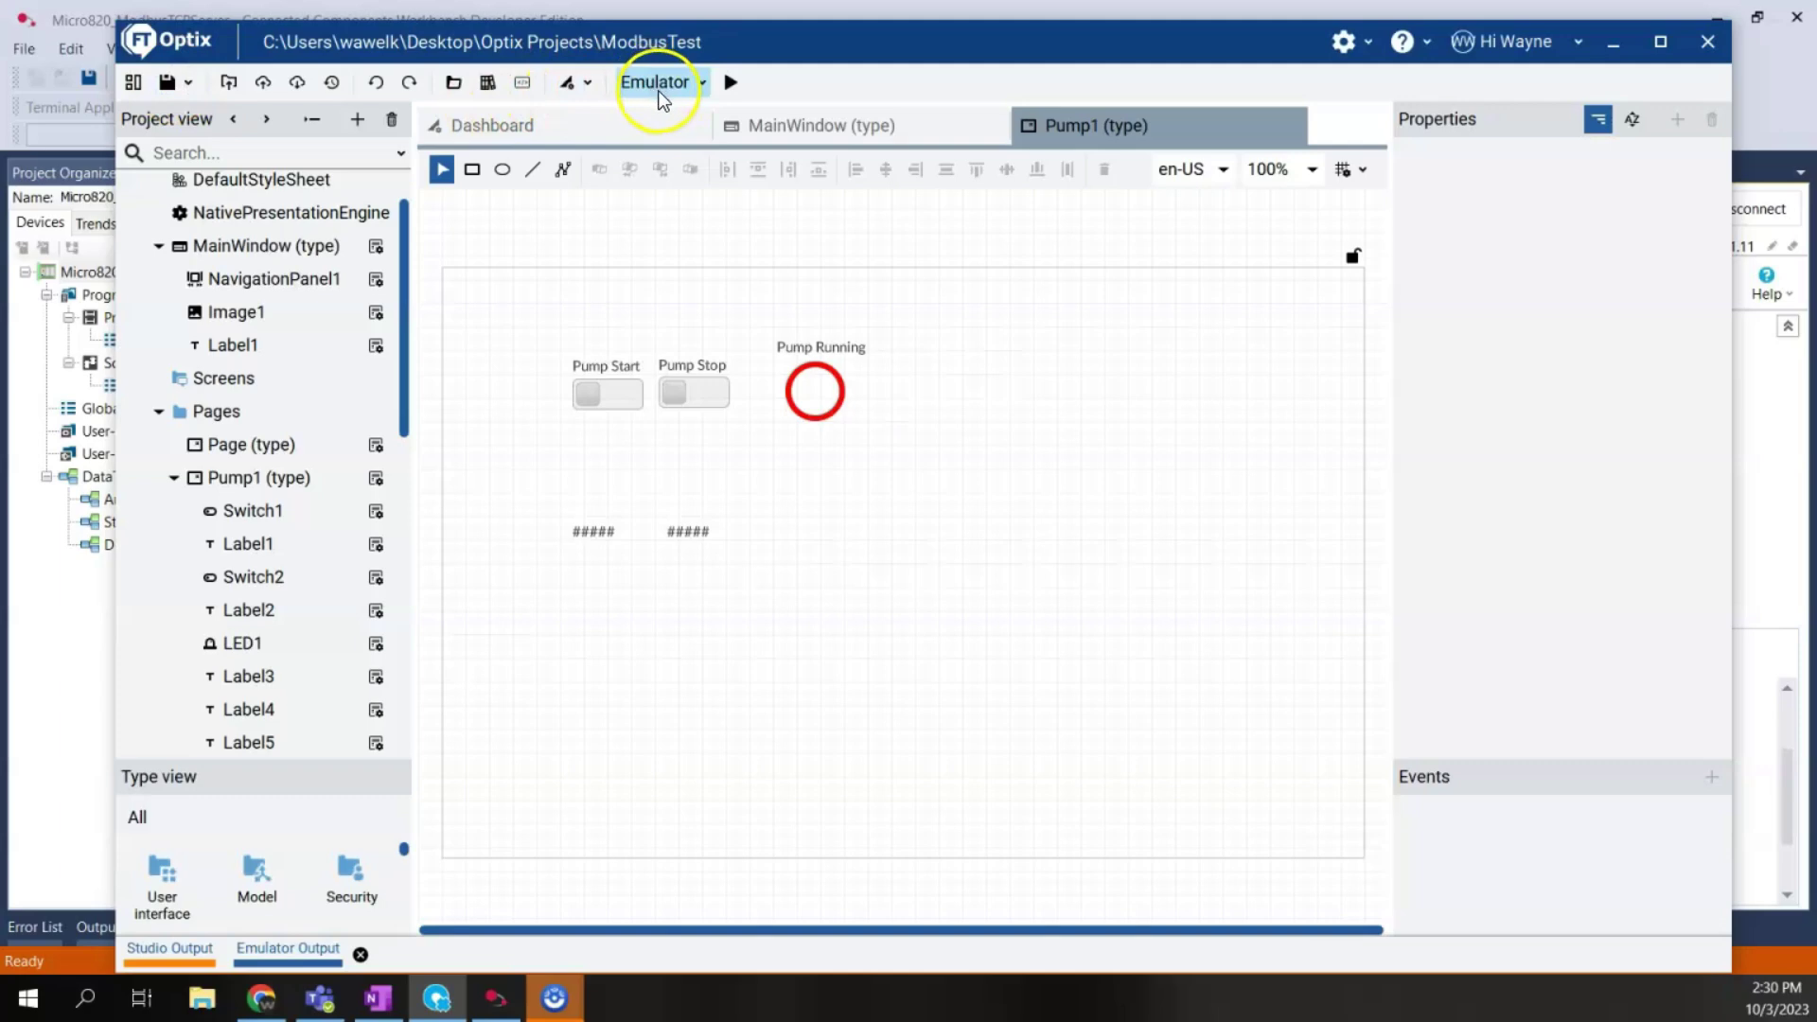
click(730, 85)
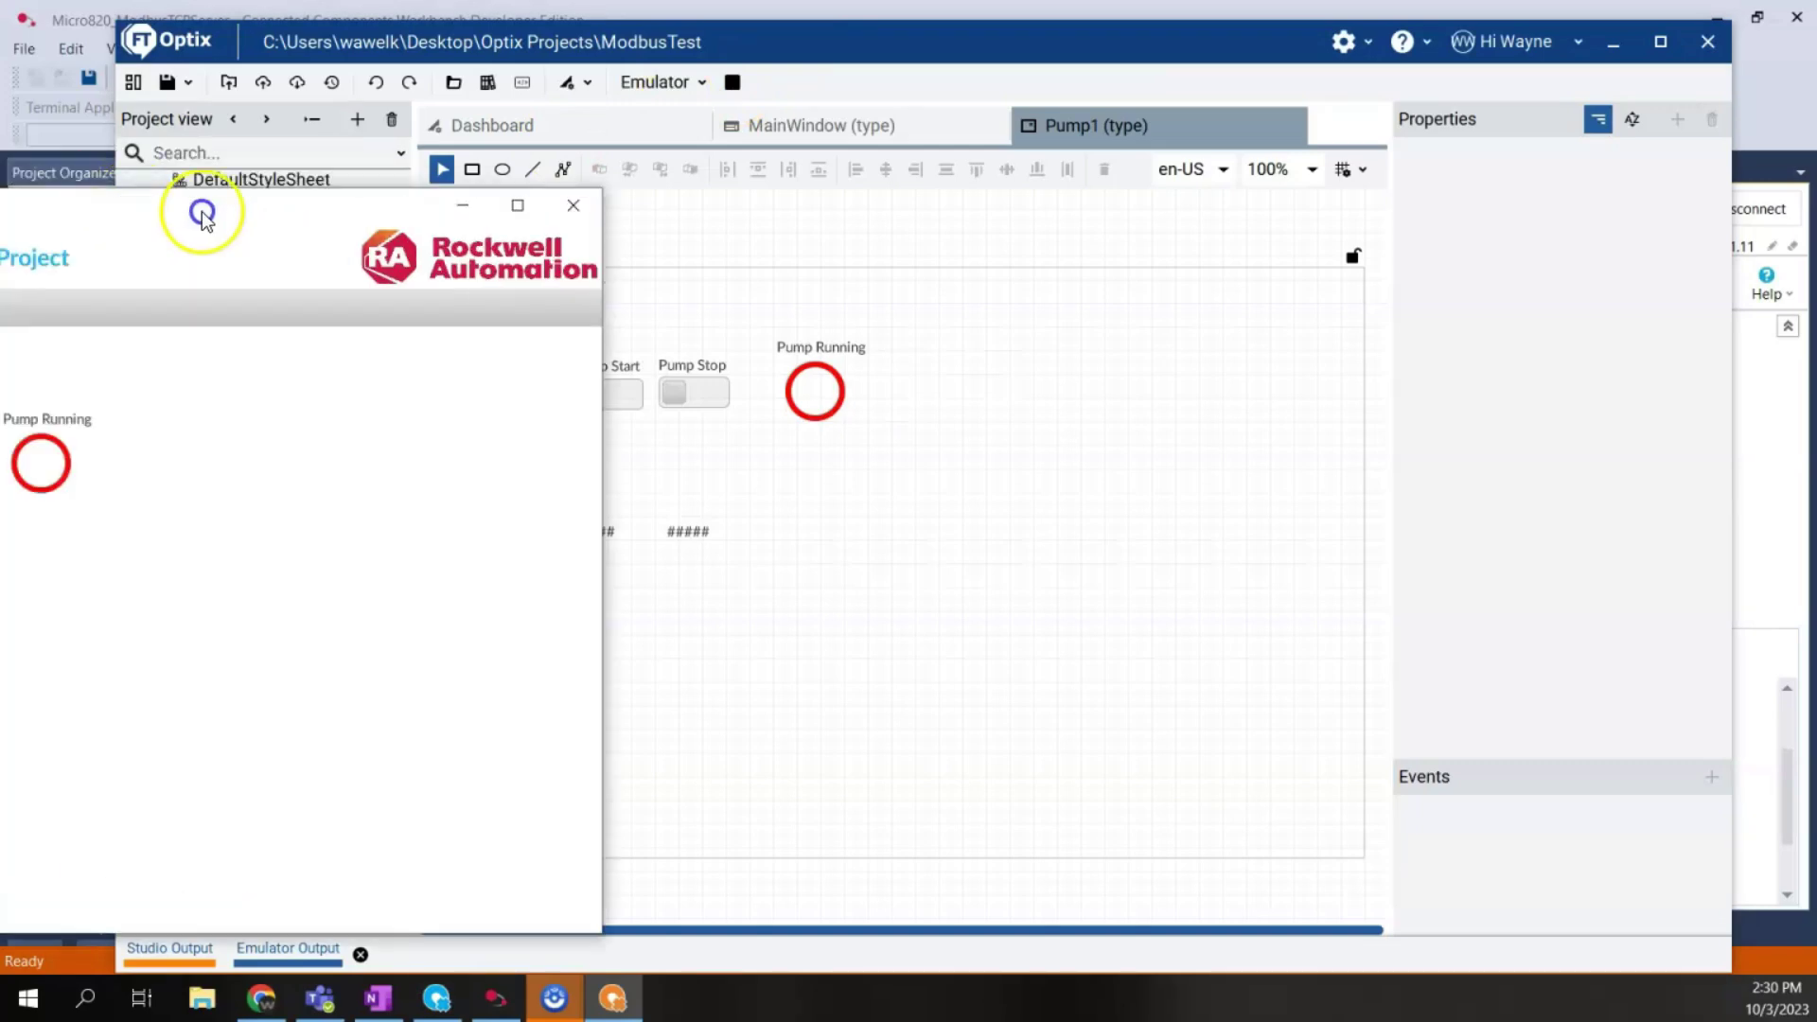
drag(739, 185, 599, 130)
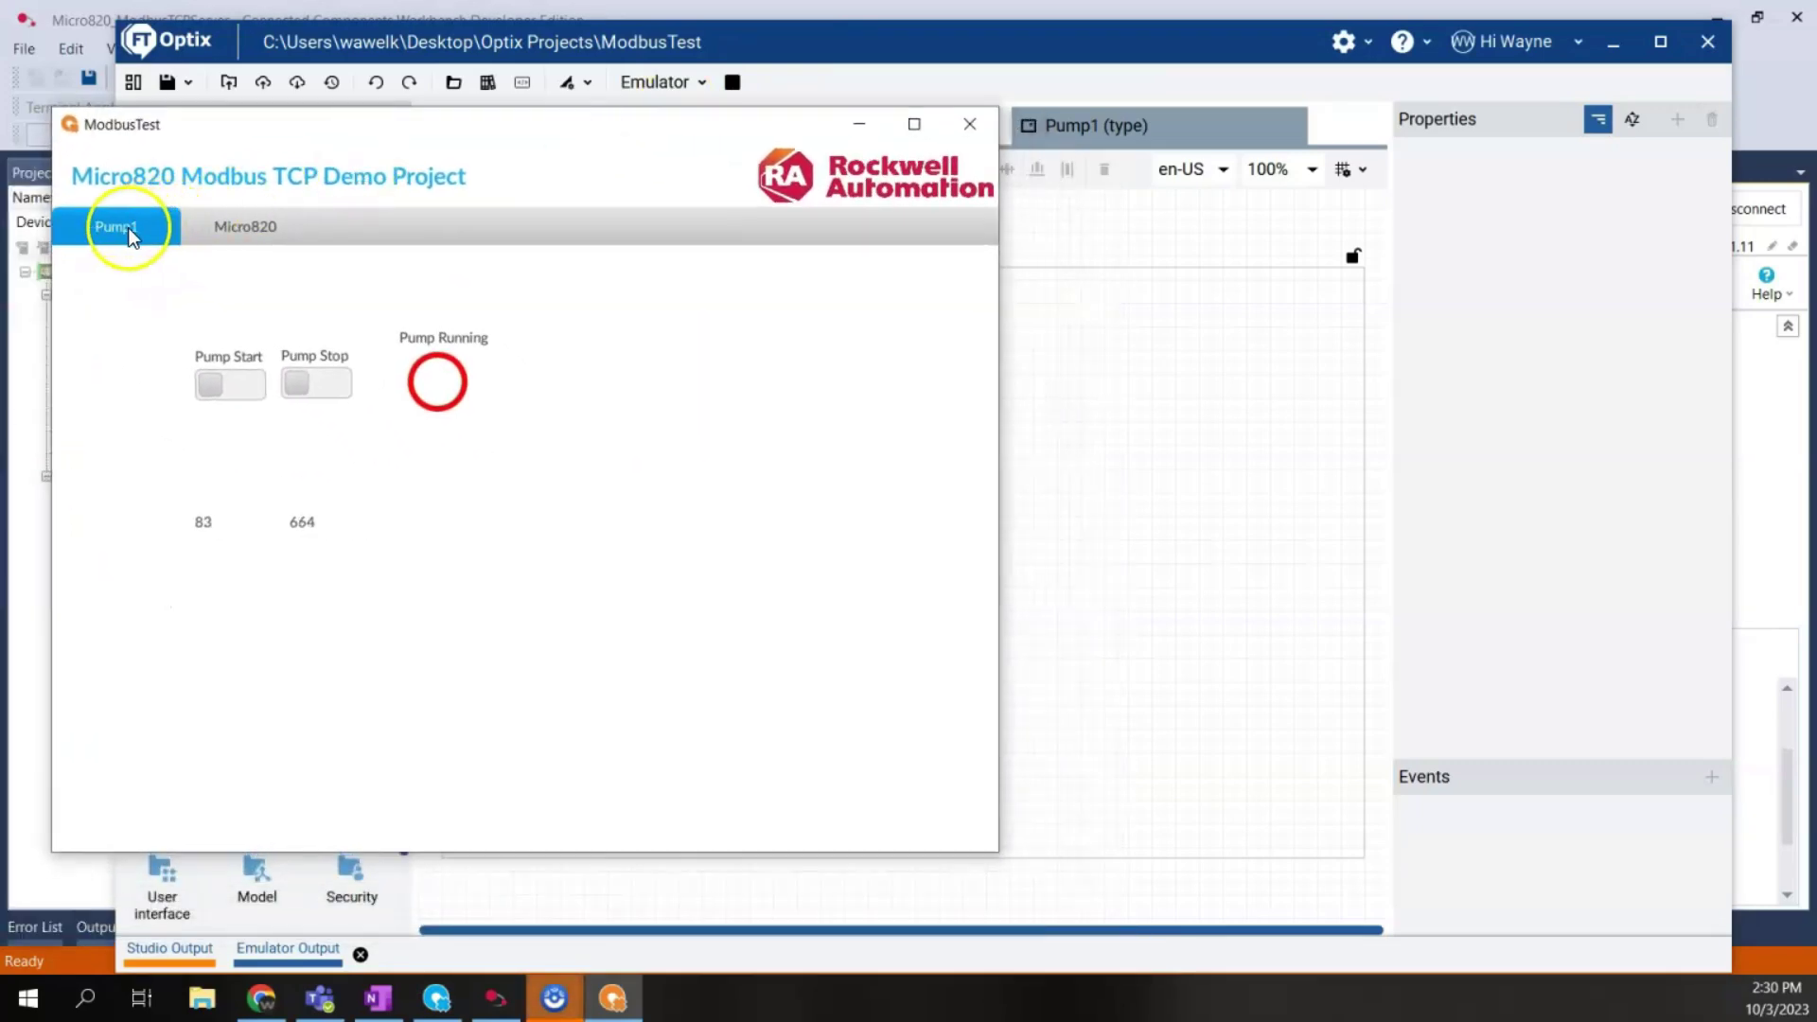
click(229, 229)
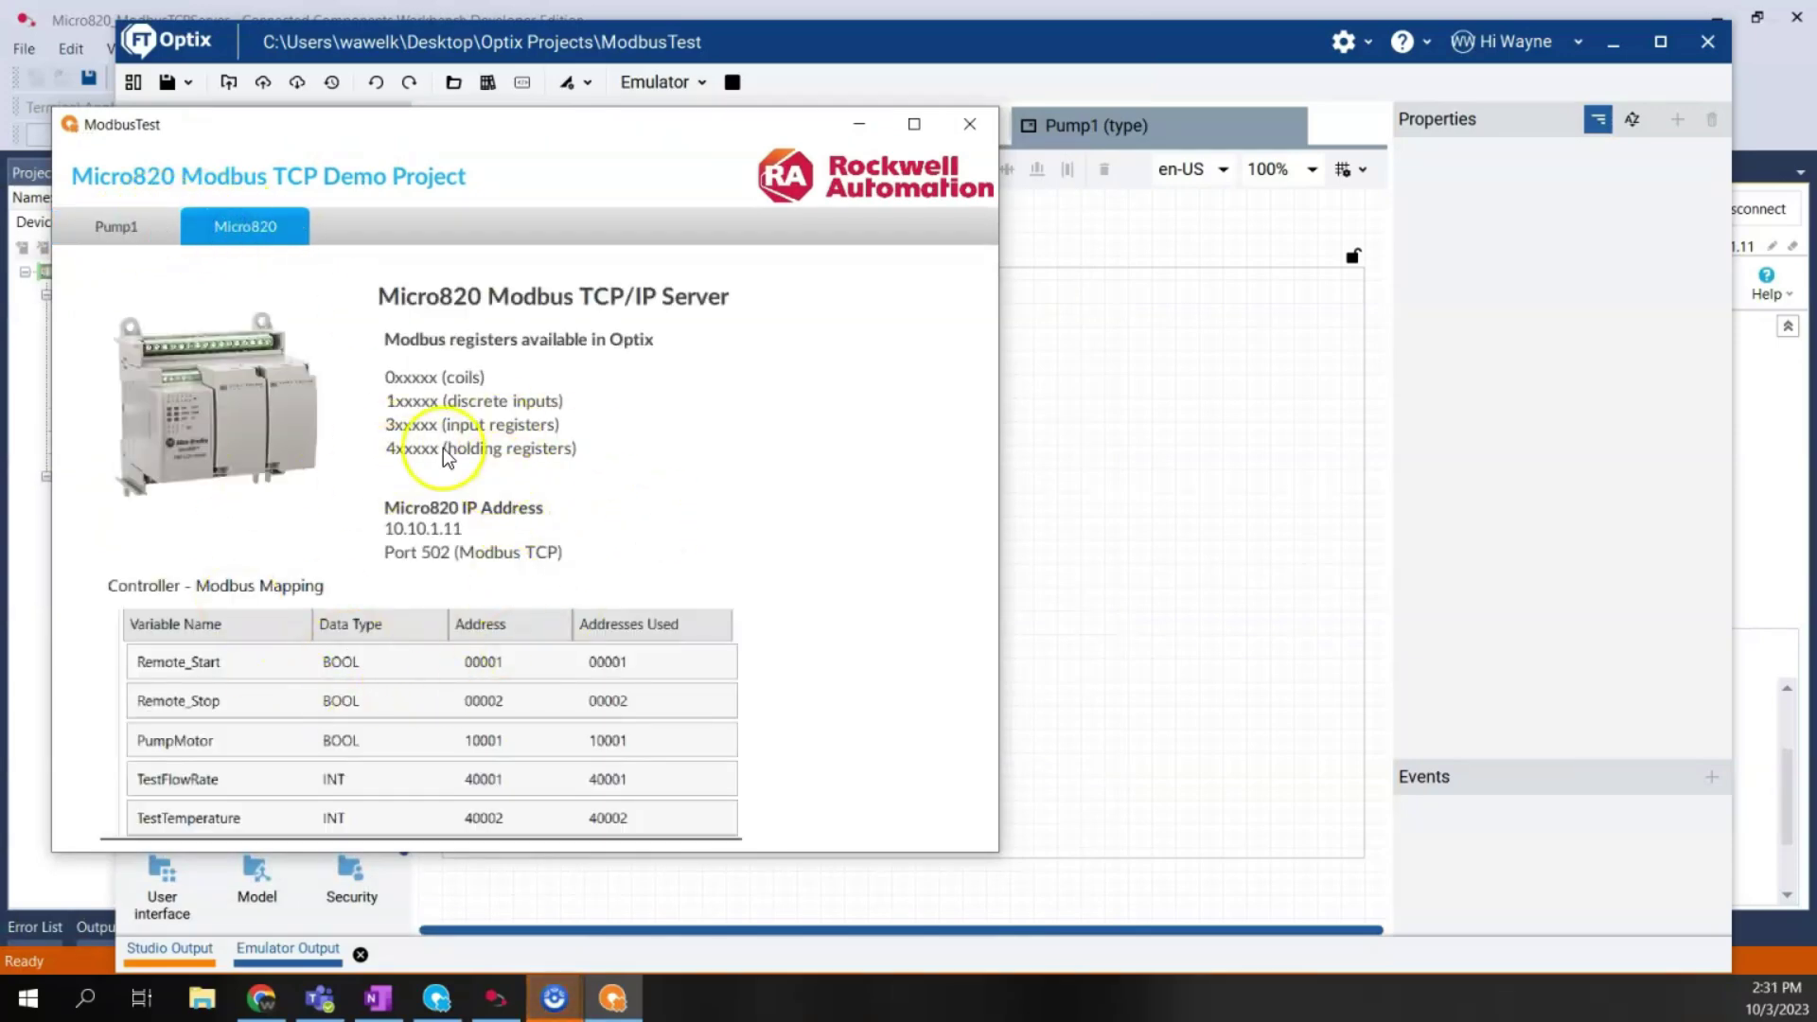
click(125, 227)
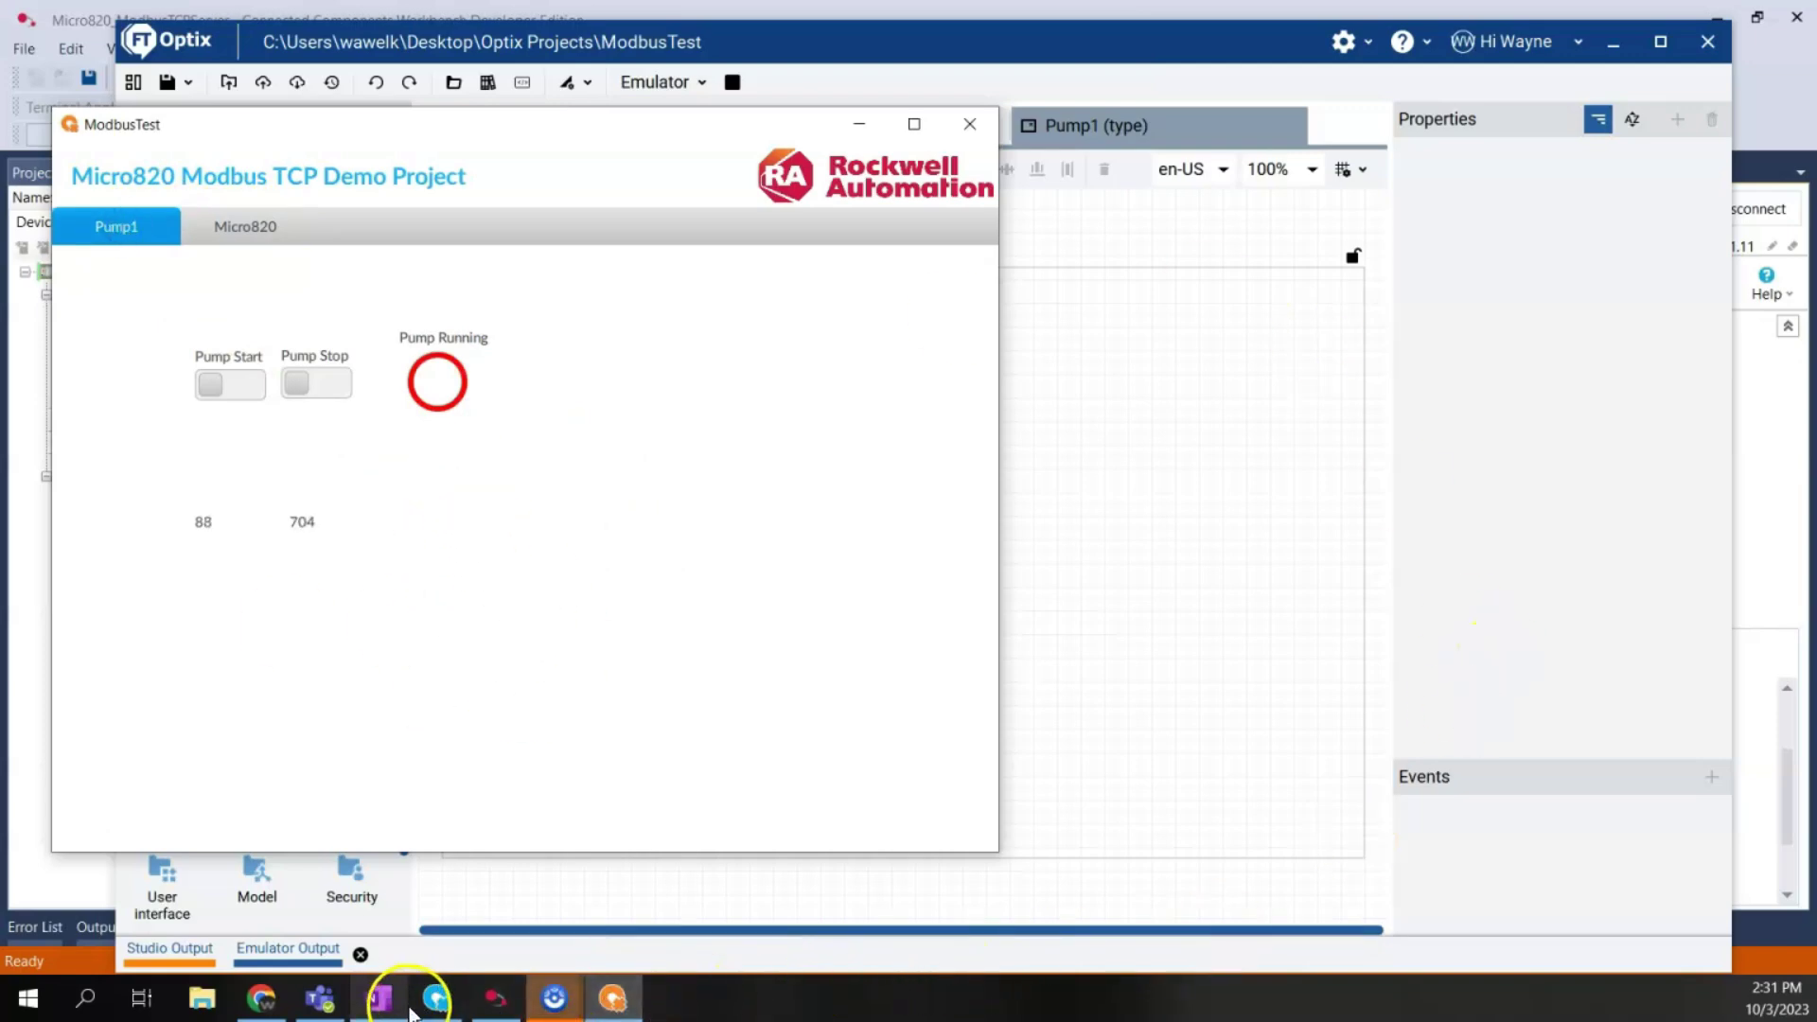
Step: Switch to Connected Components Workbench and compare the Prog1 ladder values with the labels in the running ModbusTest window
click(496, 1001)
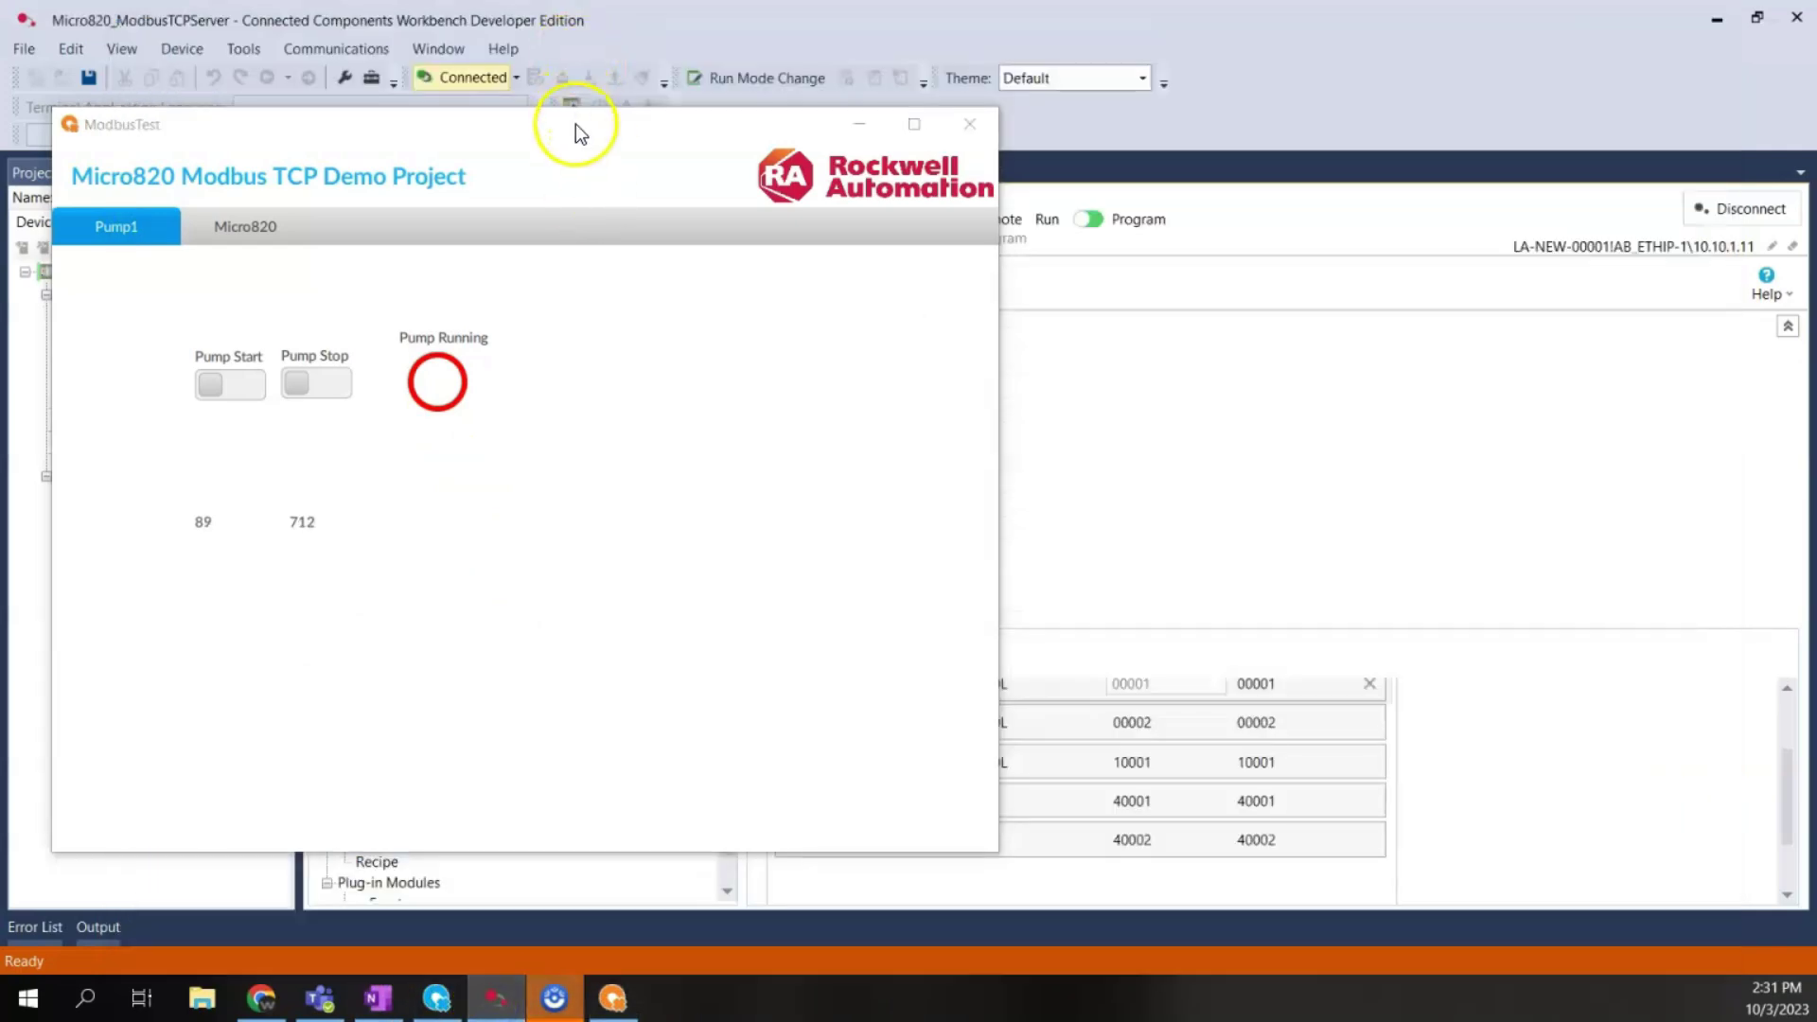
drag(581, 129, 582, 191)
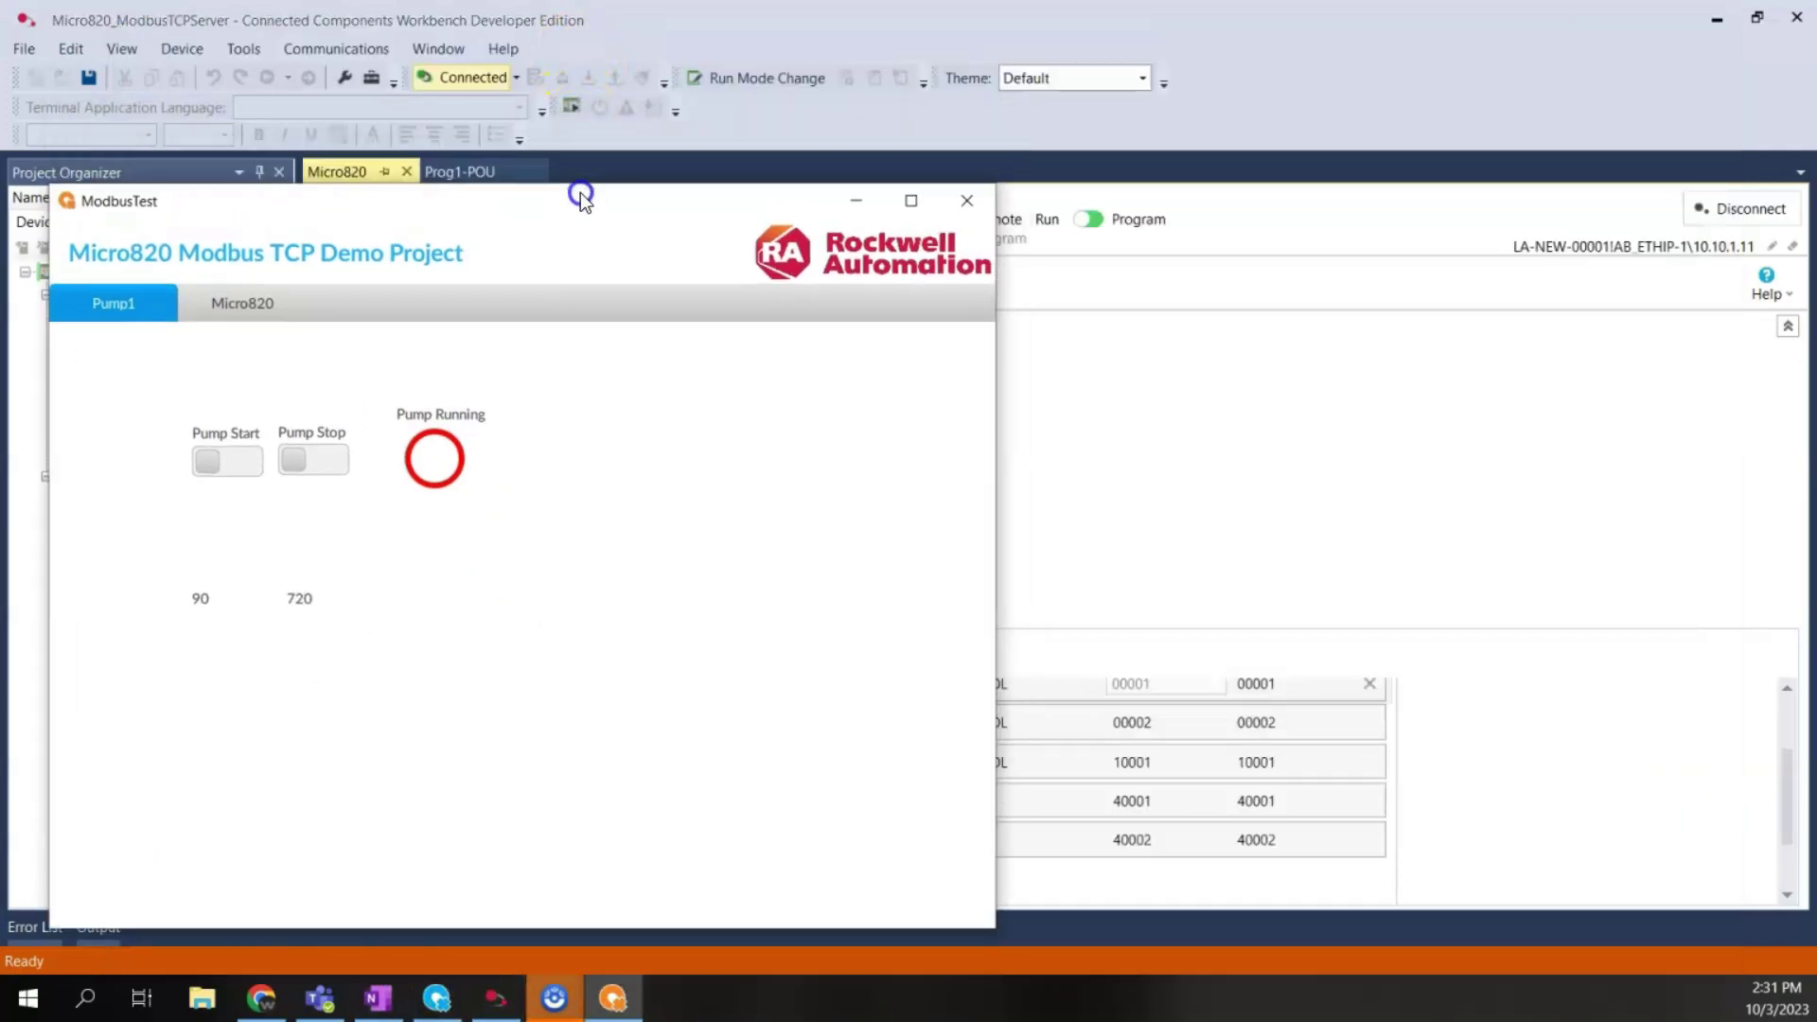
drag(729, 193, 822, 542)
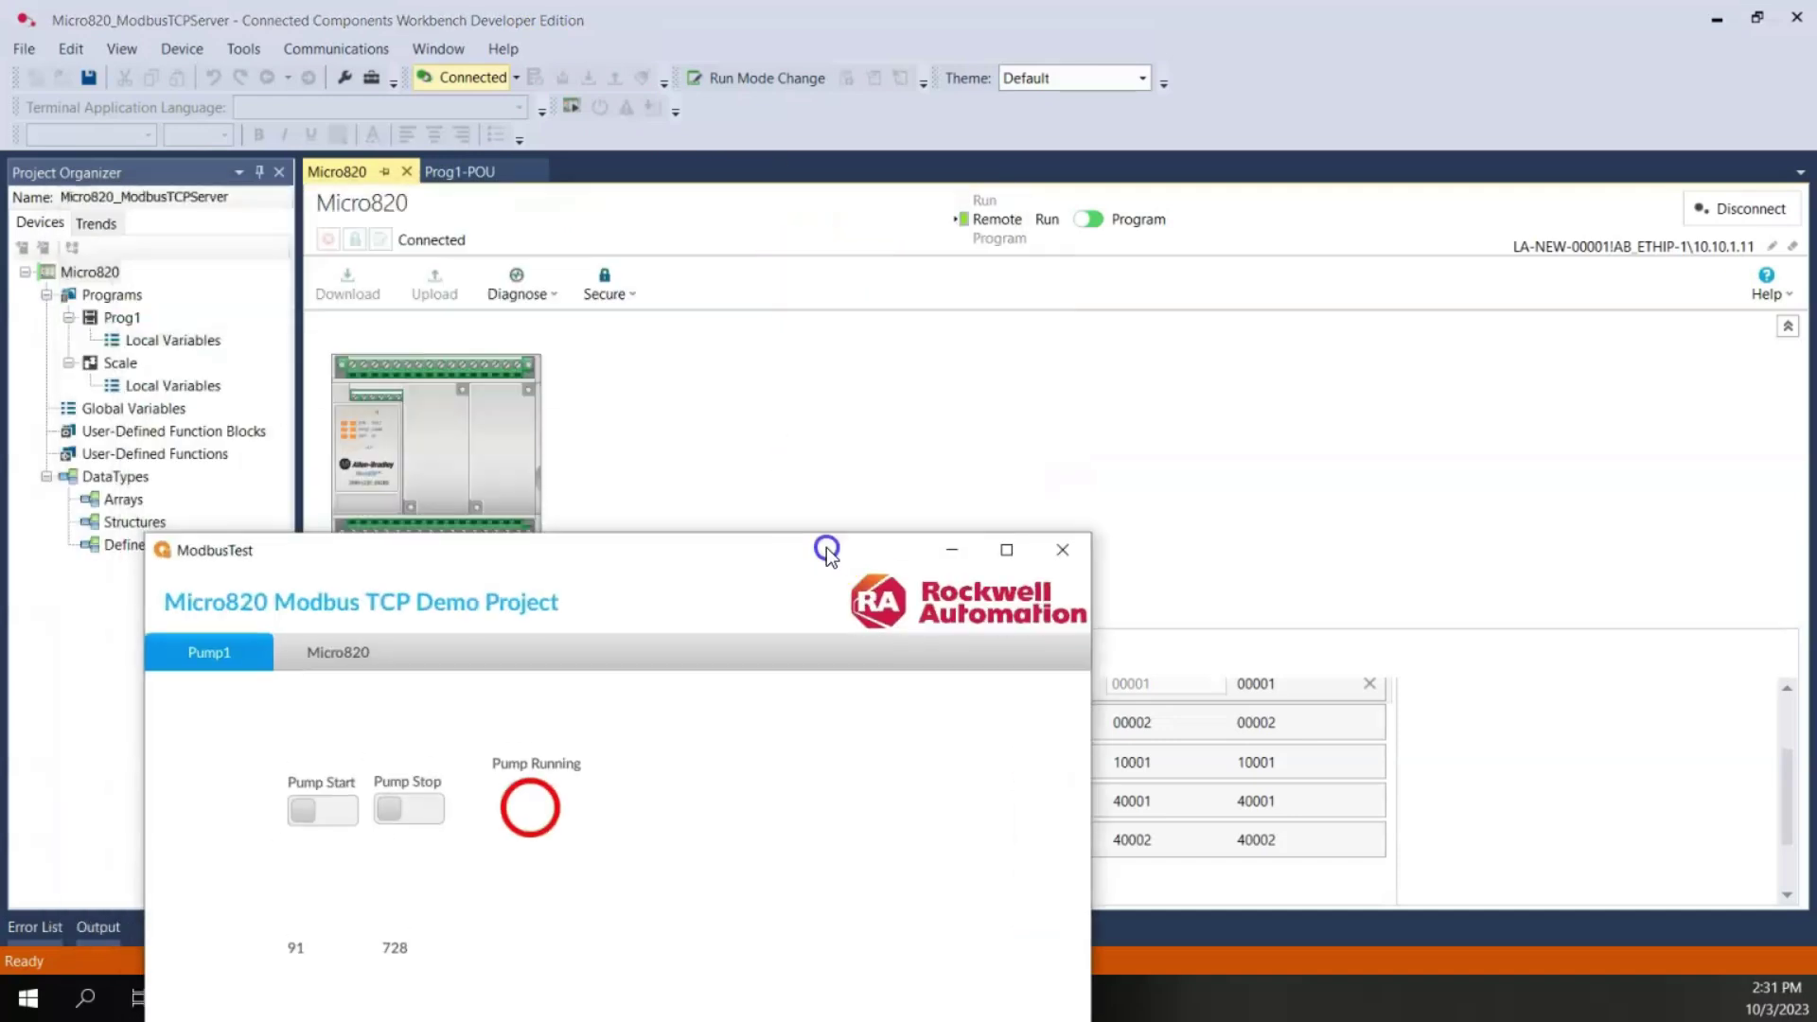
click(471, 170)
drag(629, 547, 603, 396)
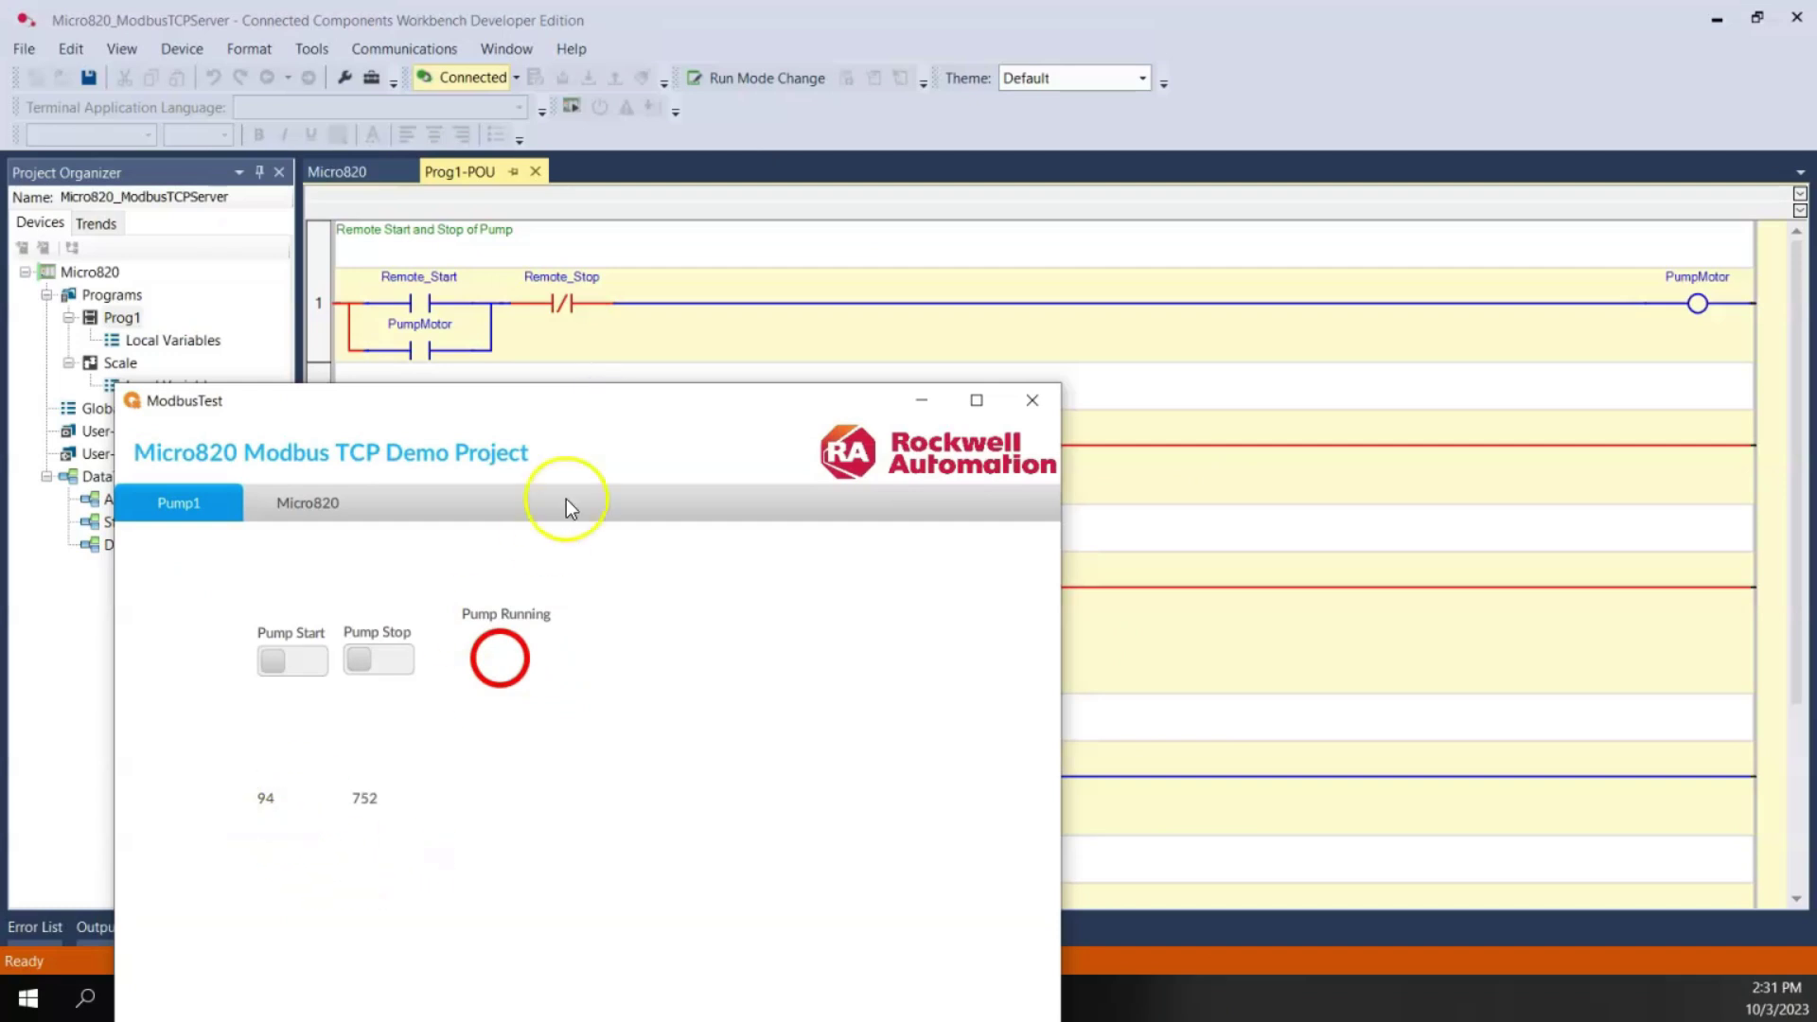
drag(611, 417, 1283, 186)
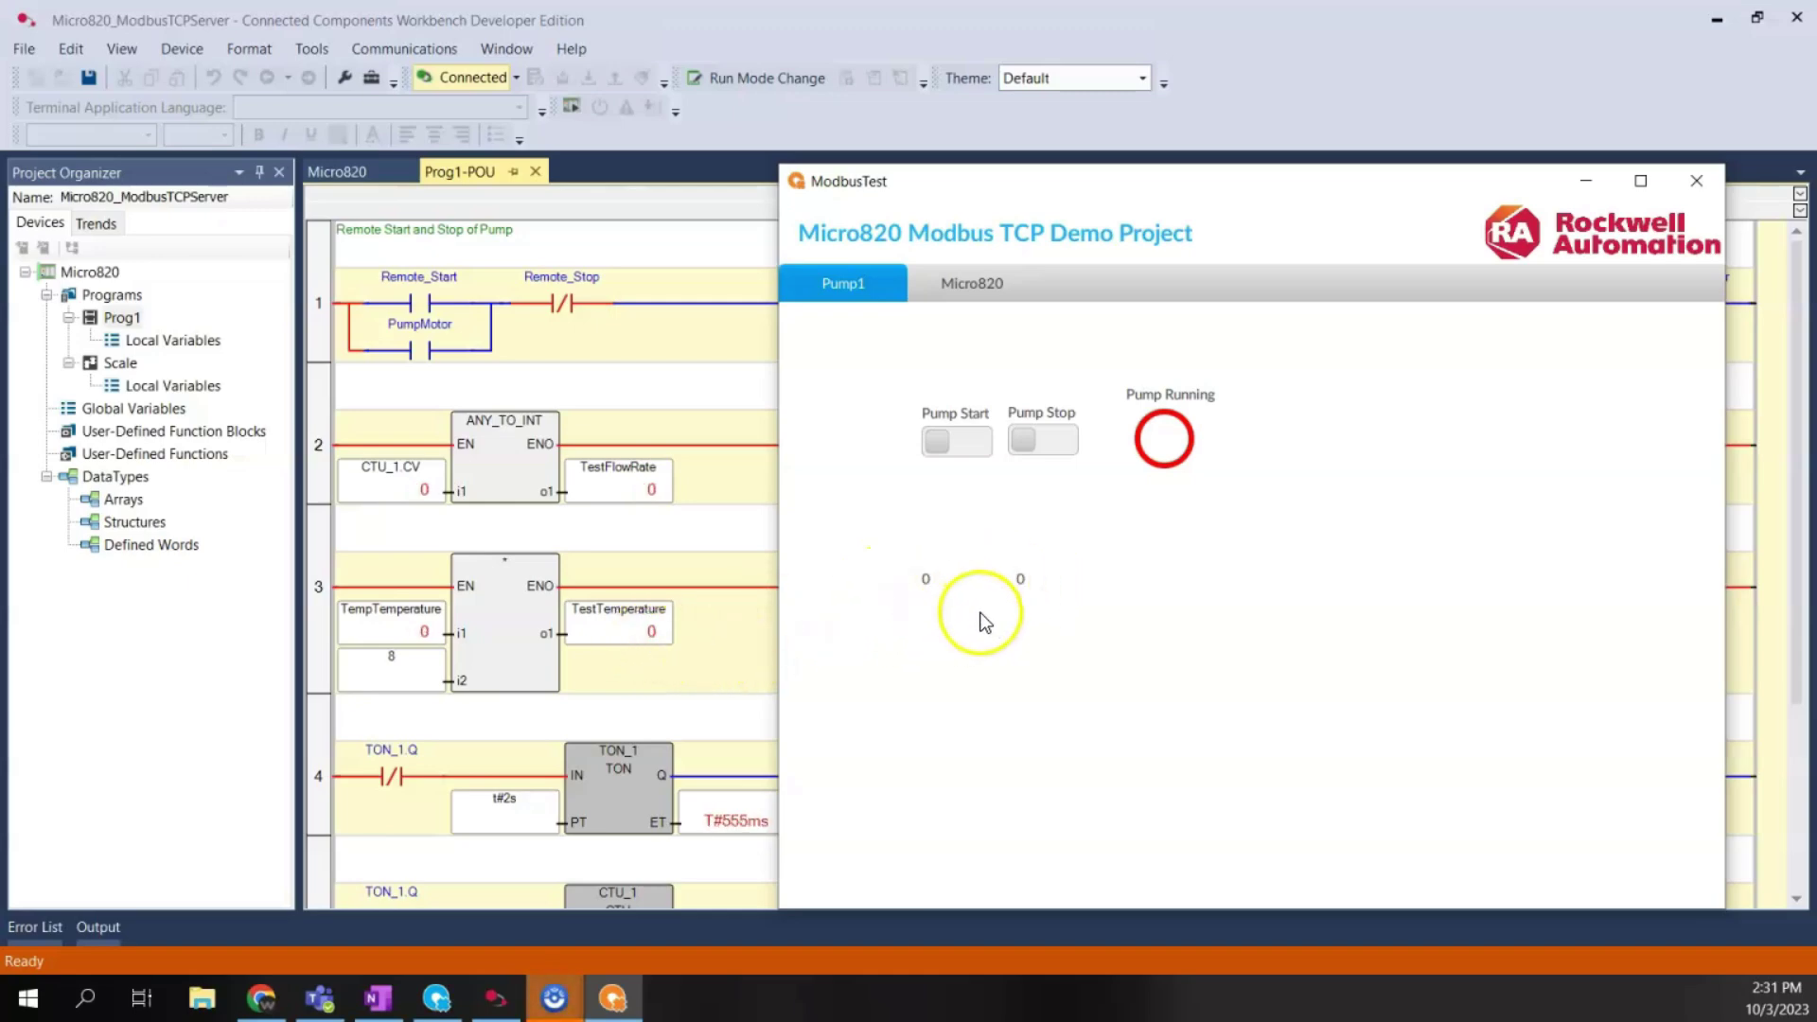
drag(1088, 197, 831, 378)
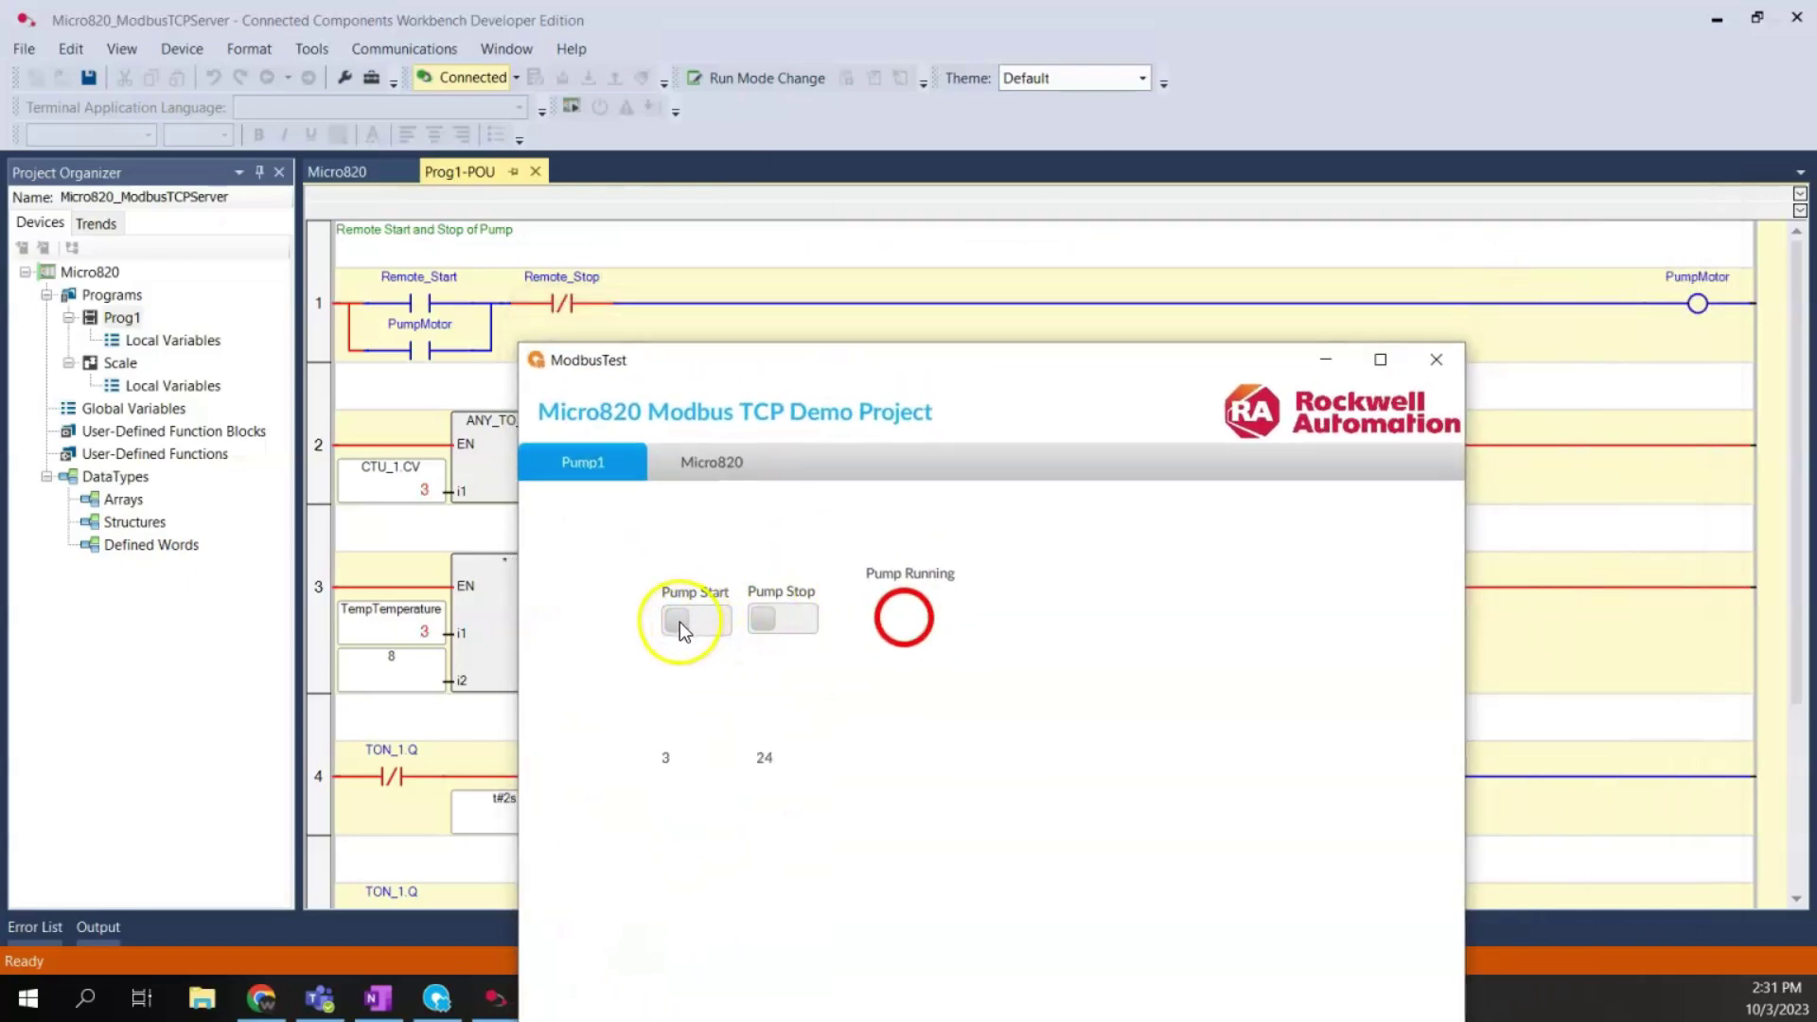
Step: Test the Pump Start and Pump Stop switches in the running project by turning each one on and back off
click(705, 625)
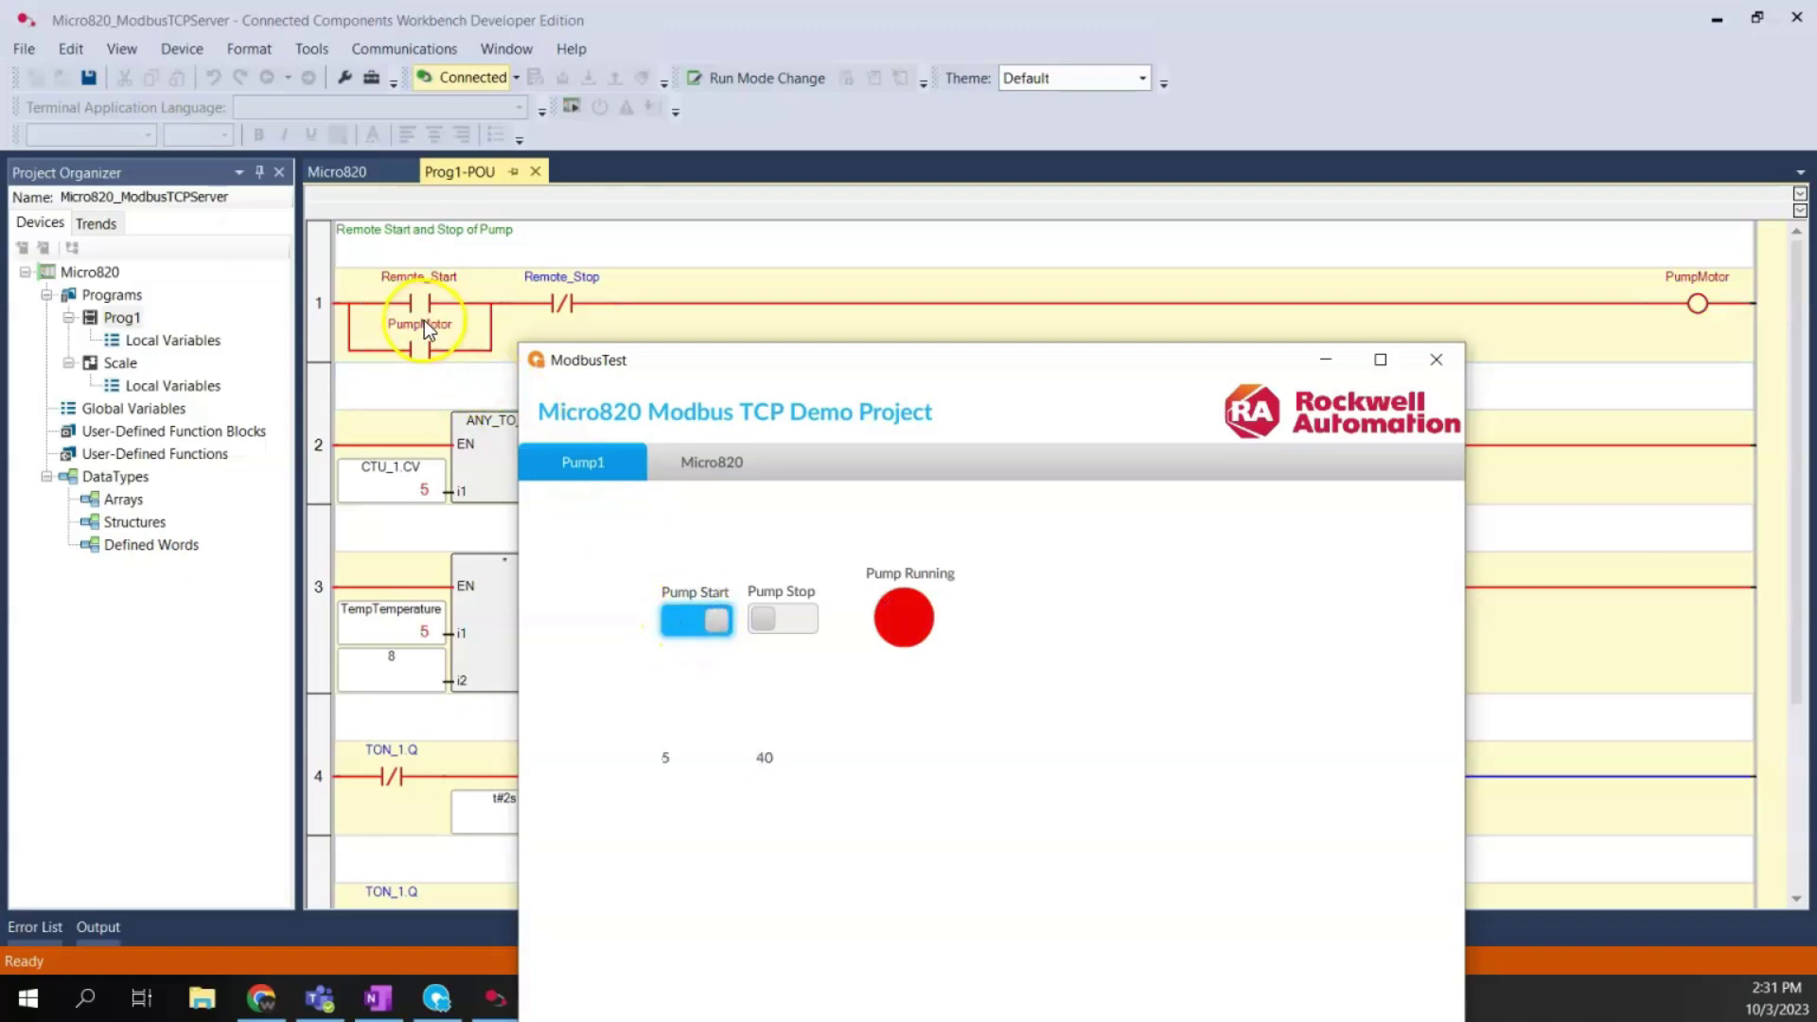
click(709, 621)
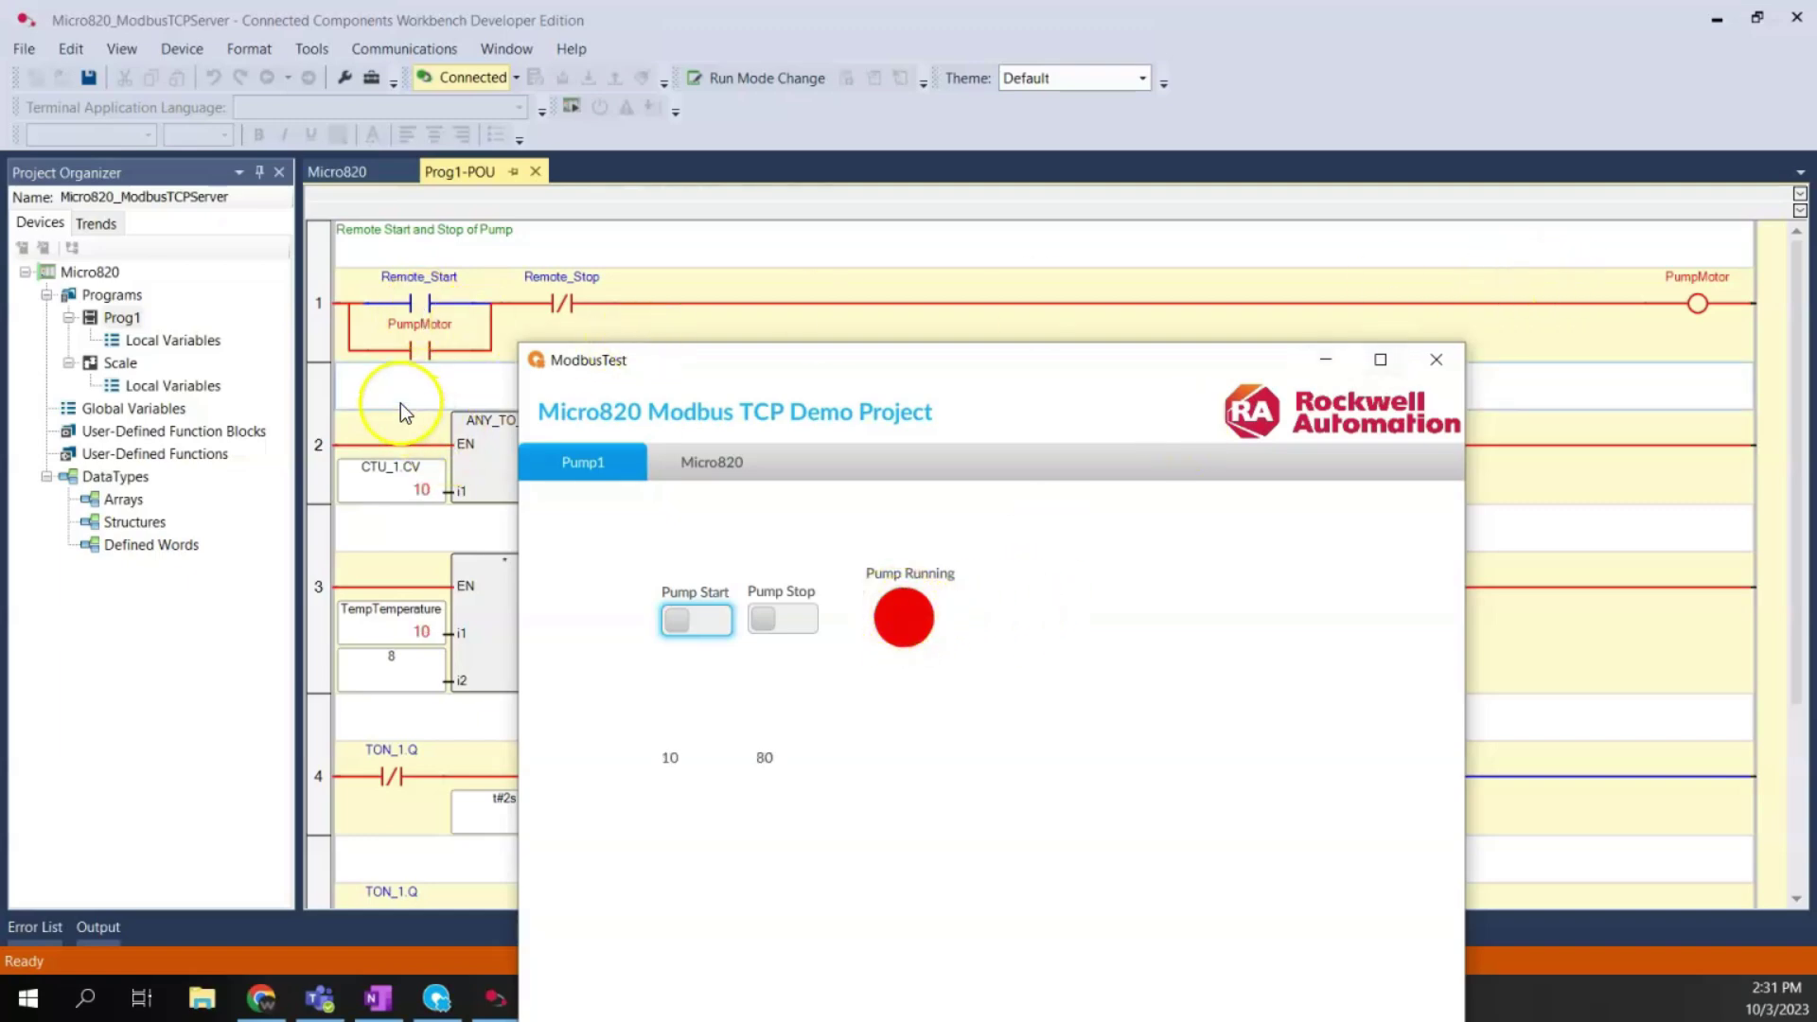
click(770, 621)
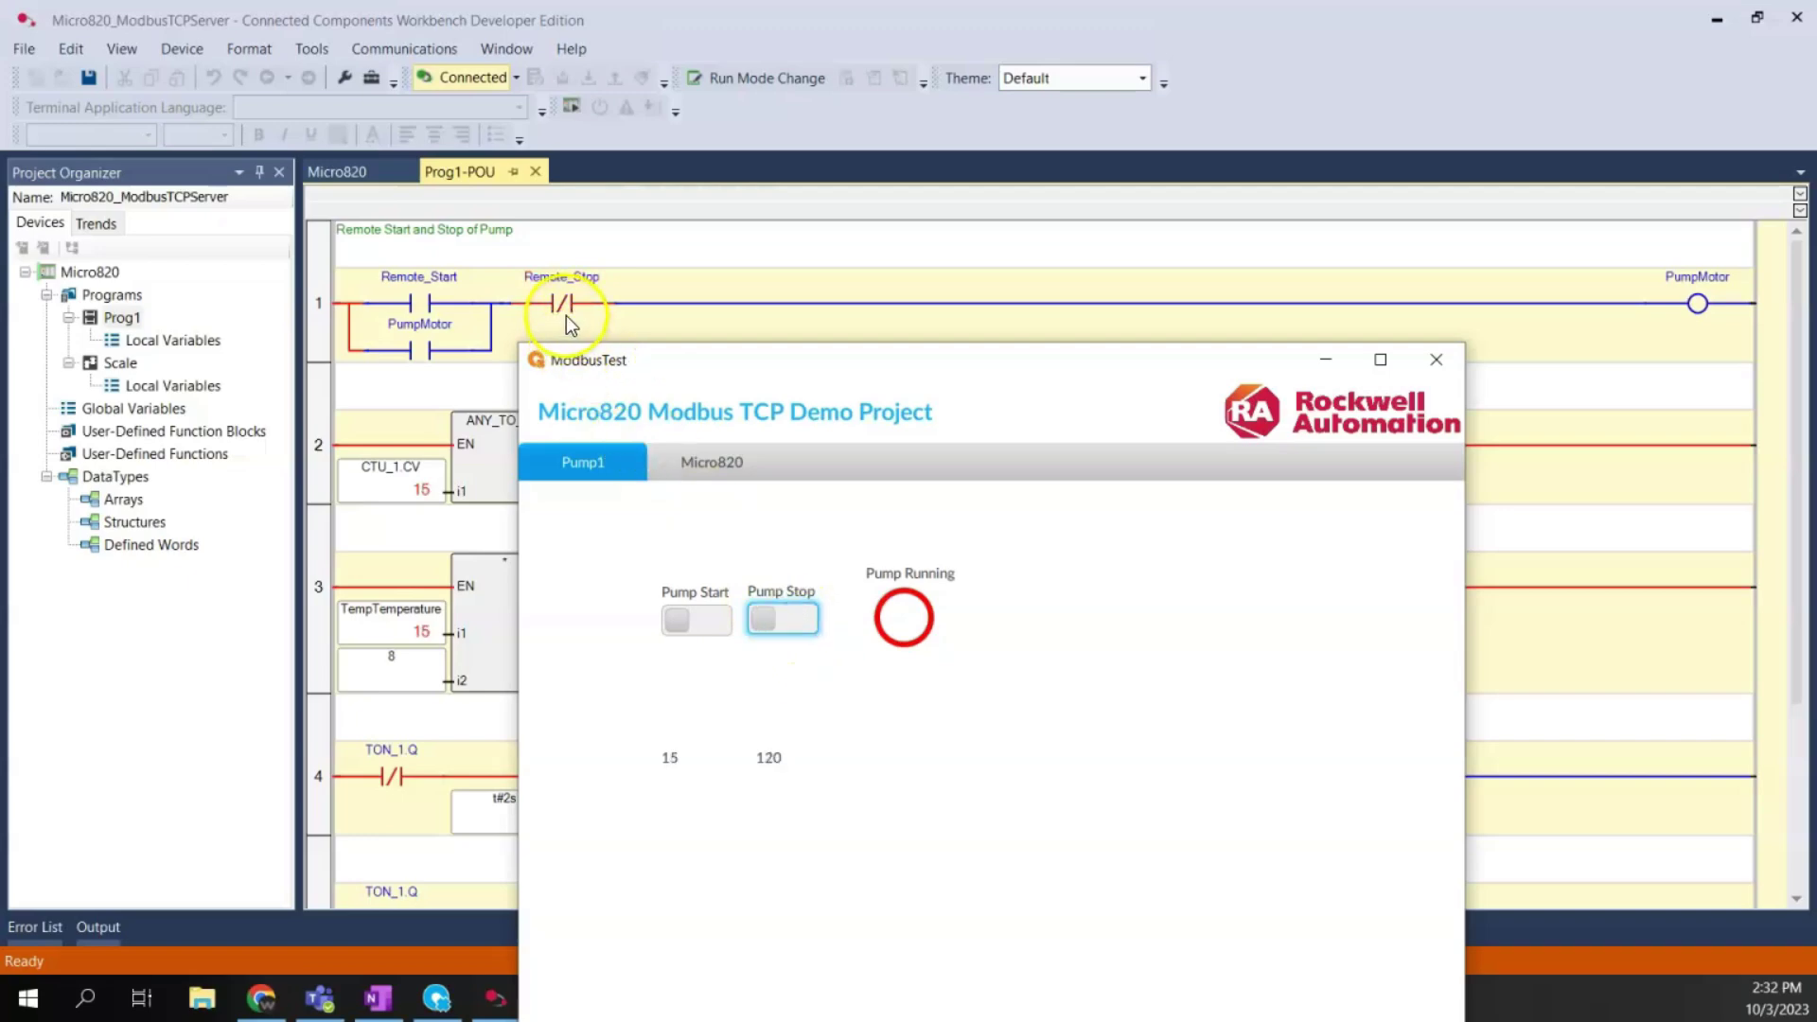
drag(698, 363, 462, 186)
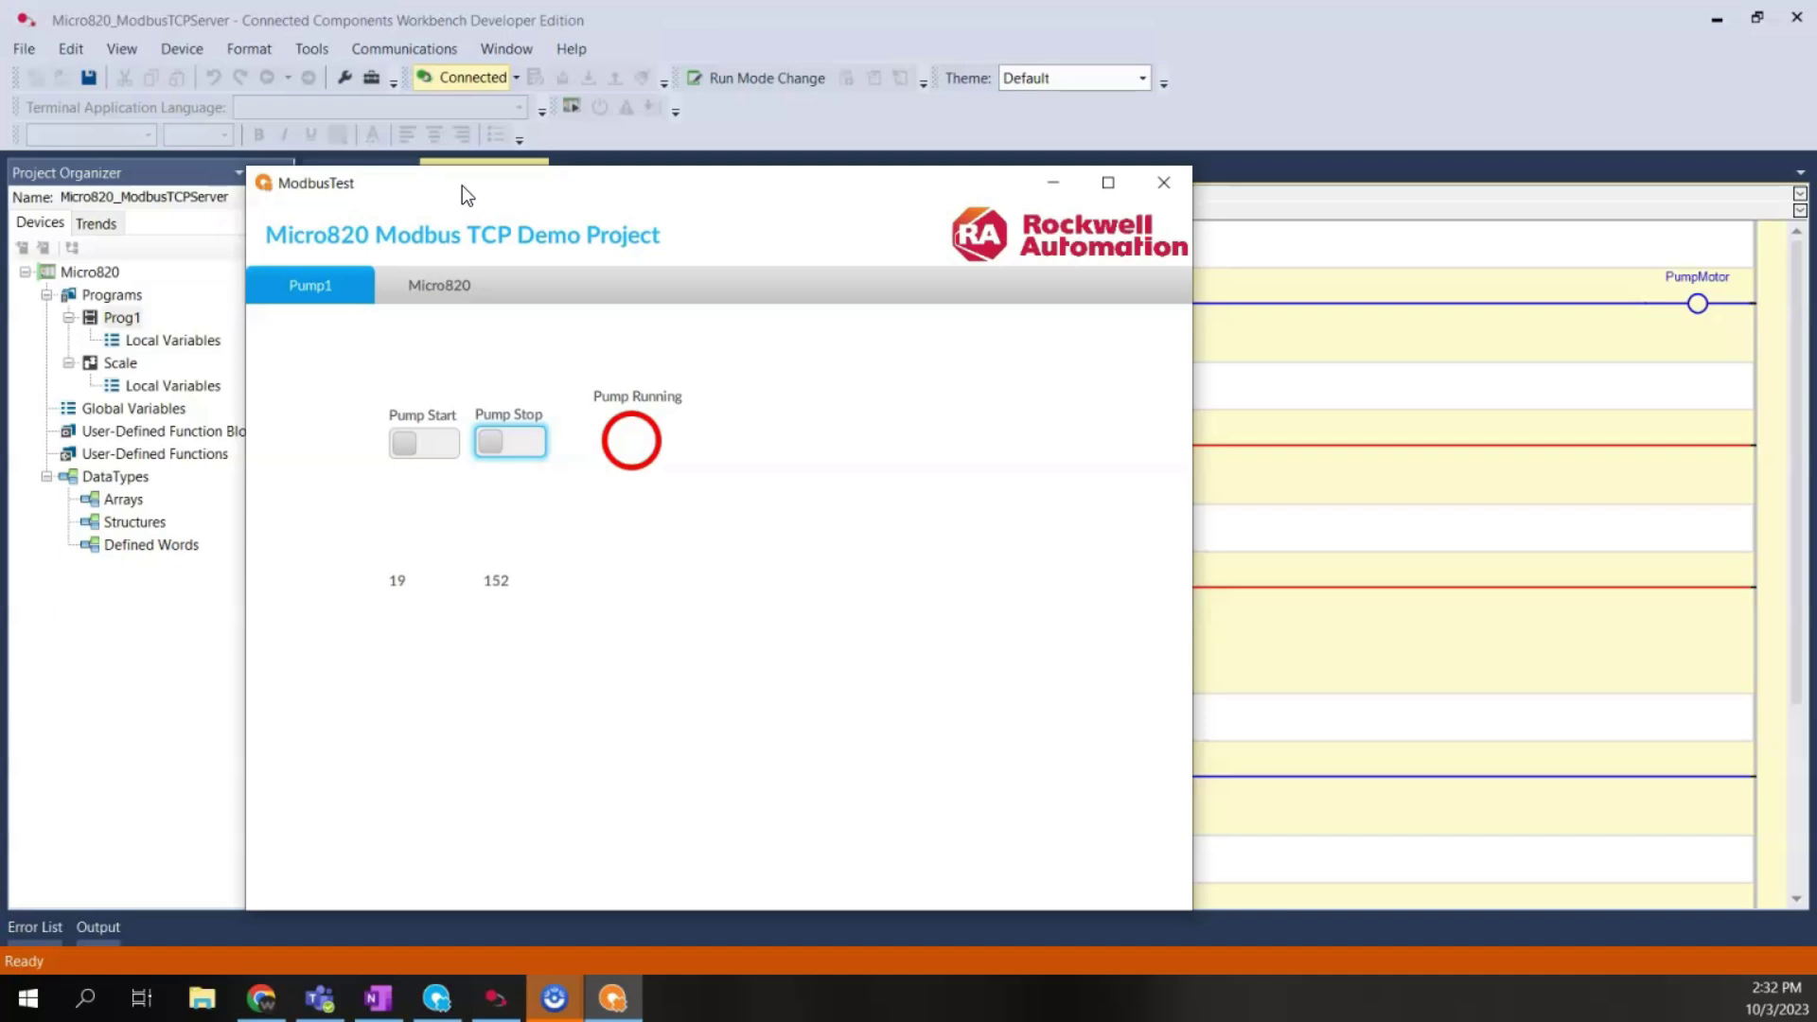
drag(620, 183, 575, 139)
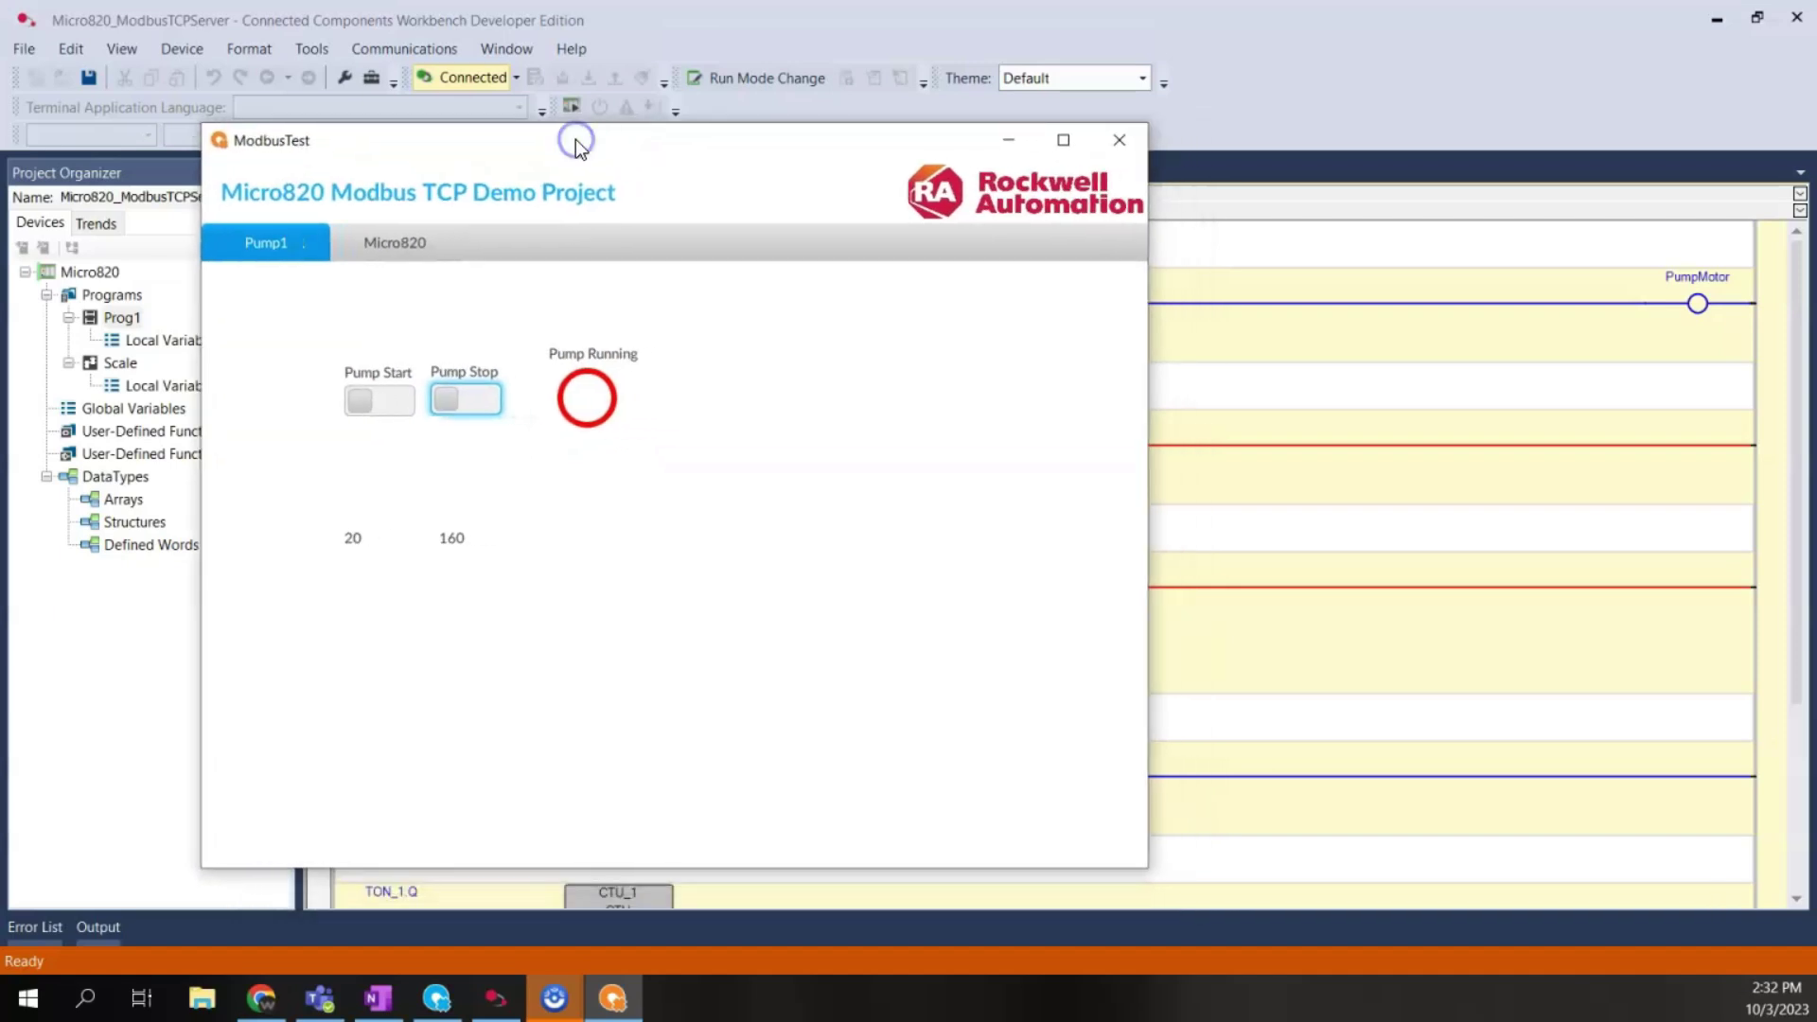
click(454, 284)
click(113, 811)
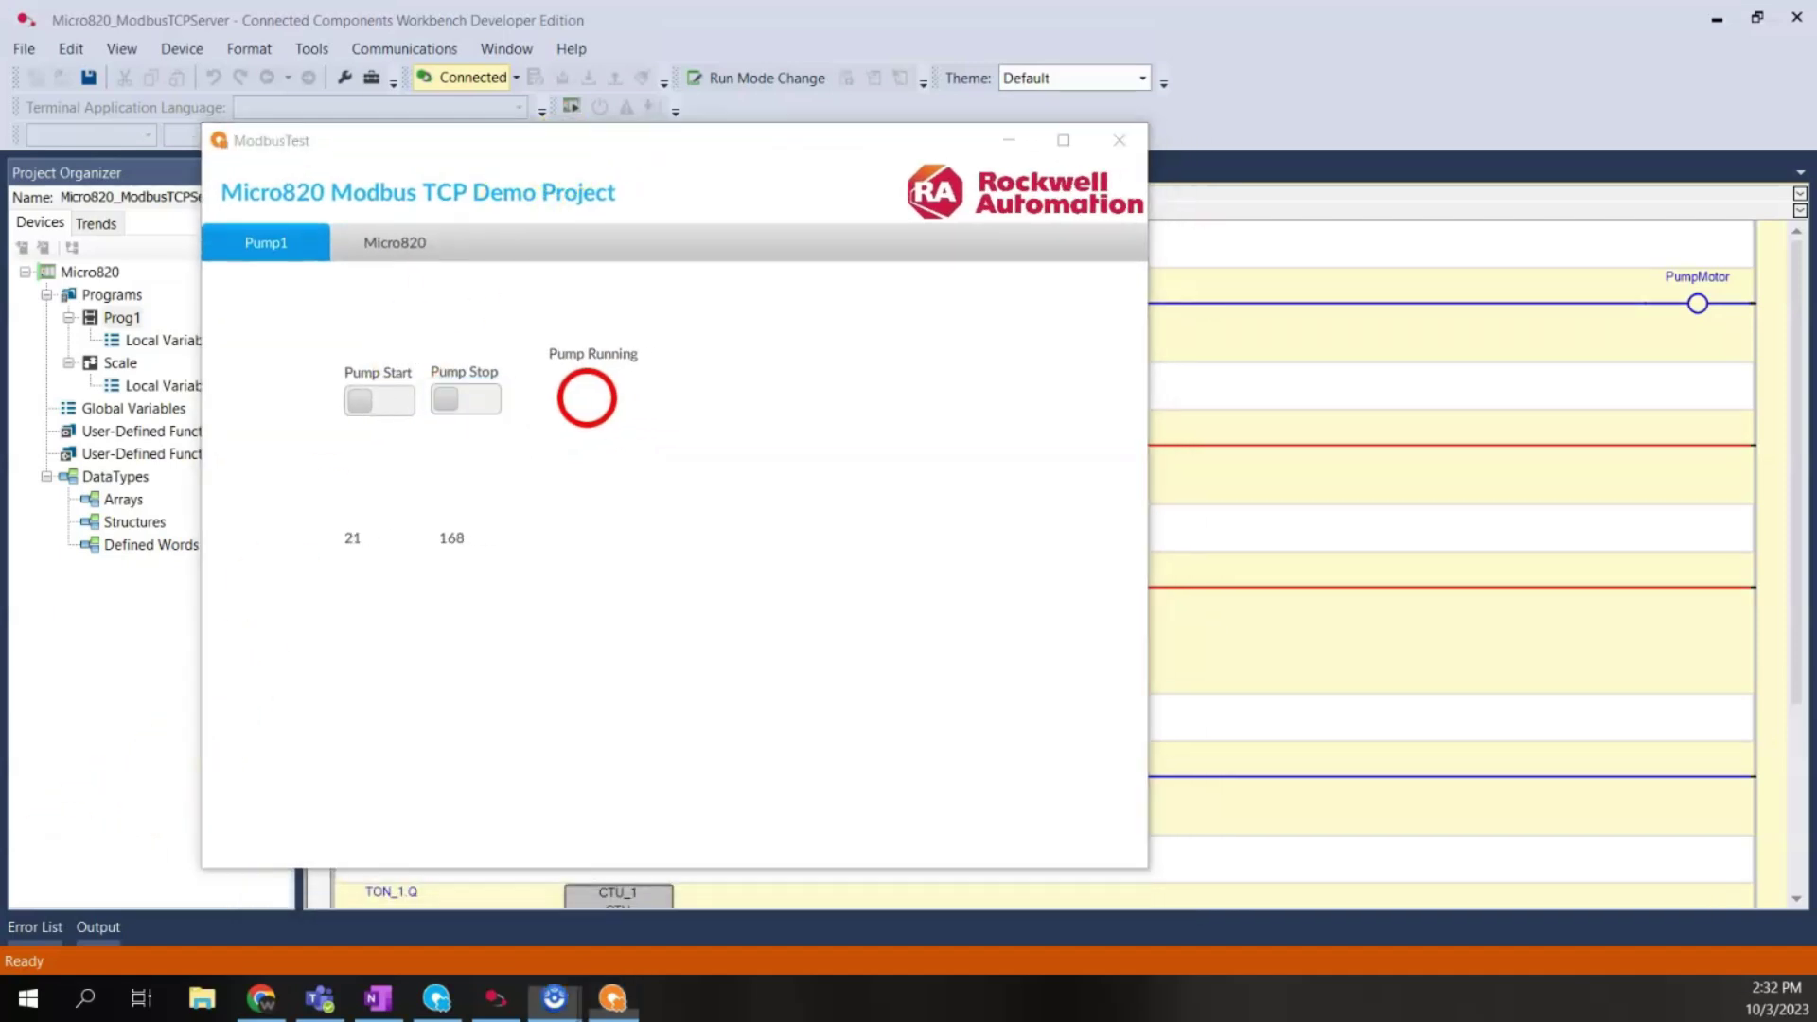